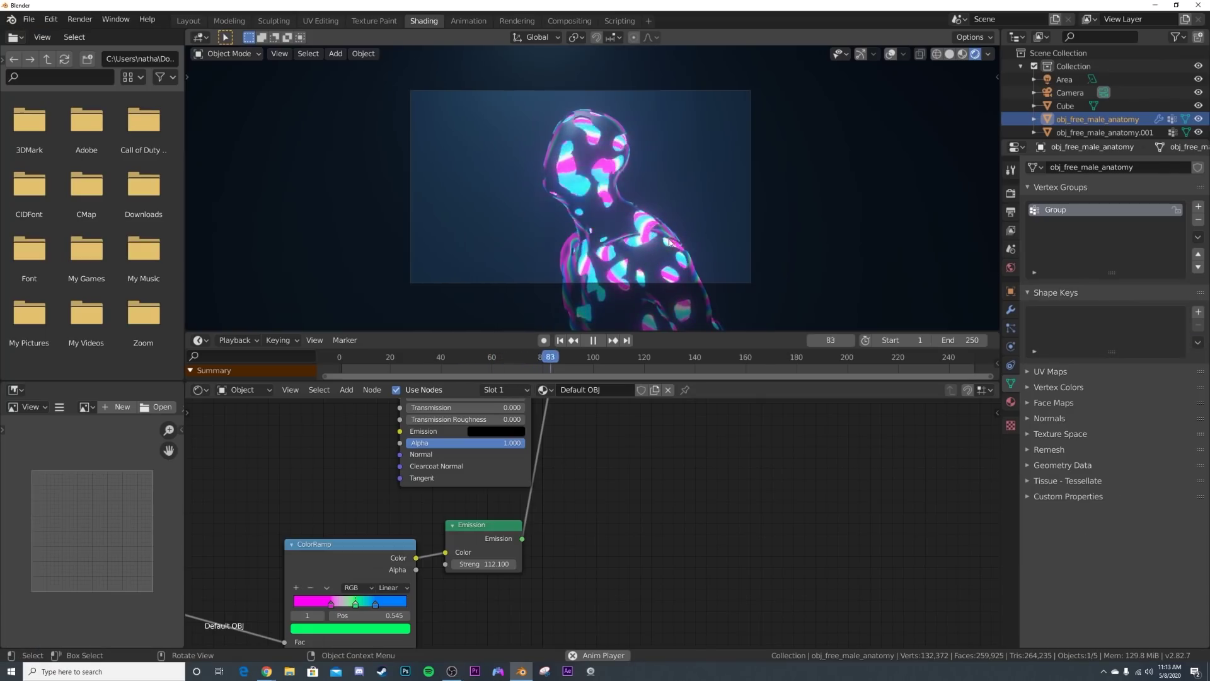
- Preview the glowing figure's animation, examine its material nodes, and view the blue wireframe sphere scene up close
key(space)
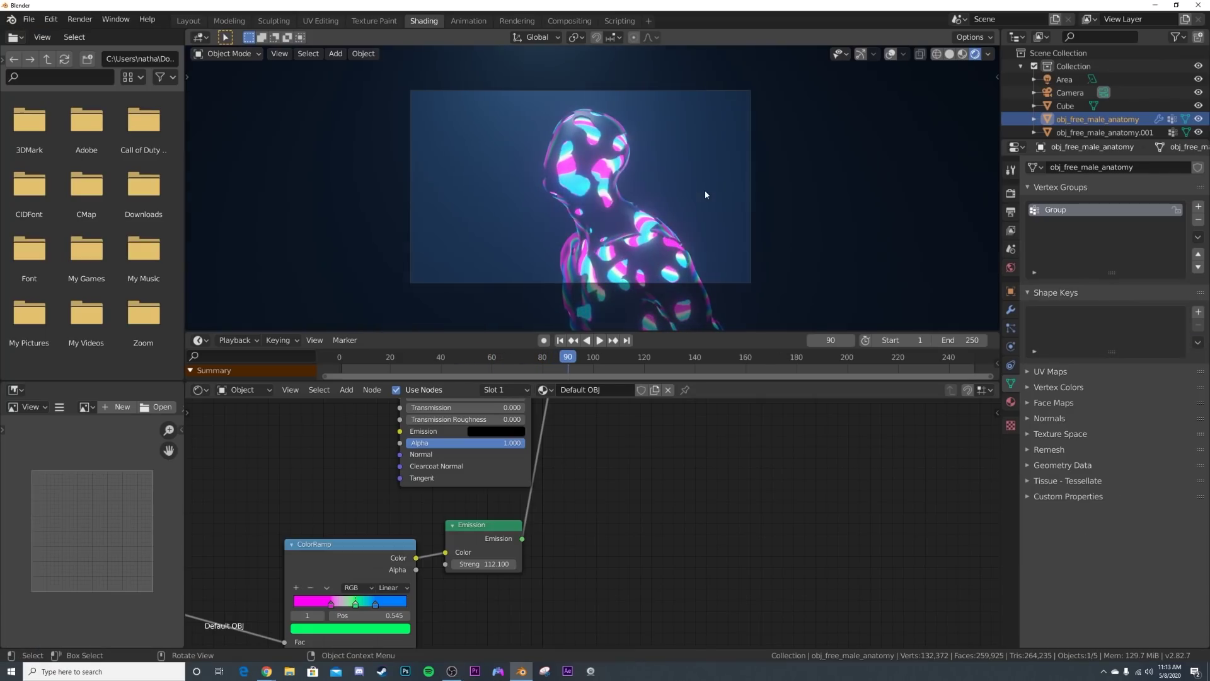
key(space)
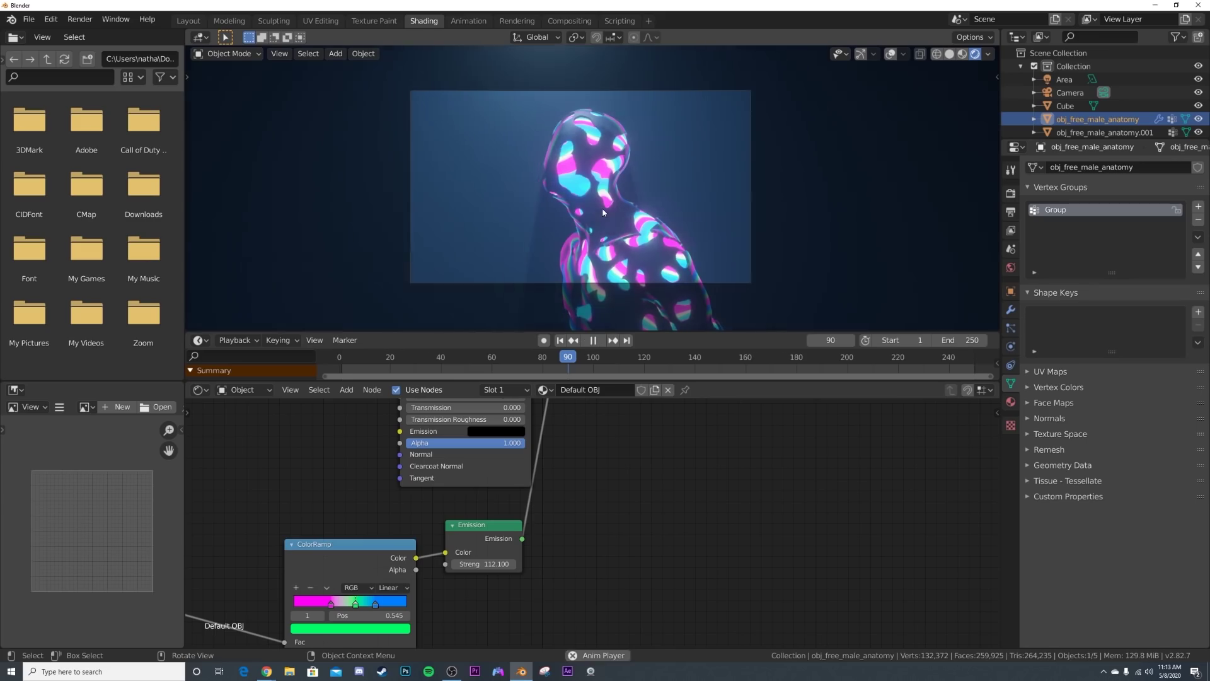
key(space)
middle_drag(454, 426, 608, 554)
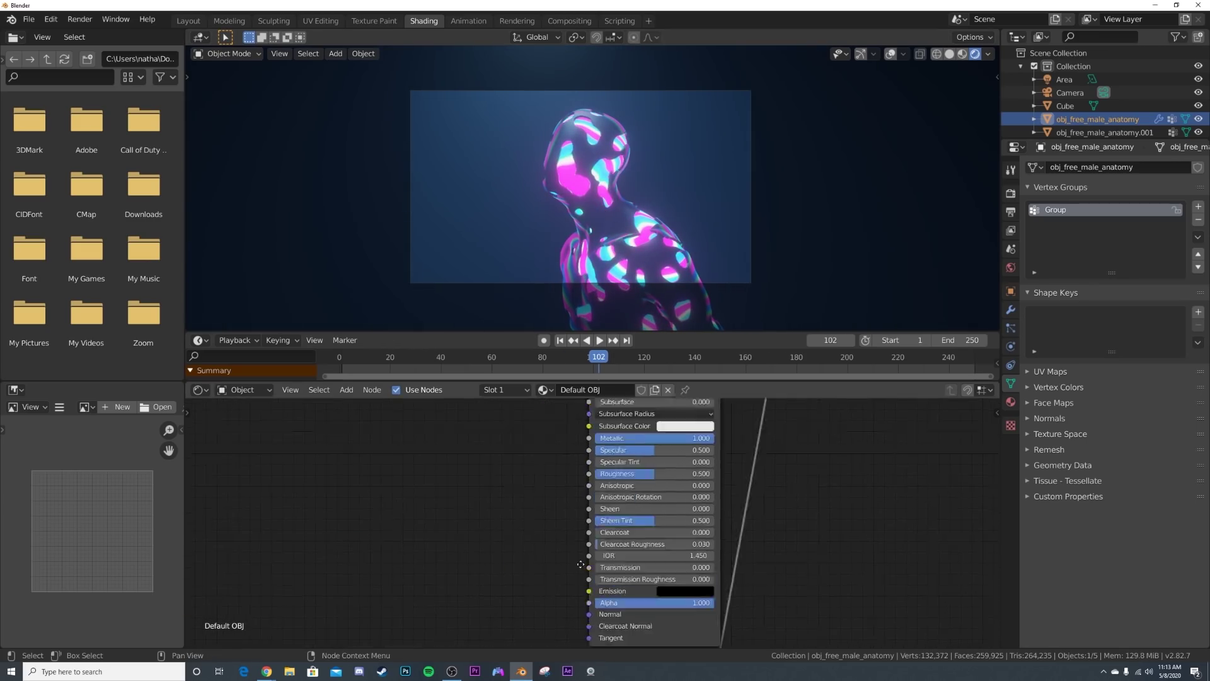
scroll(608, 554, down, 3)
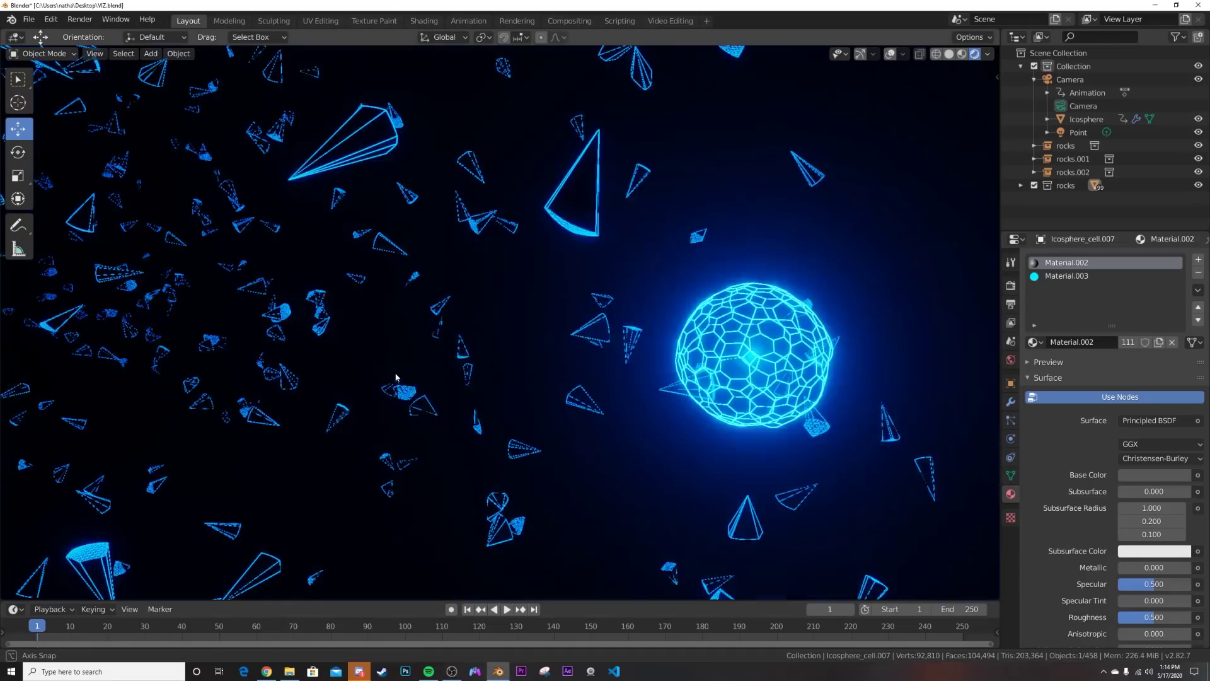
middle_drag(392, 369, 437, 416)
scroll(454, 404, up, 5)
scroll(437, 416, down, 4)
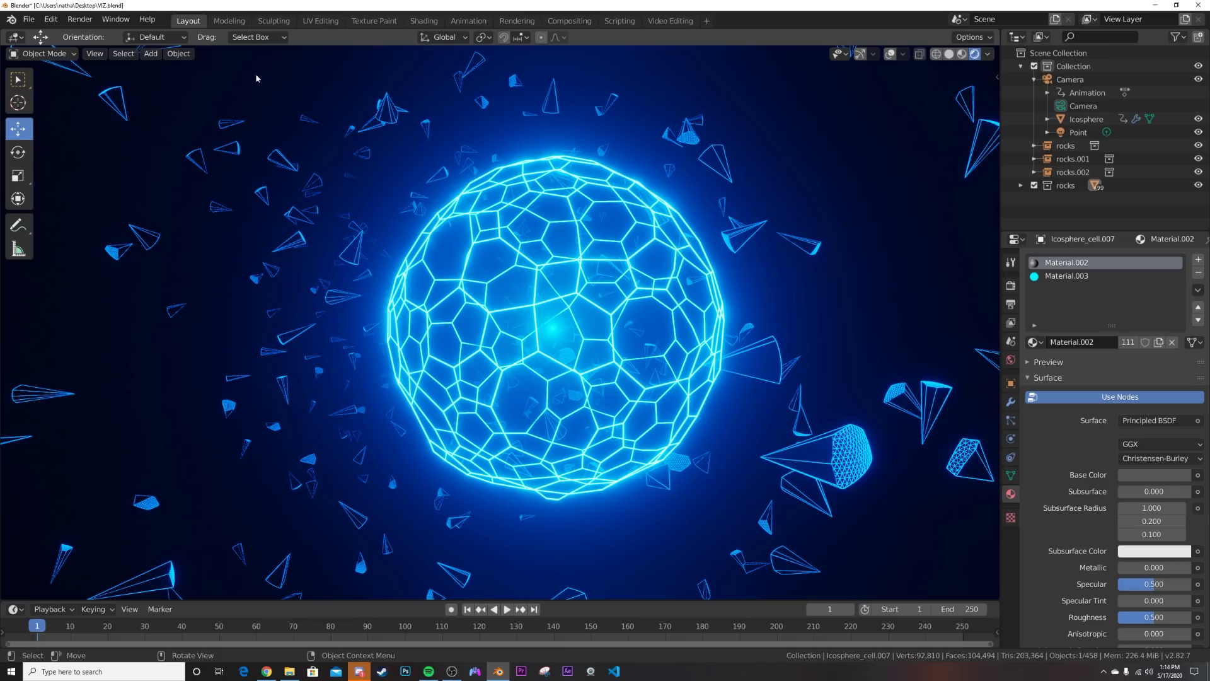
- Start a new, empty file in place of the wireframe sphere scene
click(51, 19)
mouse_move(35, 29)
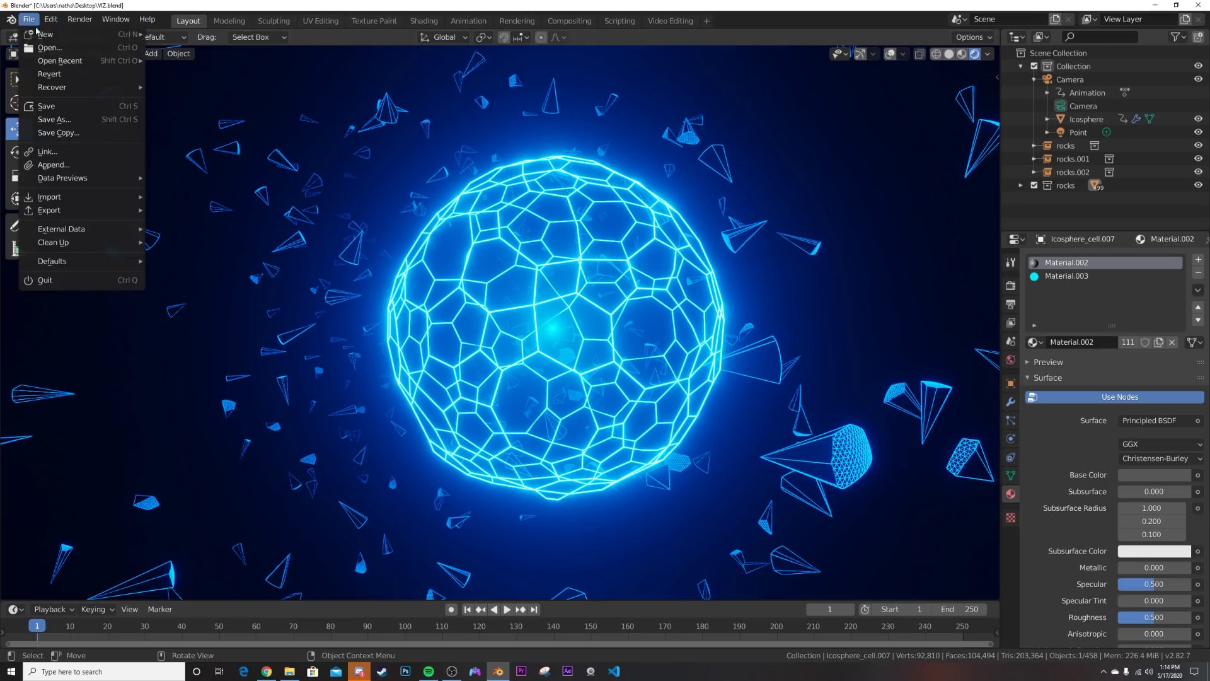
click(169, 35)
click(630, 352)
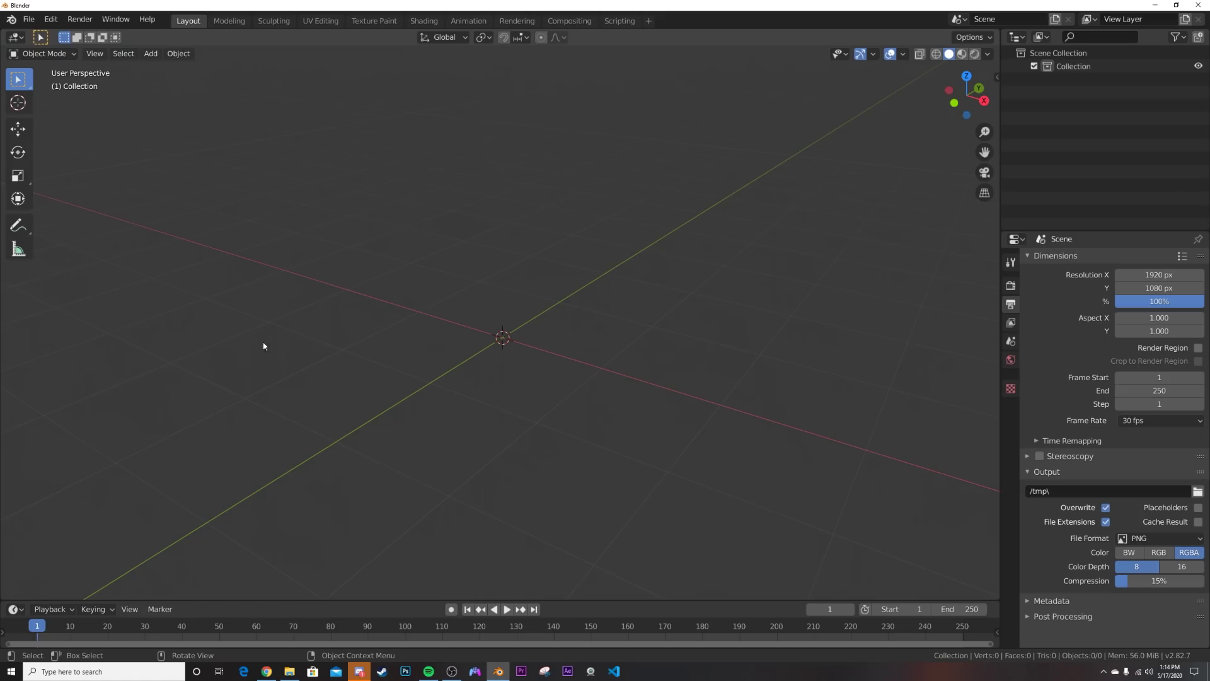
- Add a plane mesh at the world origin and scale it up by a factor of 8
middle_drag(465, 372, 395, 445)
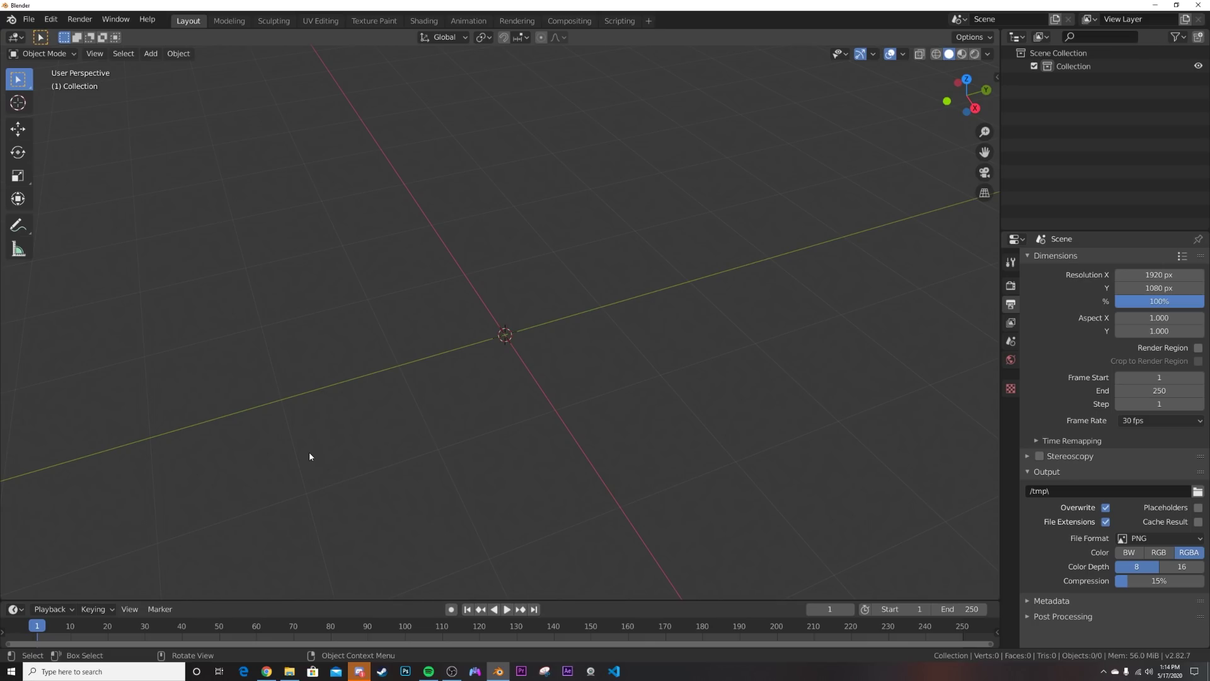
key(shift+a)
mouse_move(490, 346)
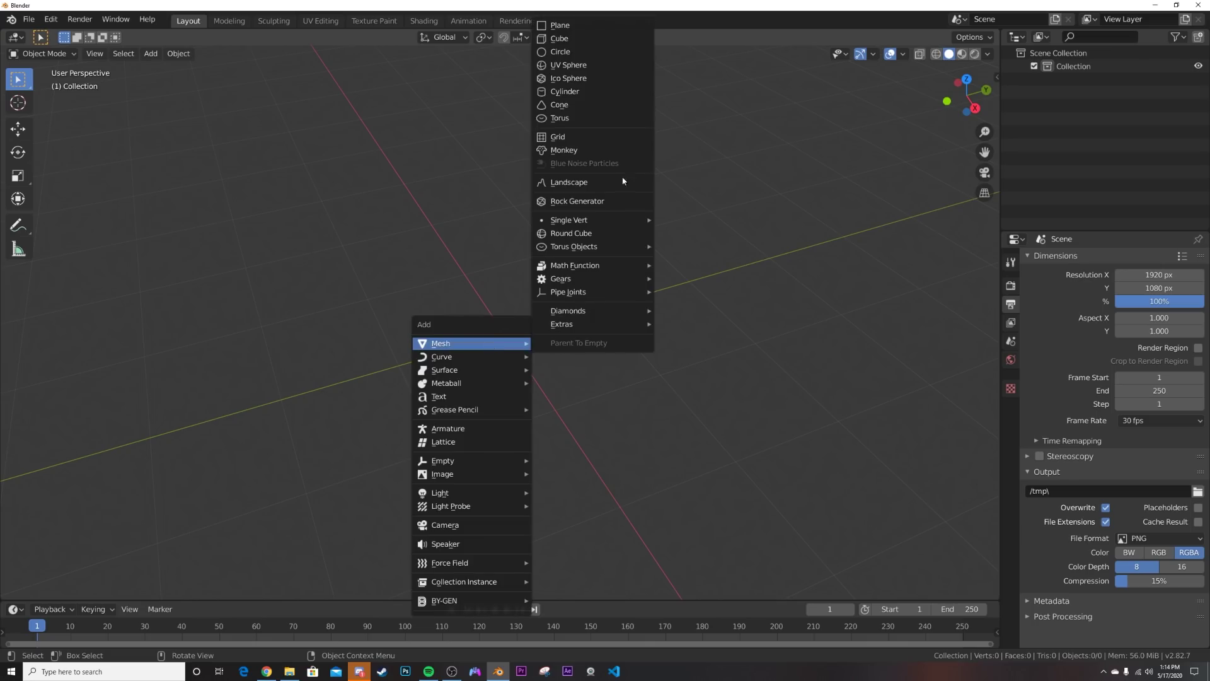
click(627, 27)
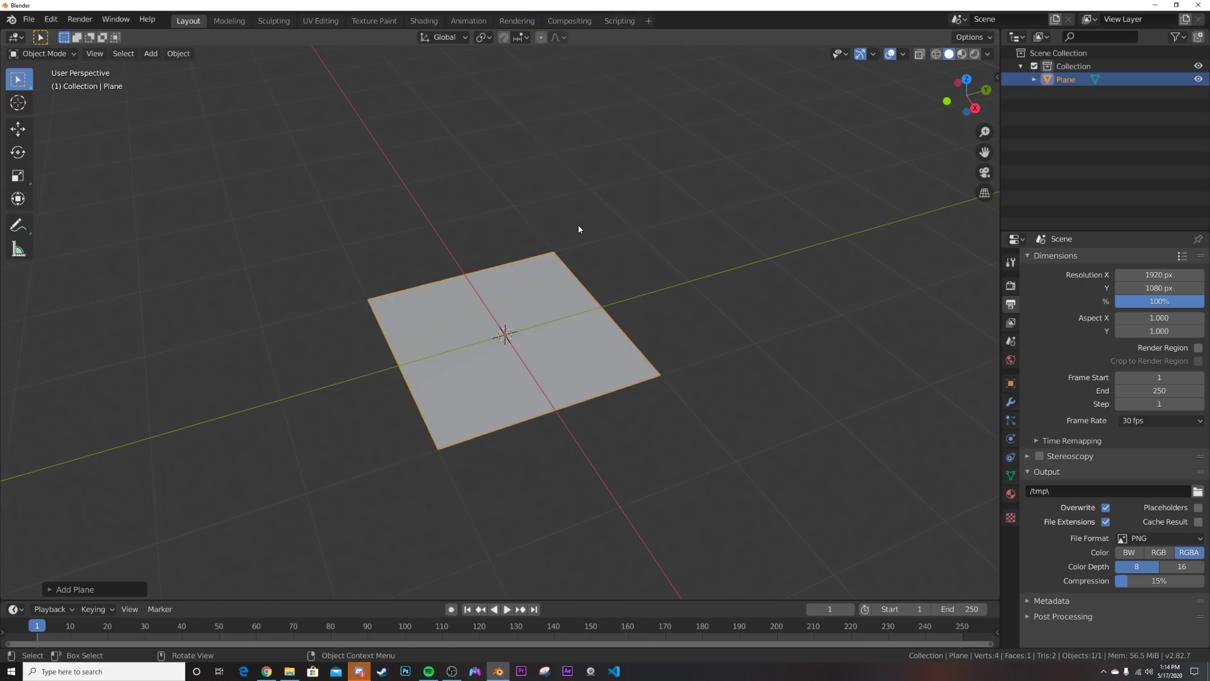
text(s10)
key(Return)
scroll(574, 246, down, 6)
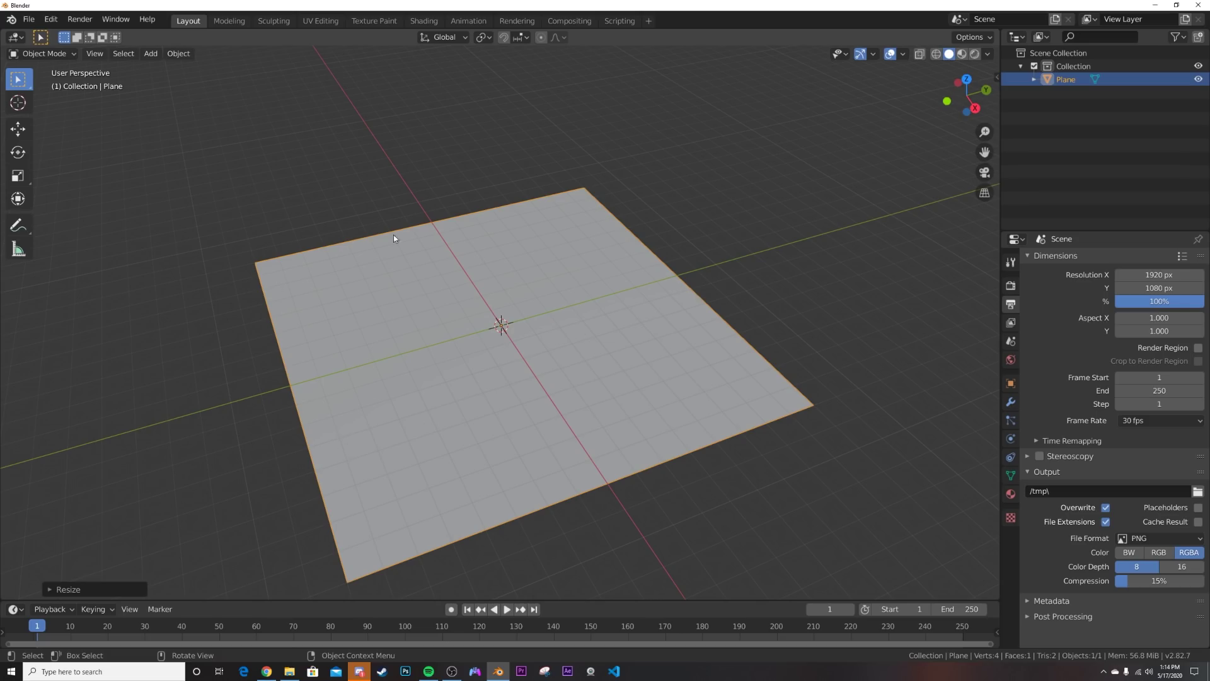
middle_drag(316, 372, 504, 374)
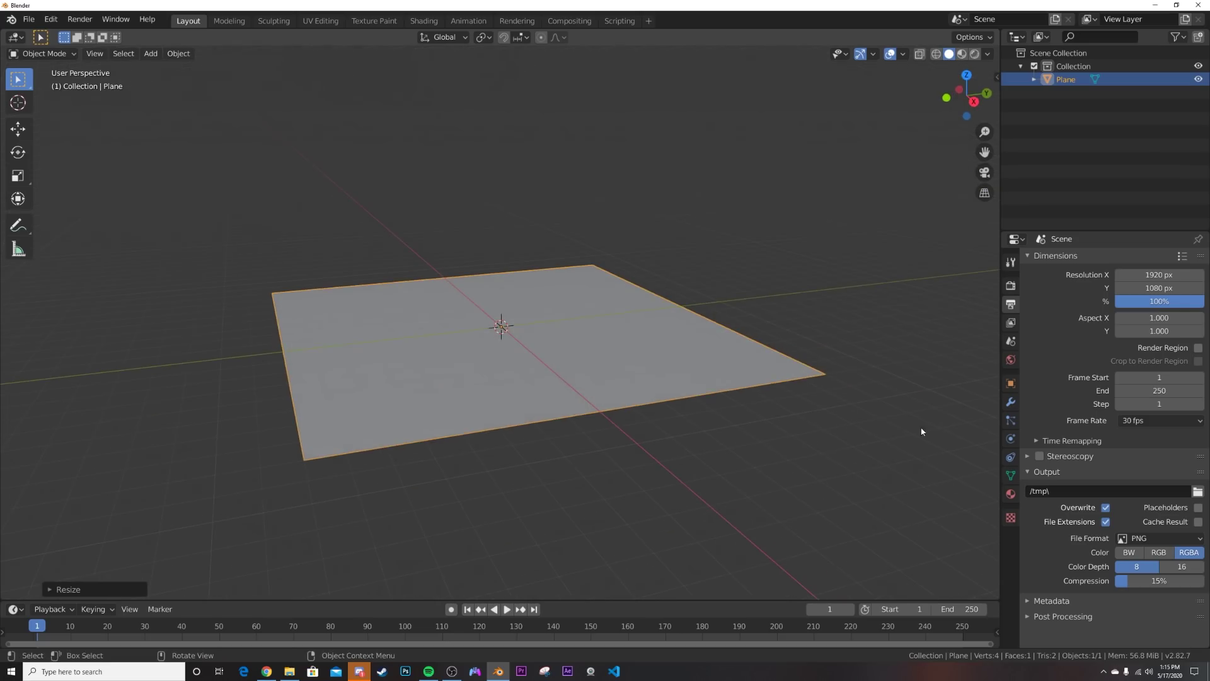
- Set the plane's viewport display type to Bounds so only its outline is drawn, and deselect it
click(1010, 383)
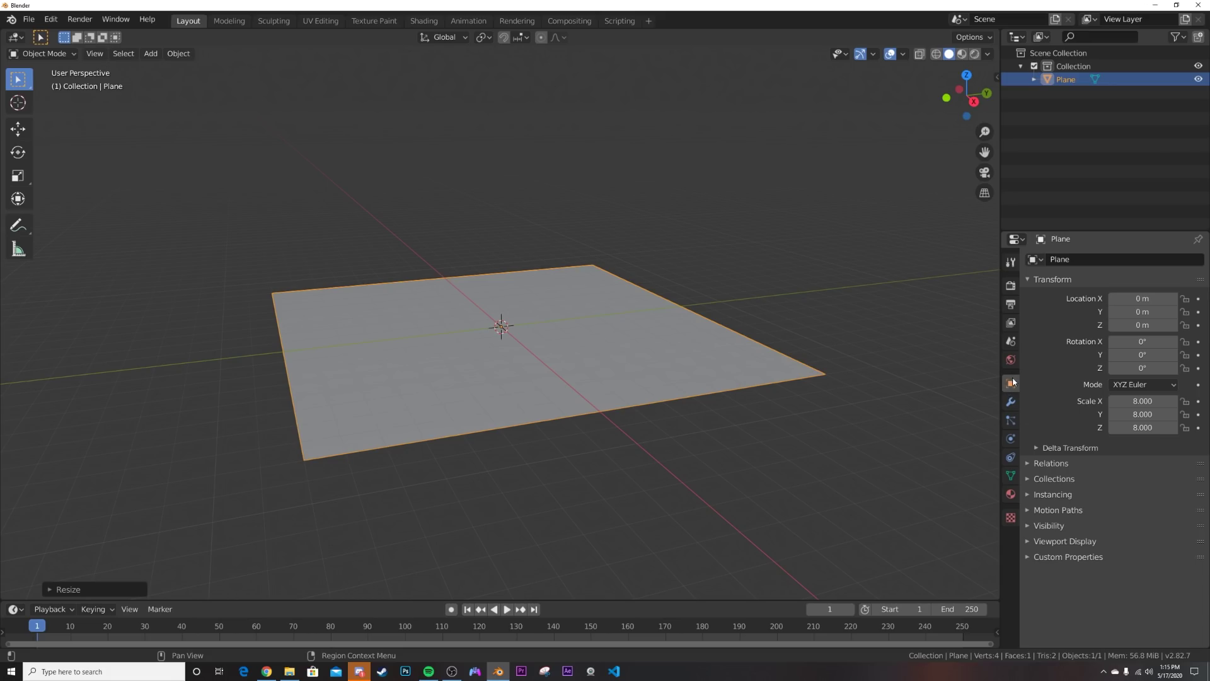
click(1068, 541)
click(1151, 620)
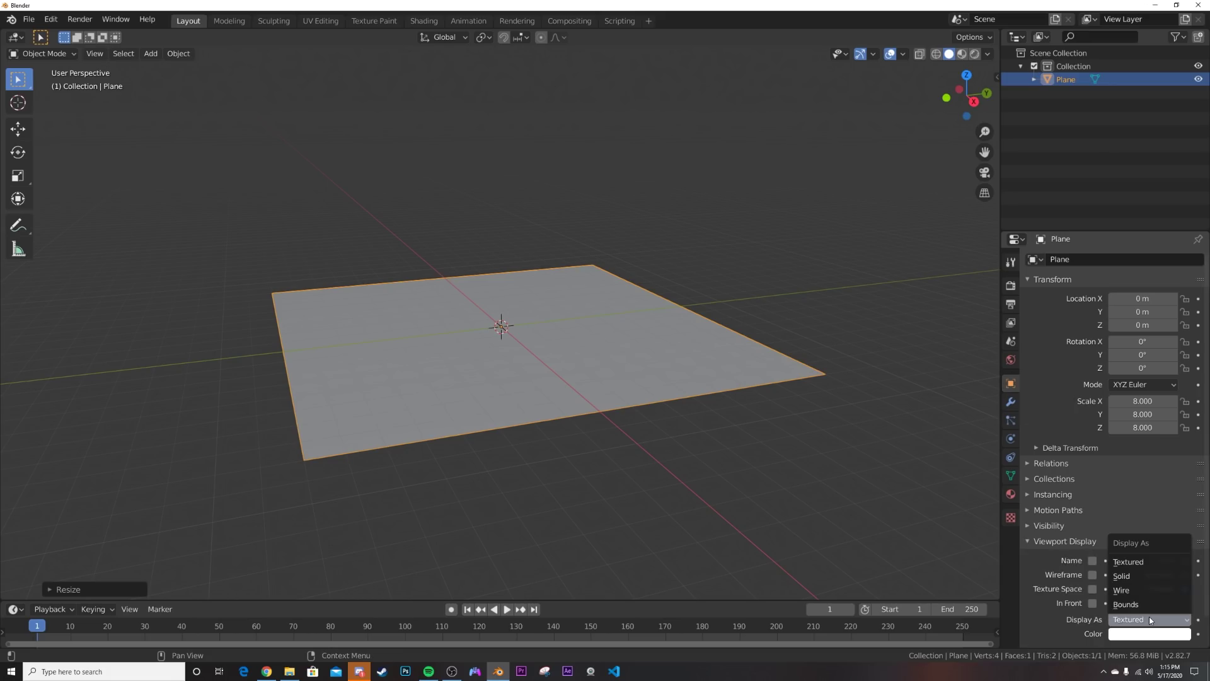
click(1135, 578)
middle_drag(522, 346, 612, 346)
click(611, 346)
middle_drag(659, 393, 585, 365)
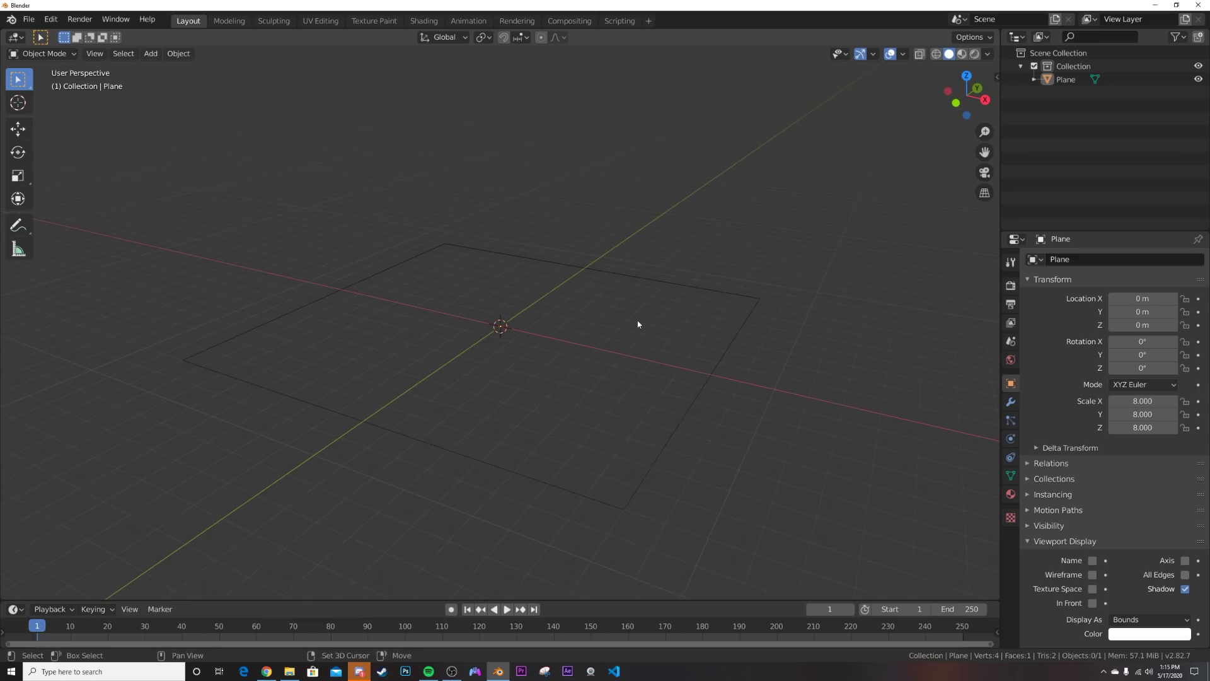
- Add an ico sphere mesh at the world origin in the middle of the plane
key(shift+a)
mouse_move(638, 323)
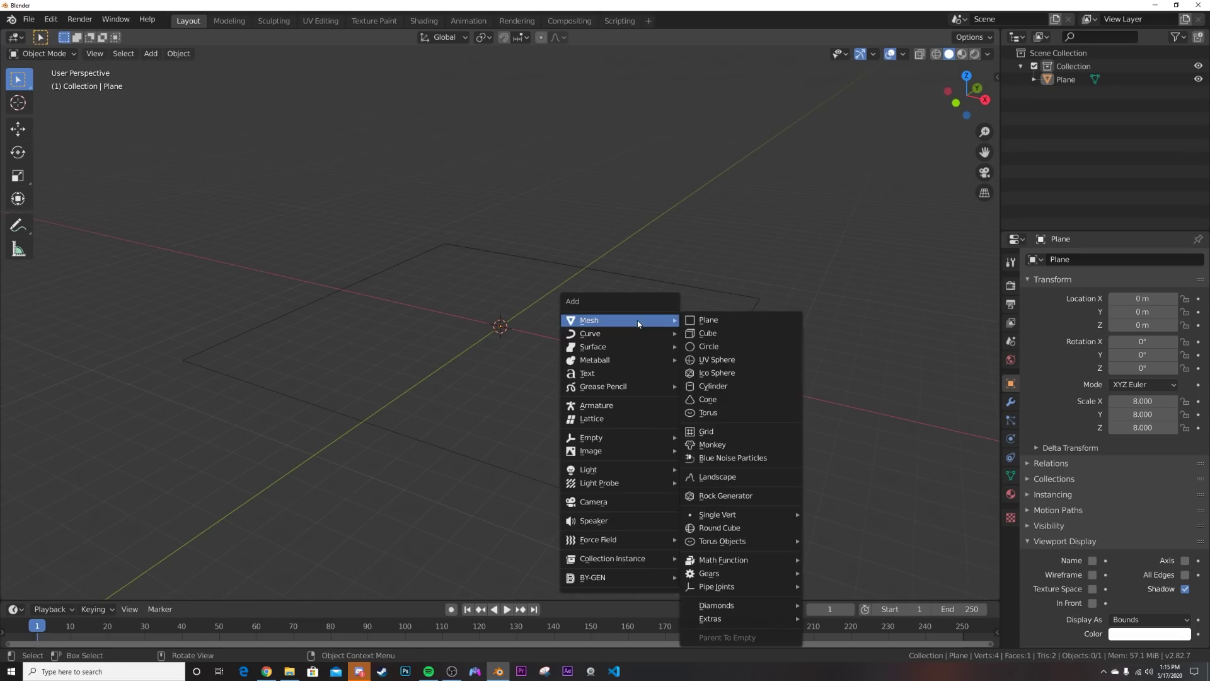
click(718, 373)
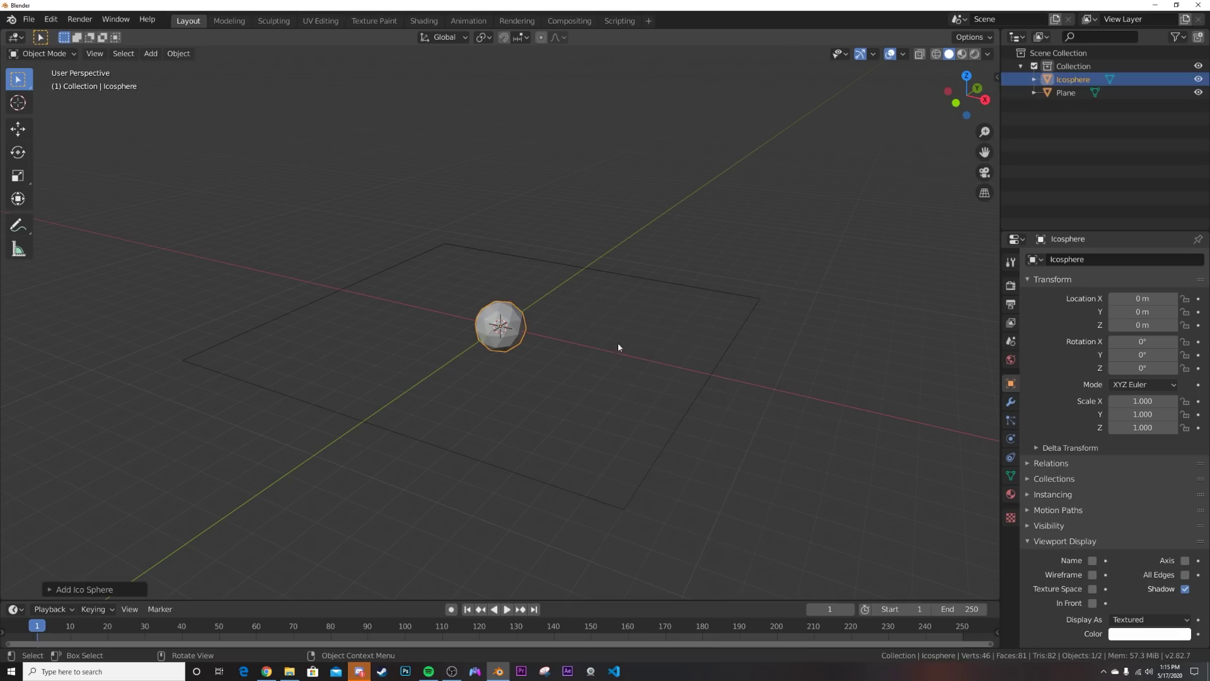
key(KP_Decimal)
- Subdivide the ico sphere's whole mesh with an increased number of cuts and shade the object smooth
key(Tab)
right_click(667, 346)
click(667, 347)
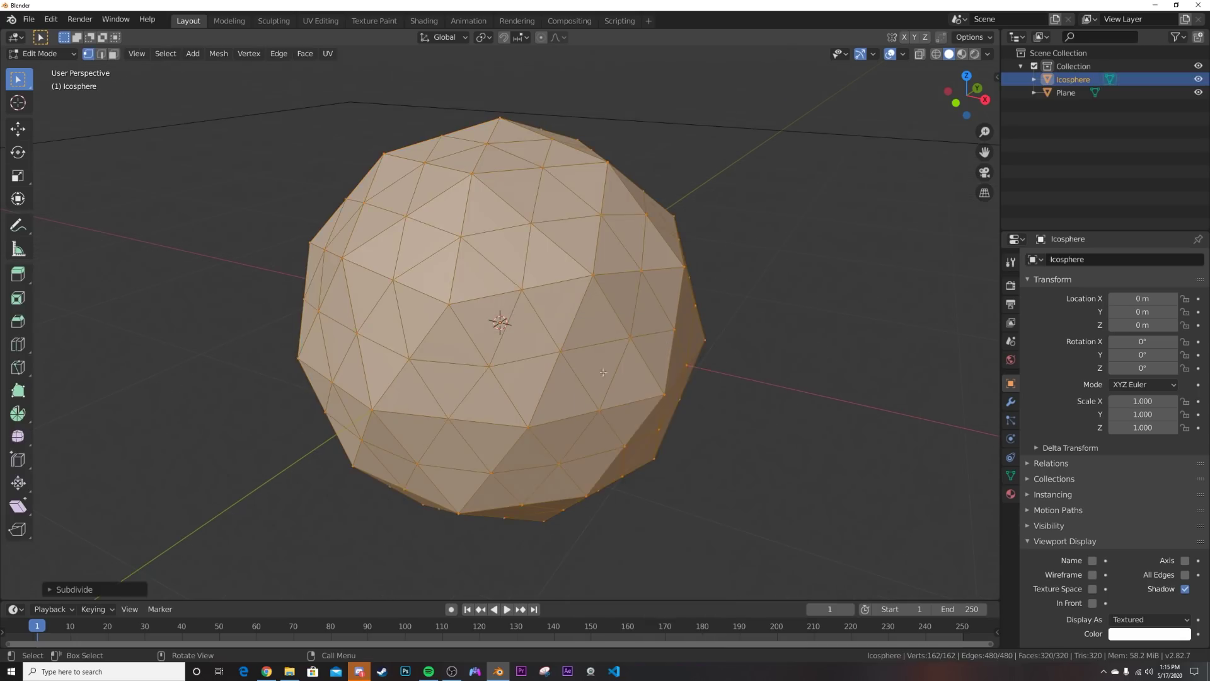
click(56, 589)
drag(152, 513, 246, 505)
key(Tab)
right_click(546, 406)
middle_drag(546, 406, 358, 403)
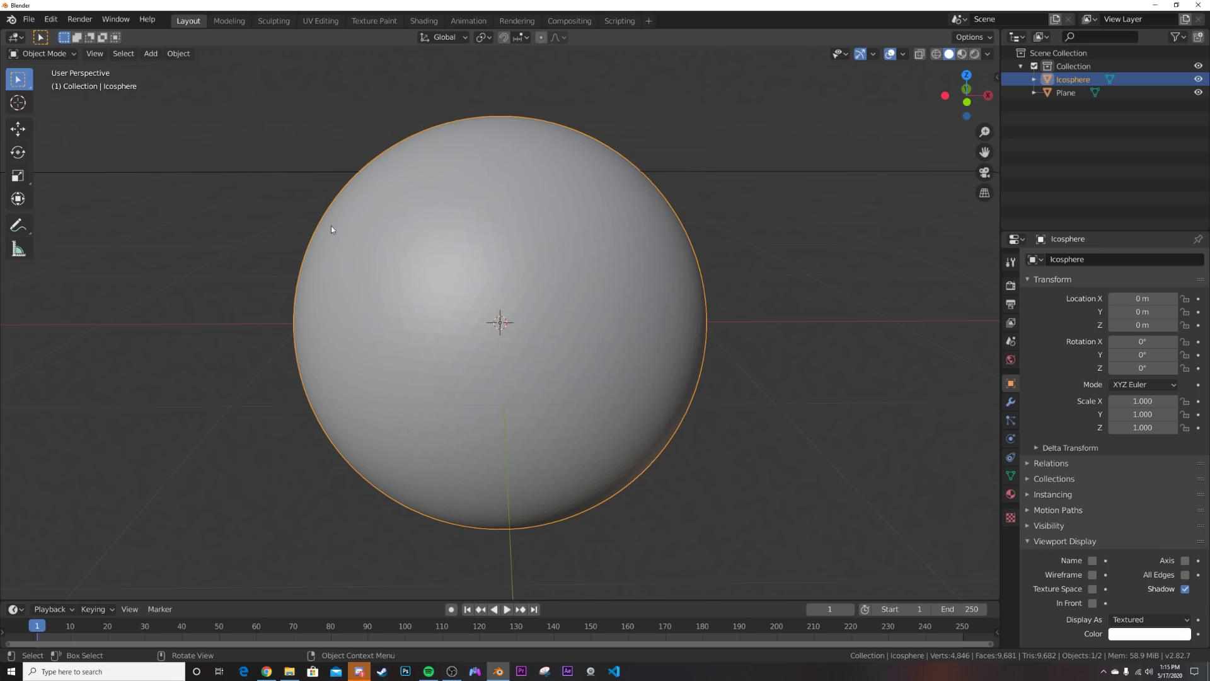
- Check in the preferences that the Object: Cell Fracture add-on is enabled, searching the add-ons for "CELL"
click(50, 19)
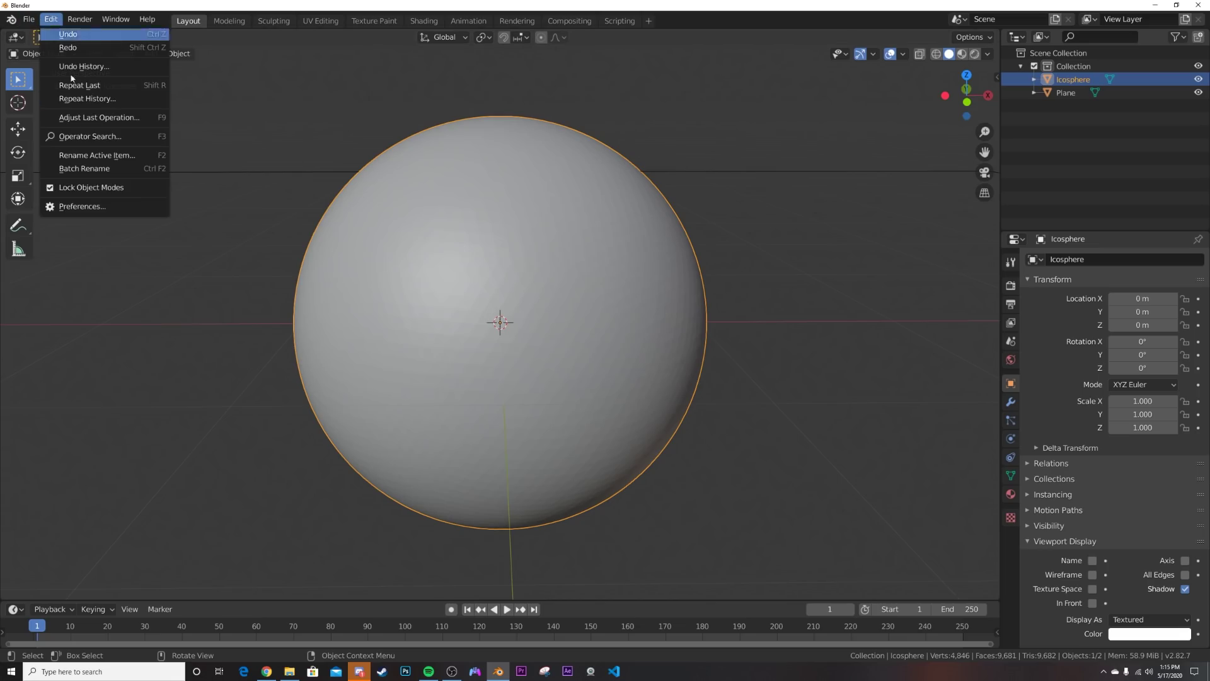
click(98, 207)
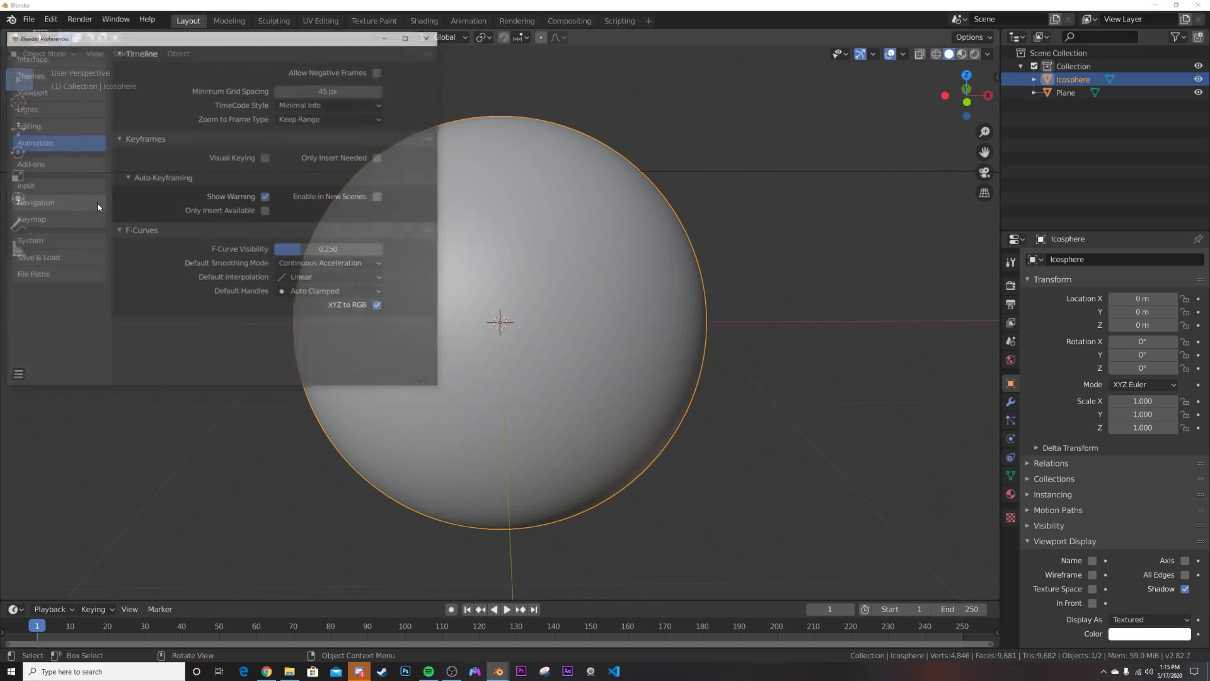
click(57, 165)
click(362, 70)
text(CELL)
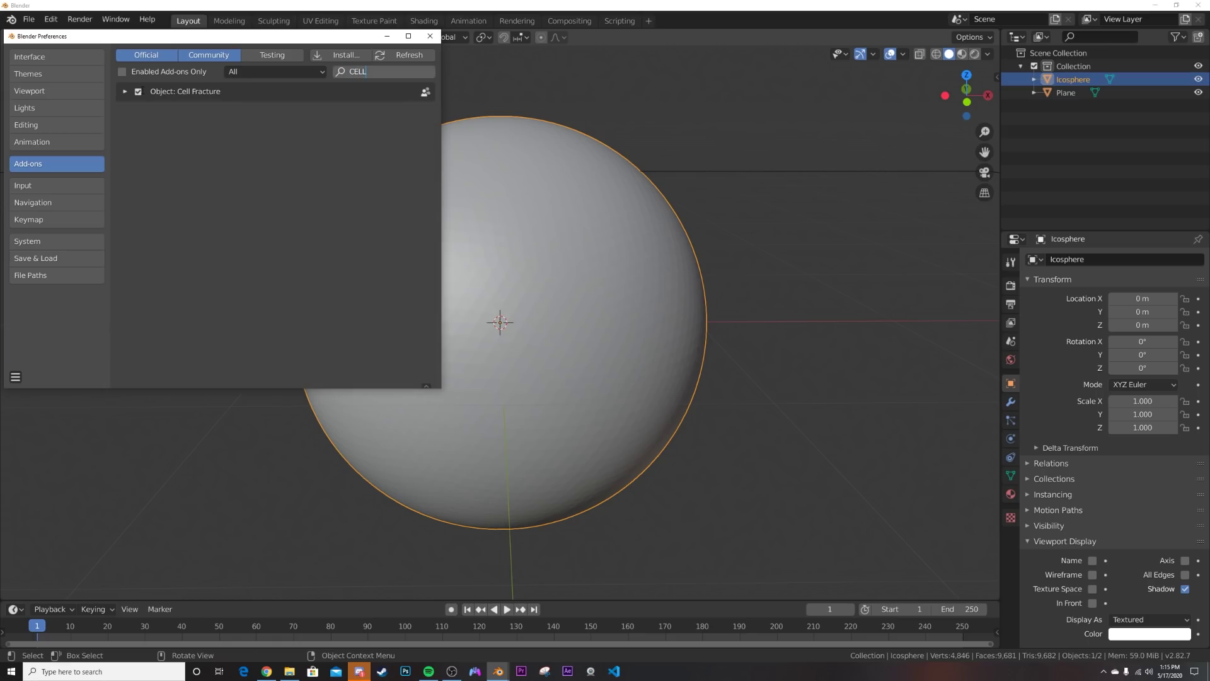
click(430, 35)
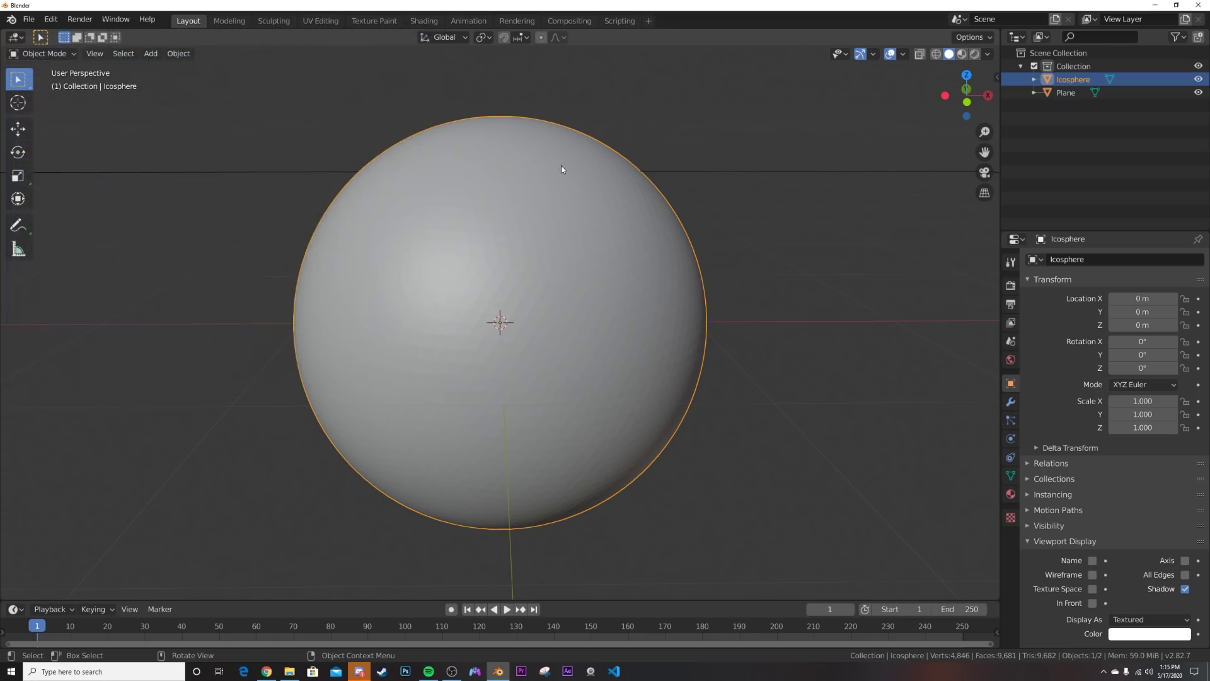
- Cell fracture the ico sphere with Source Limit 100, mass mode Uniform and a raised Recursion value, and delete the original unfractured sphere
key(F3)
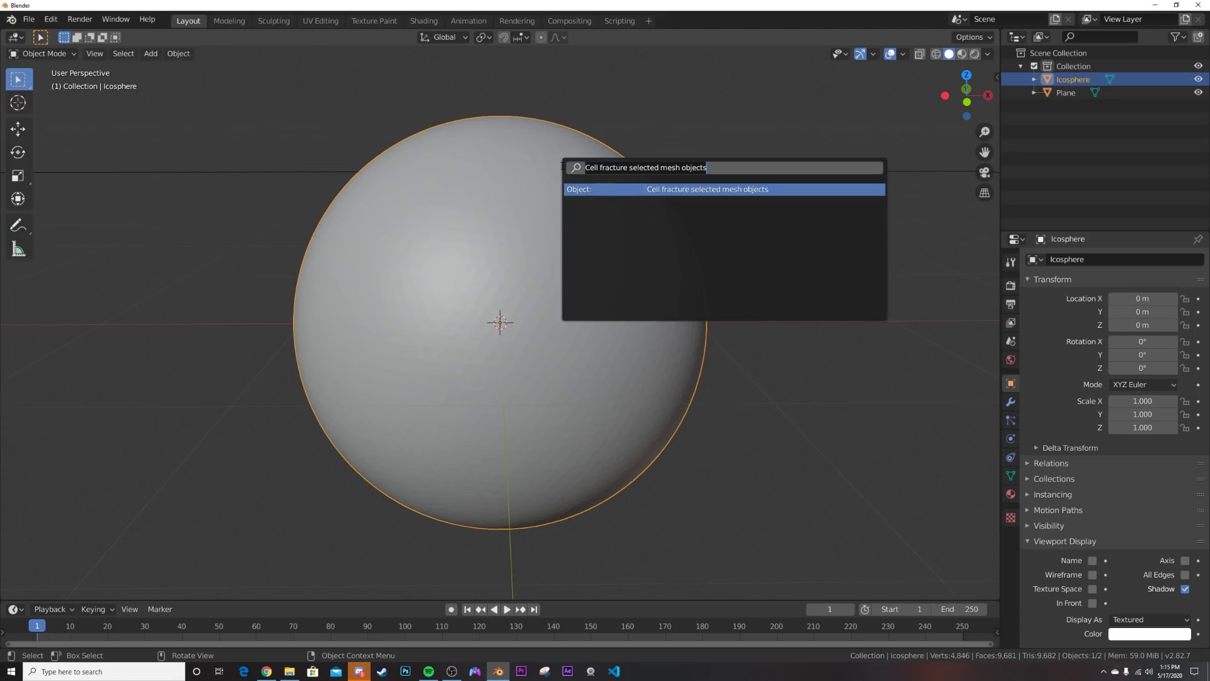
text(CELL)
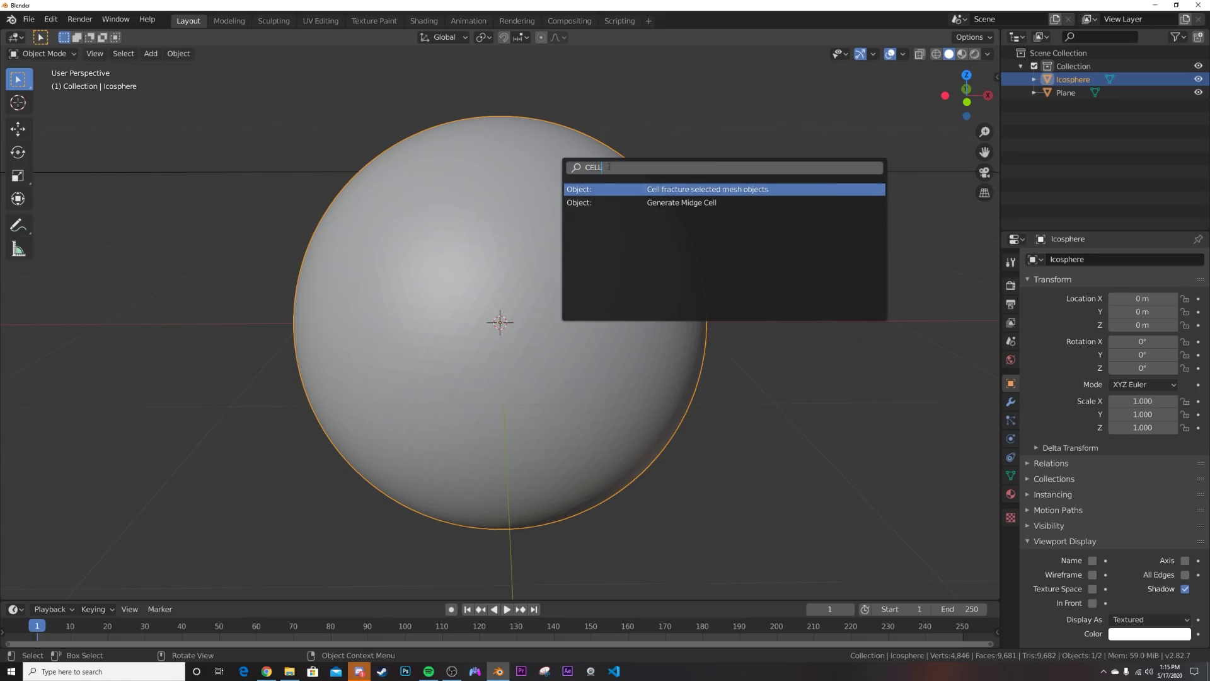
click(676, 189)
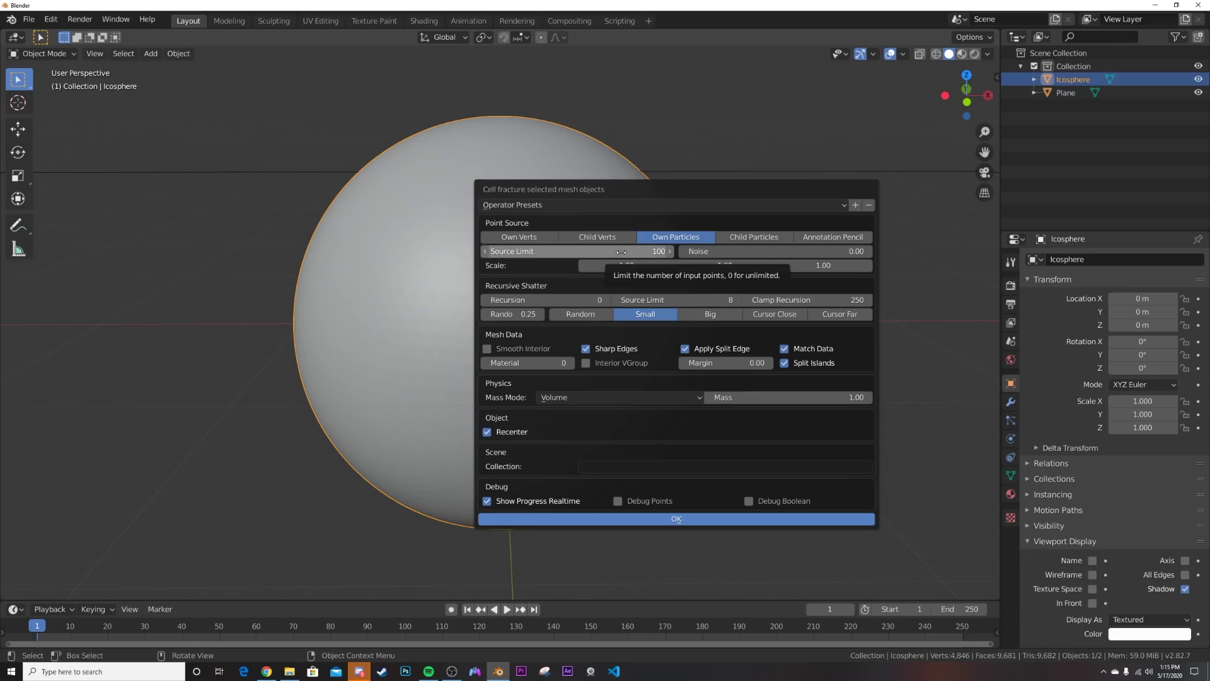
click(679, 398)
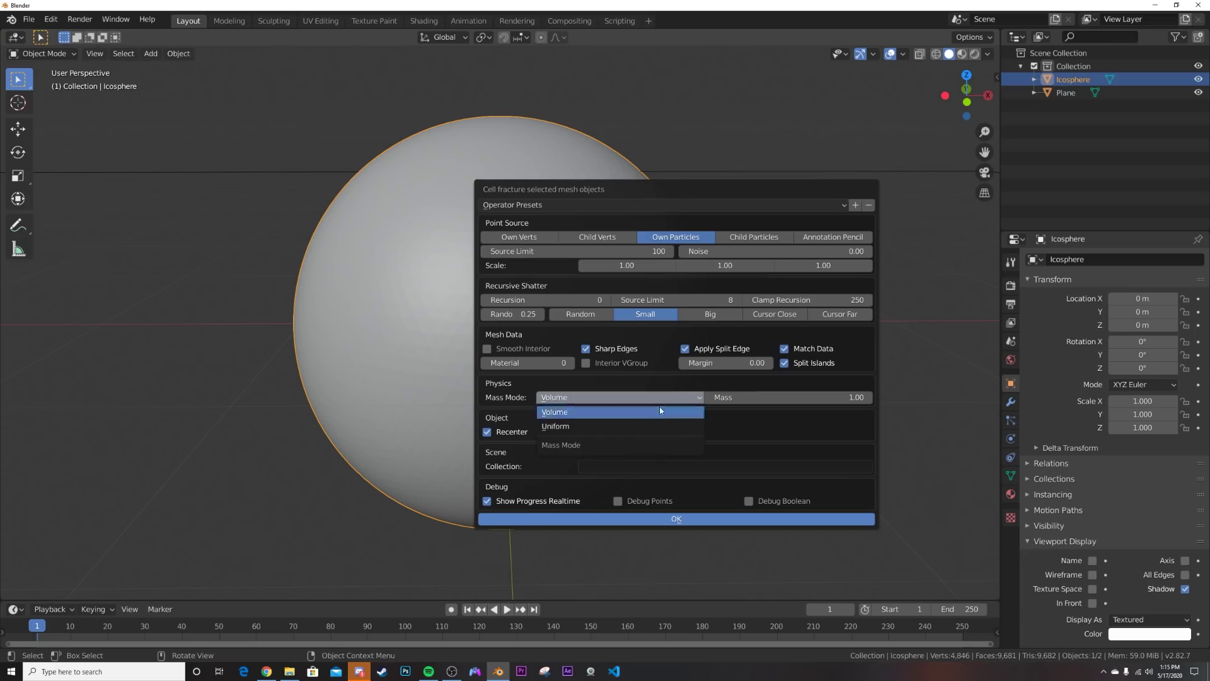
click(616, 426)
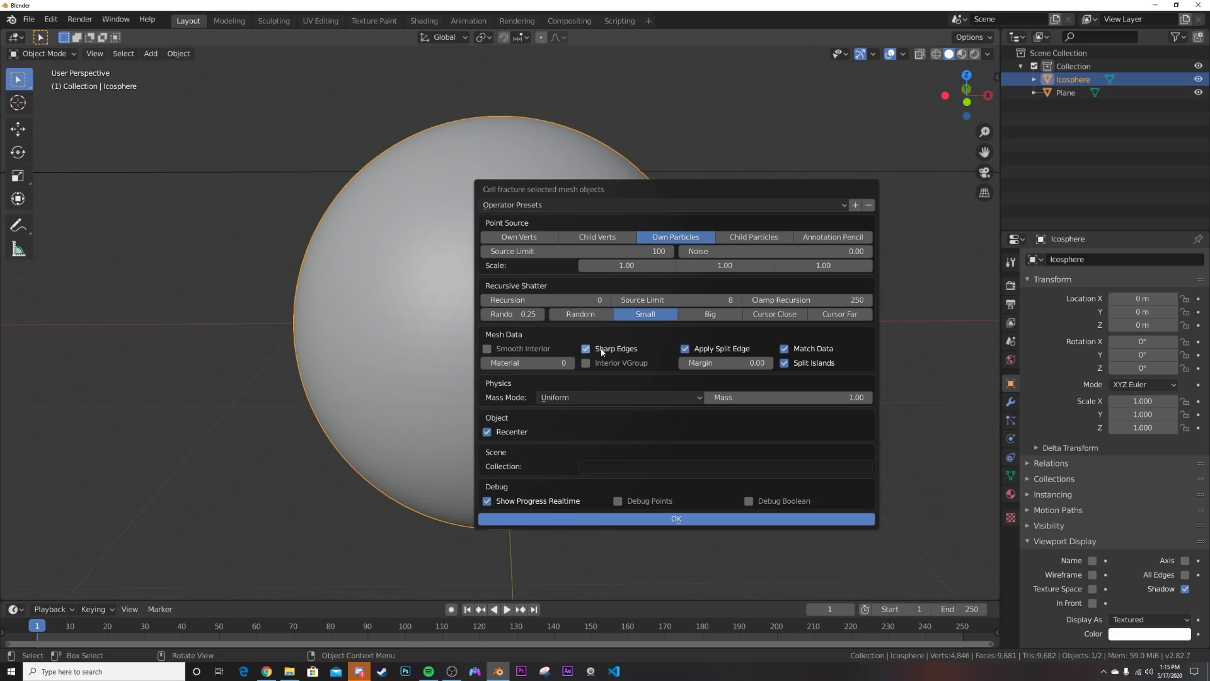
click(608, 301)
click(608, 301)
click(697, 518)
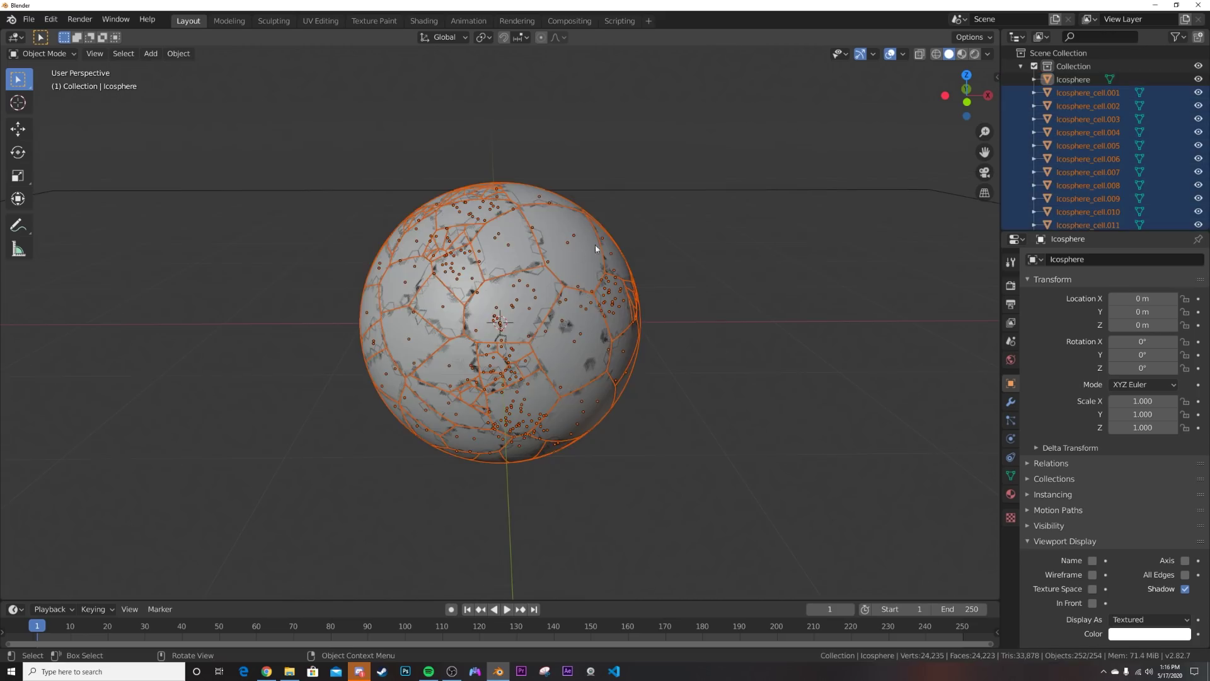
key(Delete)
middle_drag(571, 253, 541, 278)
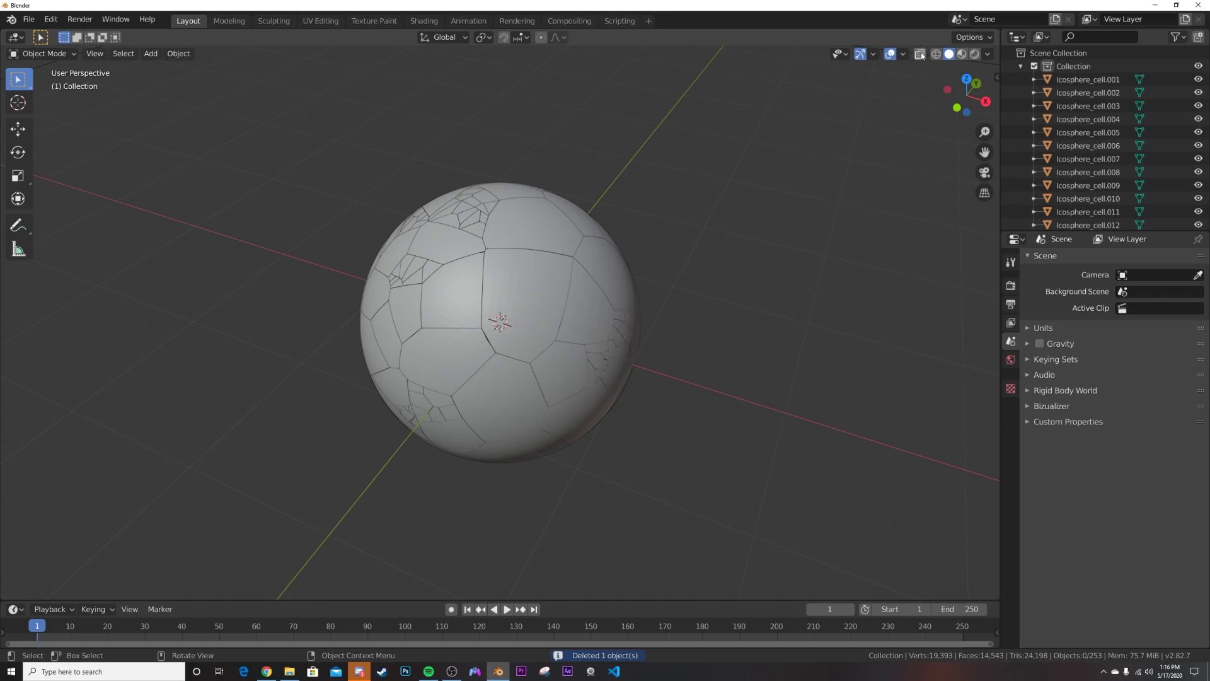
- Apply Randomize Transform to all the fractured sphere pieces, with the random location along X set to 17 m
drag(743, 136, 247, 482)
middle_drag(497, 490, 432, 424)
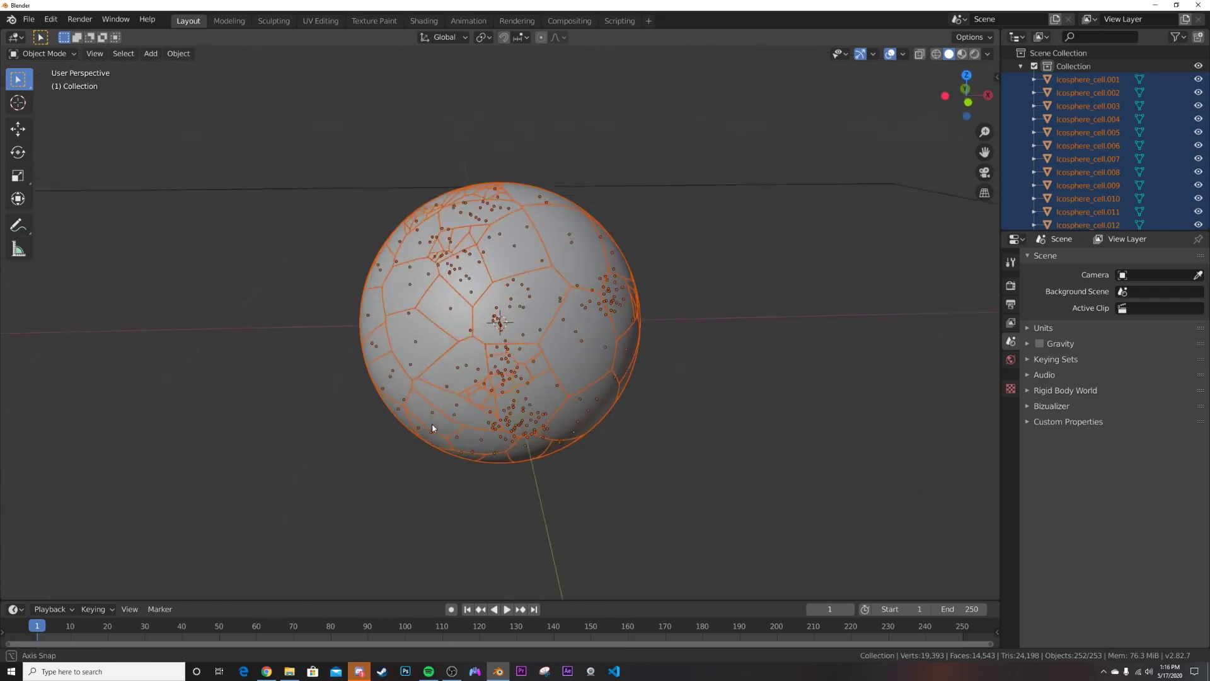
scroll(433, 424, down, 6)
middle_drag(524, 408, 277, 288)
middle_drag(423, 545, 453, 248)
scroll(511, 407, up, 3)
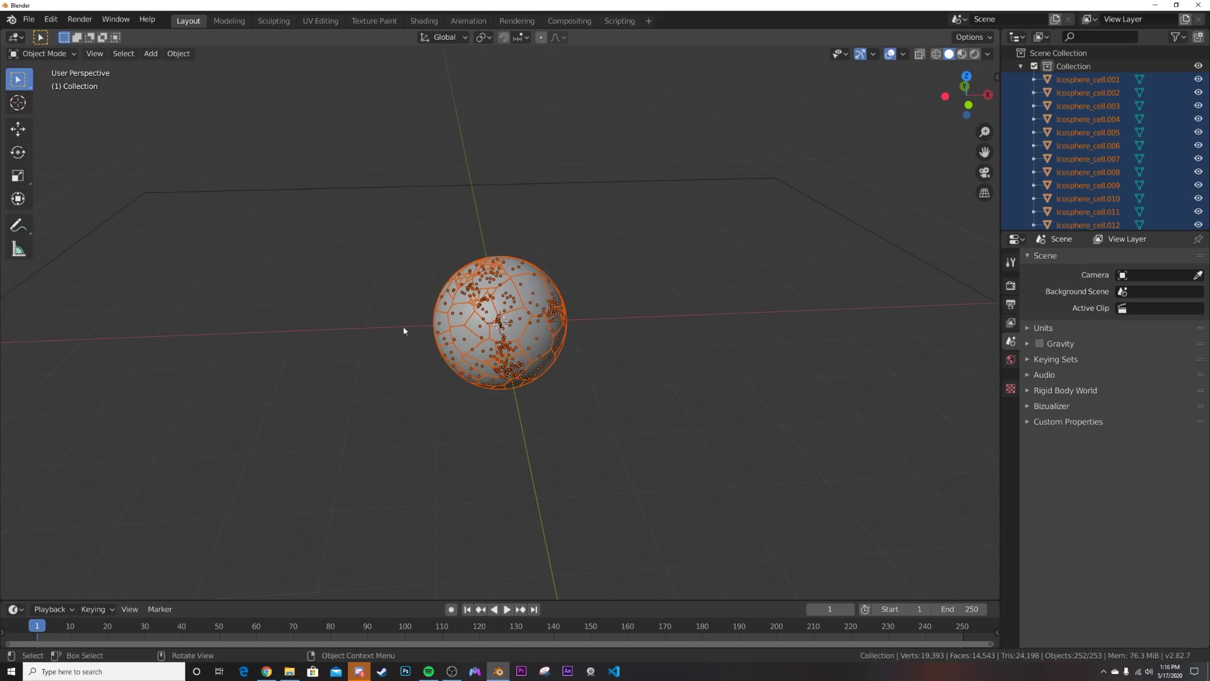
click(178, 53)
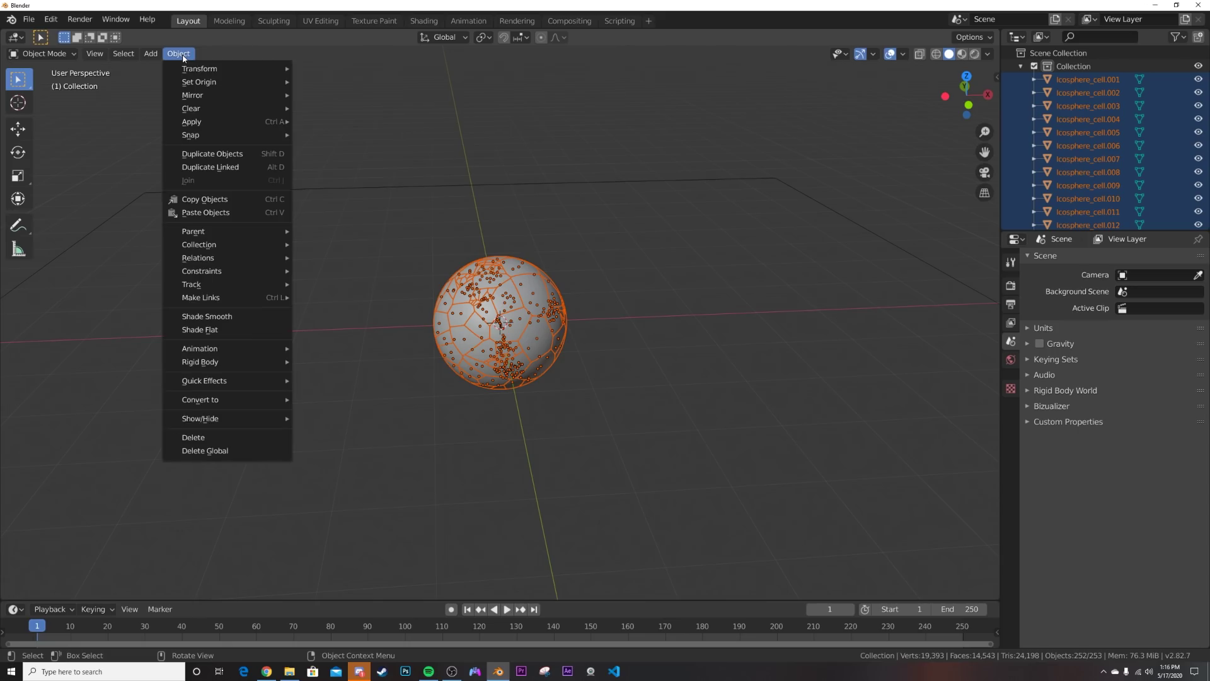
mouse_move(251, 71)
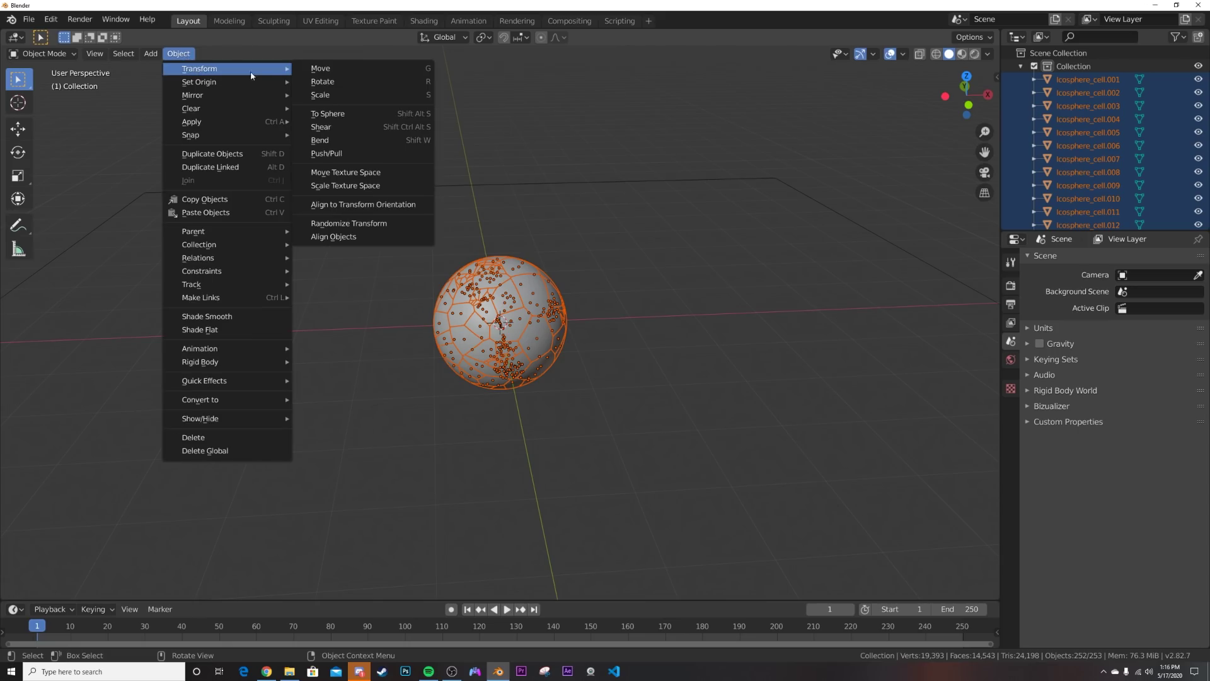
click(352, 220)
middle_drag(622, 279, 662, 297)
scroll(662, 297, down, 3)
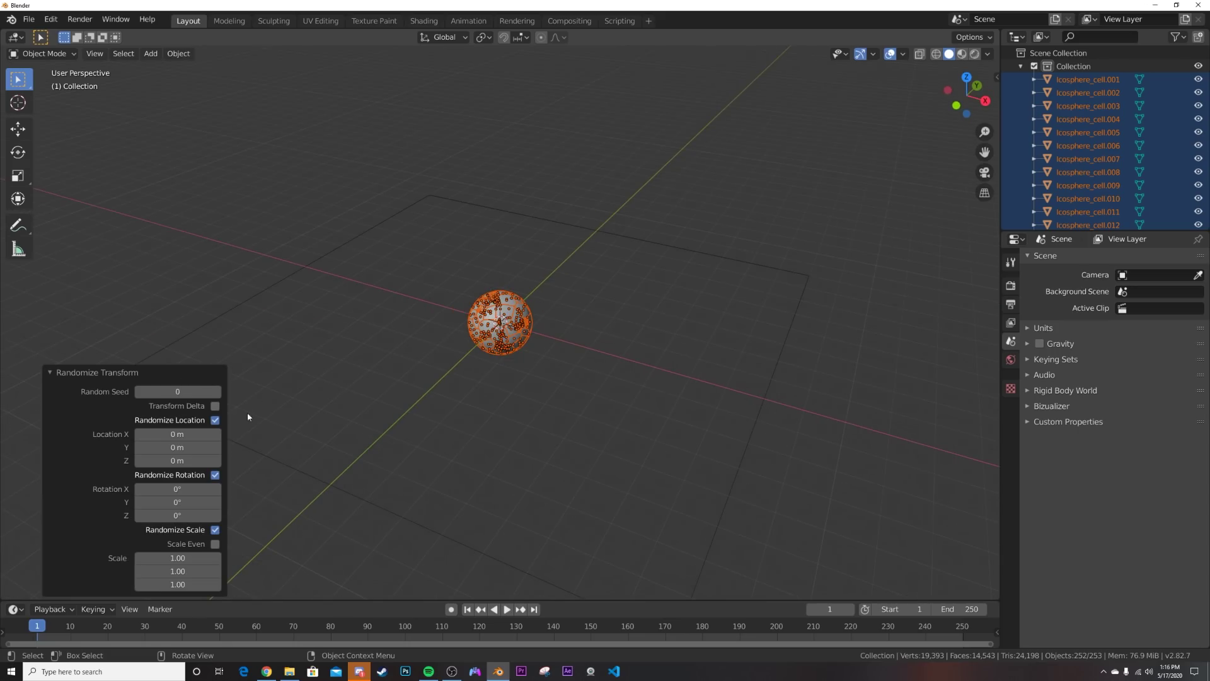
scroll(523, 370, down, 2)
middle_drag(435, 411, 325, 424)
drag(171, 435, 297, 435)
middle_drag(303, 410, 361, 377)
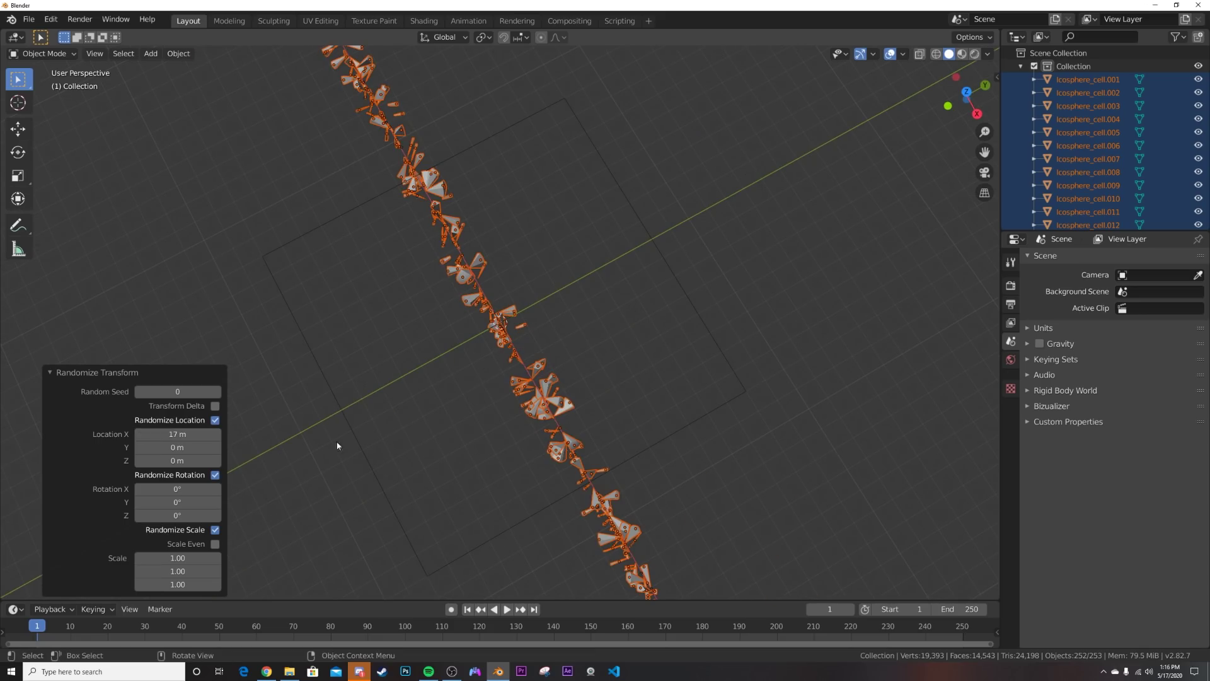
middle_drag(459, 372, 441, 400)
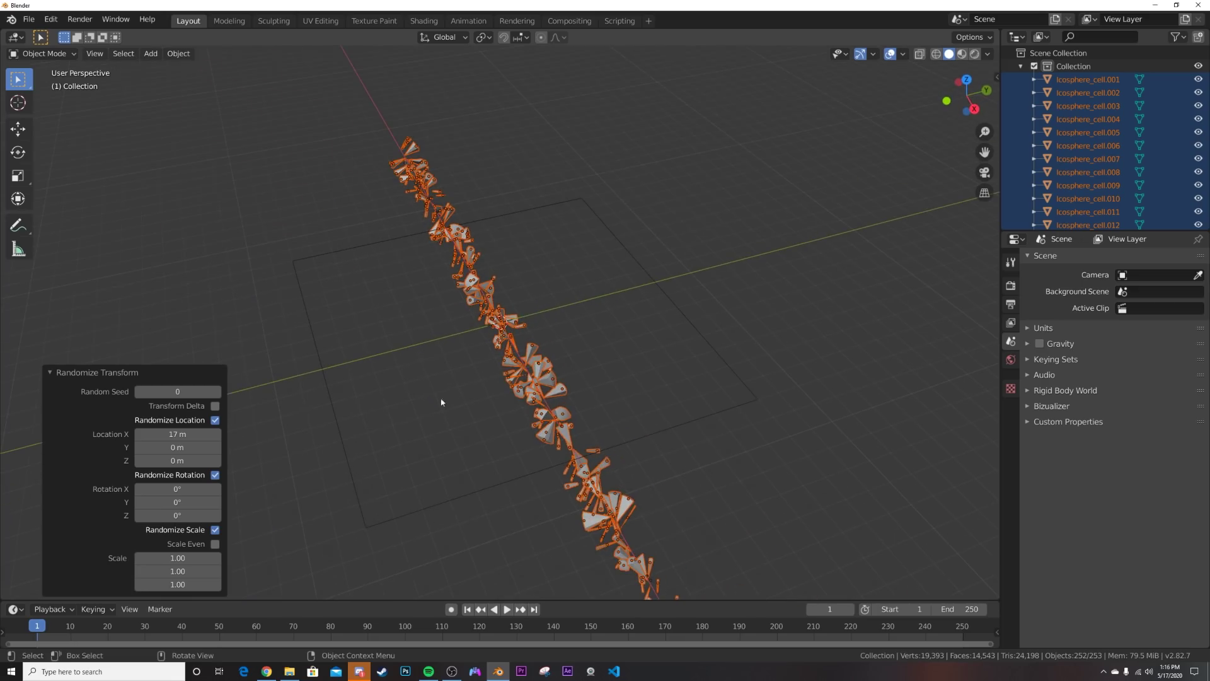
- Set the random location of the pieces to 7.4 m along Y and 13 m along Z
drag(164, 442, 240, 442)
middle_drag(416, 403, 355, 425)
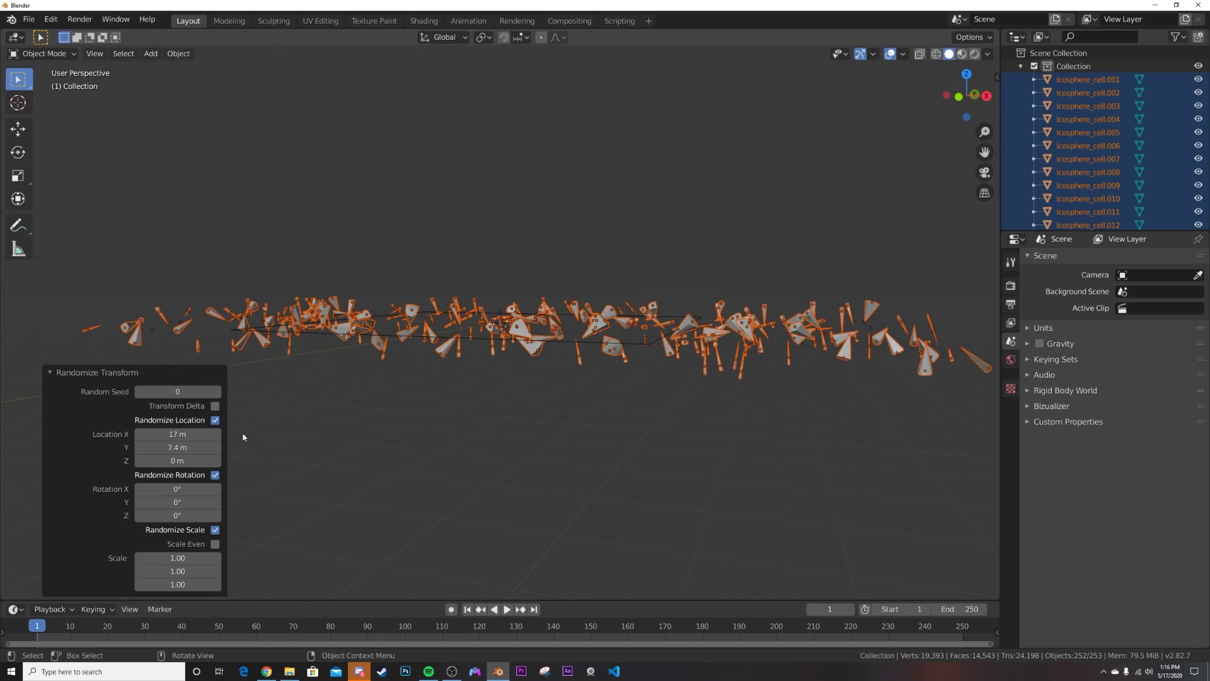
drag(179, 460, 189, 461)
drag(178, 460, 218, 460)
middle_drag(265, 416, 297, 413)
drag(178, 460, 194, 461)
middle_drag(618, 353, 668, 404)
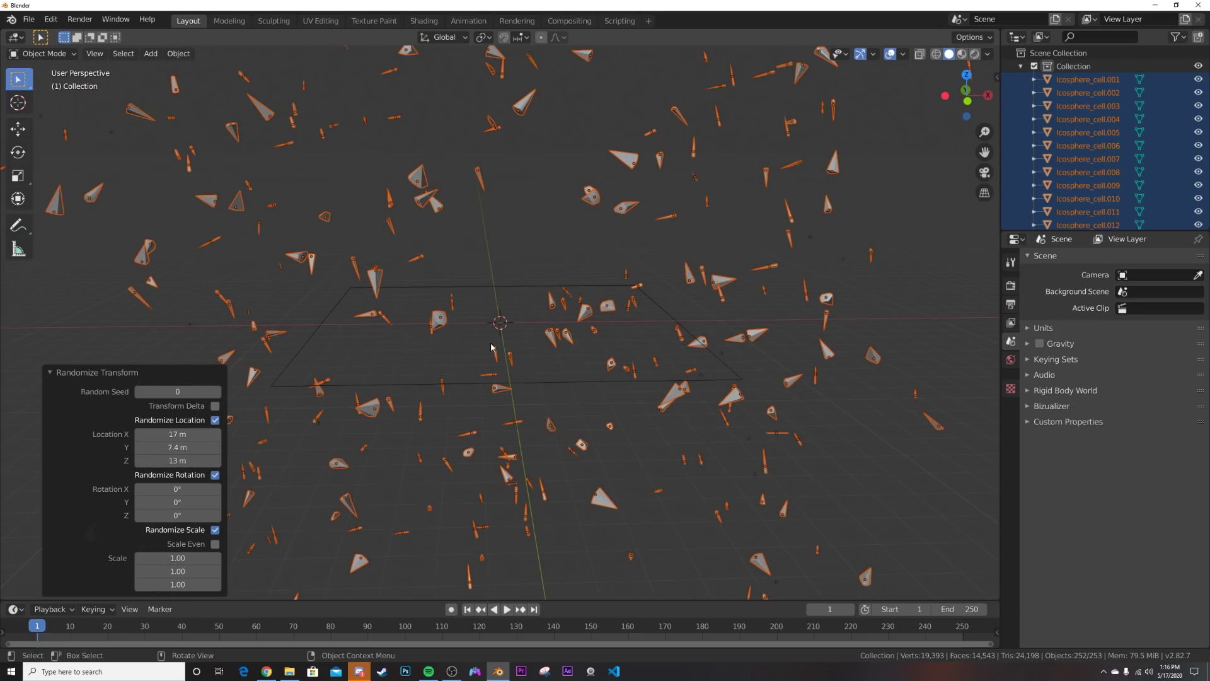
- Reselect all the scattered pieces without the plane and scale them along X to about 0.789
click(492, 348)
scroll(556, 415, up, 5)
mouse_move(555, 411)
middle_down()
mouse_move(540, 400)
mouse_move(521, 424)
mouse_move(516, 473)
mouse_move(578, 438)
mouse_move(578, 409)
middle_up()
key(ctrl+i)
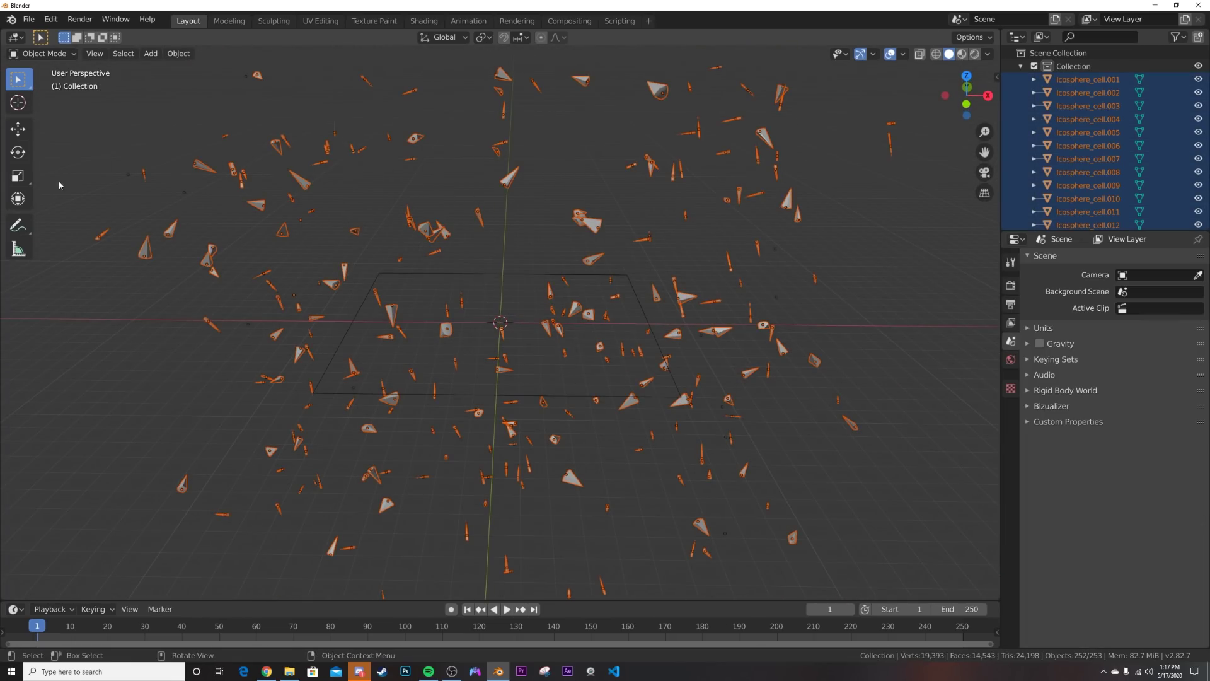
click(18, 175)
drag(558, 330, 546, 326)
click(18, 129)
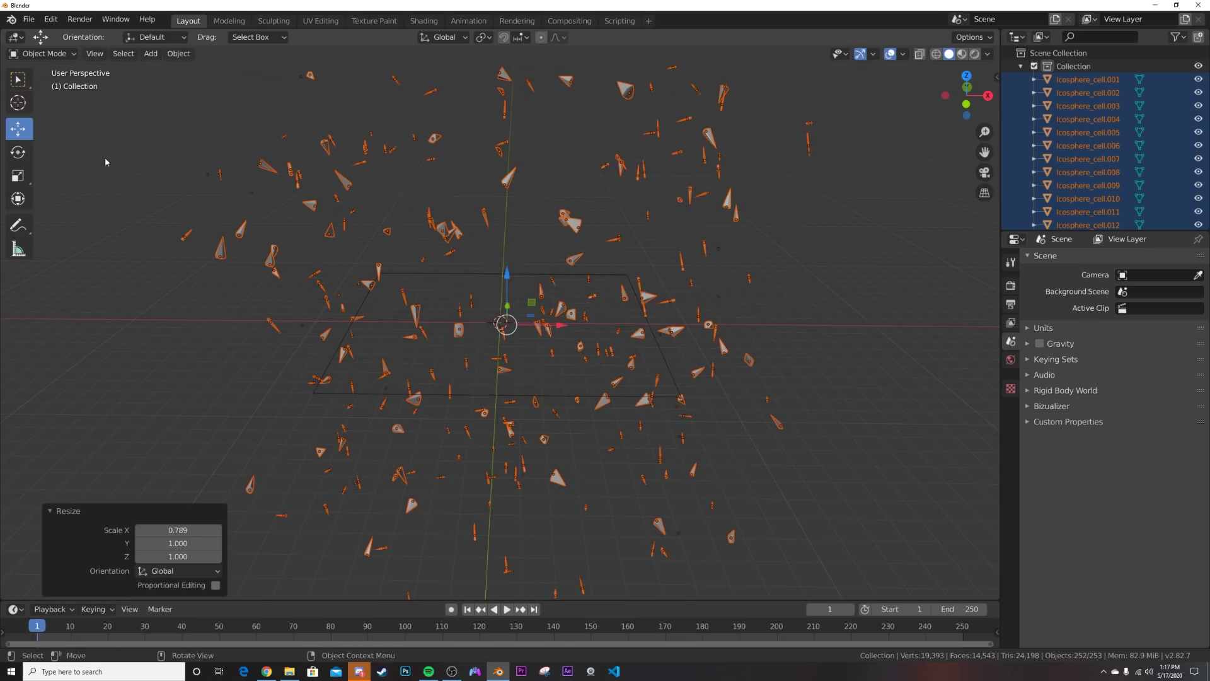
- Select every object, including the plane, and move them all into a new collection named RPCKS
key(alt+a)
scroll(478, 266, up, 8)
middle_drag(506, 311, 377, 330)
scroll(380, 323, down, 8)
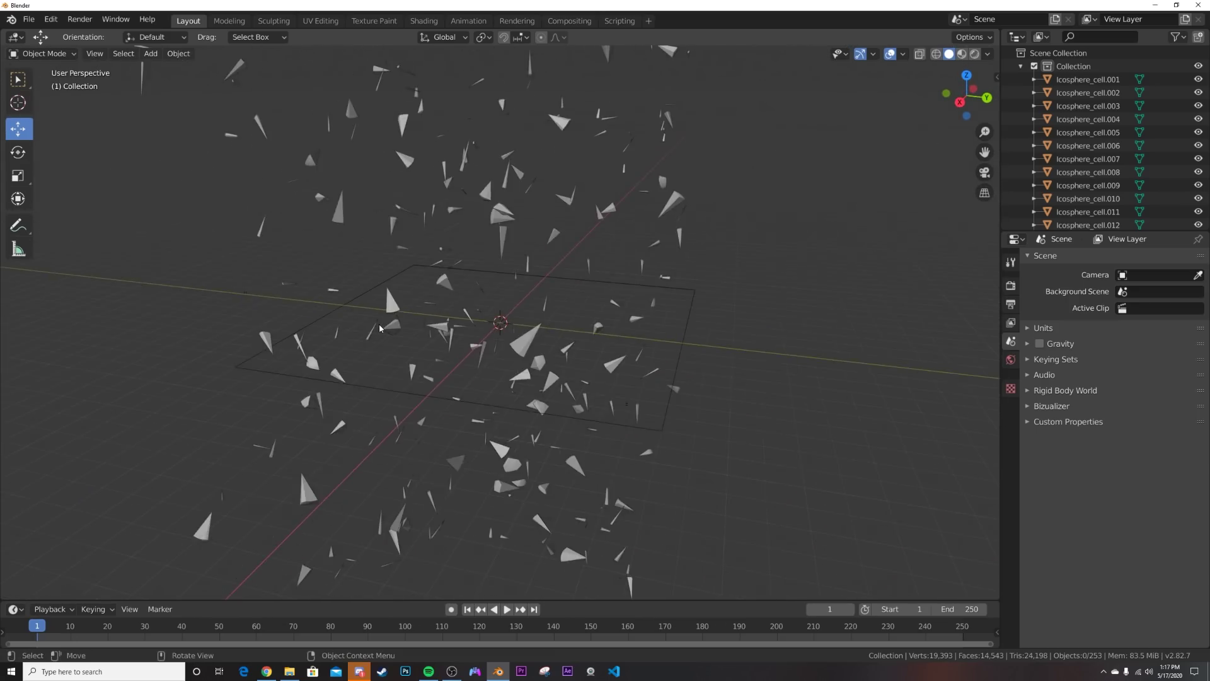
drag(313, 135, 696, 574)
click(599, 382)
key(a)
scroll(599, 378, up, 4)
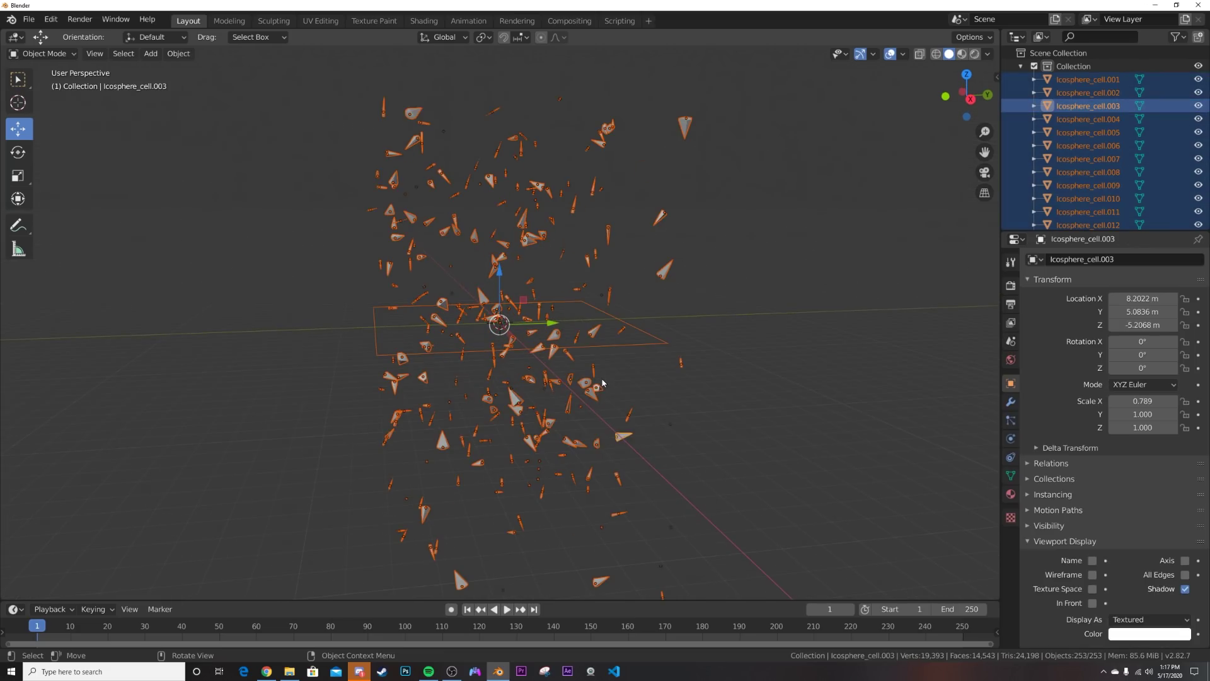
key(m)
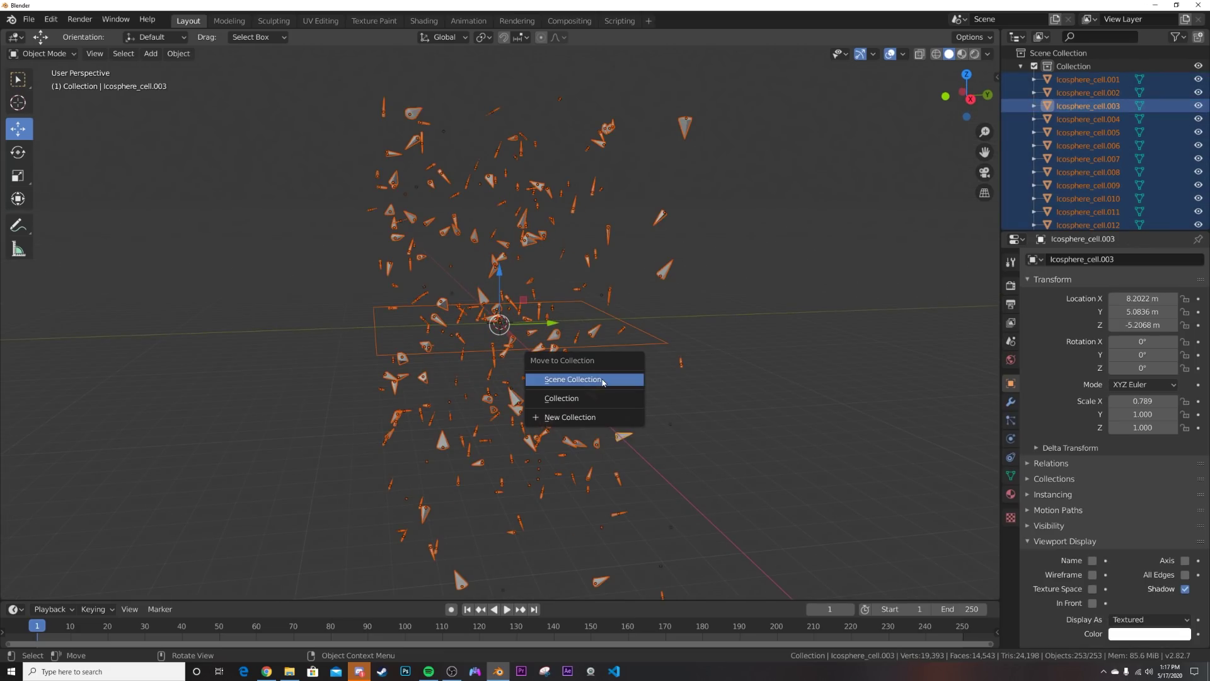
click(589, 416)
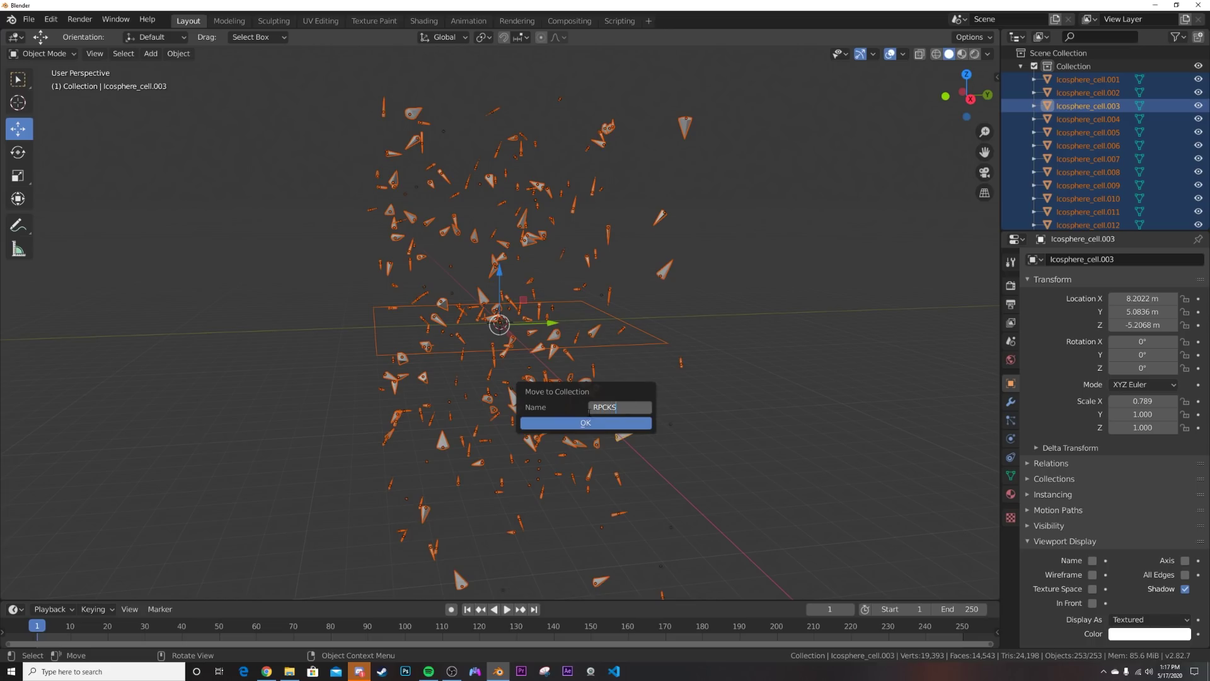
click(590, 420)
middle_drag(590, 420, 669, 447)
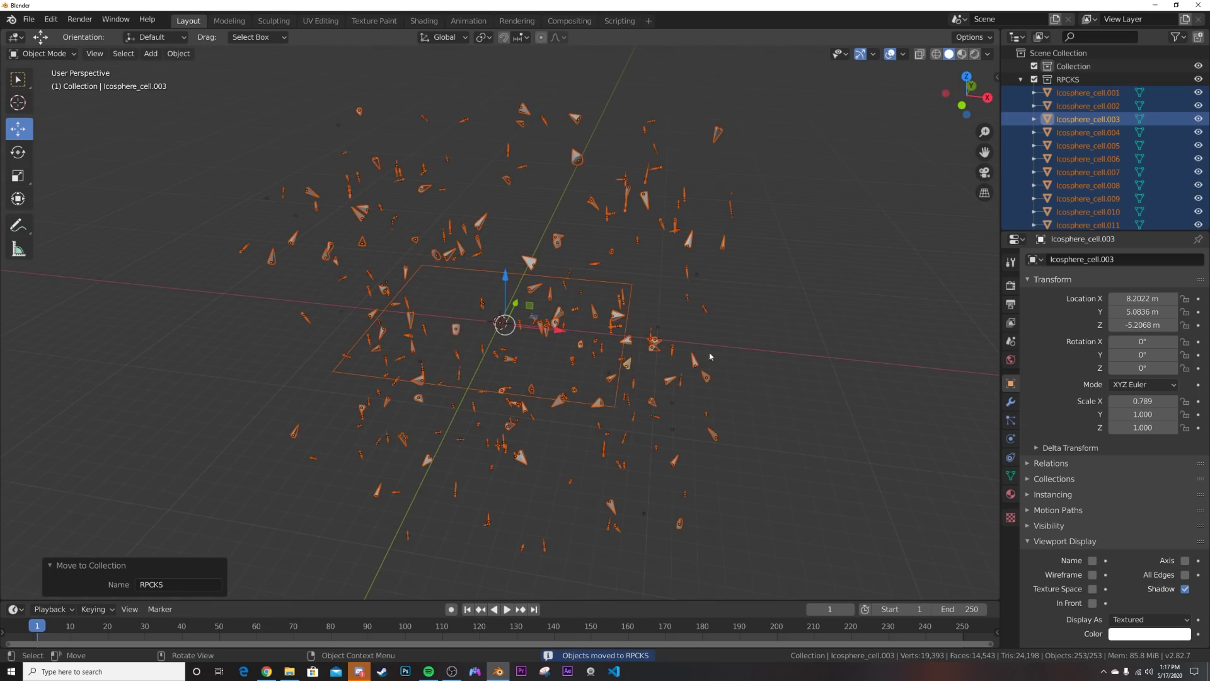
- Collapse the RPCKS collection in the outliner and add a collection instance of RPCKS to the scene
click(1021, 79)
click(1021, 79)
click(1022, 79)
drag(966, 94, 723, 336)
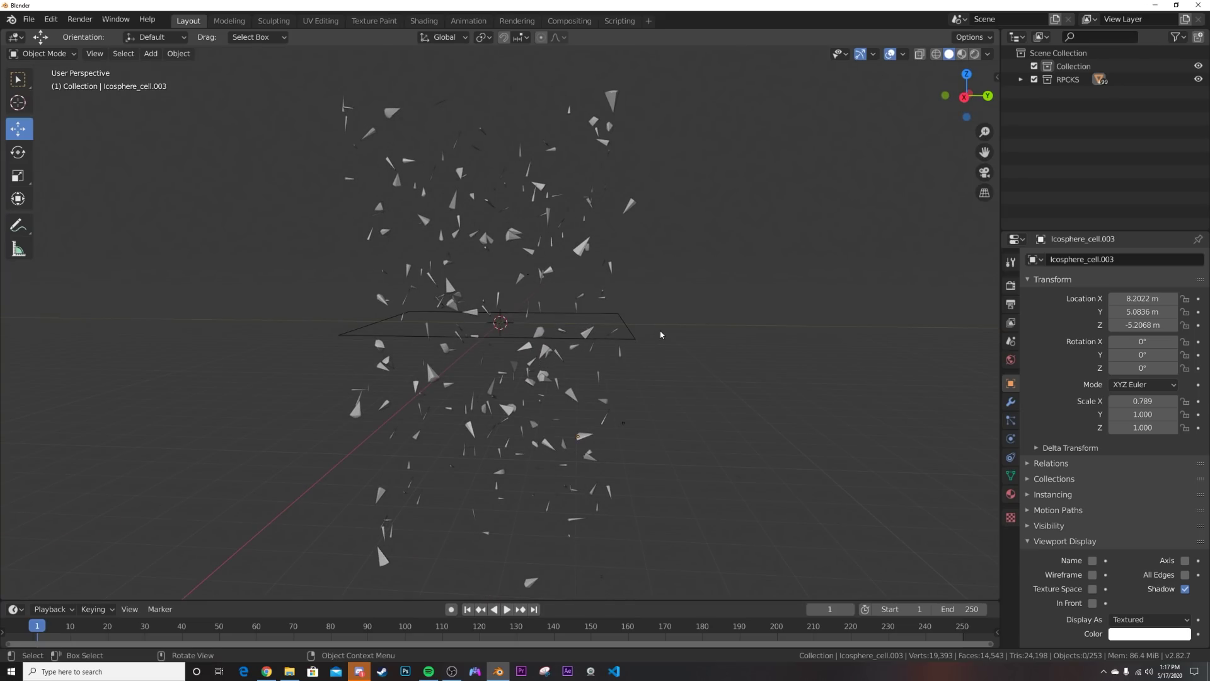
key(shift+a)
mouse_move(637, 569)
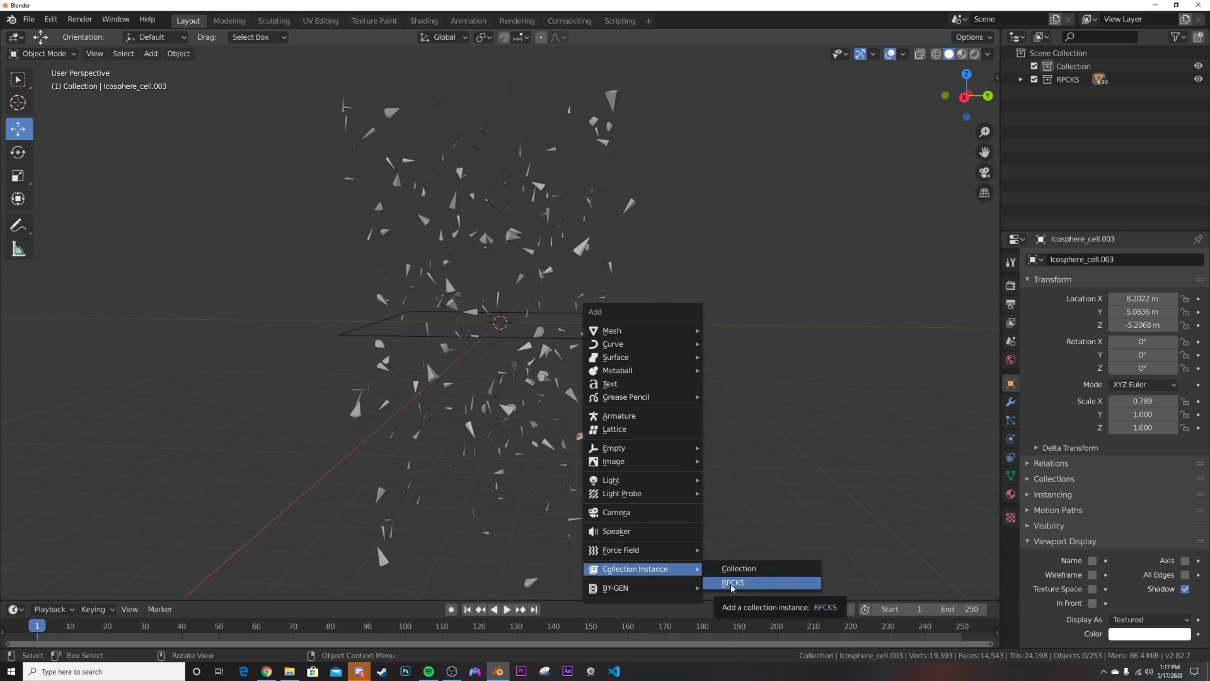
click(732, 583)
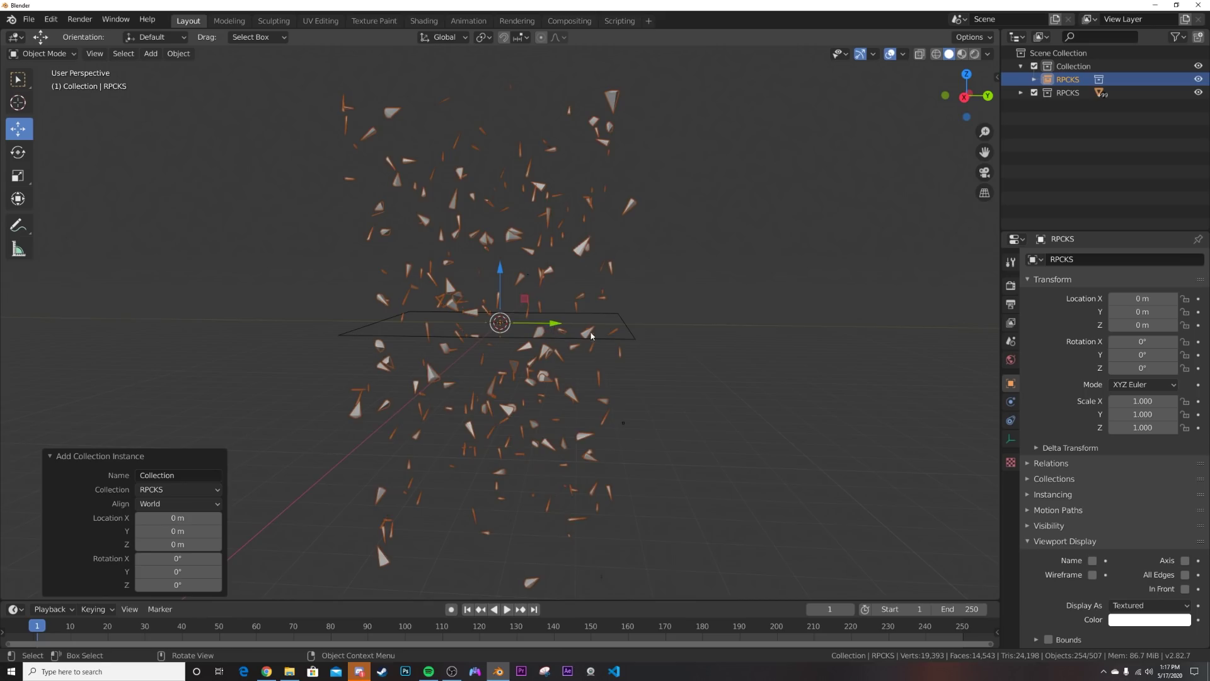
- Move the RPCKS collection instance about 16 m along the Y axis, beside the original pieces
middle_drag(559, 349, 544, 336)
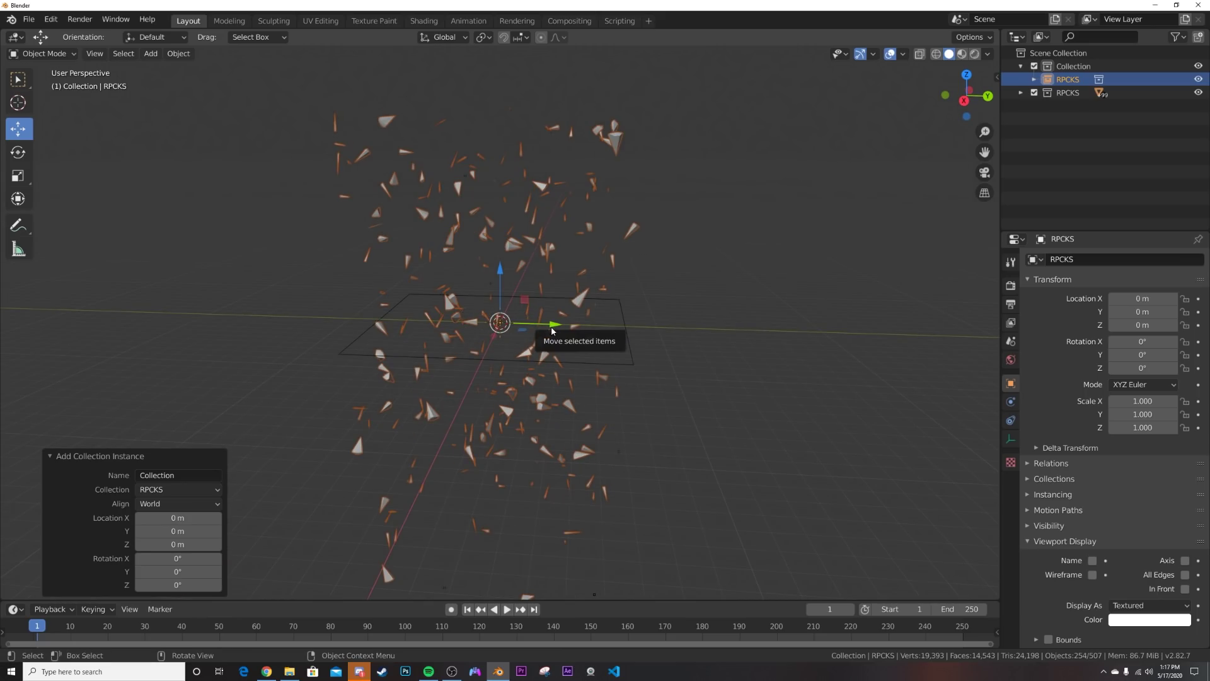
drag(566, 326, 816, 365)
shift+middle_drag(816, 364, 560, 358)
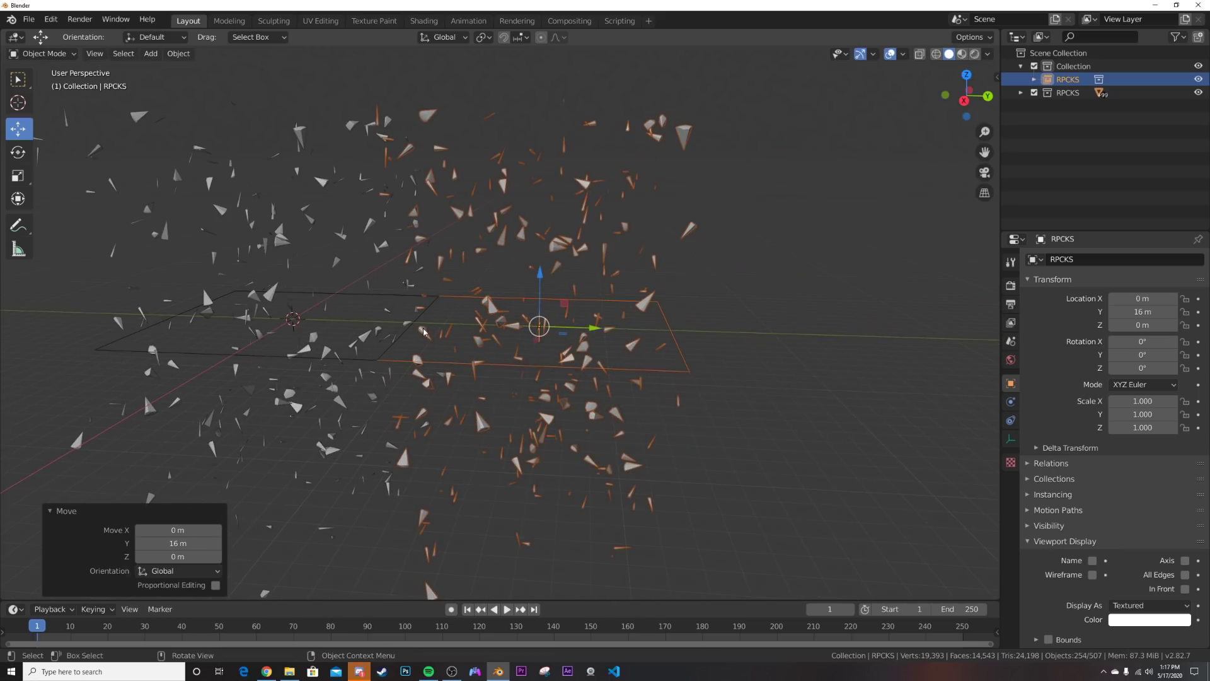
mouse_move(596, 329)
mouse_down()
mouse_move(609, 334)
mouse_move(580, 341)
mouse_move(611, 346)
mouse_move(598, 335)
mouse_up()
middle_drag(597, 335, 627, 343)
- Duplicate the RPCKS instance and move the copy about 15 m further along the Y axis
key(shift+d)
right_click(501, 339)
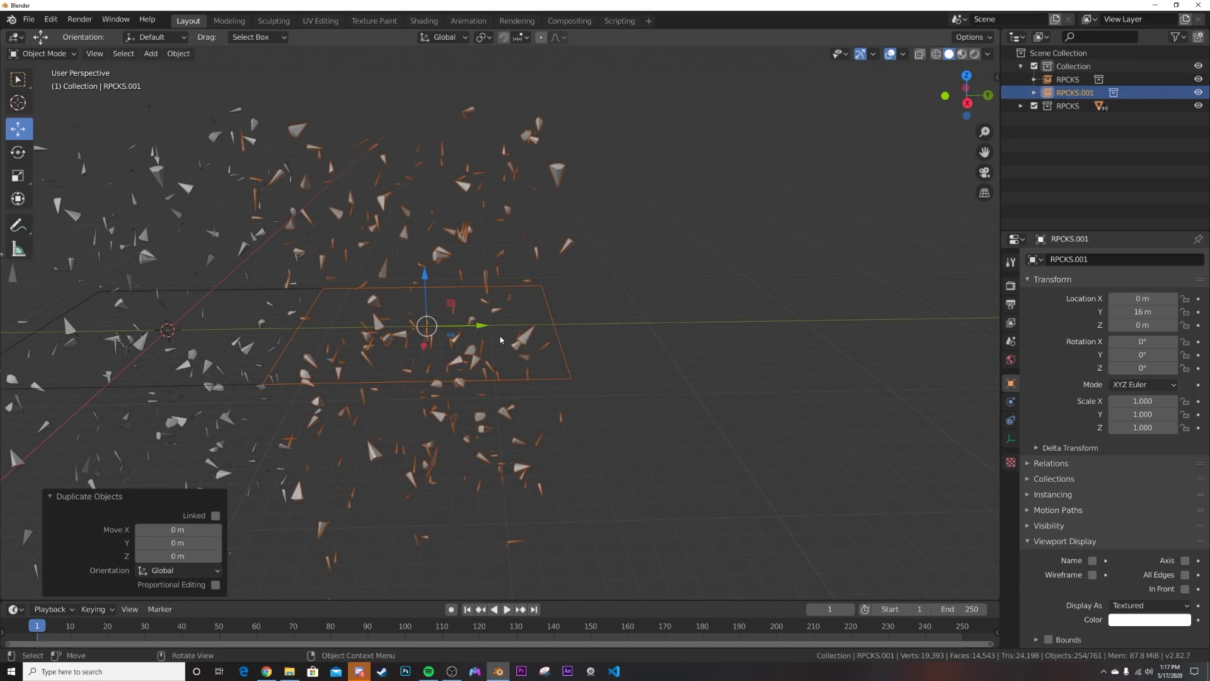
key(g)
key(y)
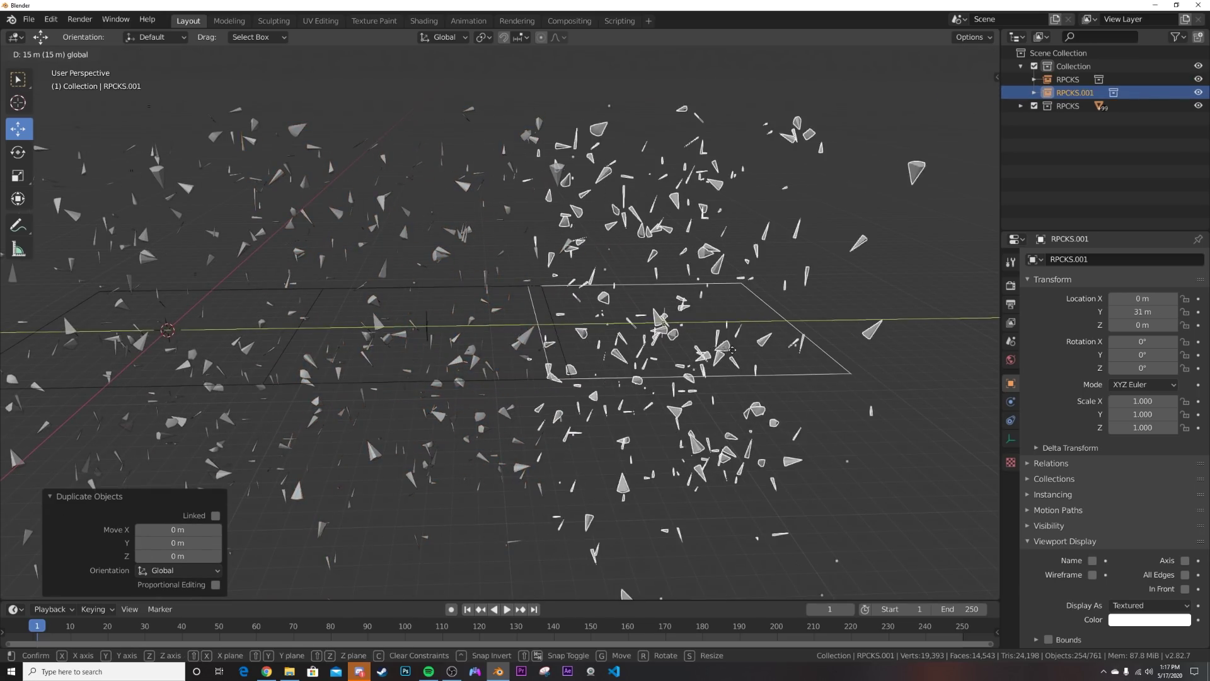
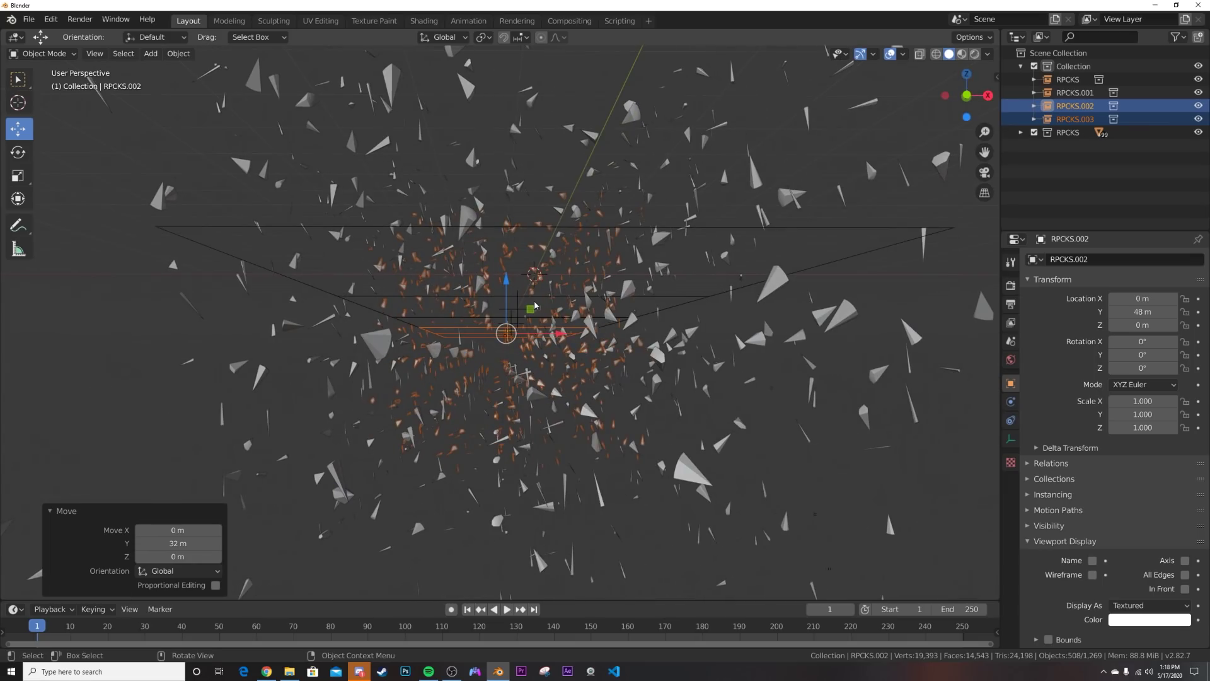
- In the front view, delete the two thin fragments closest to the world origin to clear the centre
key(grave)
click(480, 268)
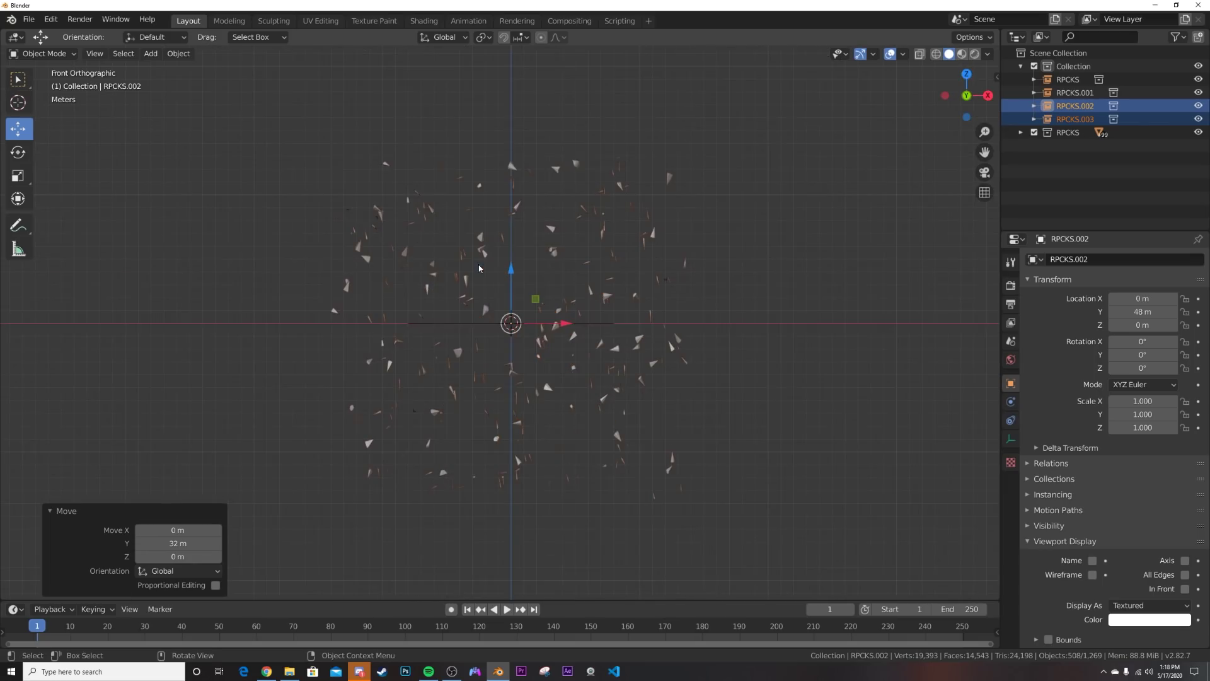
scroll(539, 362, up, 10)
click(560, 367)
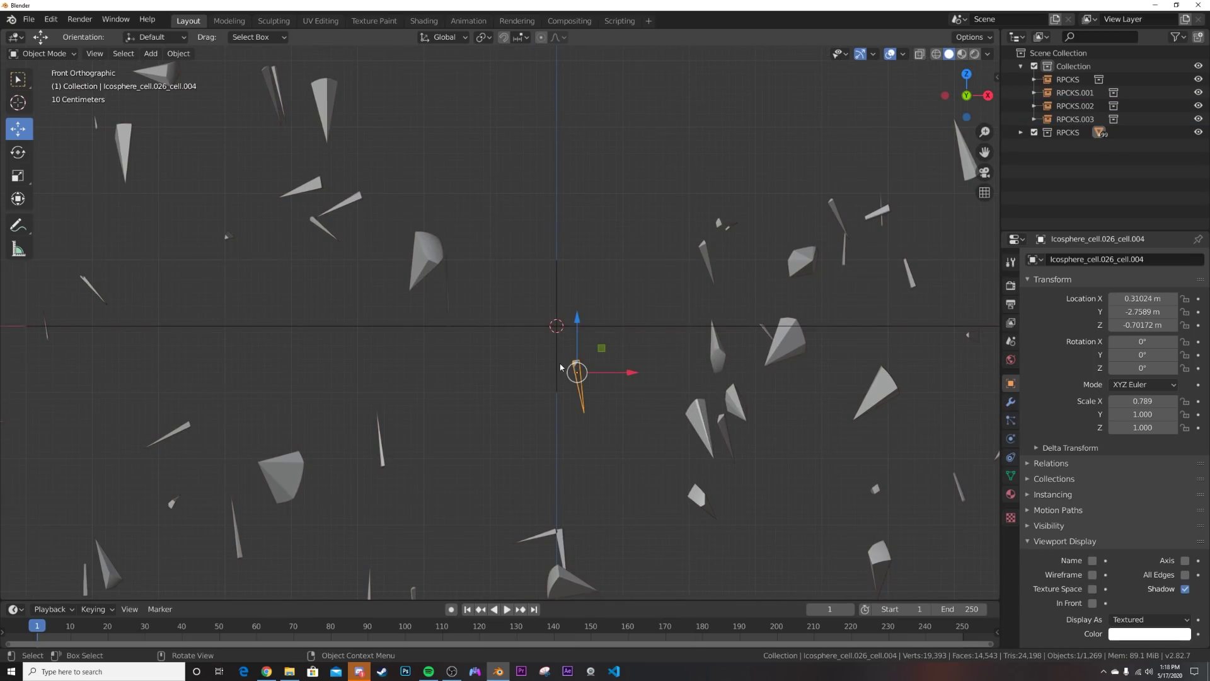
key(Delete)
click(451, 302)
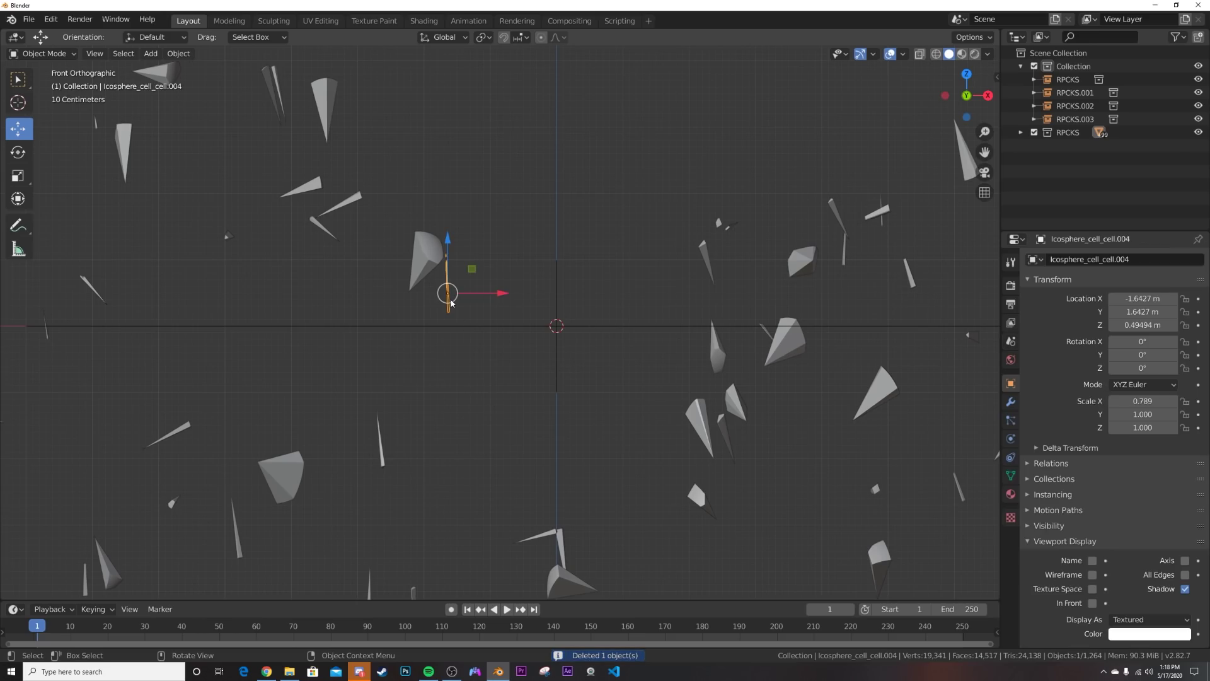
key(Delete)
scroll(451, 302, down, 6)
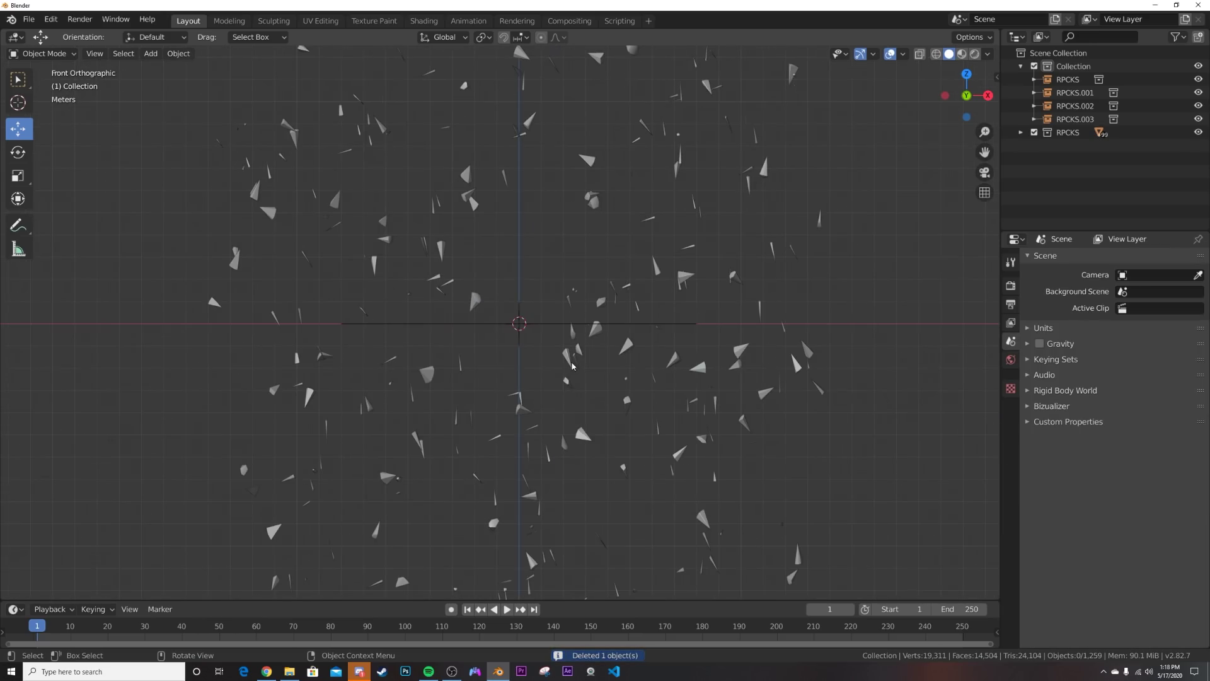
- Examine the row of scattered fragment instances along the Y axis from overall and close views
middle_drag(579, 355, 517, 369)
scroll(492, 375, down, 5)
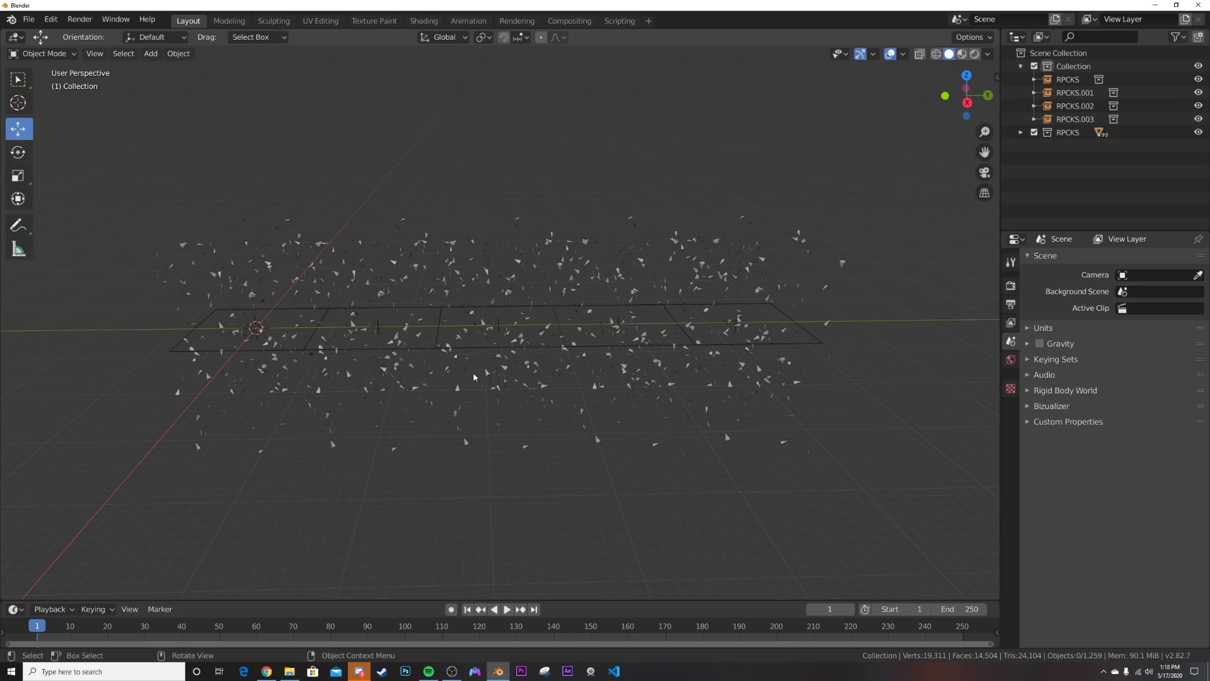
scroll(201, 319, up, 5)
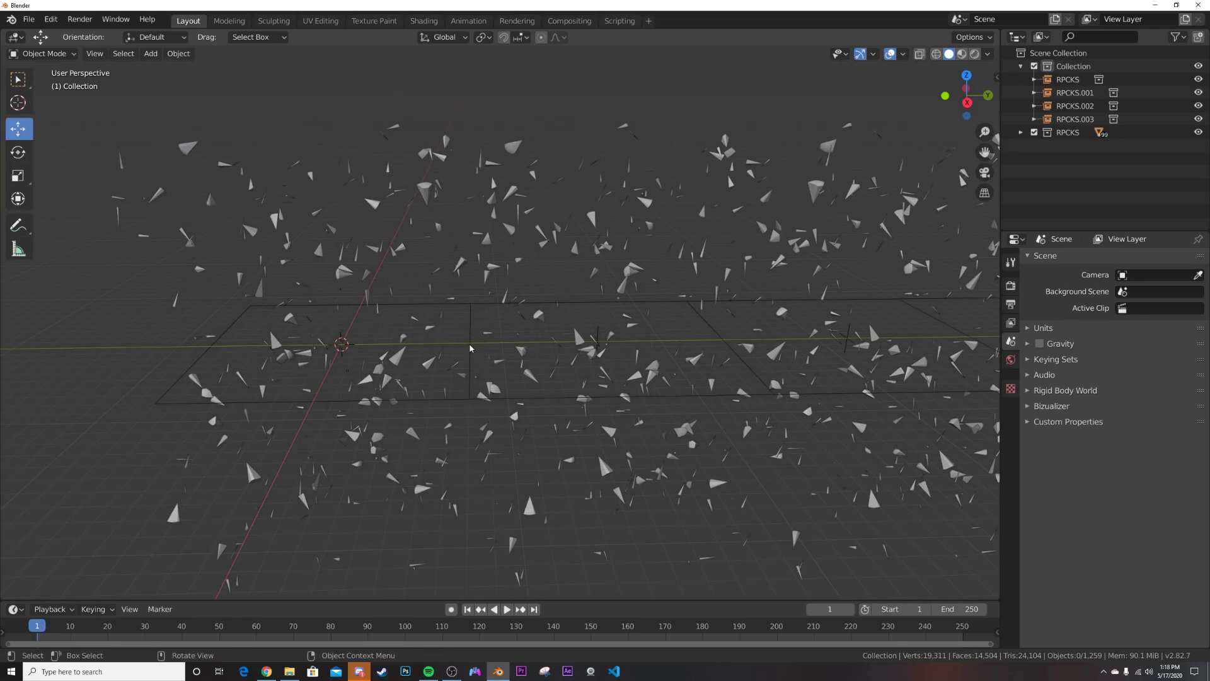
scroll(505, 358, down, 5)
scroll(536, 369, up, 5)
scroll(476, 343, down, 5)
scroll(207, 351, up, 5)
scroll(208, 351, down, 5)
scroll(488, 349, up, 5)
scroll(208, 350, down, 4)
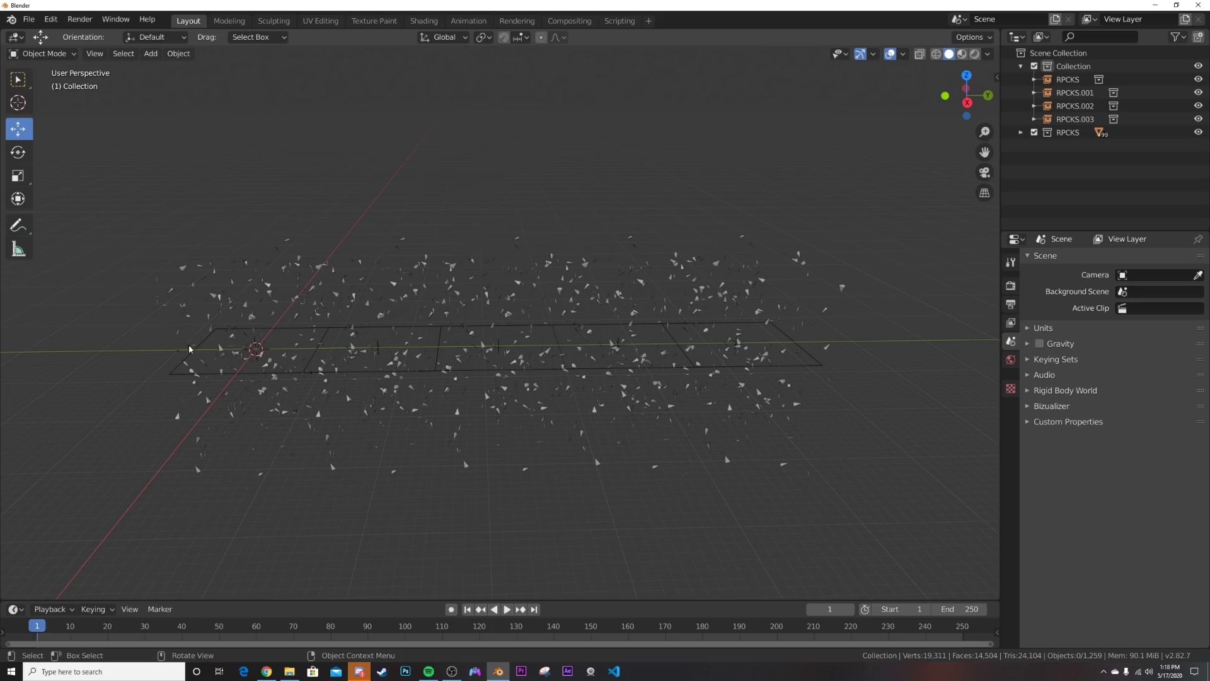
shift+middle_drag(781, 332, 502, 365)
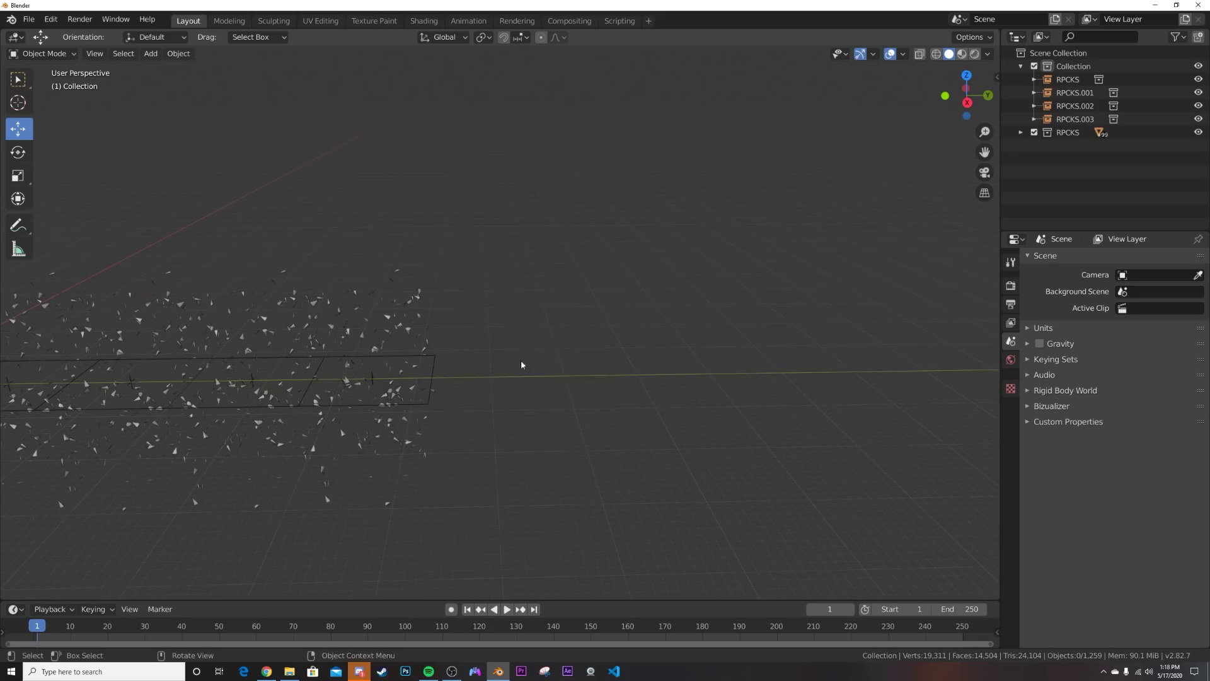
shift+middle_drag(205, 364, 595, 358)
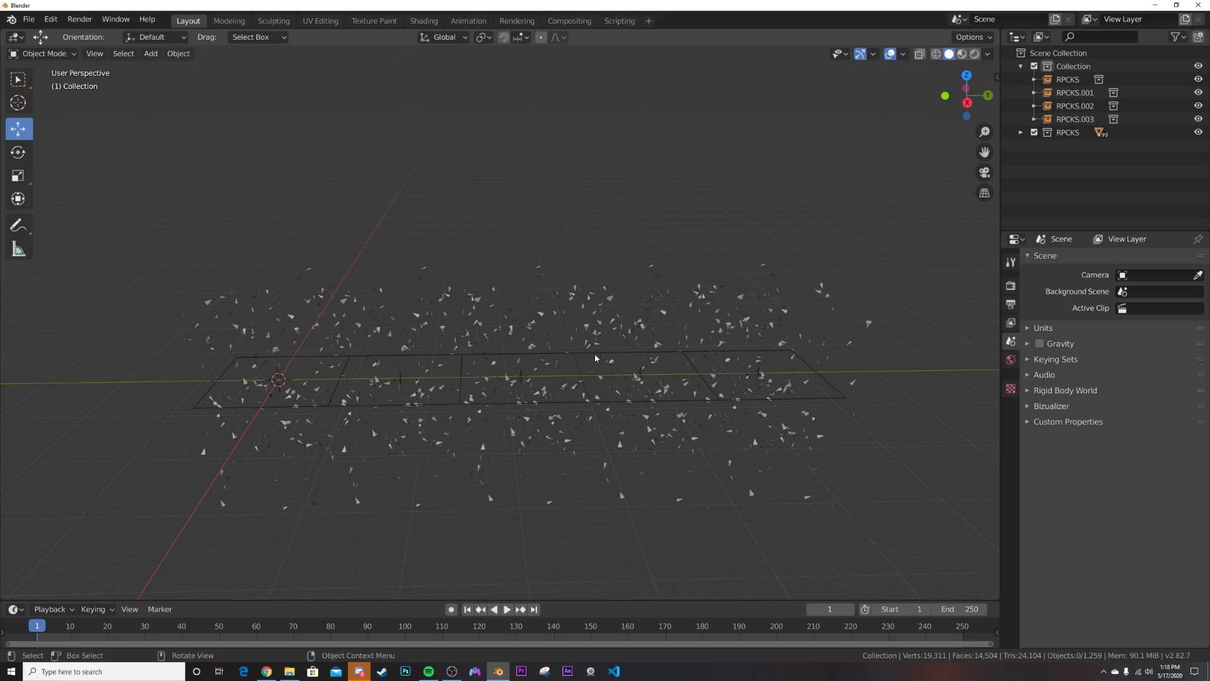
scroll(595, 358, up, 4)
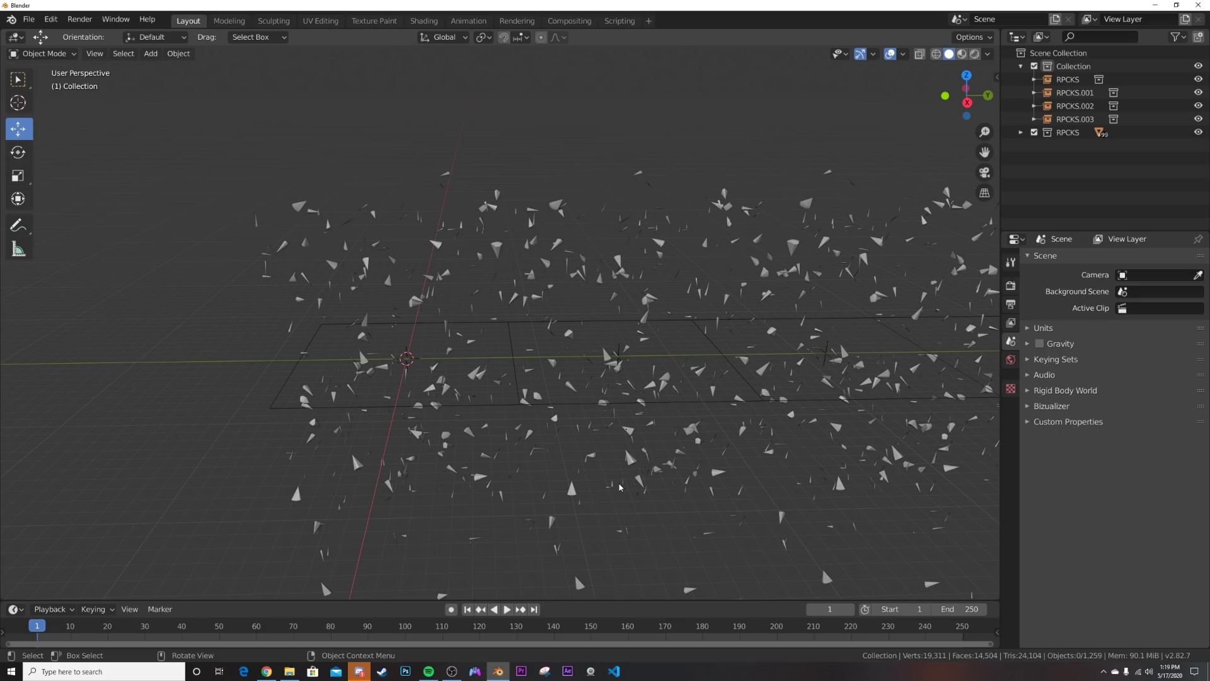
- Add a camera at the world origin from the front view so that it faces along the Y axis
middle_drag(619, 487, 555, 395)
key(grave)
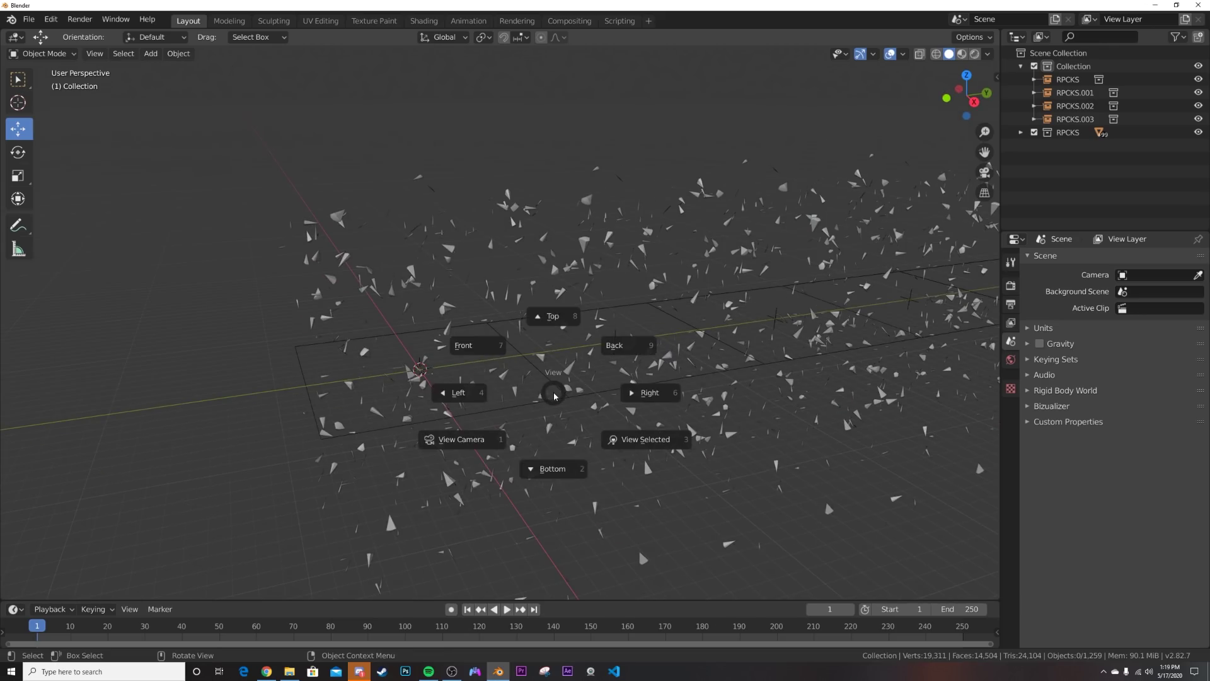
click(512, 363)
key(shift+a)
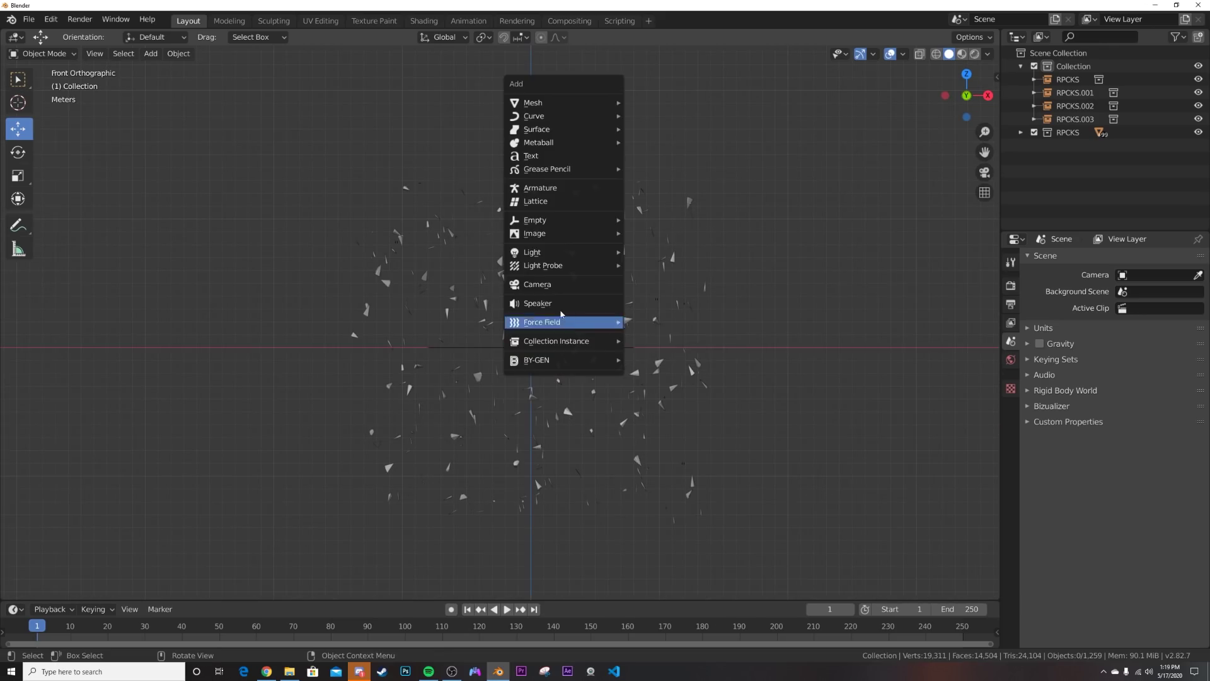
click(546, 284)
- Move the camera -8 m along the Y axis, in front of the fragments, and look through it
middle_drag(685, 316, 441, 378)
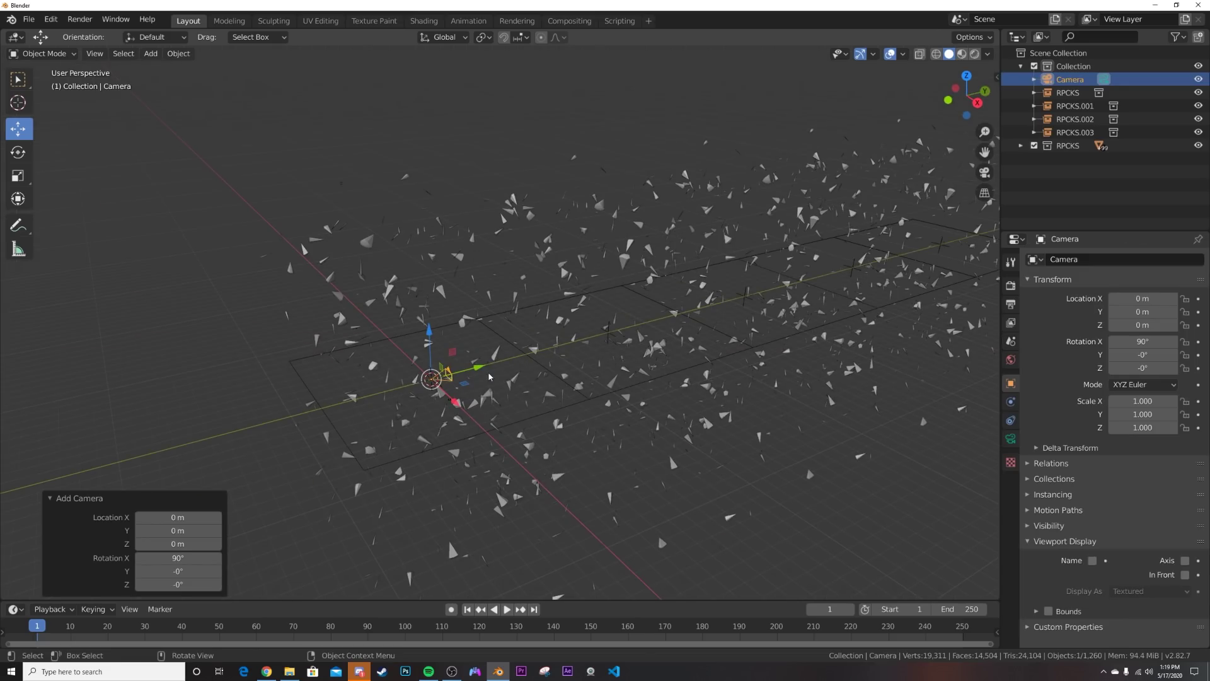
key(g)
key(y)
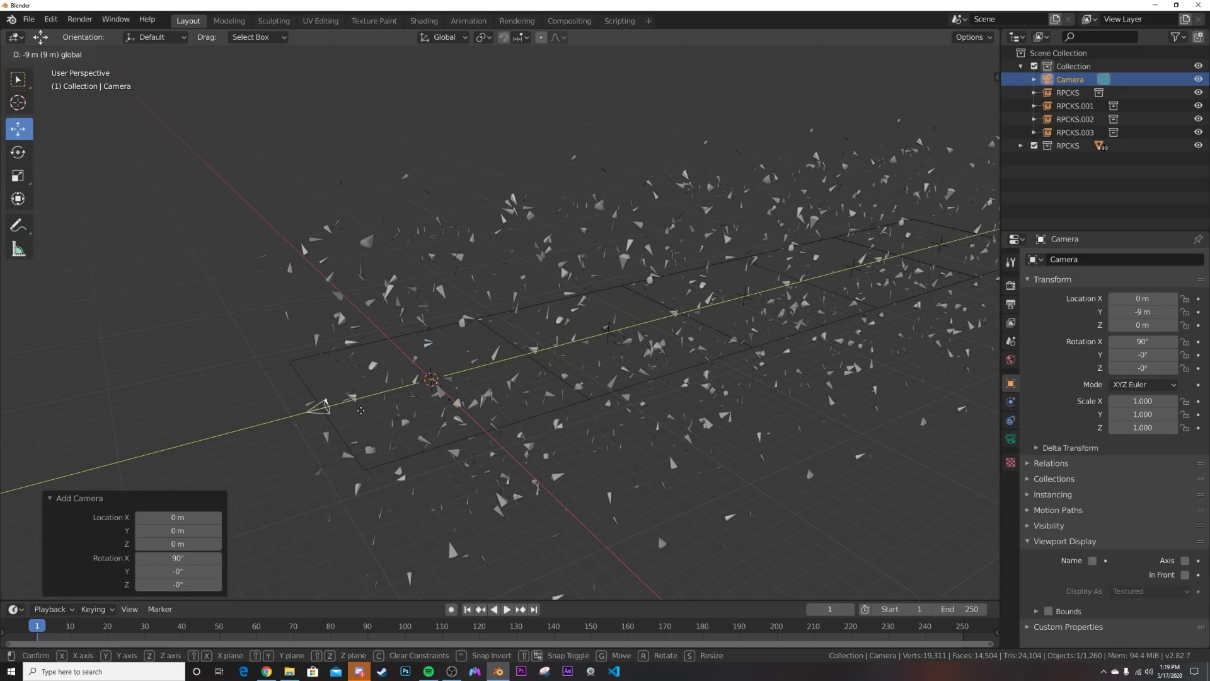
click(378, 402)
key(KP_0)
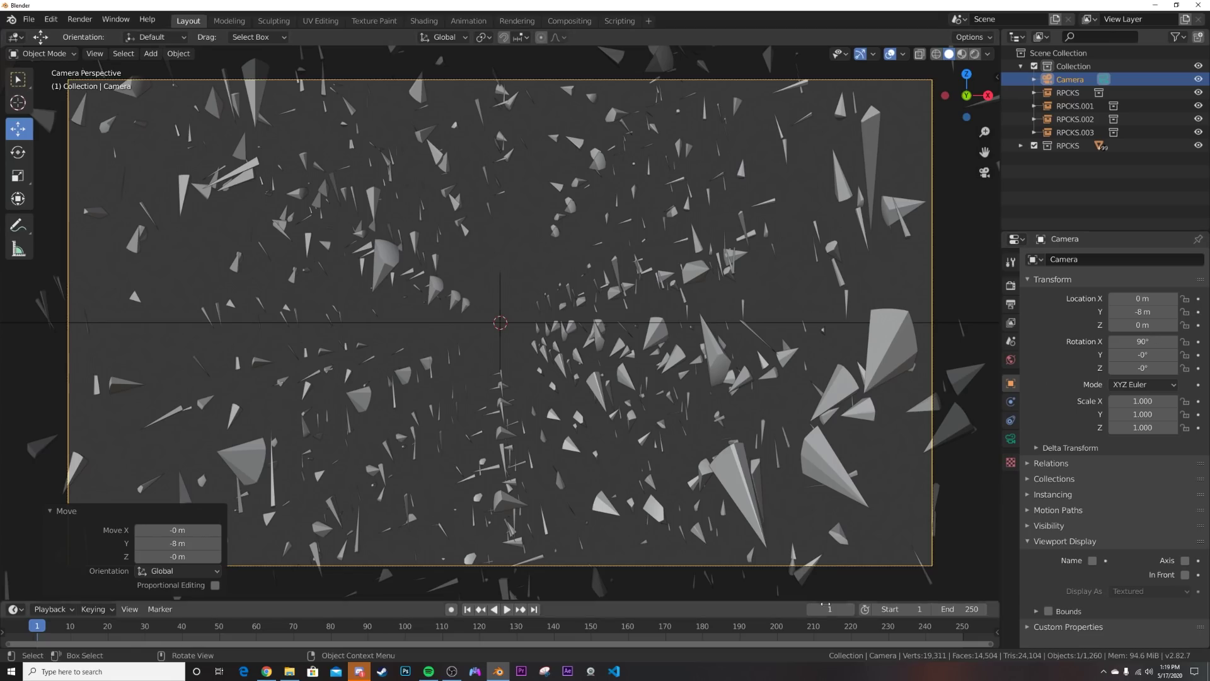
- Keyframe the camera's Y location of -8 m at frame 0
key(space)
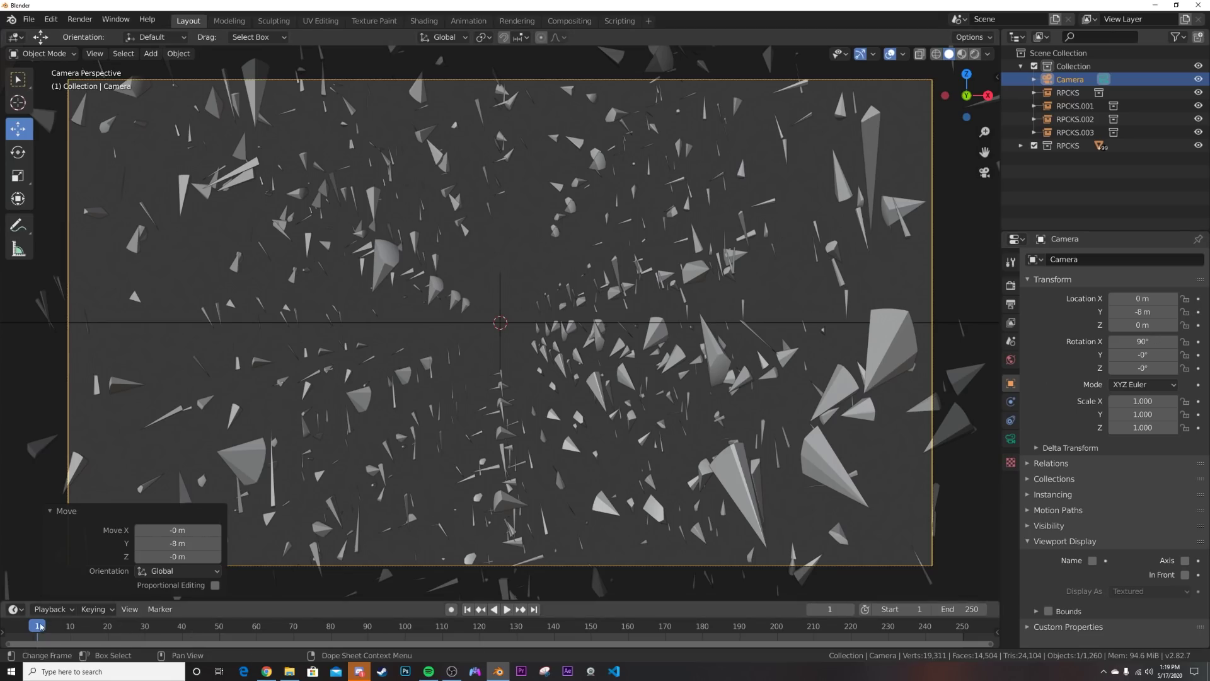
key(Escape)
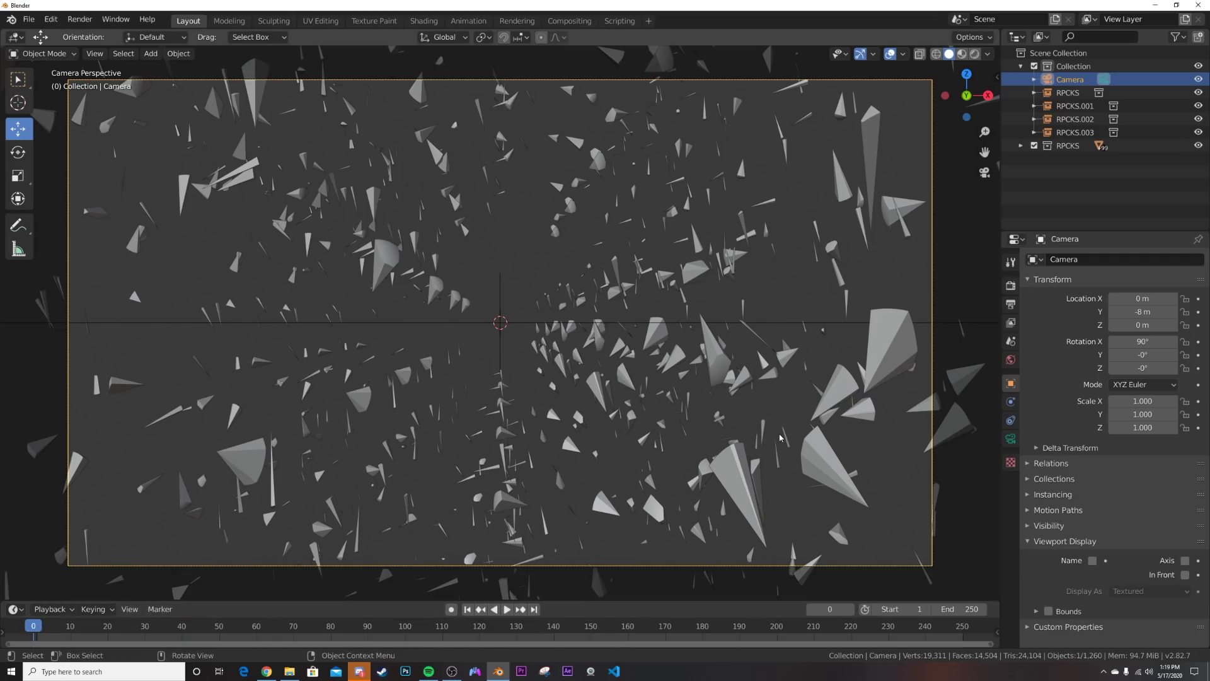
click(1198, 311)
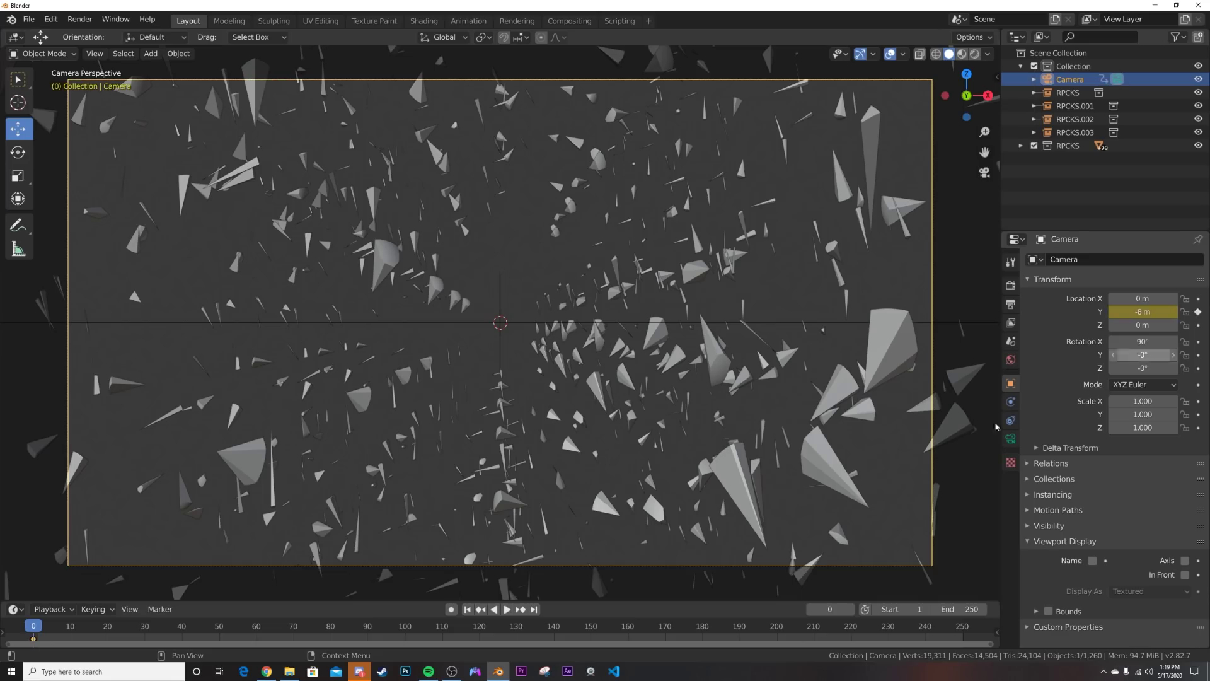
- At frame 40, set the camera's Y location to 8 m and keyframe it
click(182, 626)
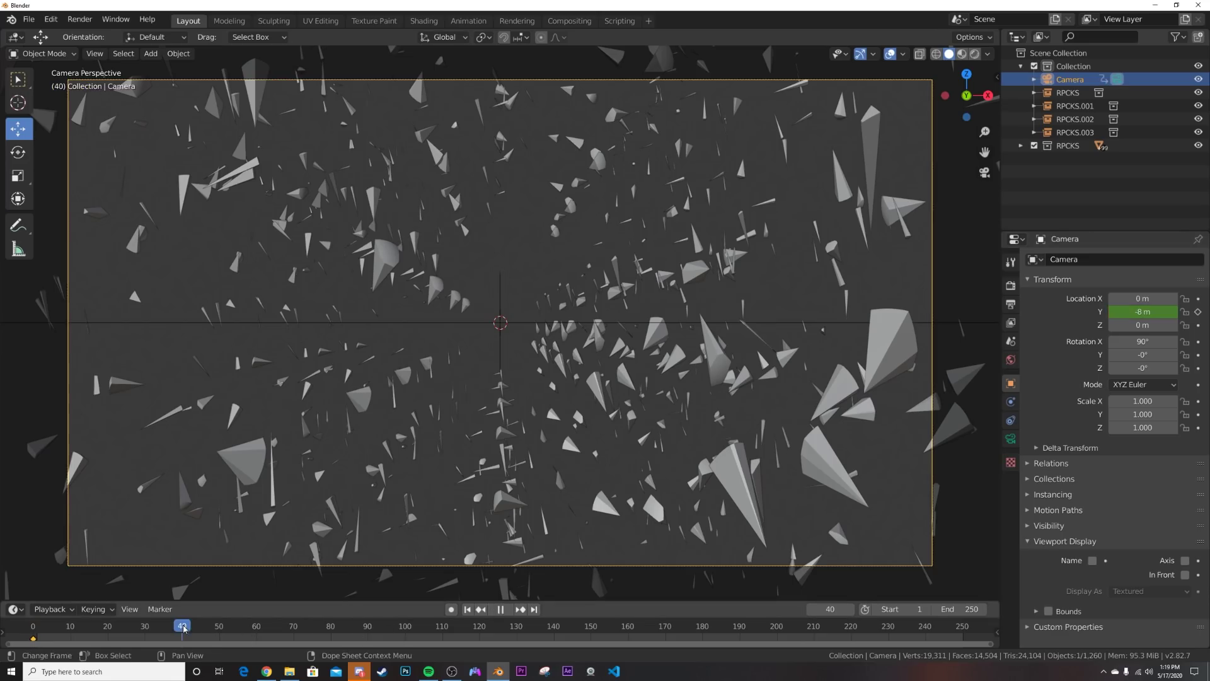
click(1146, 311)
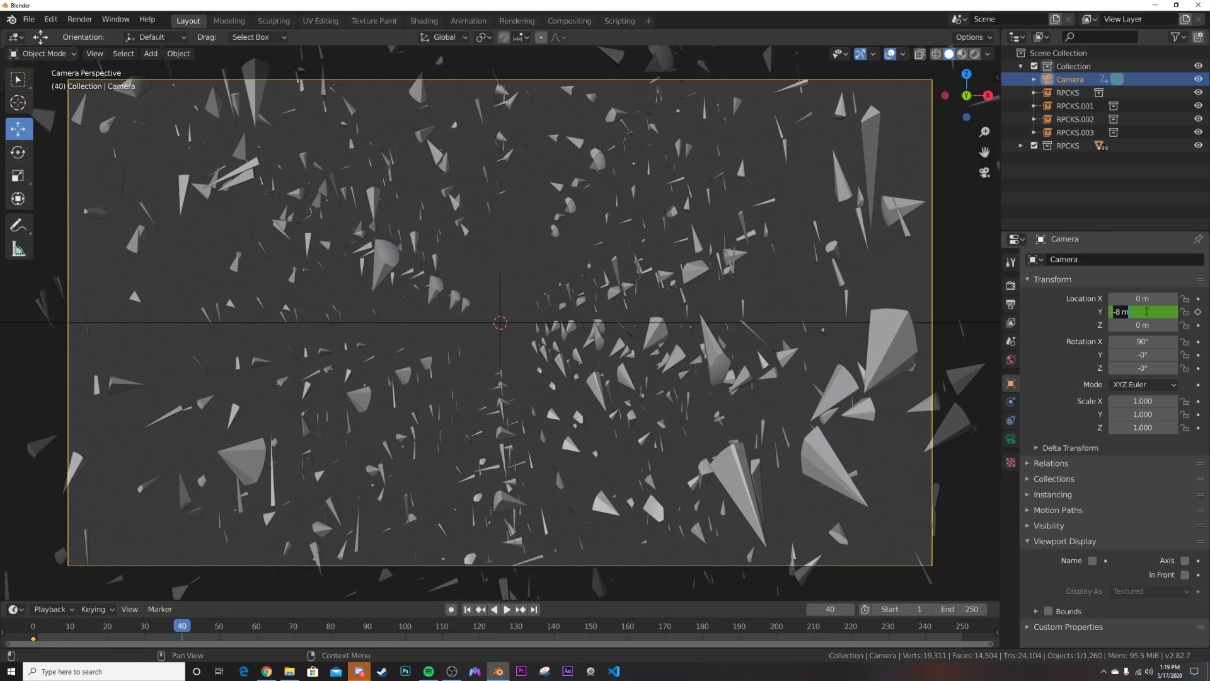
text(8)
key(Return)
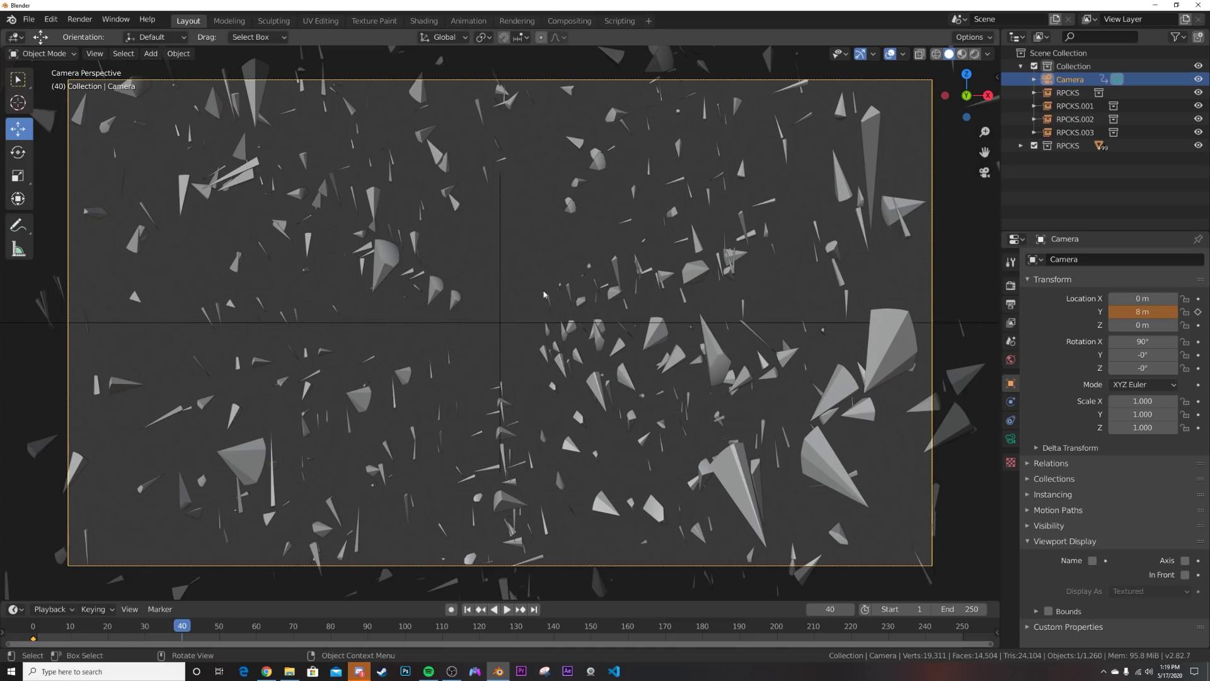
click(1198, 312)
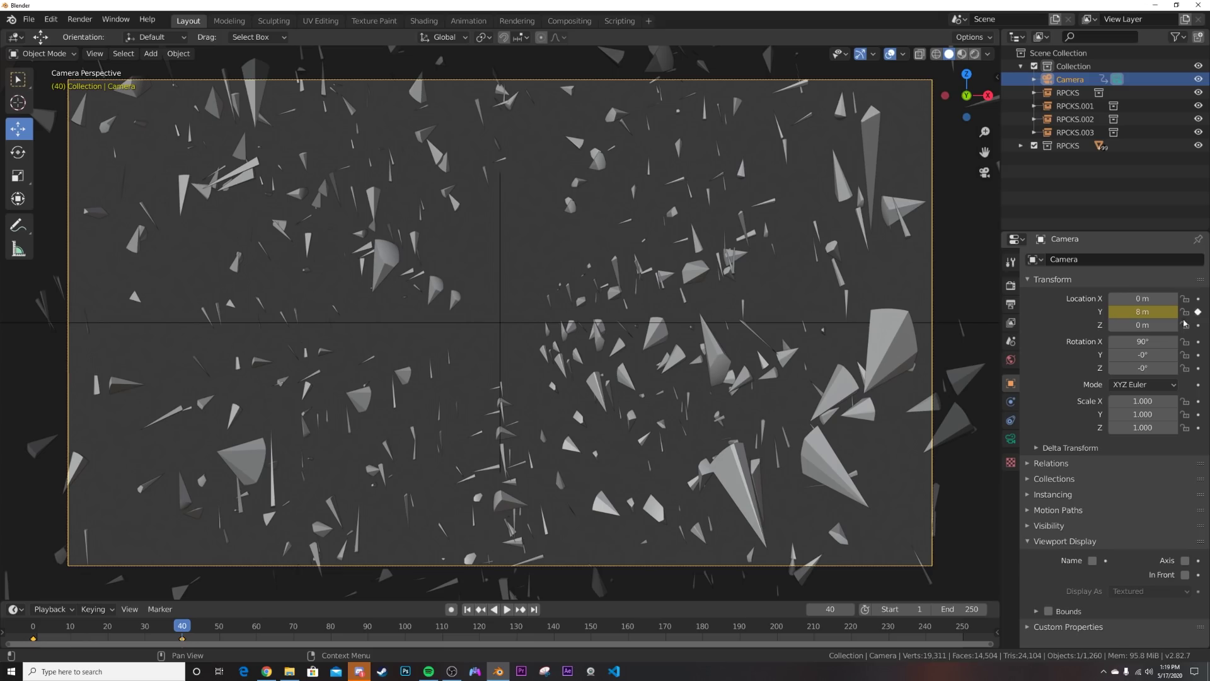
- Play the camera flight from the start to check the motion, and return to the first frame
key(shift+Left)
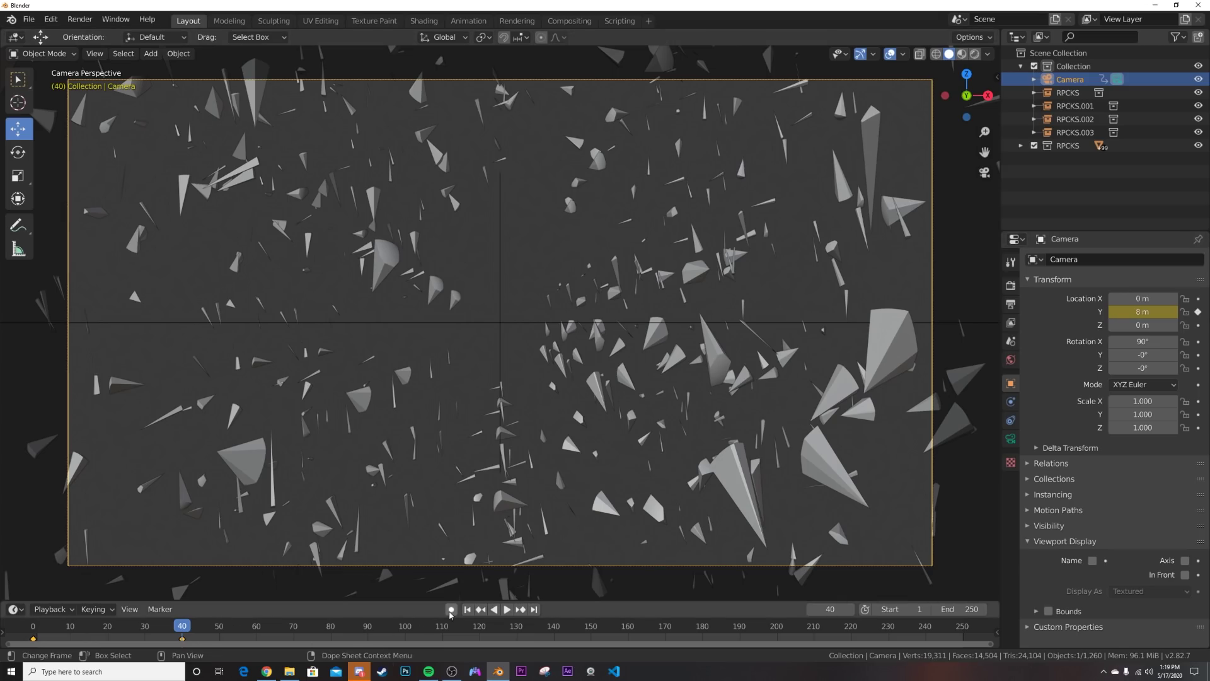
key(space)
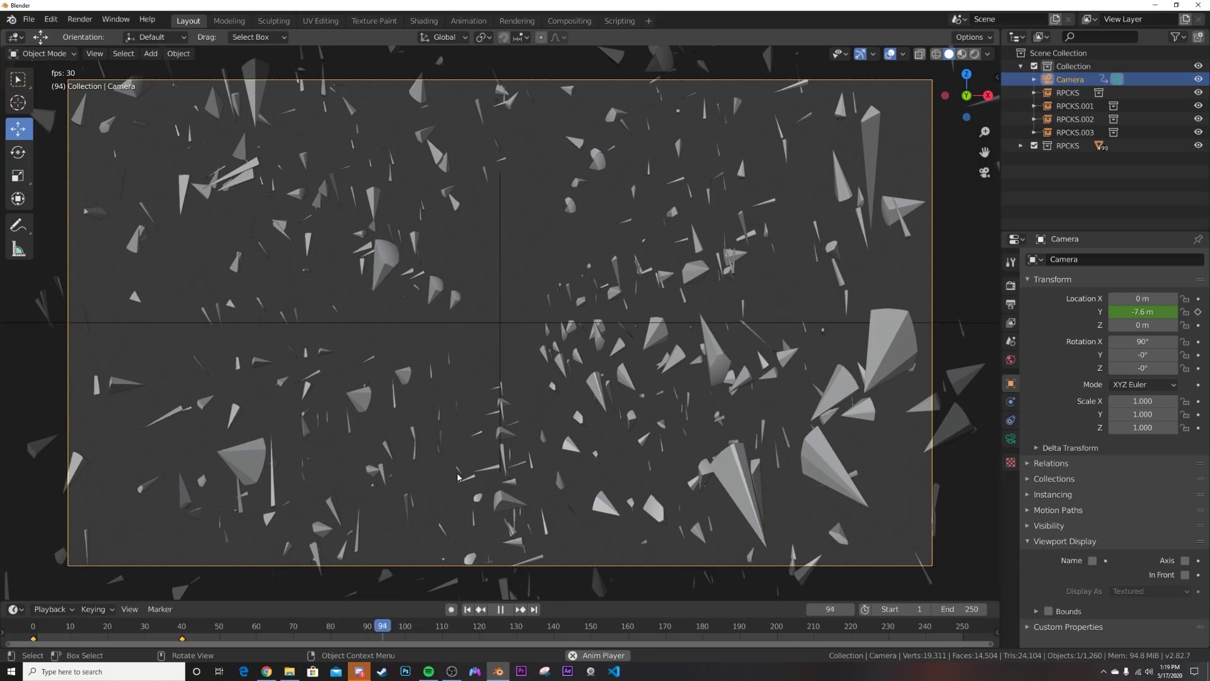
key(space)
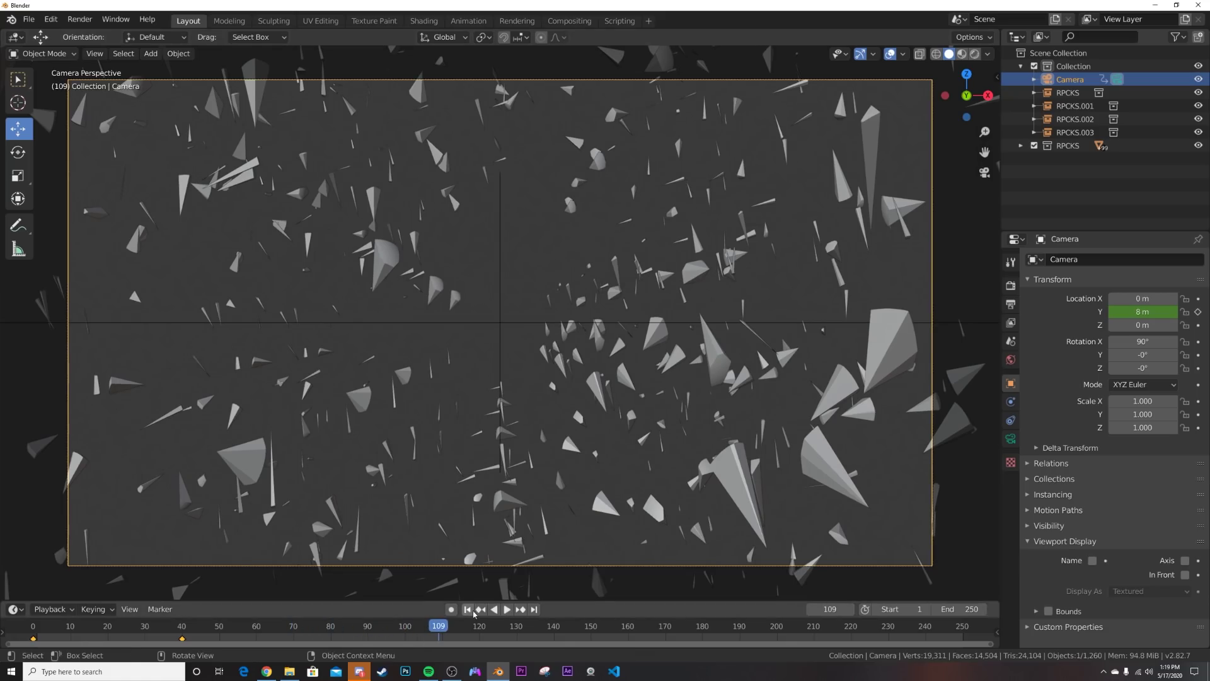
key(shift+Left)
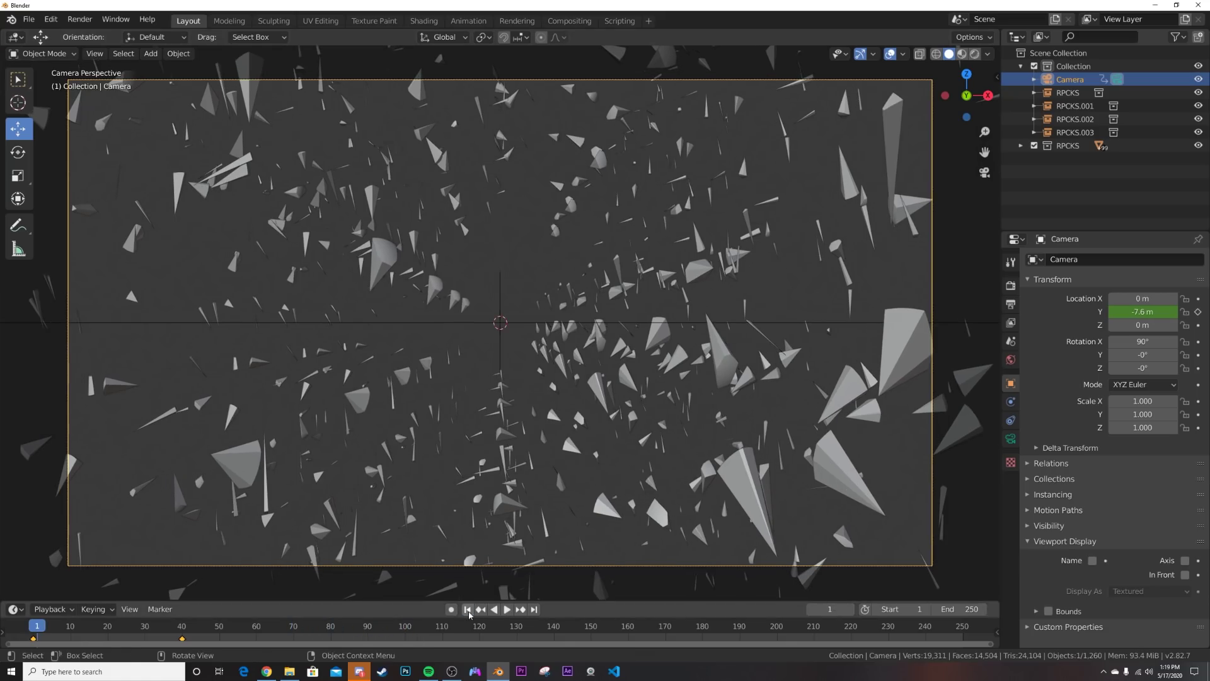
- Switch to the Animation workspace, show the camera view in the smaller viewport and preview the animation there
click(465, 22)
click(266, 239)
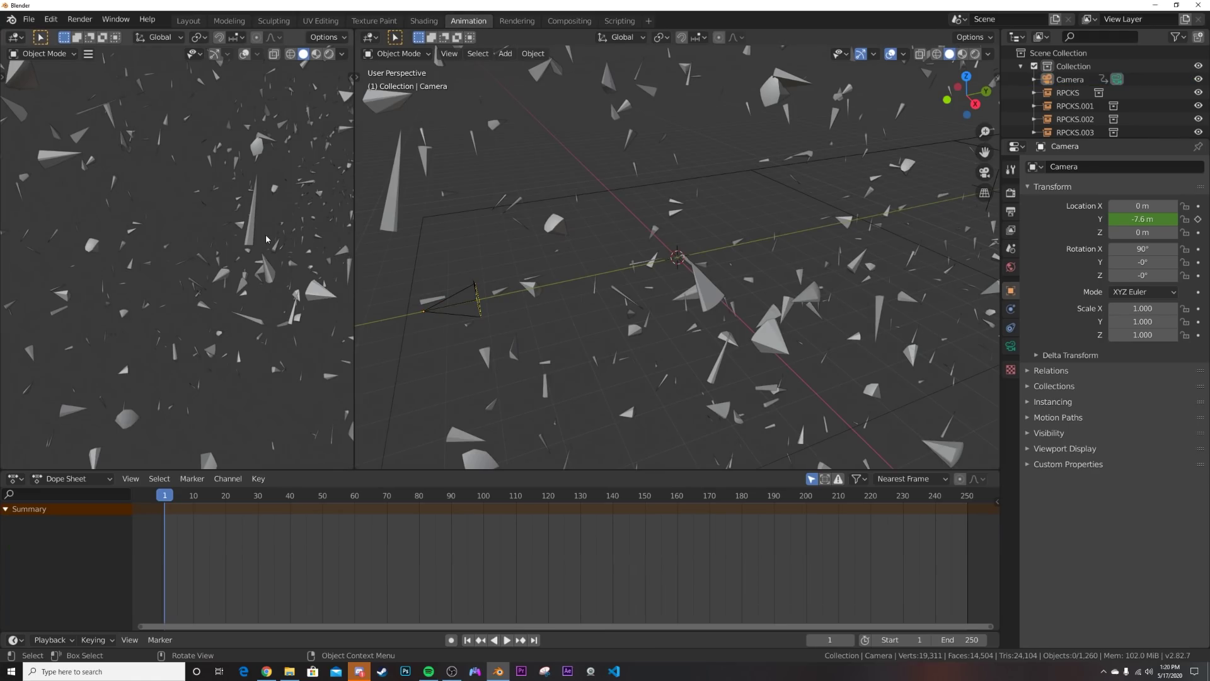
key(KP_0)
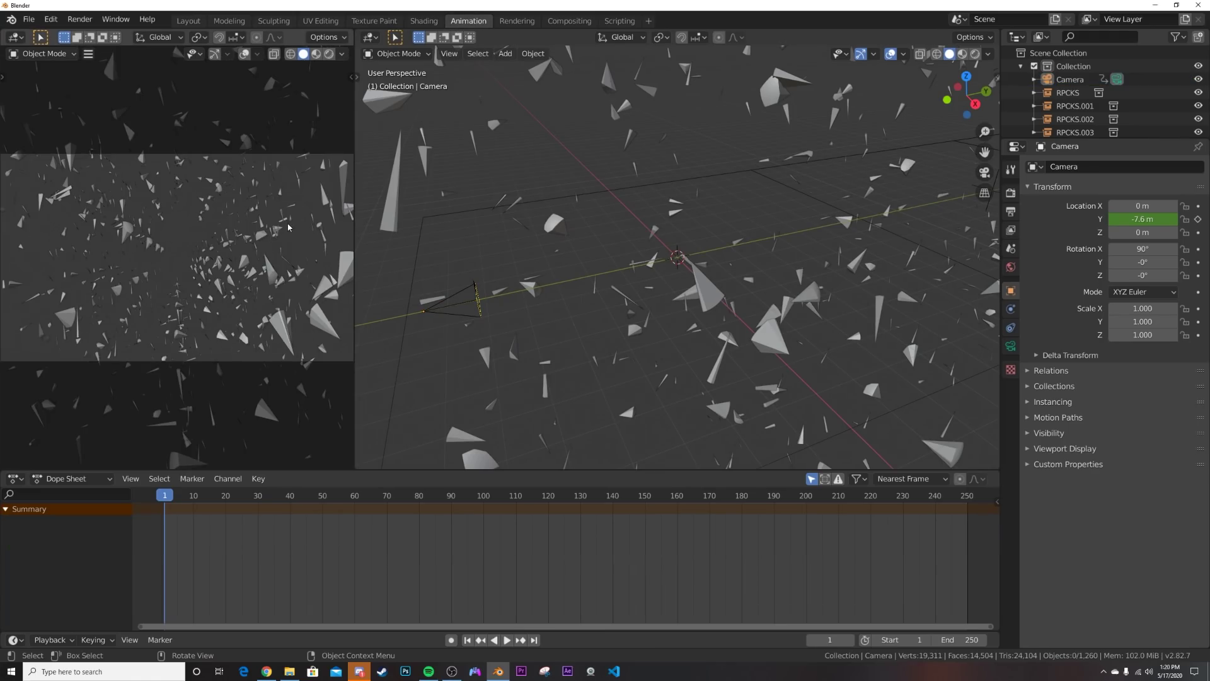
key(space)
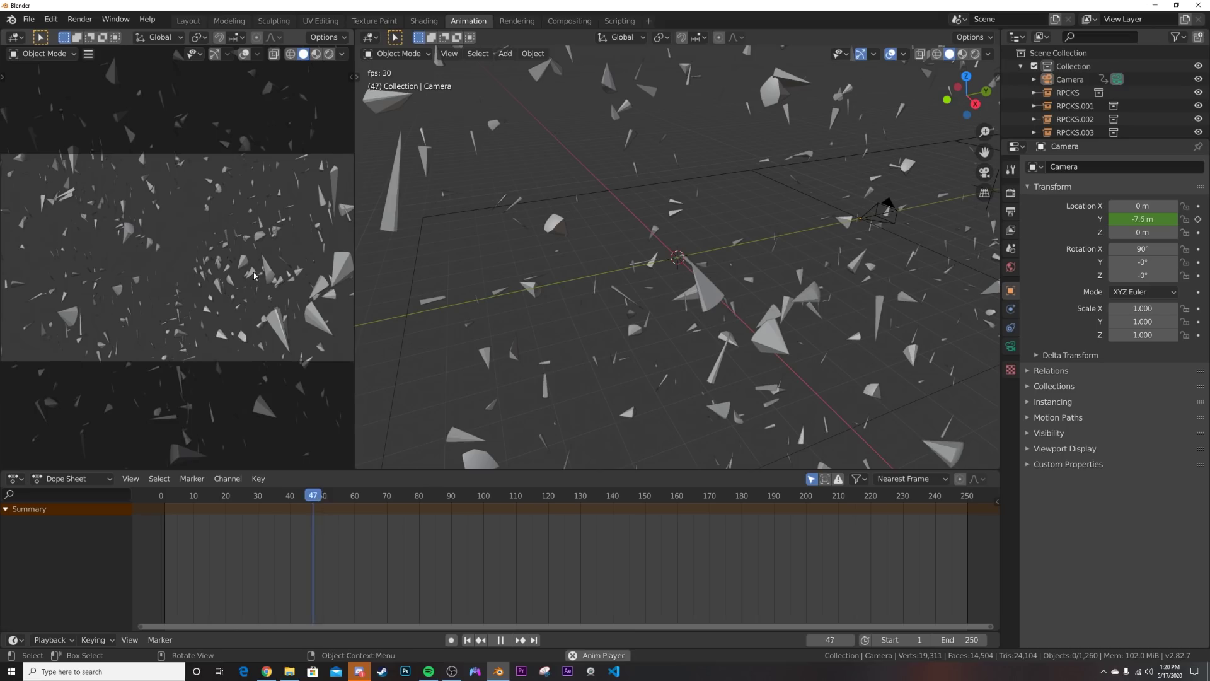
key(space)
- Select the camera to show its keyframes and turn the larger 3D viewport into a Graph Editor
click(1082, 79)
drag(291, 496, 177, 528)
key(Escape)
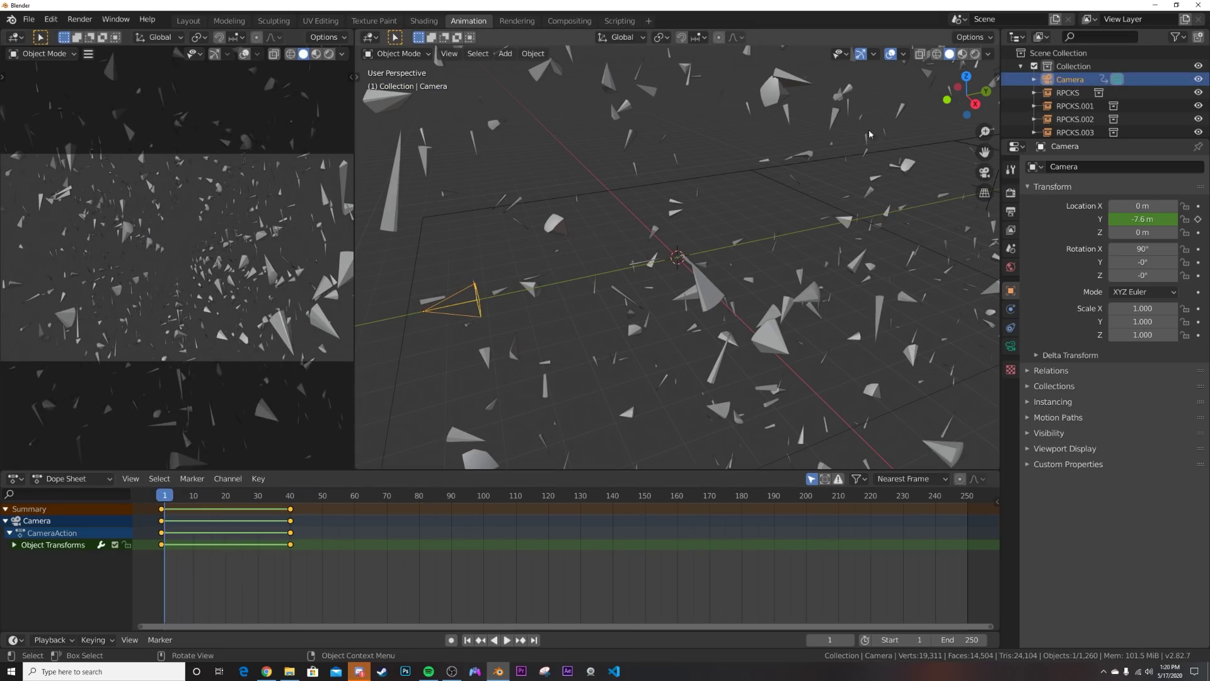
click(381, 54)
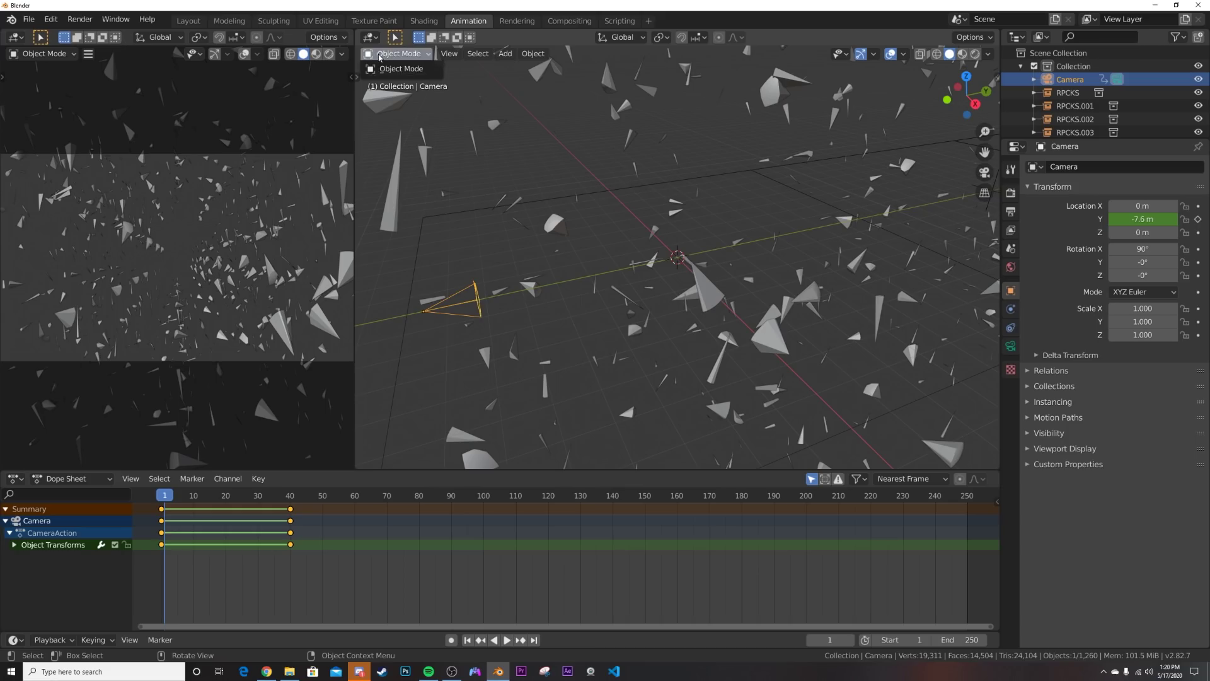
click(371, 38)
click(518, 115)
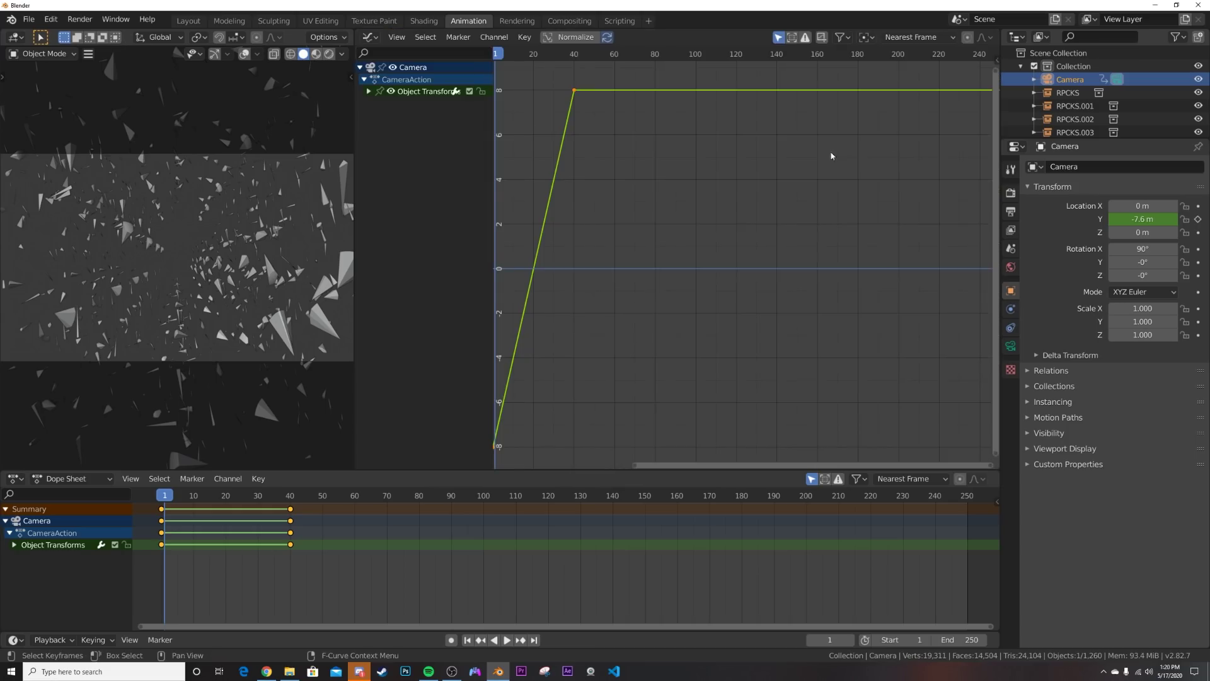
- Add a Cycles modifier to the camera's Y location curve so that the flight repeats
click(997, 60)
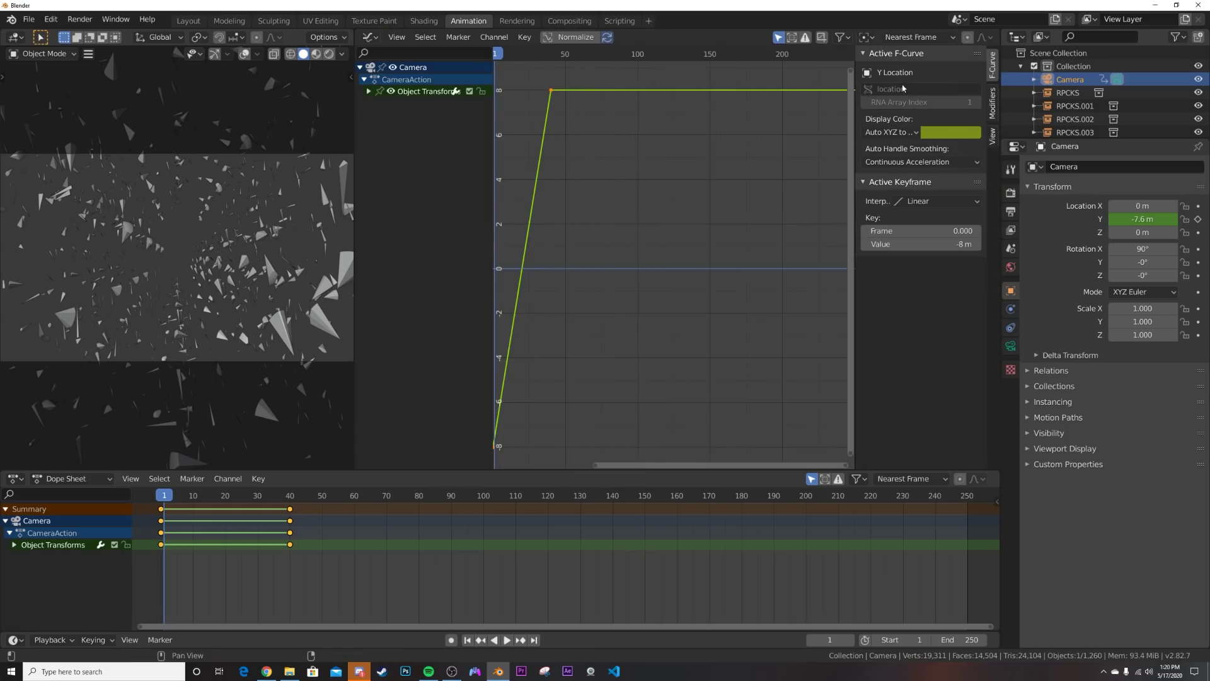
click(992, 102)
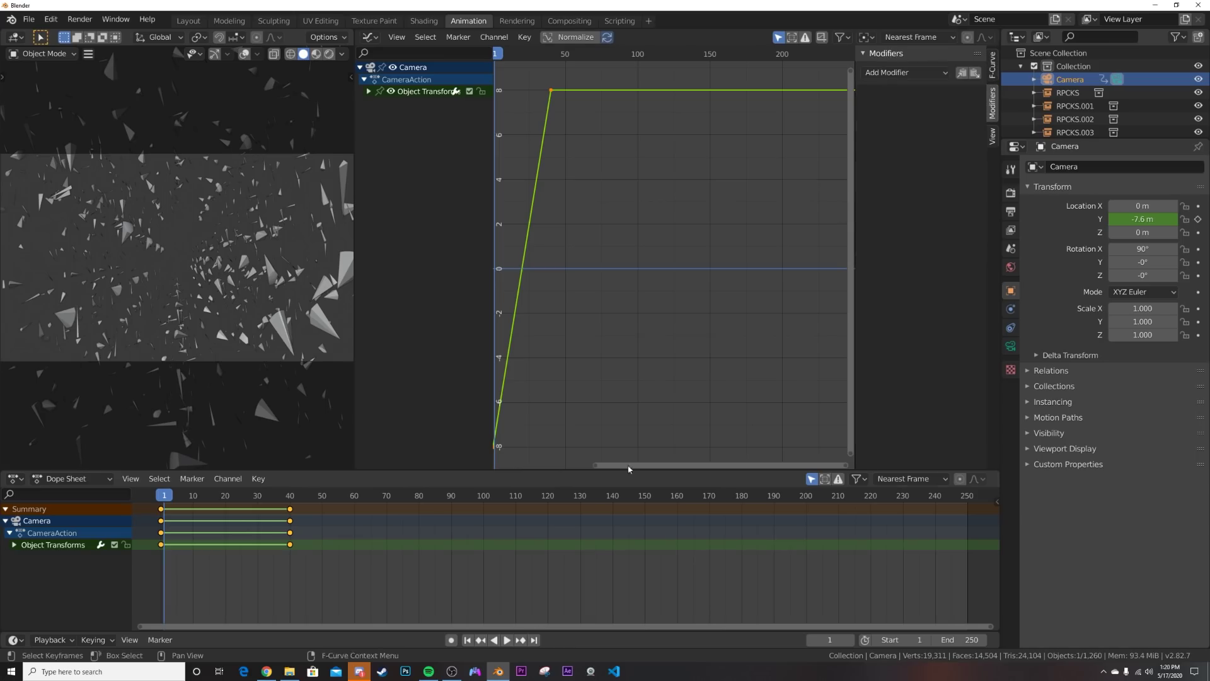
click(912, 74)
click(886, 131)
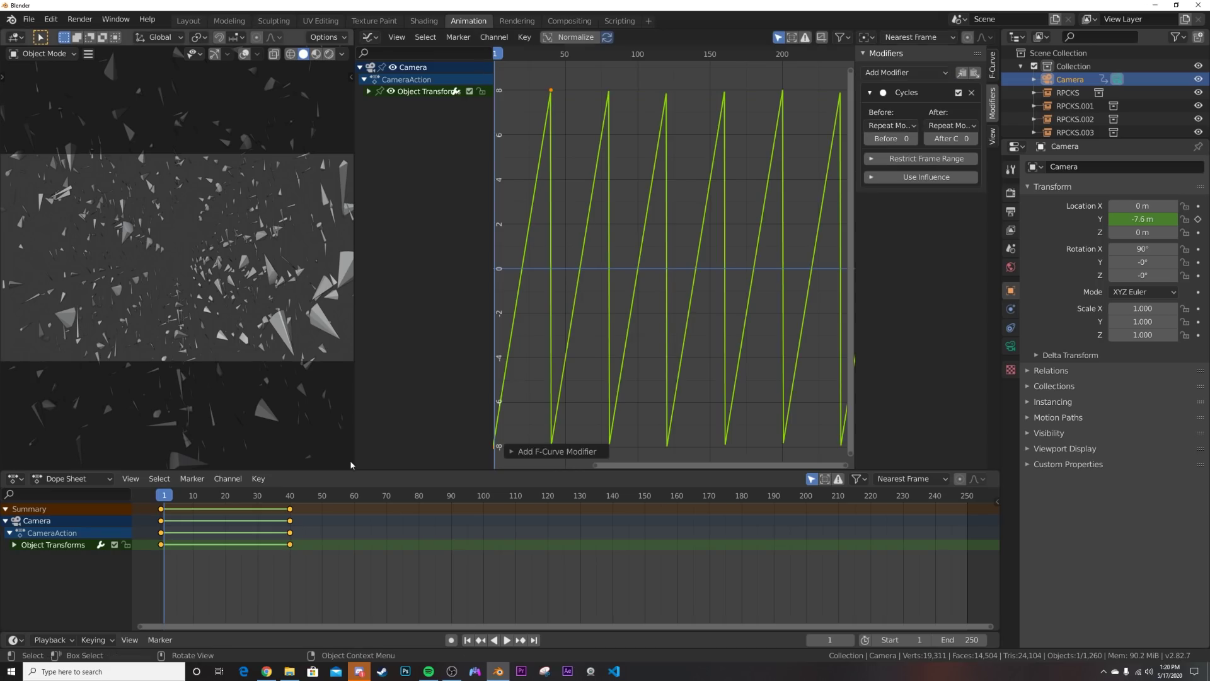
- Play the repeating camera flight and compare the frames around 0 and 40 to check the loop
key(space)
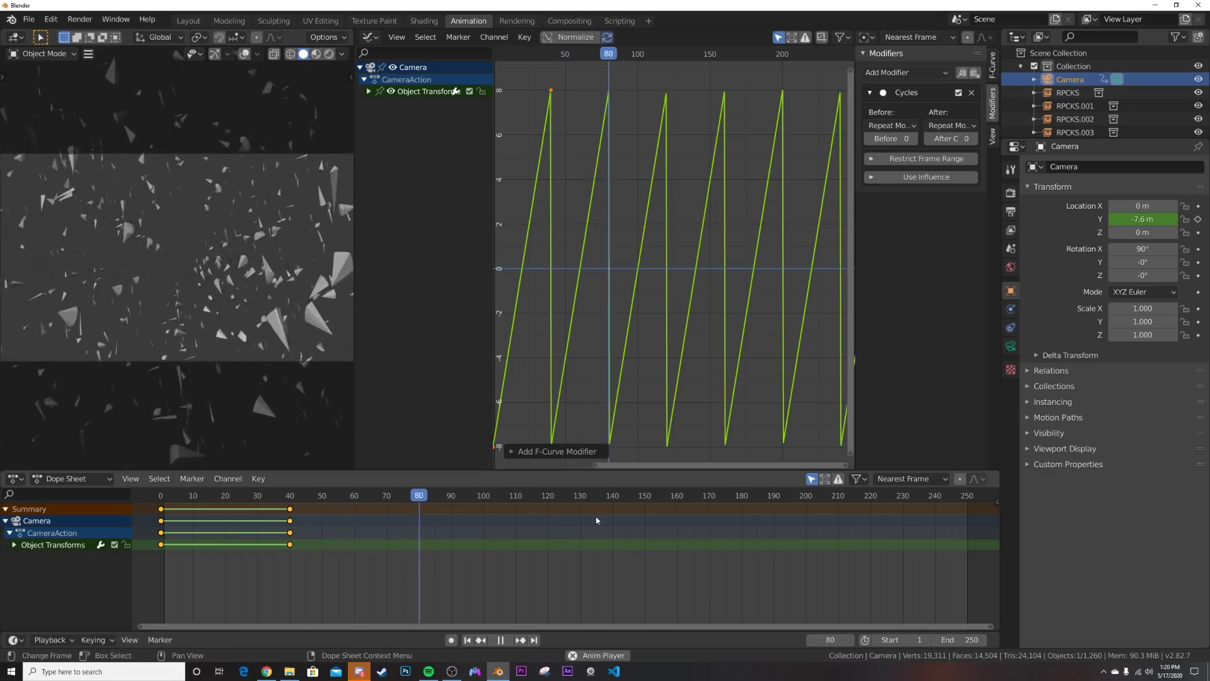
drag(208, 514, 292, 522)
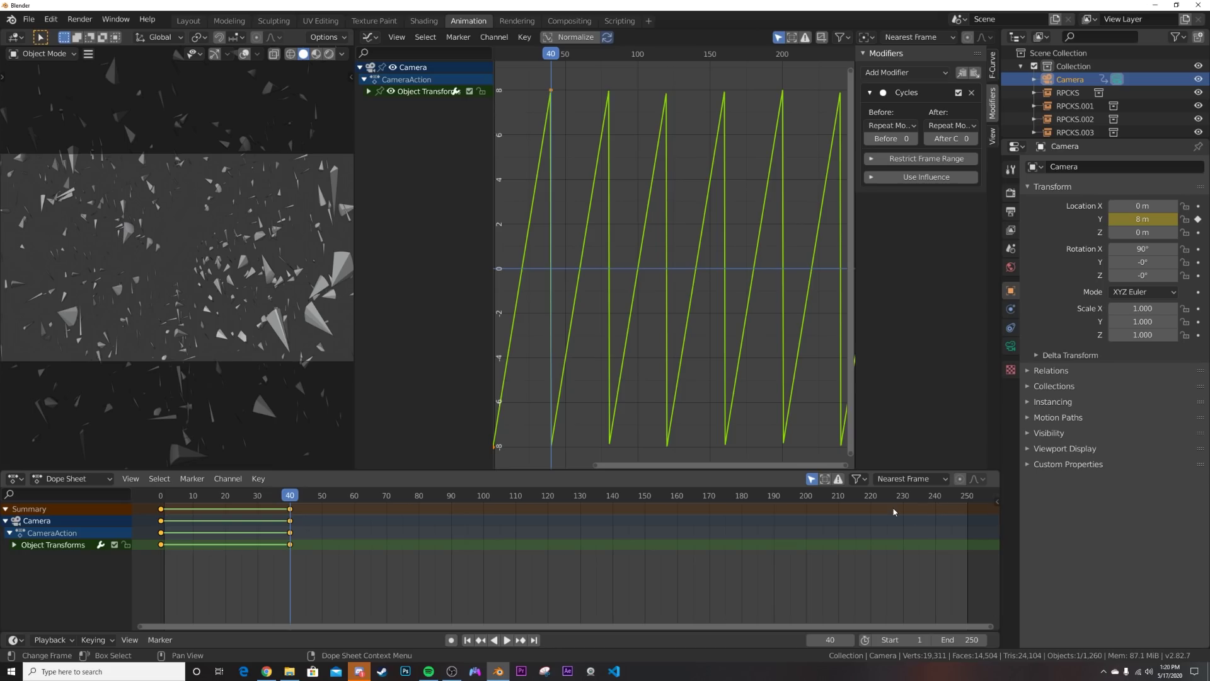
click(468, 641)
key(space)
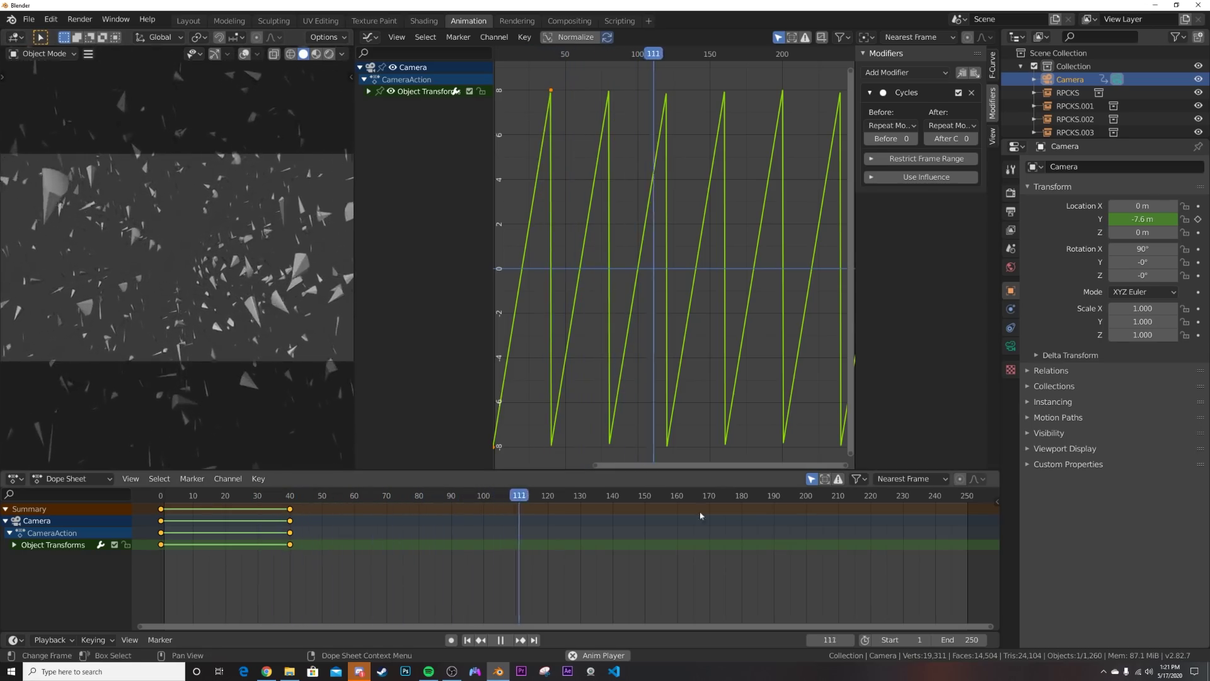
key(space)
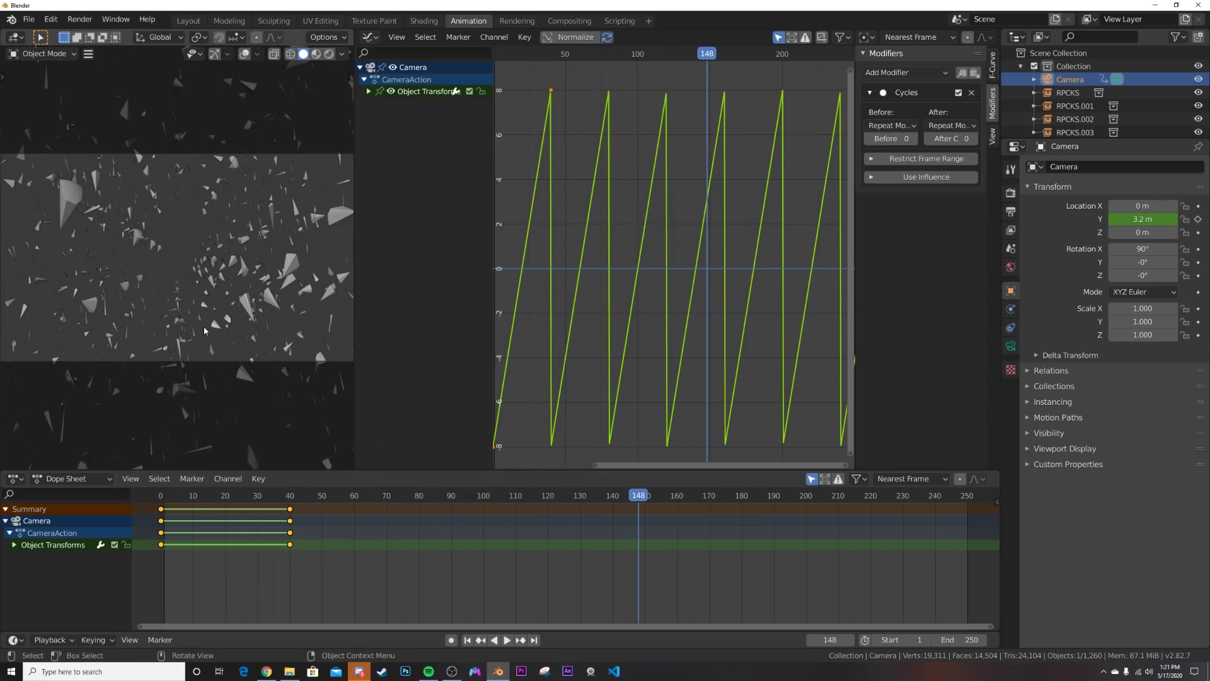
- Return to the Layout workspace and go back to the first frame, keeping the camera view
click(188, 21)
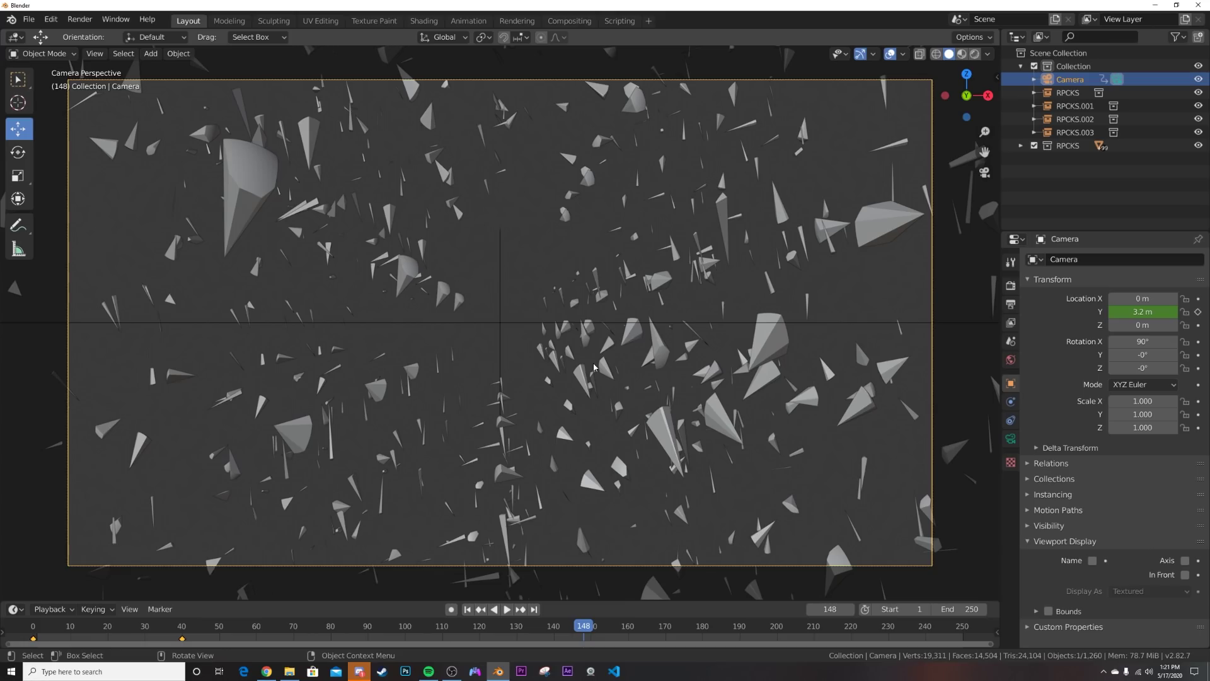
key(Delete)
key(shift+Left)
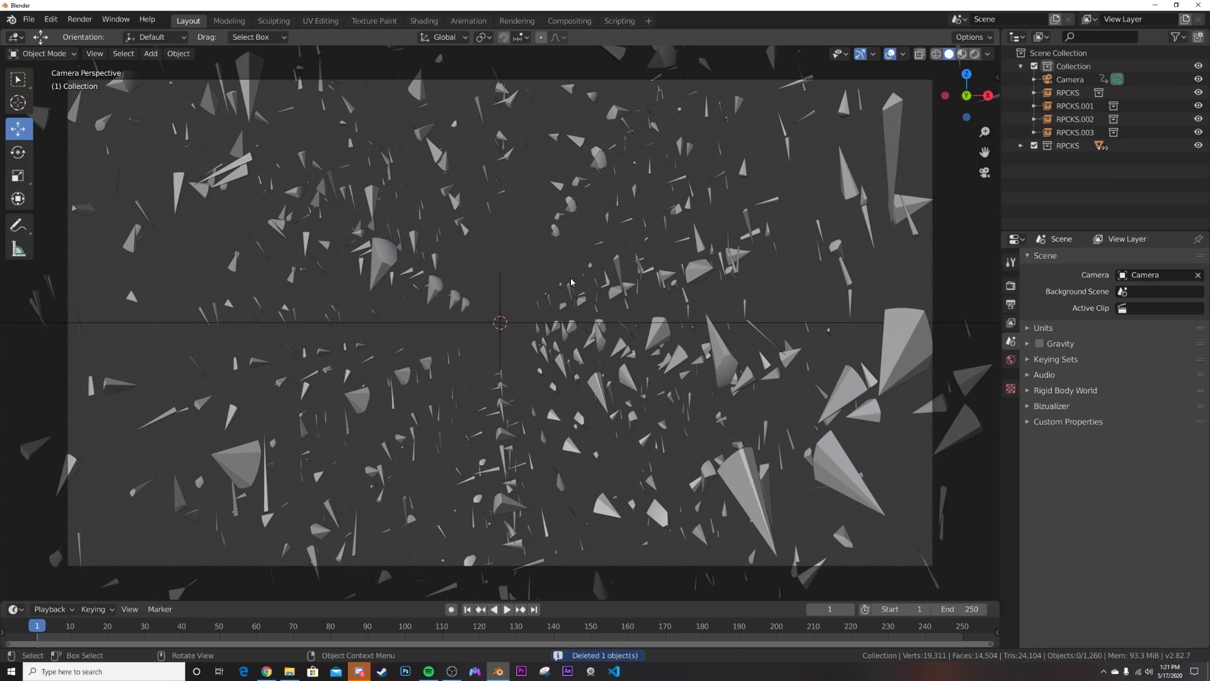
- Add an ico sphere with 4 subdivisions and a 1 m radius at the world origin
key(shift+a)
mouse_move(567, 278)
click(650, 330)
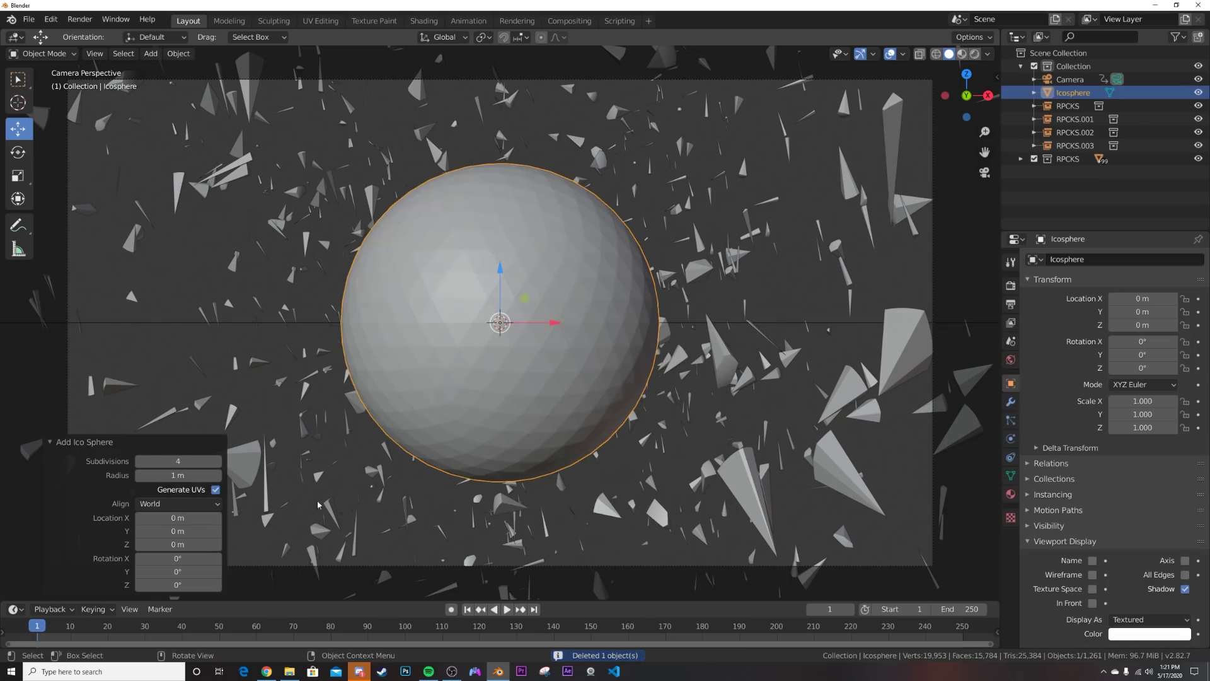
mouse_move(216, 465)
mouse_down()
mouse_move(186, 465)
mouse_move(221, 464)
mouse_up()
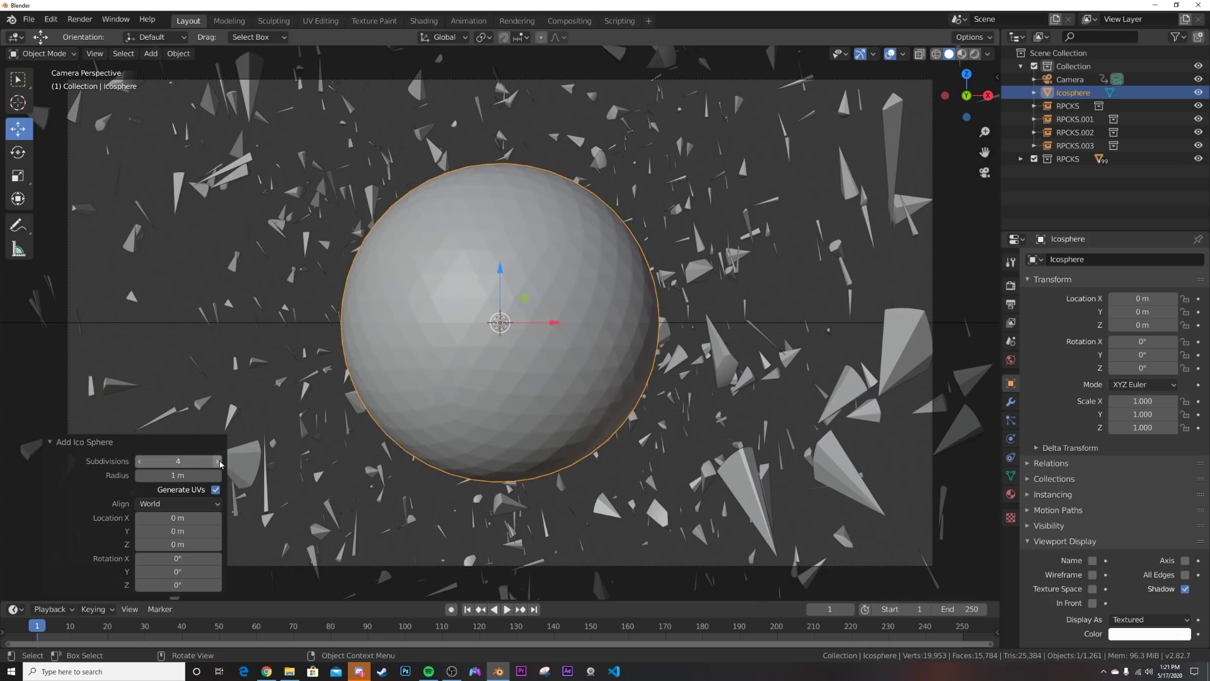
- Add a Decimate modifier to the new ico sphere
key(Tab)
key(Tab)
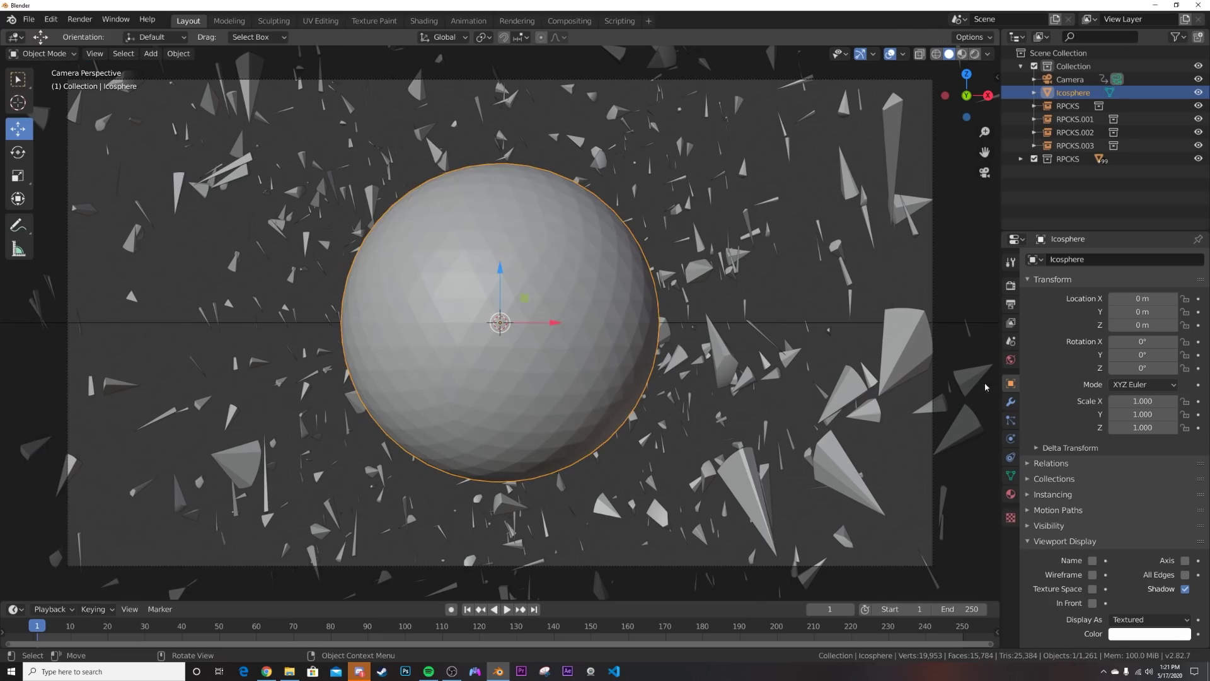
click(1010, 402)
click(1074, 261)
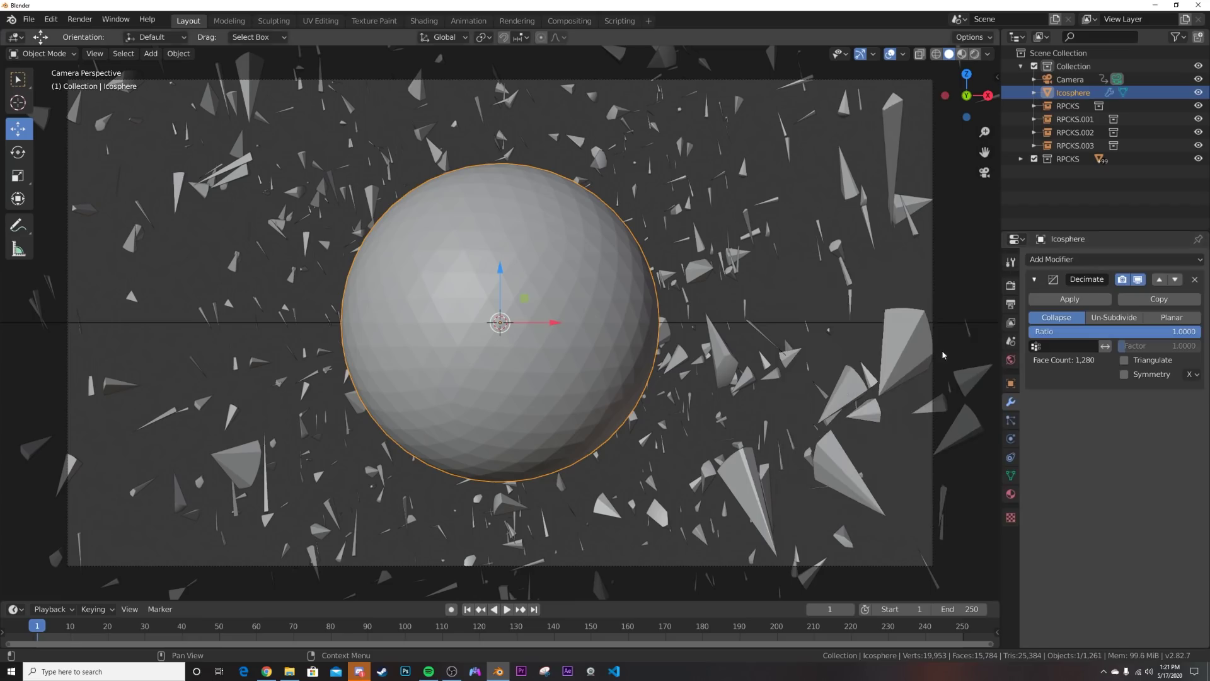
- Switch the ico sphere's Decimate modifier to Planar with a 16° angle limit and add a Smooth modifier with 12 repeats
click(1171, 317)
mouse_move(1116, 331)
mouse_down()
mouse_move(1157, 331)
mouse_move(1125, 343)
mouse_up()
click(1083, 261)
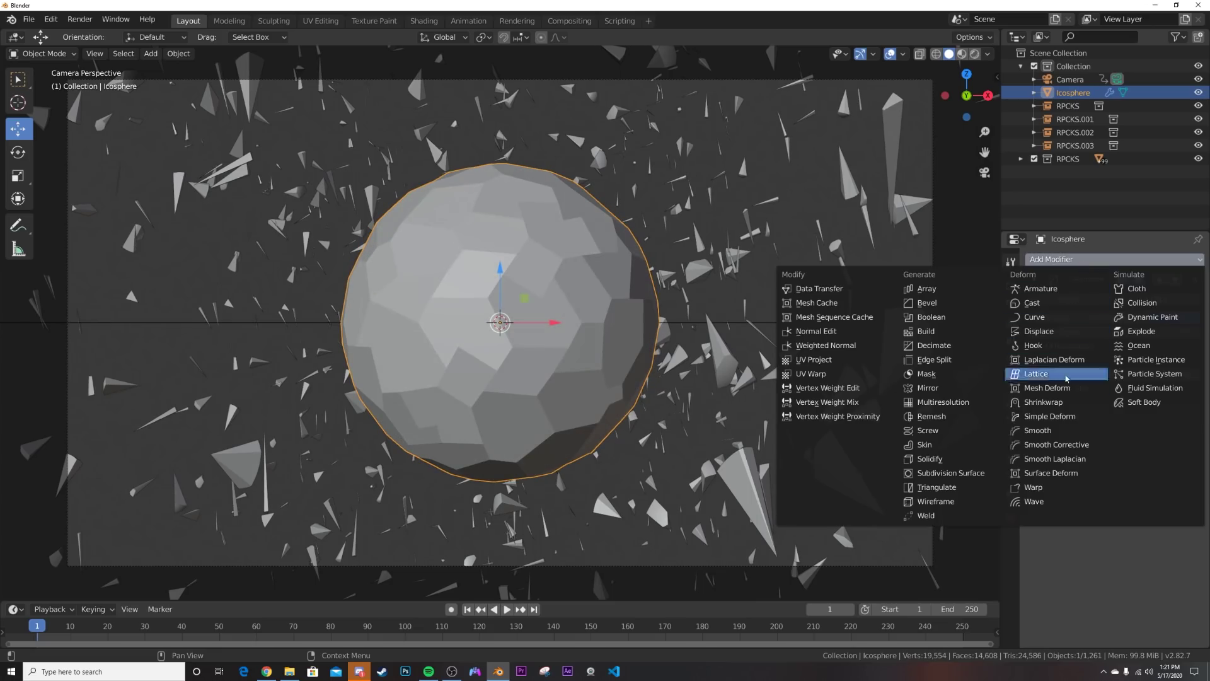
click(1037, 431)
drag(1128, 469, 1166, 470)
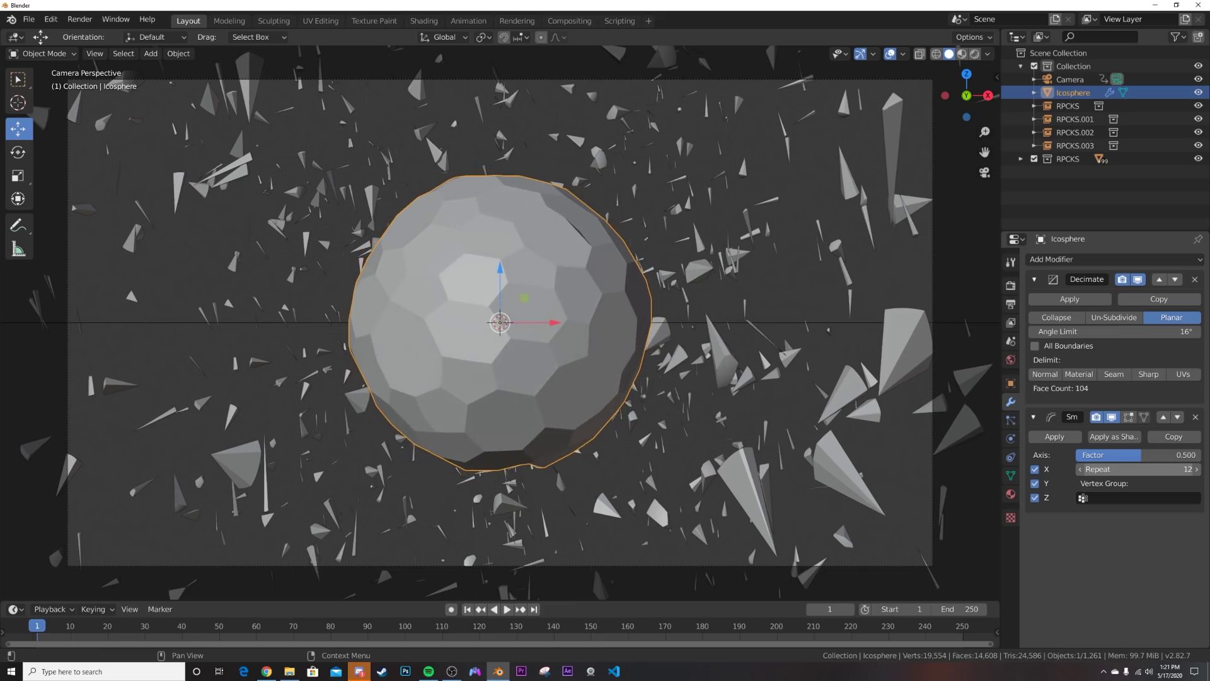
scroll(583, 410, up, 5)
middle_drag(583, 410, 519, 387)
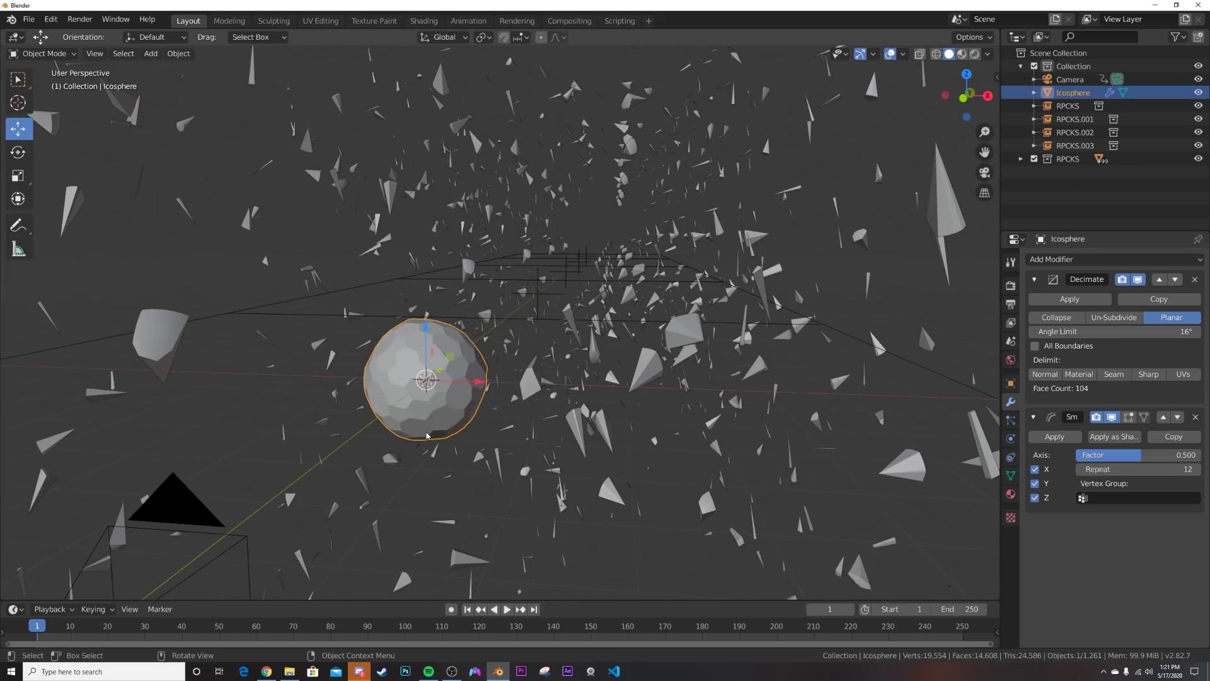
key(KP_Decimal)
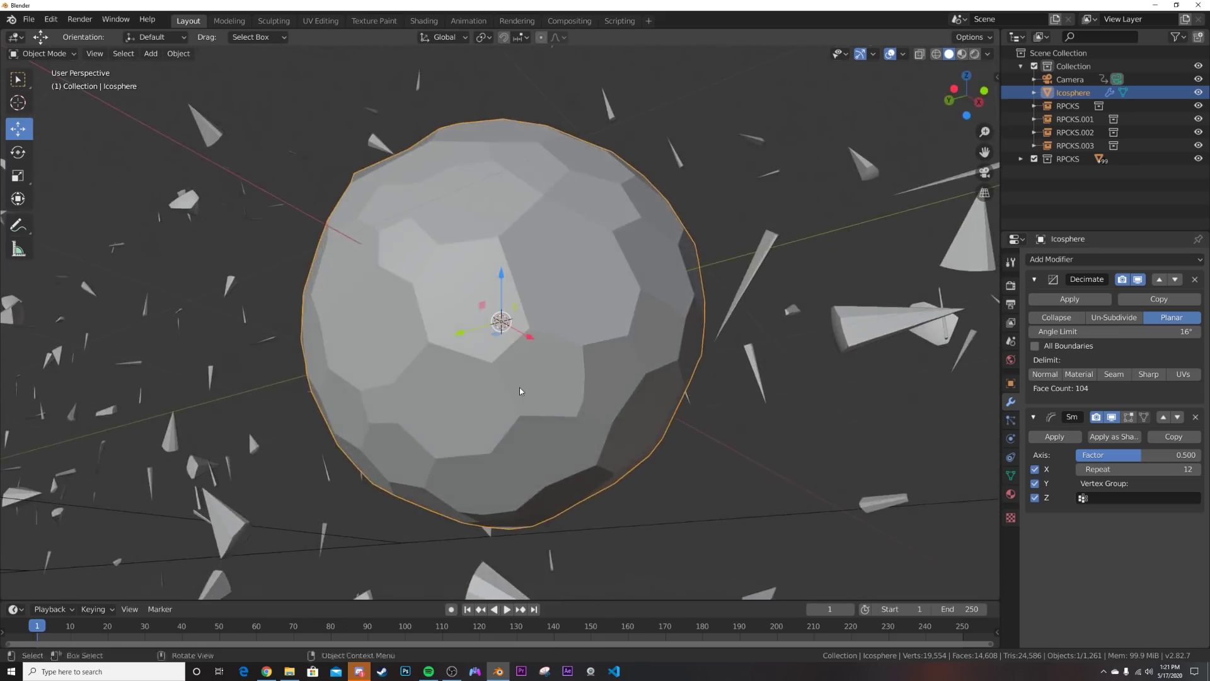
key(KP_0)
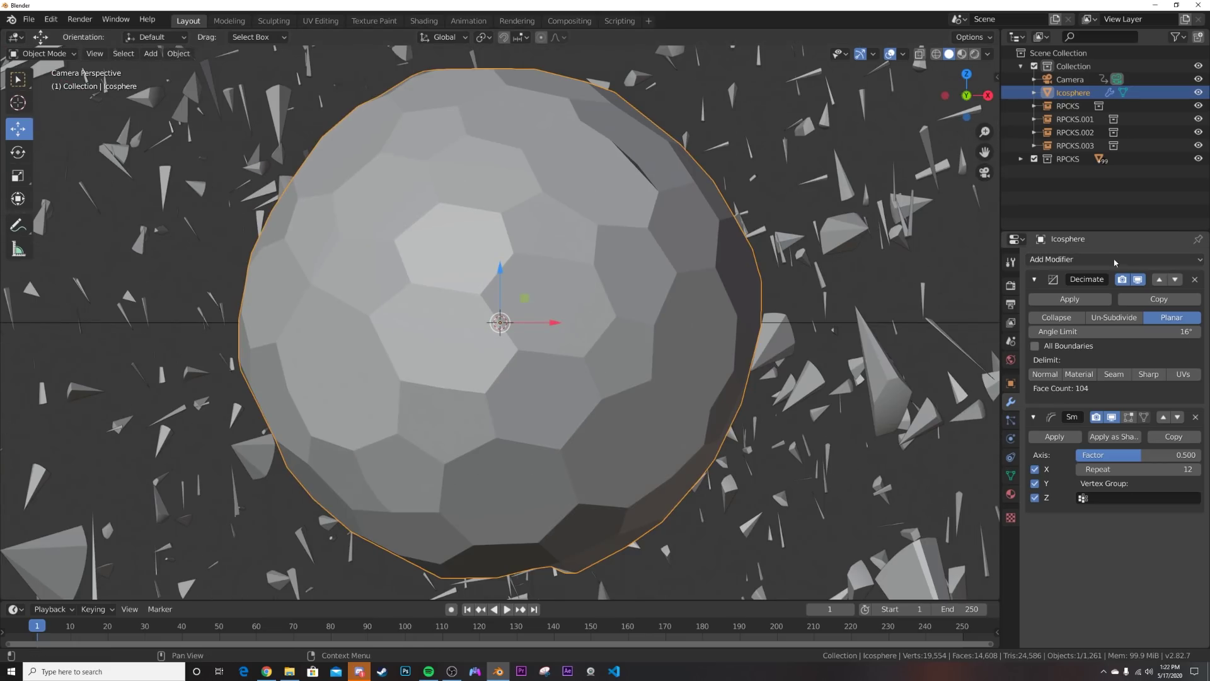
- Add a Displace modifier to the ico sphere and give it a new Distorted Noise texture
click(1114, 259)
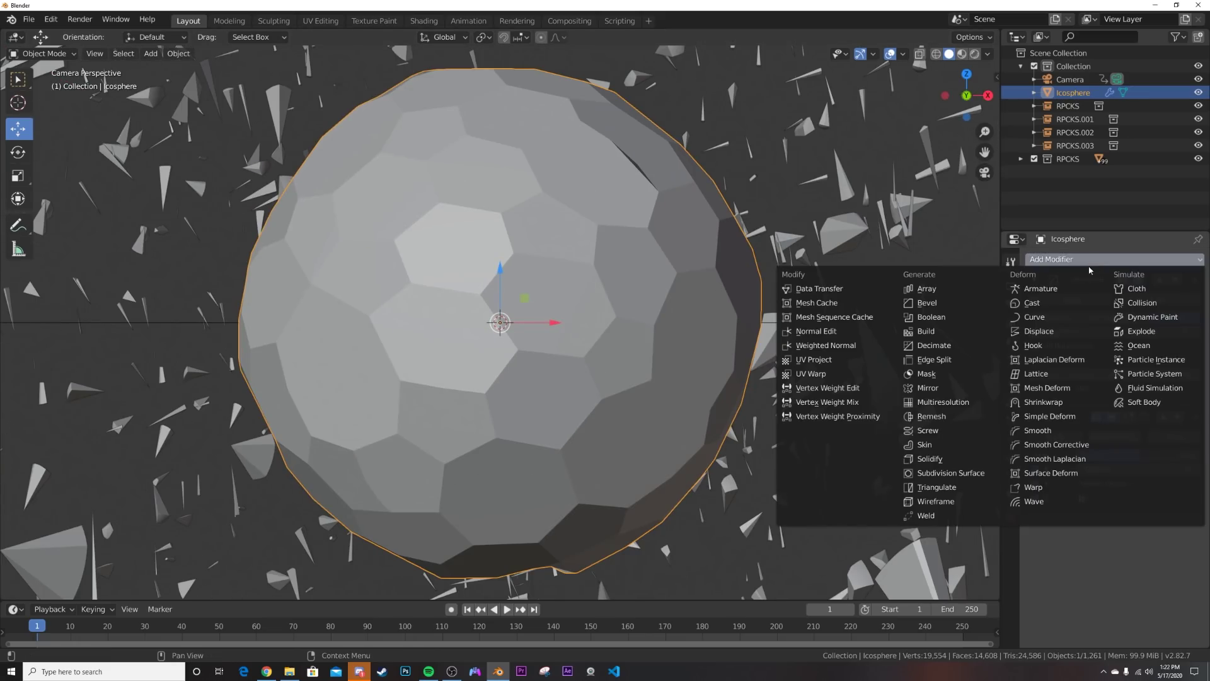
click(1044, 328)
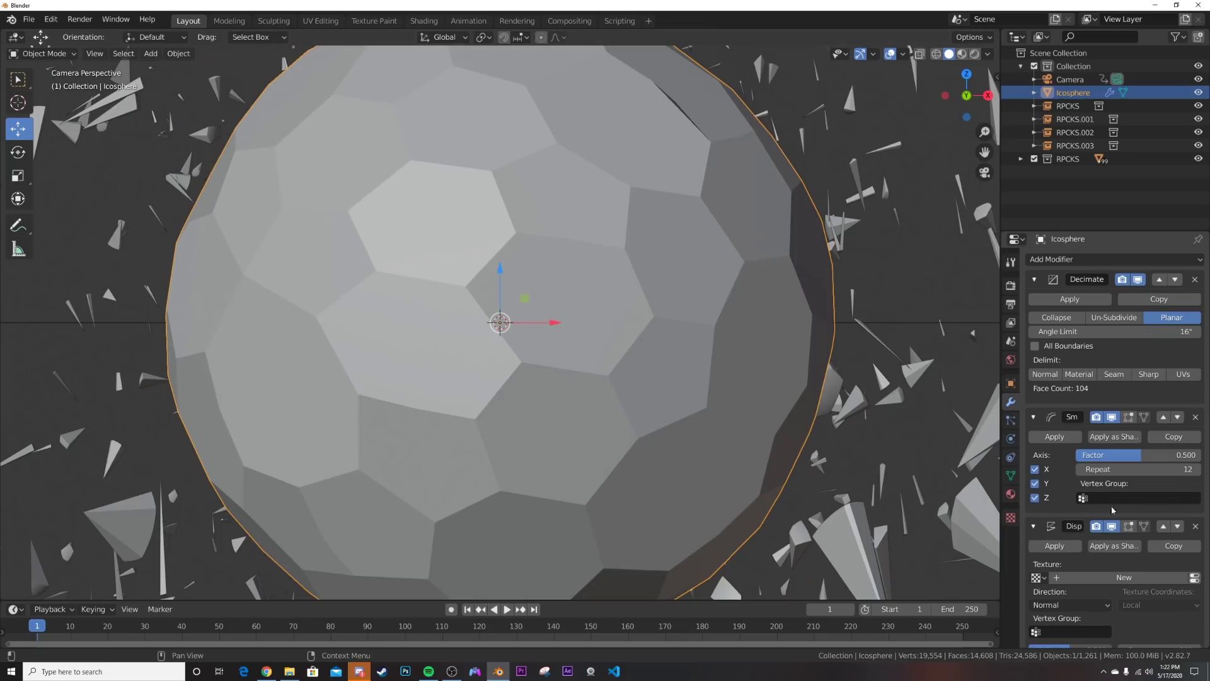
scroll(1122, 555, down, 1)
click(1129, 555)
click(1194, 555)
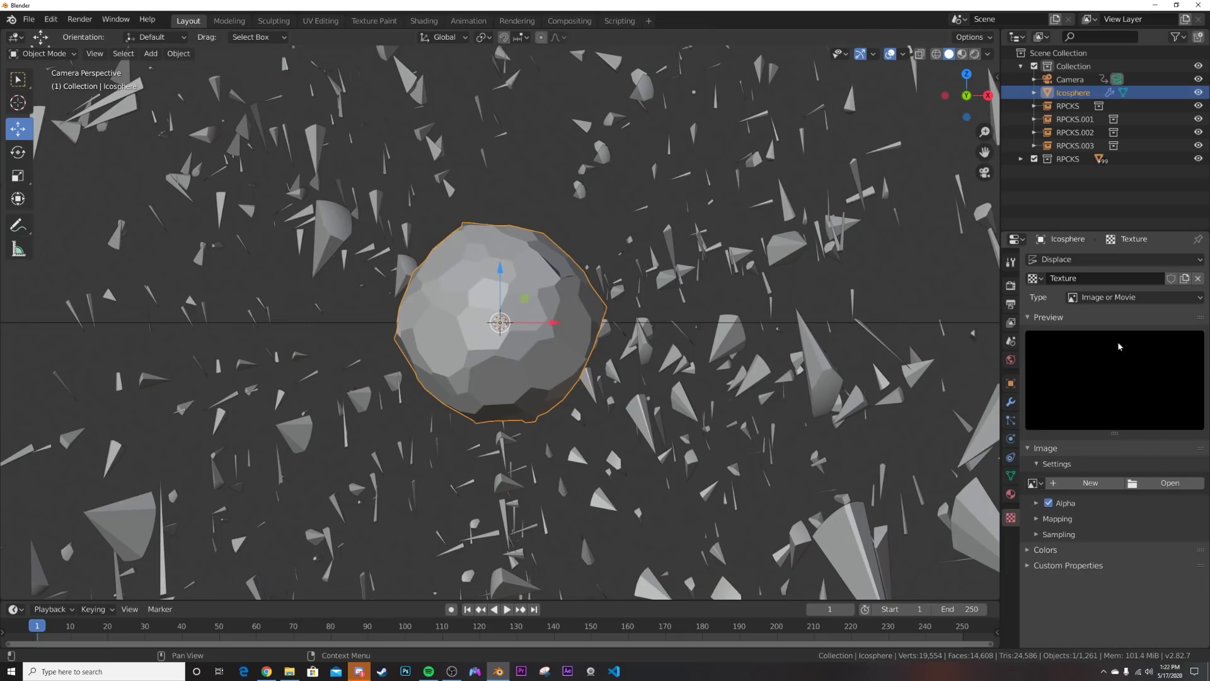
click(1114, 299)
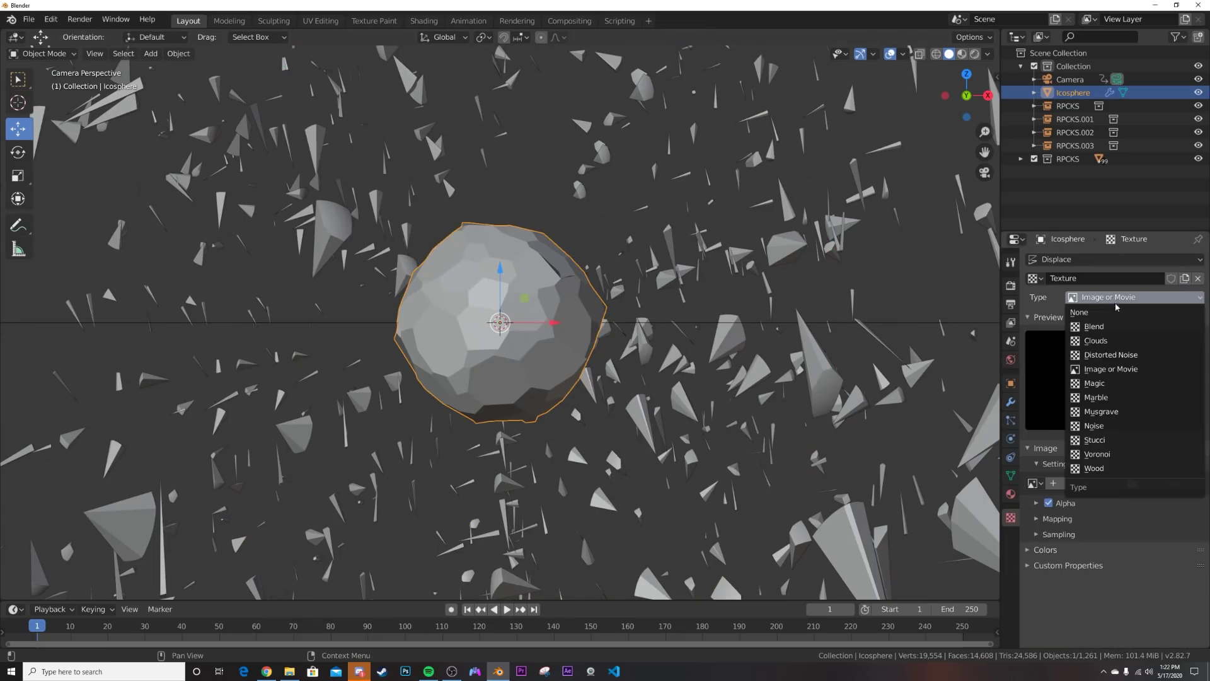
click(1119, 356)
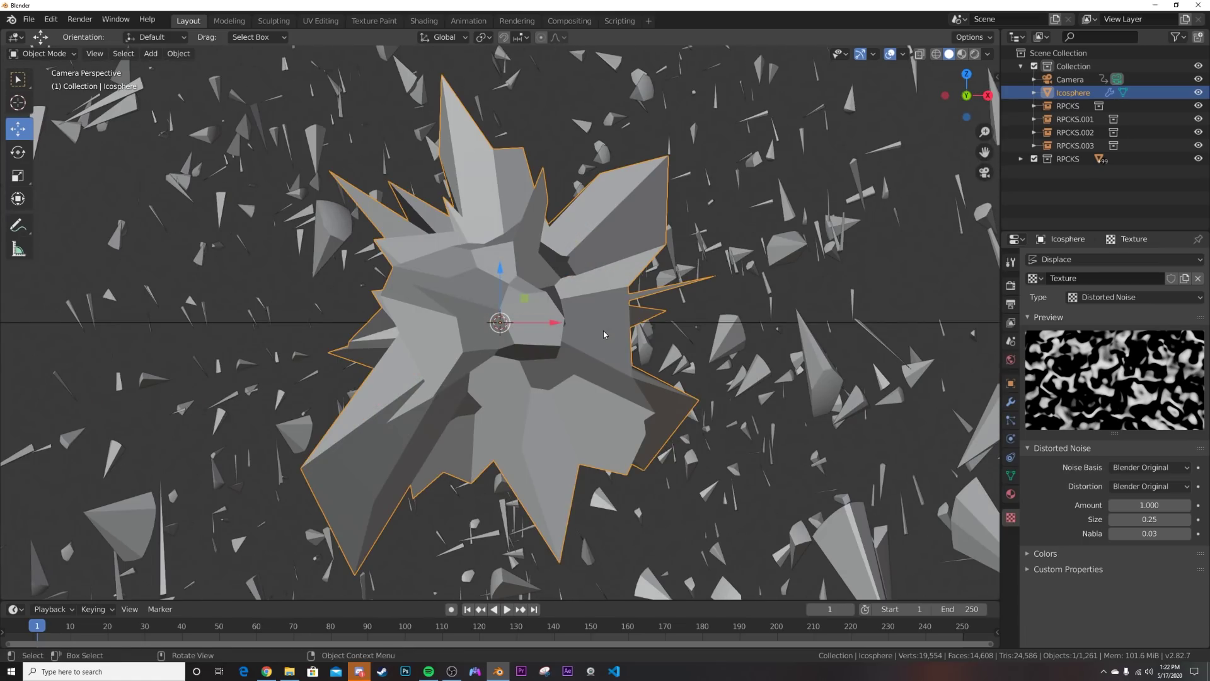
- Add a Wireframe modifier to the ico sphere and thin its struts to about 0.0057 m
click(1010, 401)
scroll(1109, 315, up, 1)
click(1114, 259)
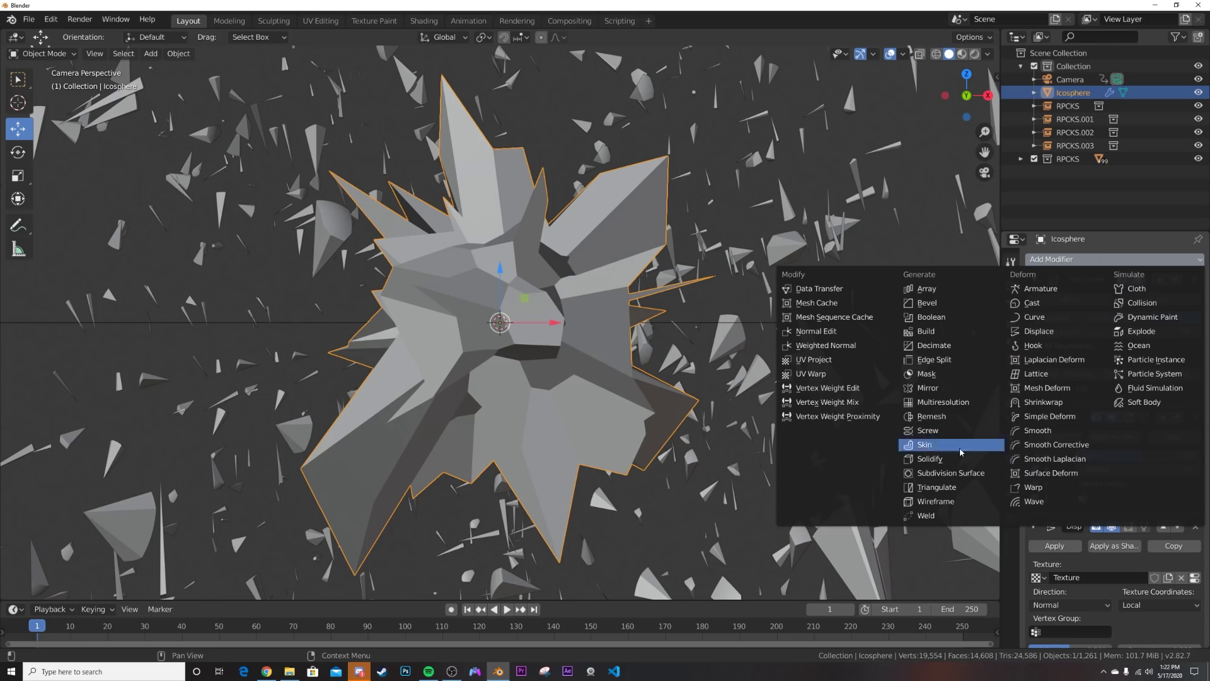
click(955, 501)
scroll(1110, 505, down, 3)
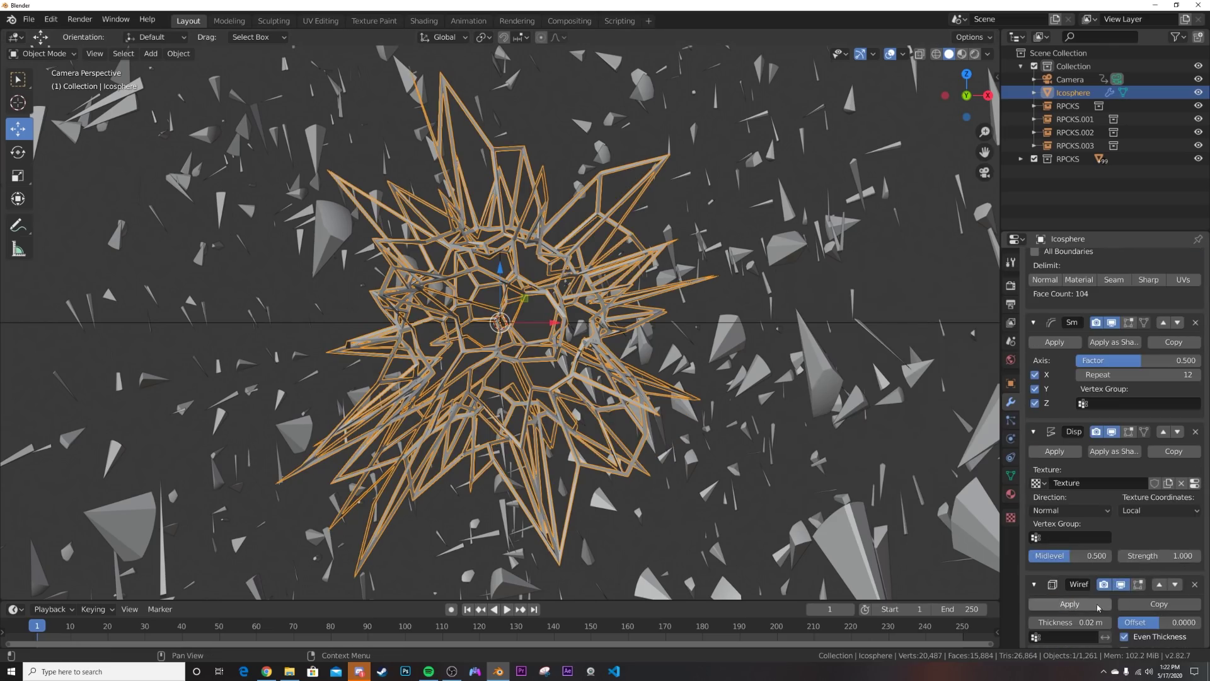
scroll(1076, 552, down, 2)
drag(1075, 557, 1049, 557)
- Show the viewport in rendered shading with the Eevee render engine and hide the overlays
key(z)
click(591, 366)
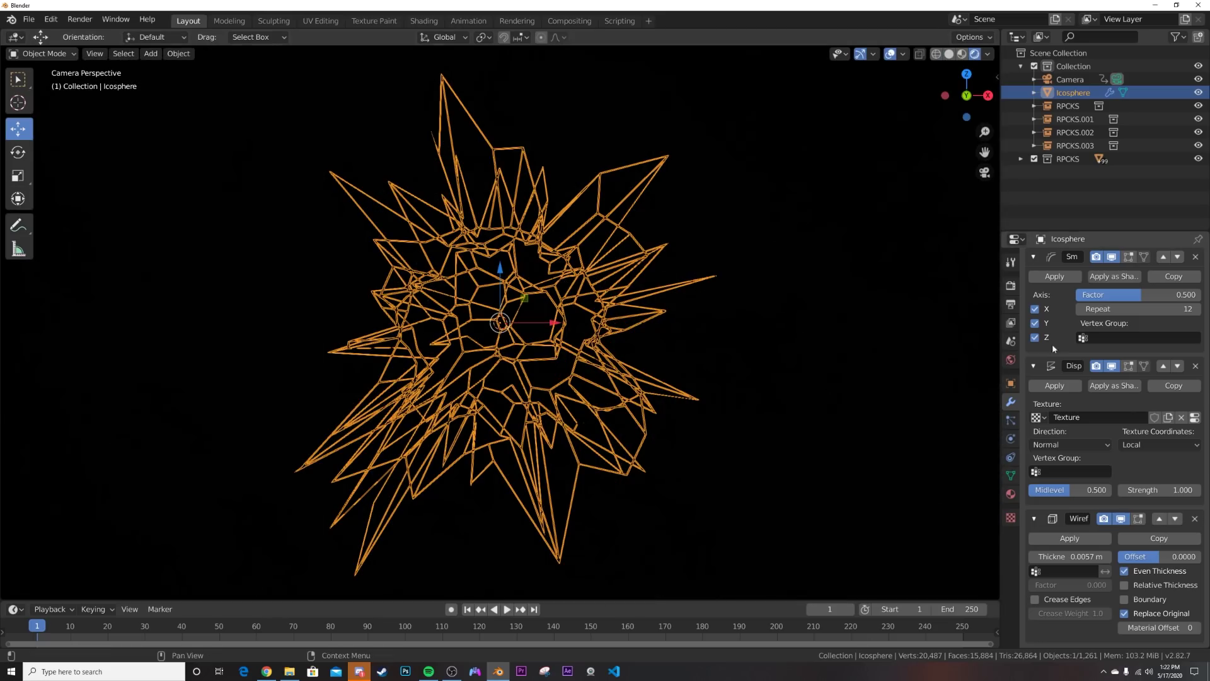
click(1012, 285)
click(1159, 259)
click(1144, 278)
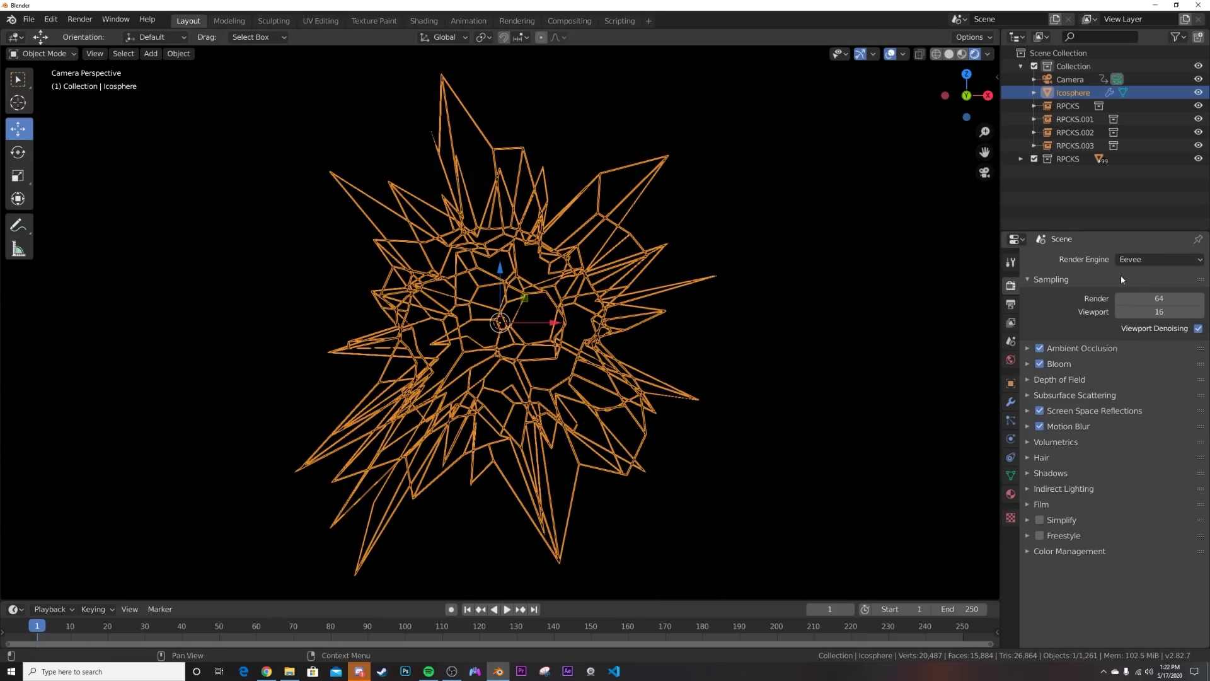
click(1011, 496)
click(890, 53)
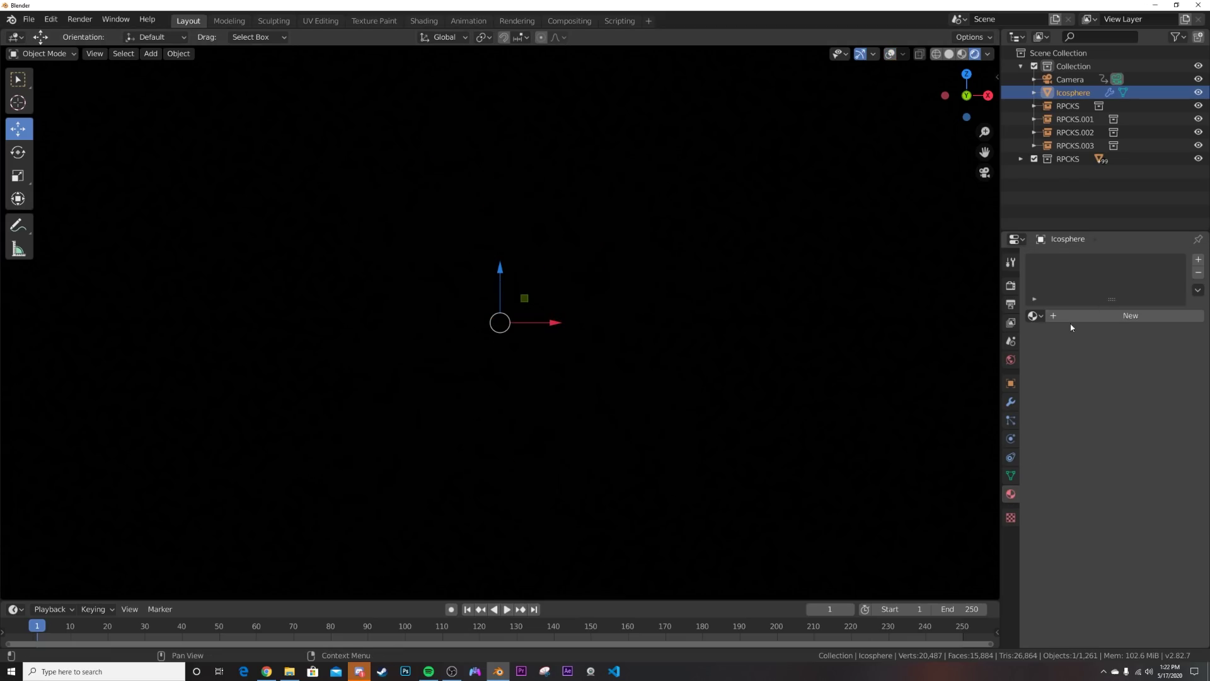
- Give the ico sphere a new Emission material with a bright blue color and a strength of 15.4
click(1130, 315)
click(1160, 393)
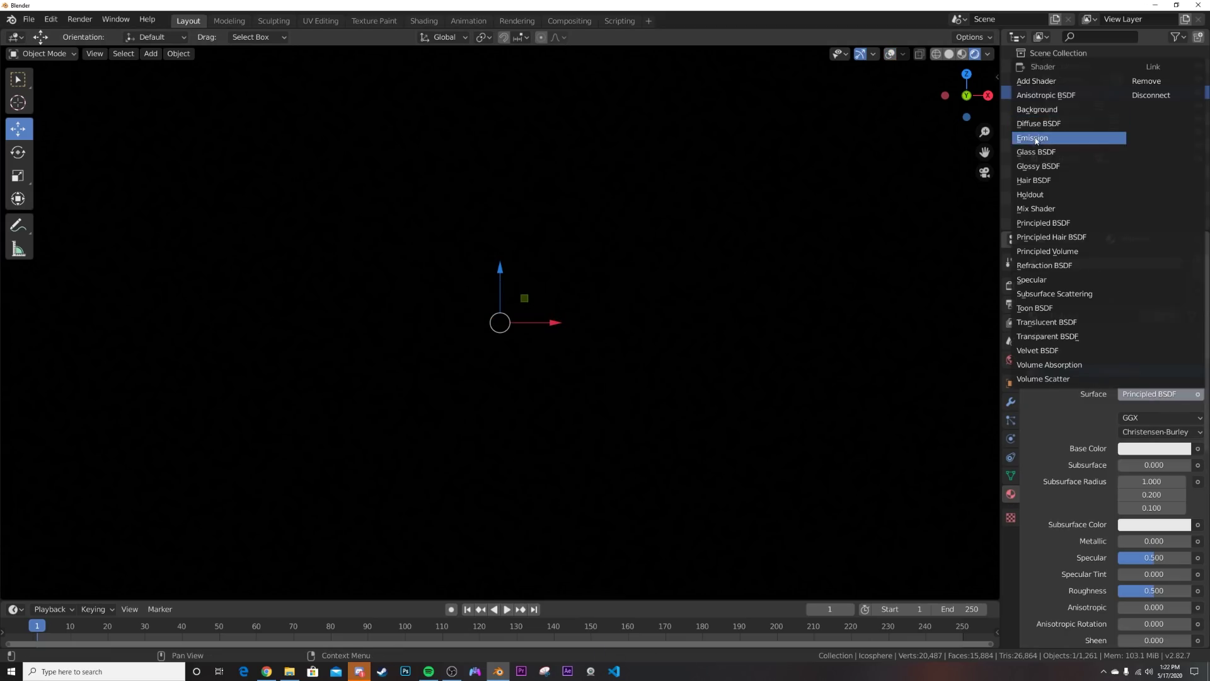
click(1033, 138)
click(1152, 422)
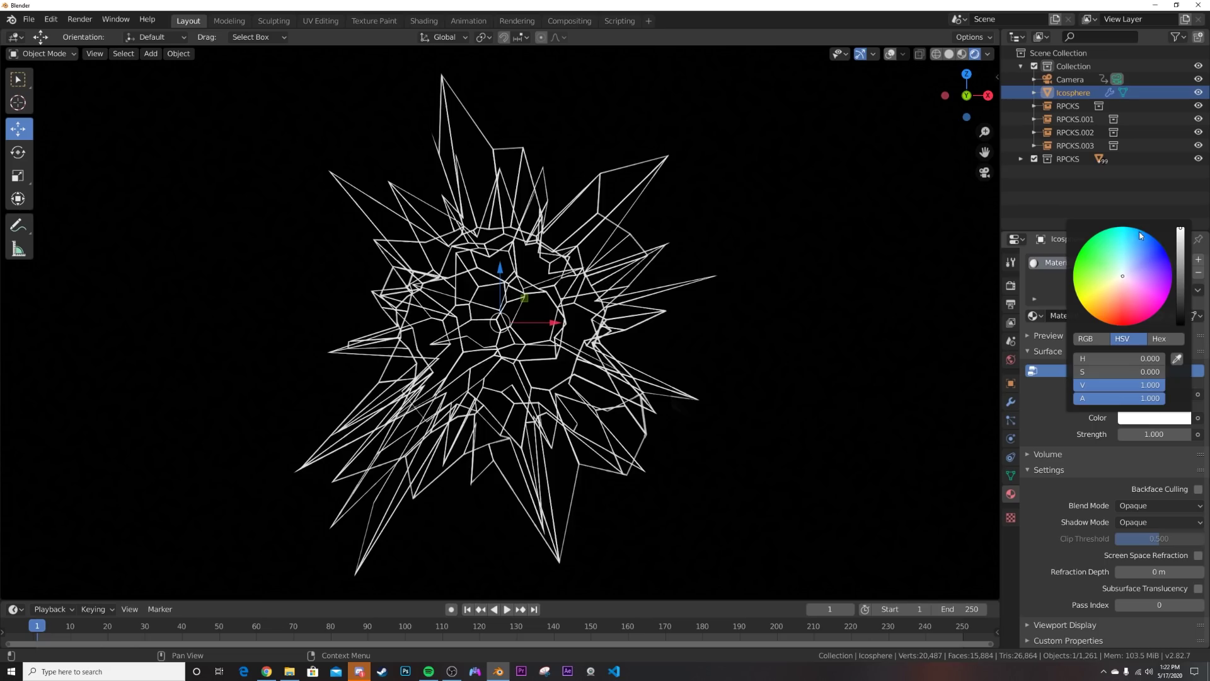
click(1142, 230)
drag(1151, 435, 1197, 435)
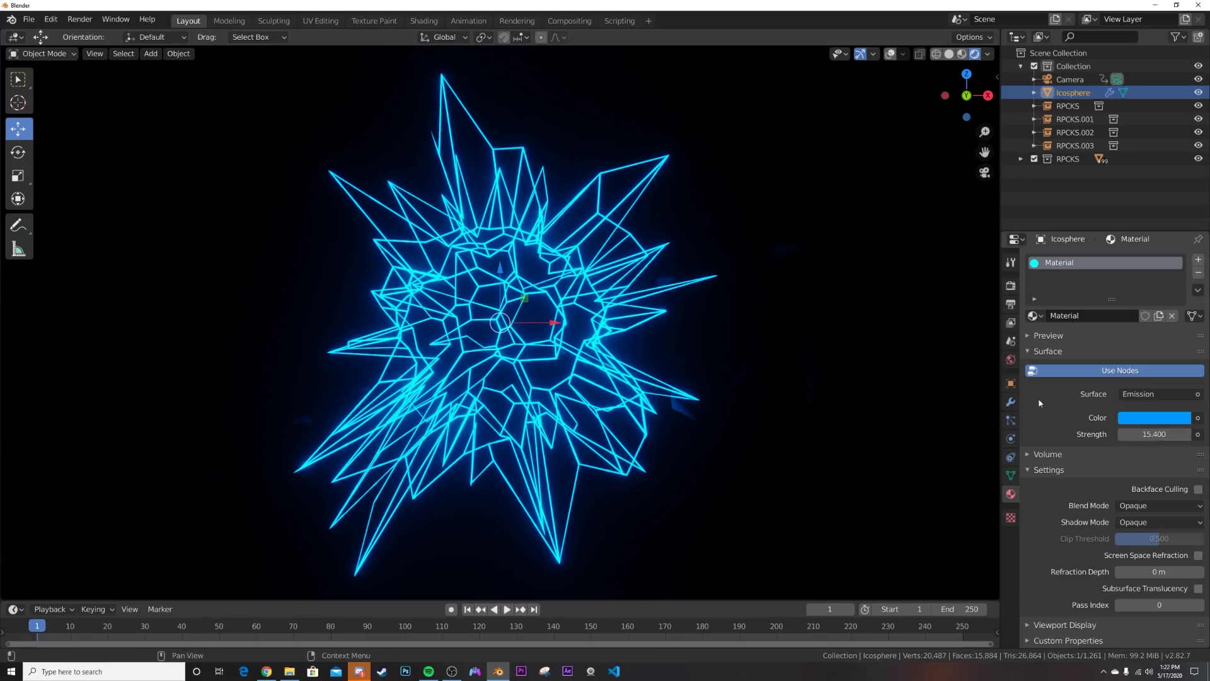
- Keyframe the Displace modifier's strength at 1.000 on frame 1
click(1011, 402)
scroll(1108, 517, up, 4)
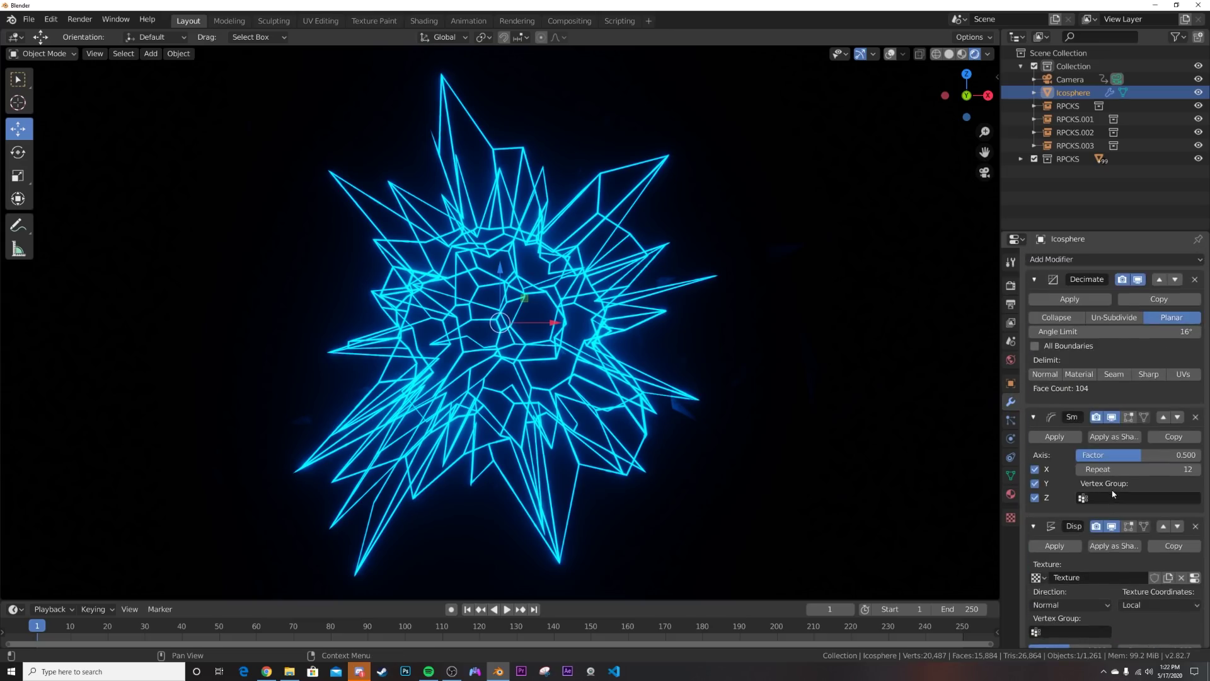
scroll(1113, 494, down, 2)
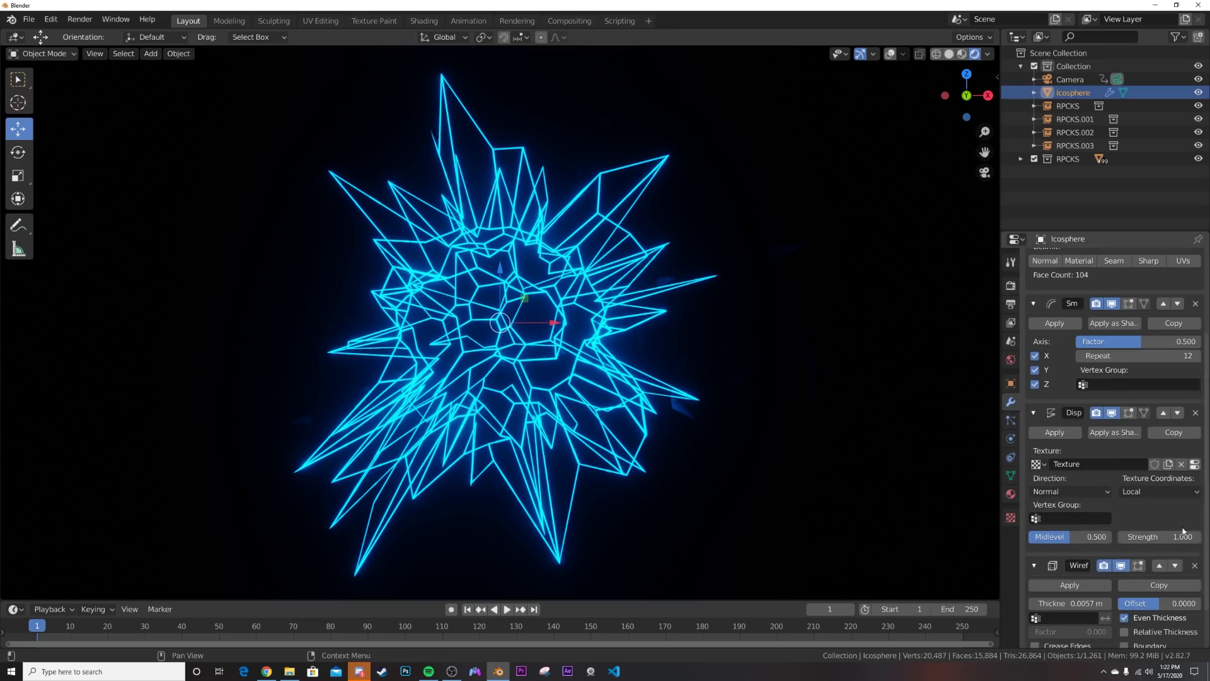
right_click(1161, 536)
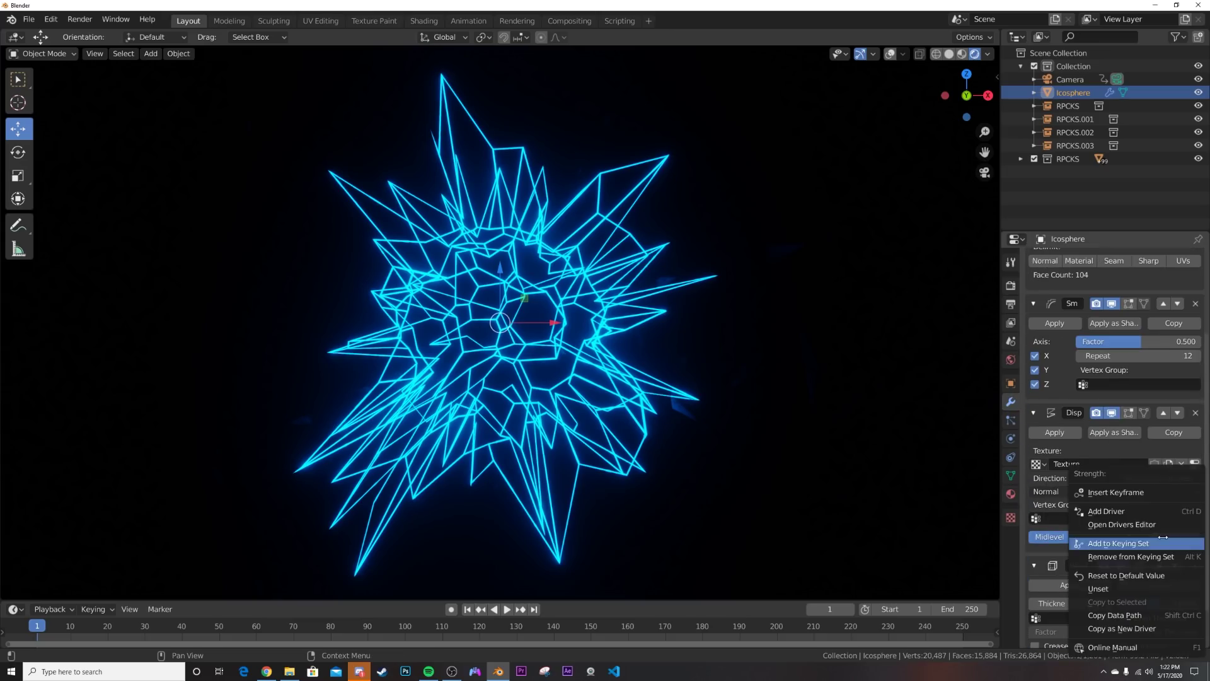
click(1132, 493)
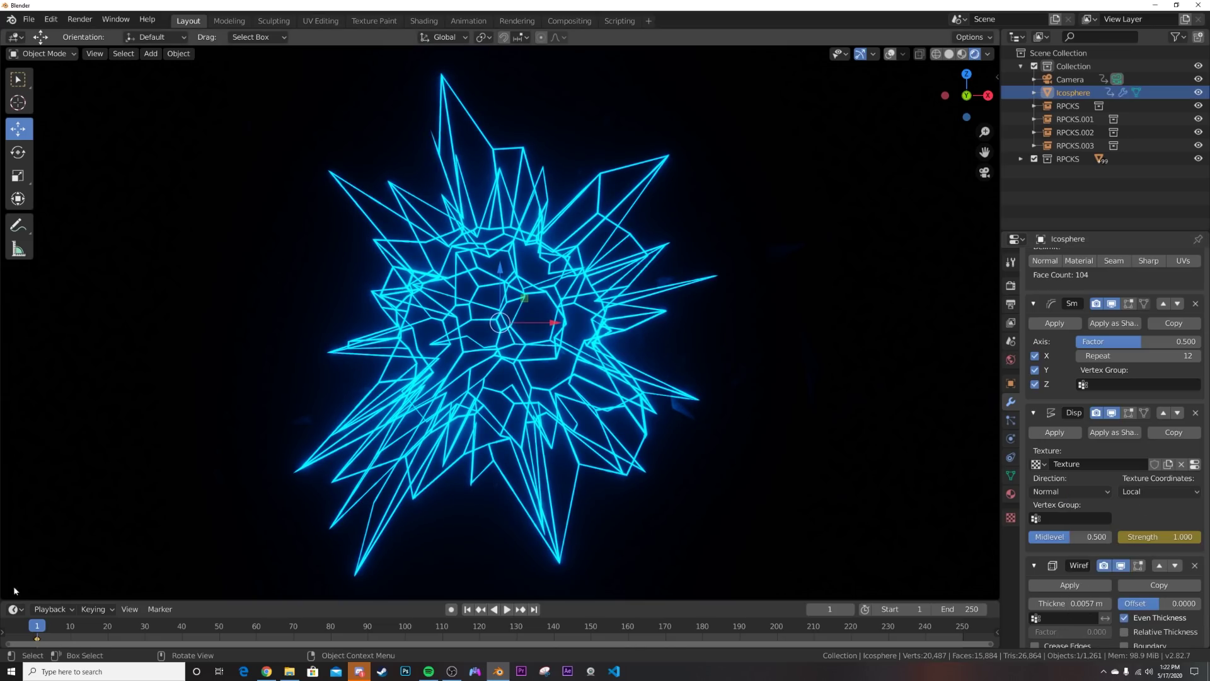
- In the Graph Editor, bake an audio file from the music folder to the displacement strength's F-curve
click(14, 609)
click(173, 523)
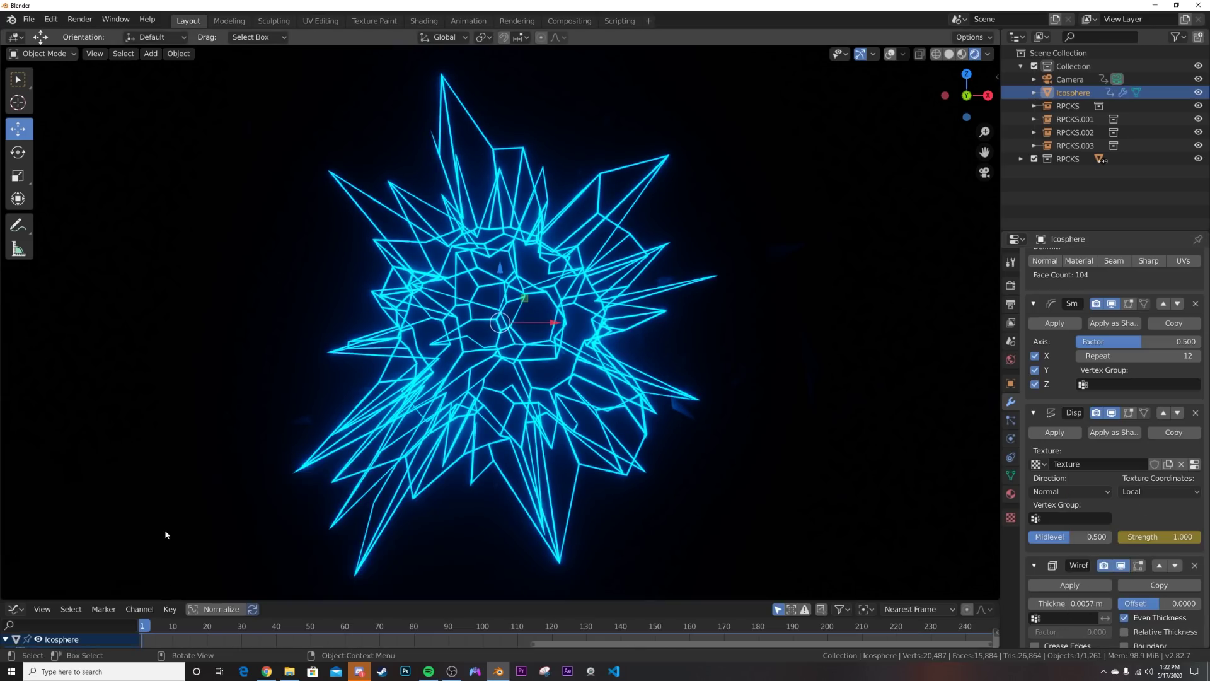
click(170, 609)
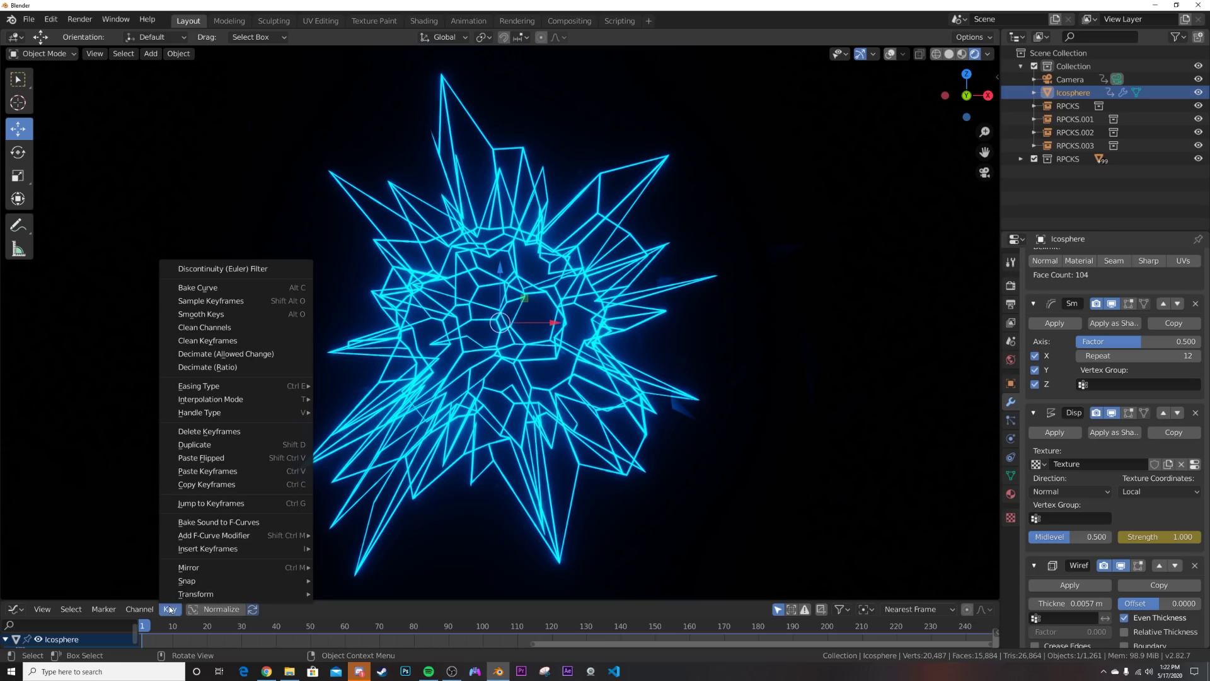
click(232, 522)
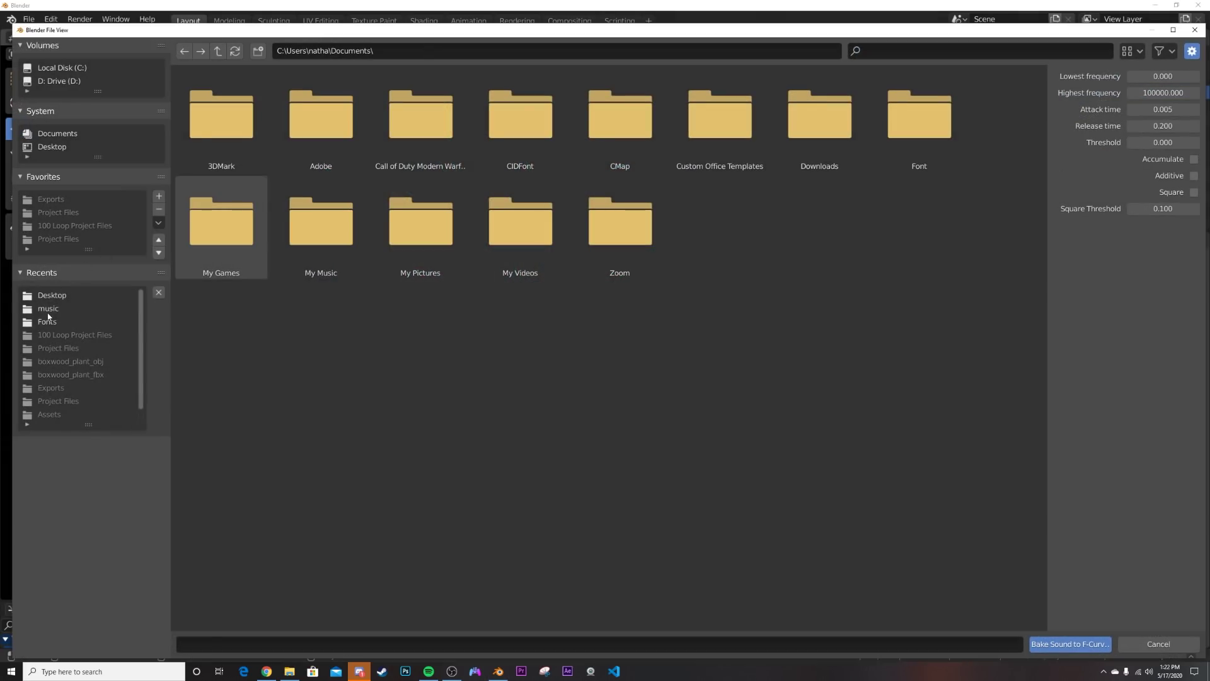
click(48, 309)
double_click(414, 107)
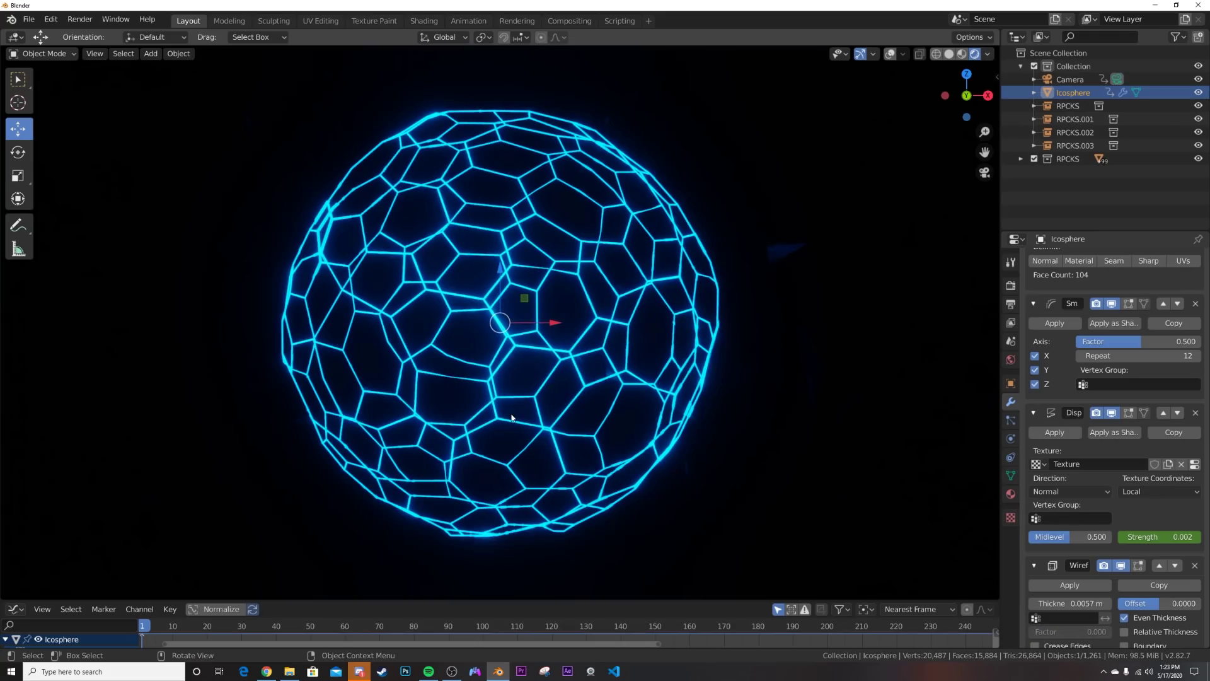
- Briefly play the sound-driven animation and change the Graph Editor area back to the Timeline
key(space)
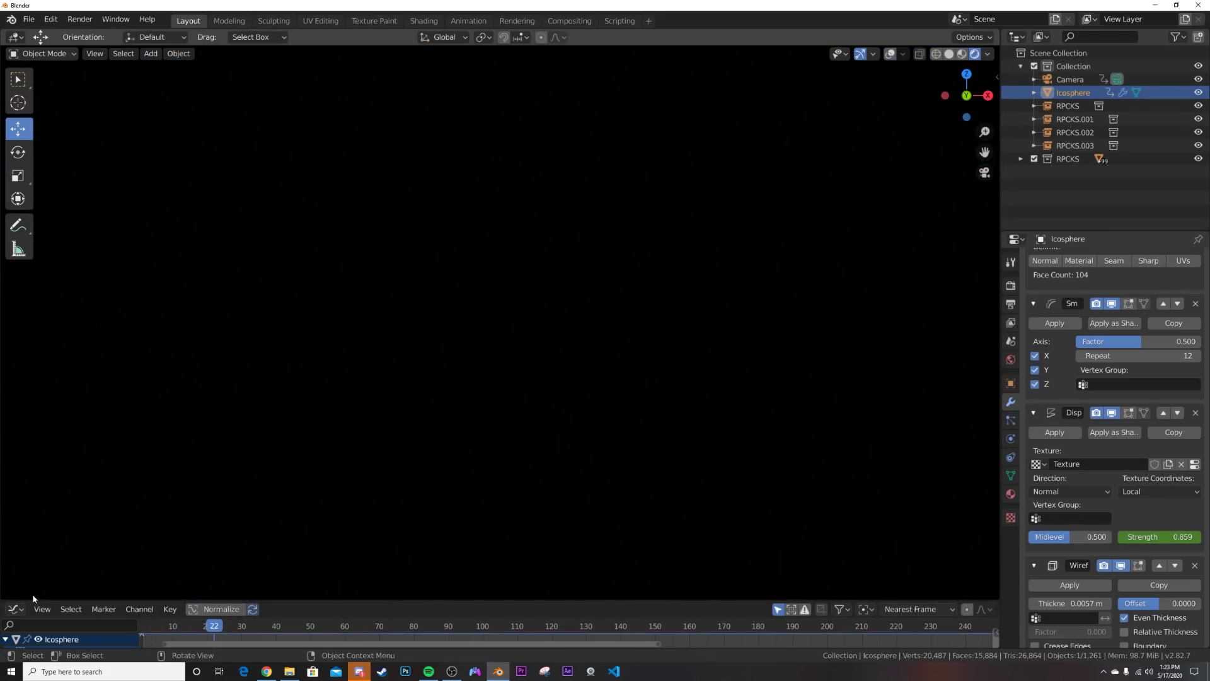
click(15, 609)
click(38, 494)
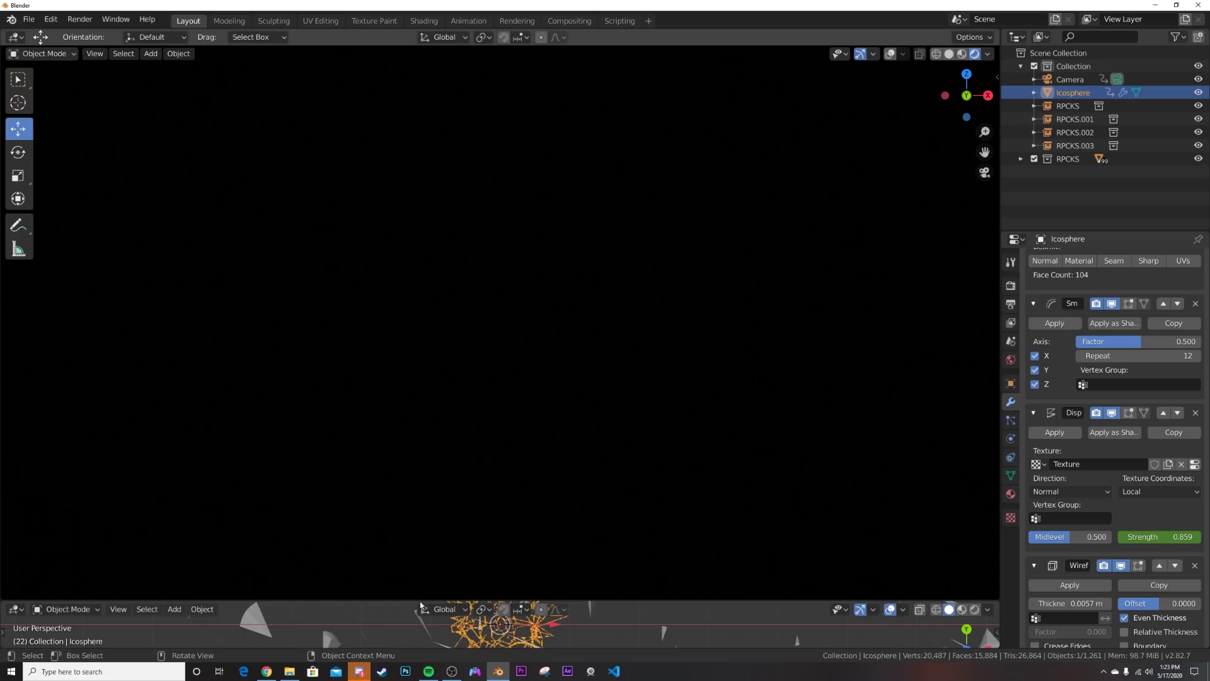
click(44, 609)
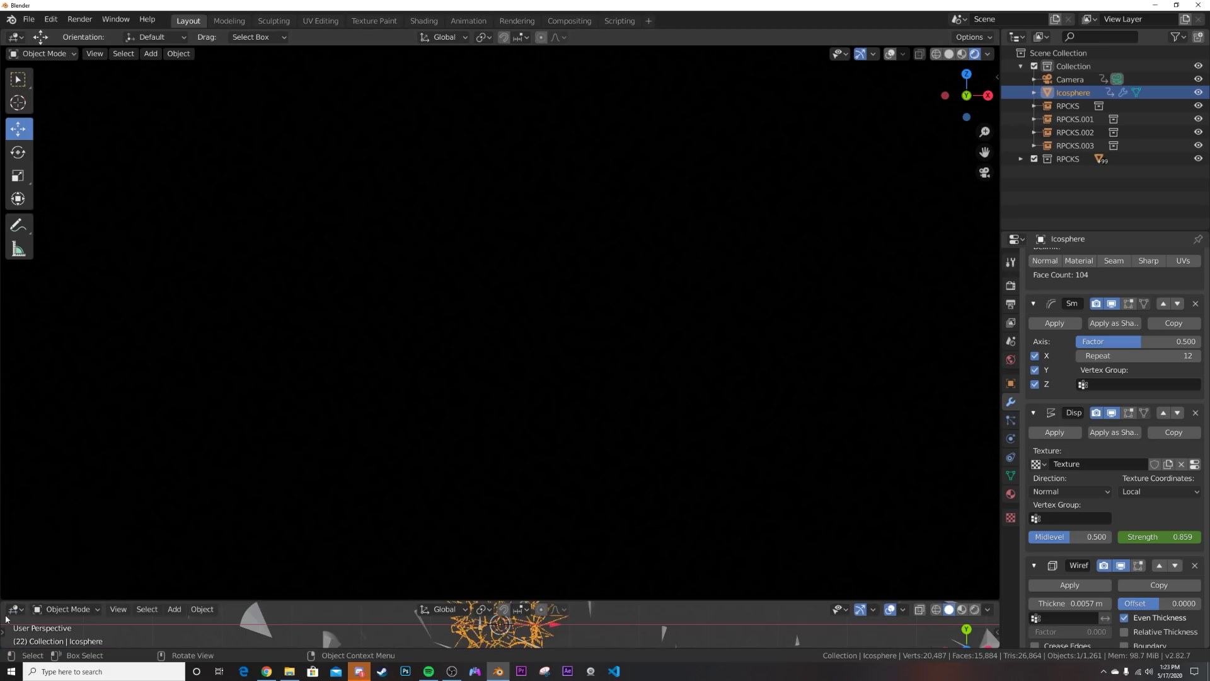
click(15, 609)
click(189, 509)
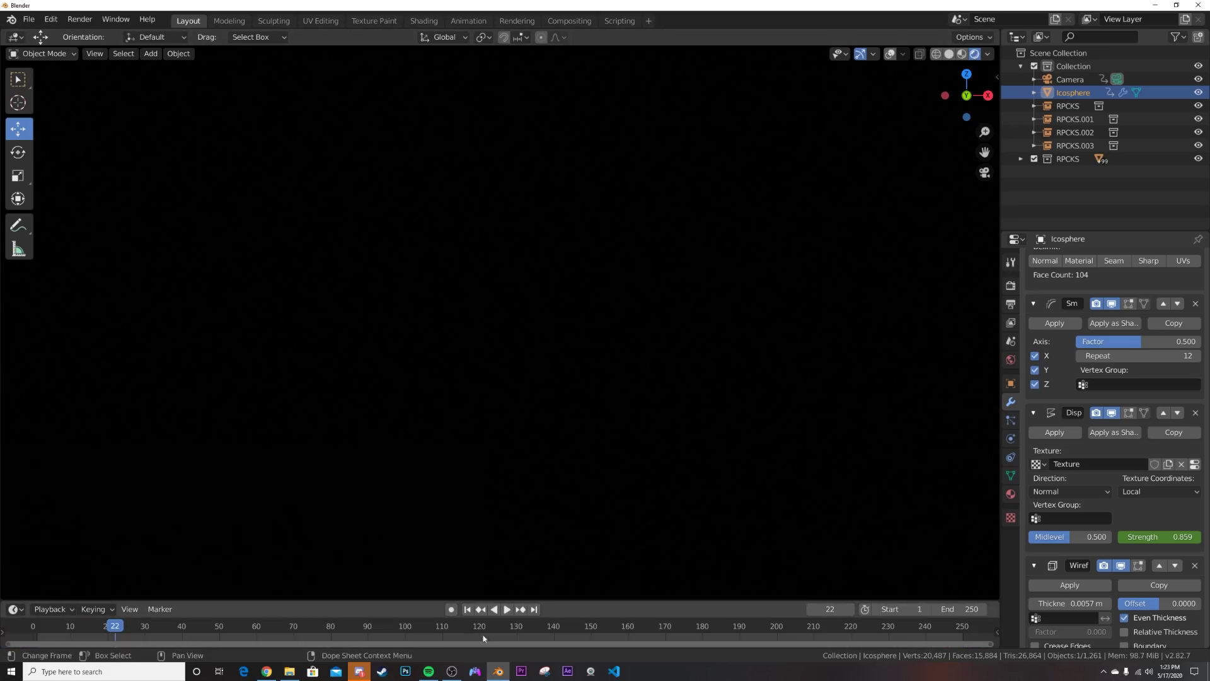
- Play the animation from the first frame to check the sphere's sound-driven displacement, and return to frame 1
click(468, 609)
key(space)
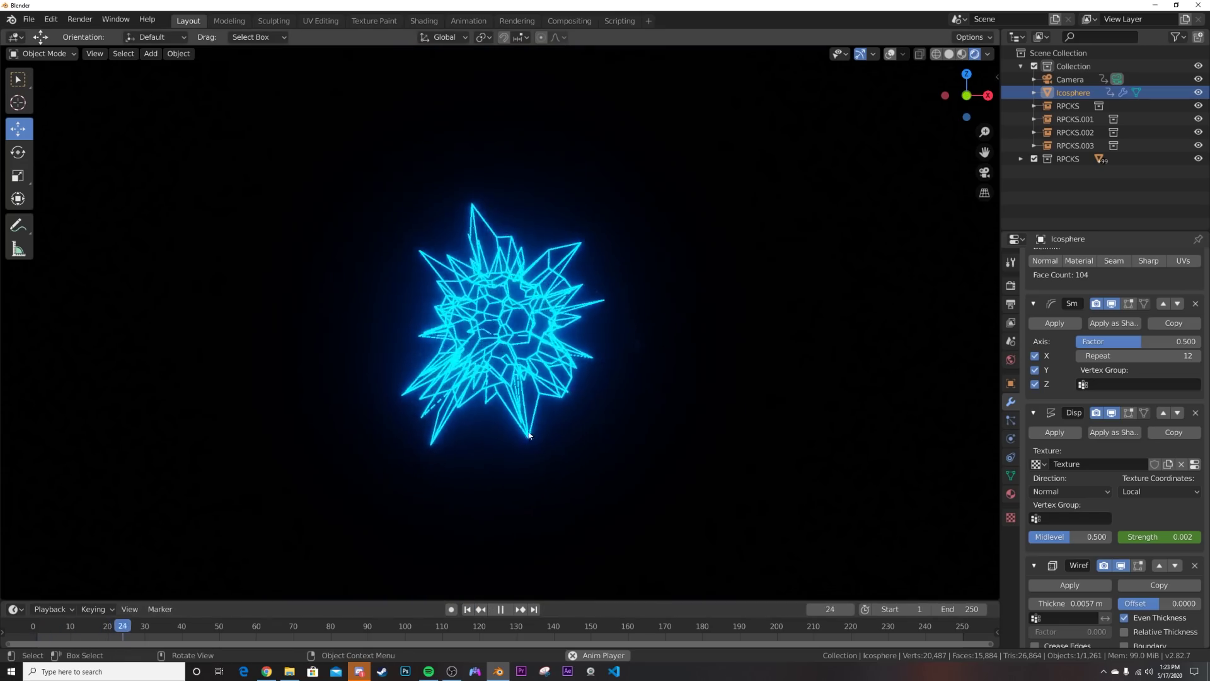
key(space)
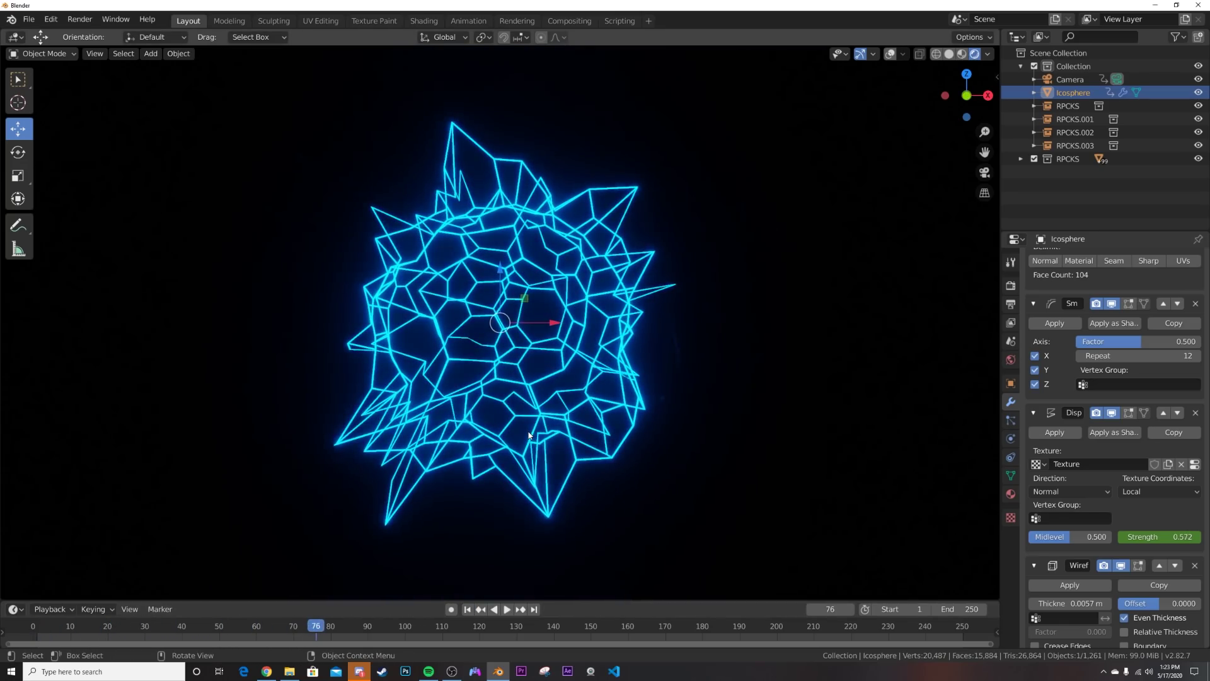
key(space)
key(space)
key(shift+Left)
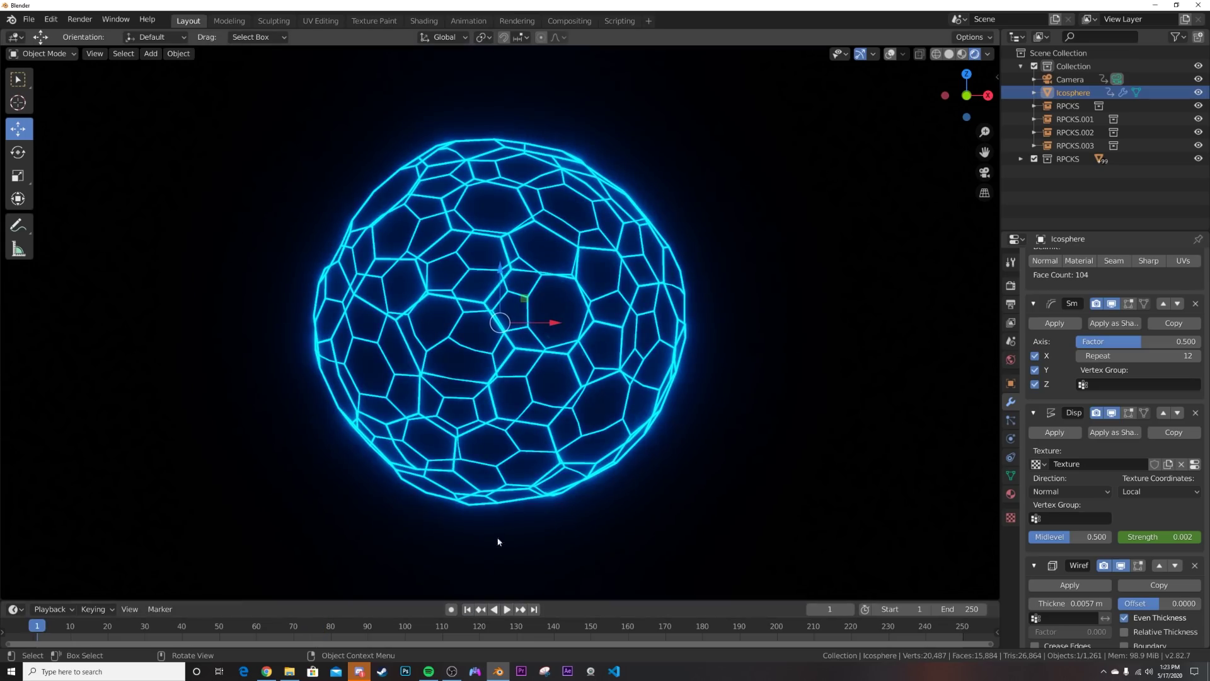
- Add a Video Editing workspace to the project
click(648, 22)
mouse_move(643, 97)
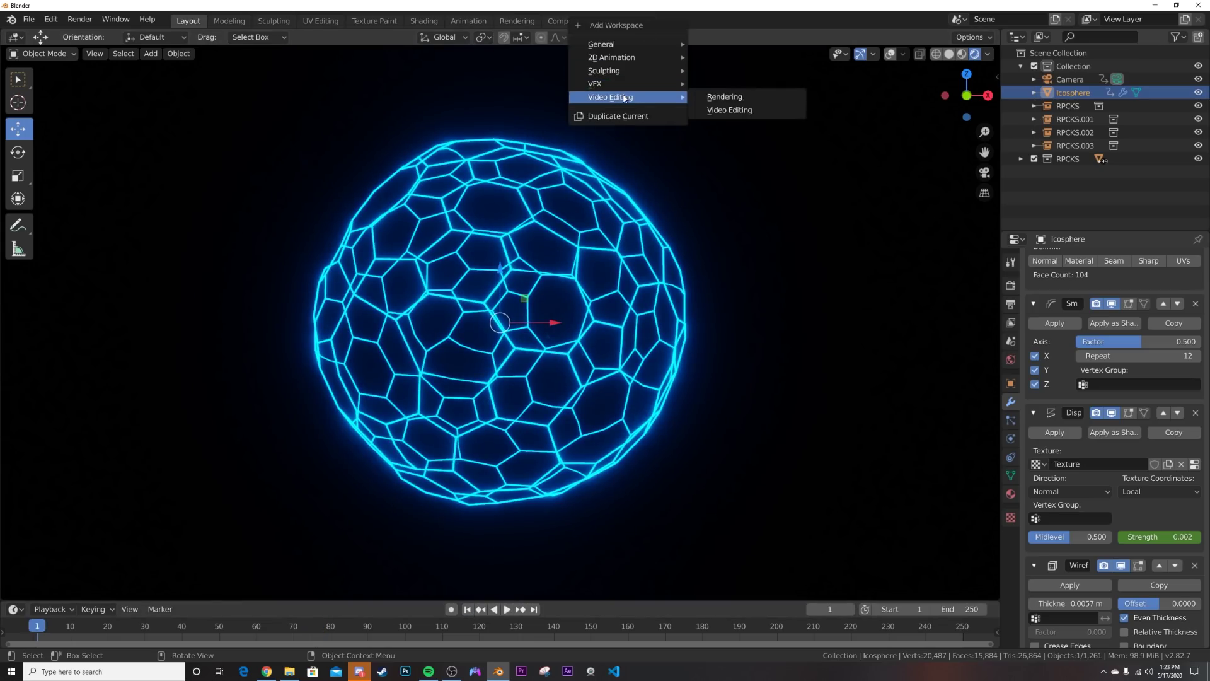
click(728, 109)
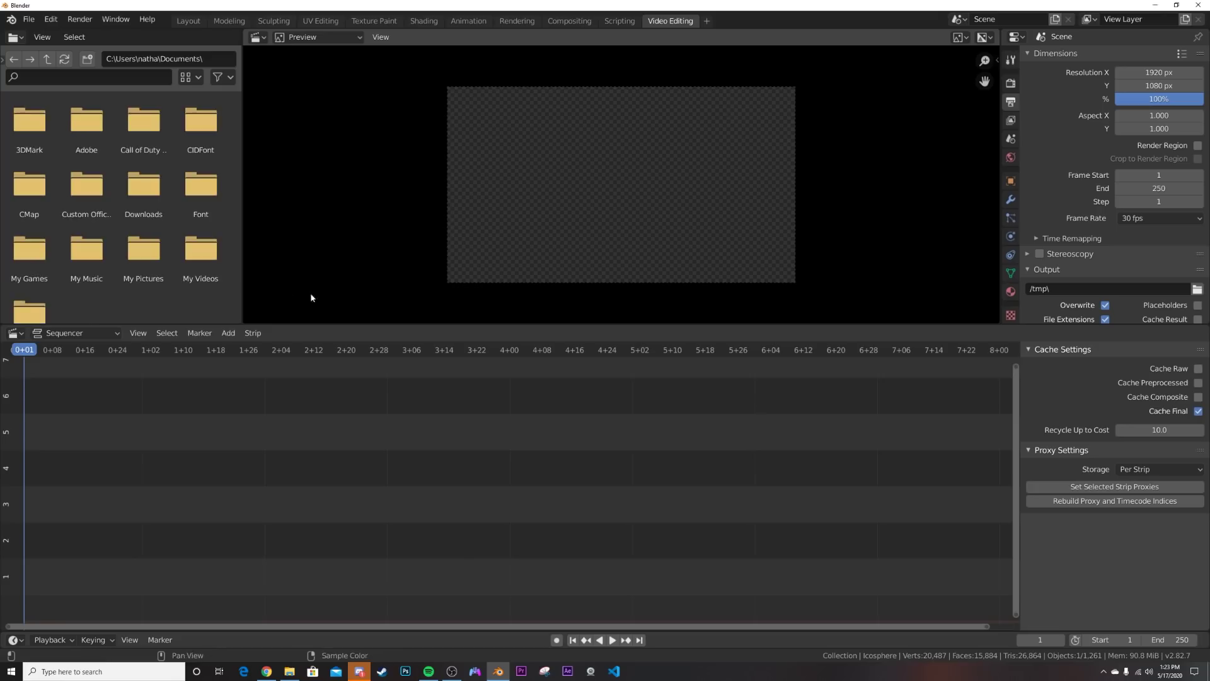
- Add 183_loop1_clash-of-the-titans_0013.wav from the music folder as a sound strip in the Sequencer
click(228, 334)
click(260, 406)
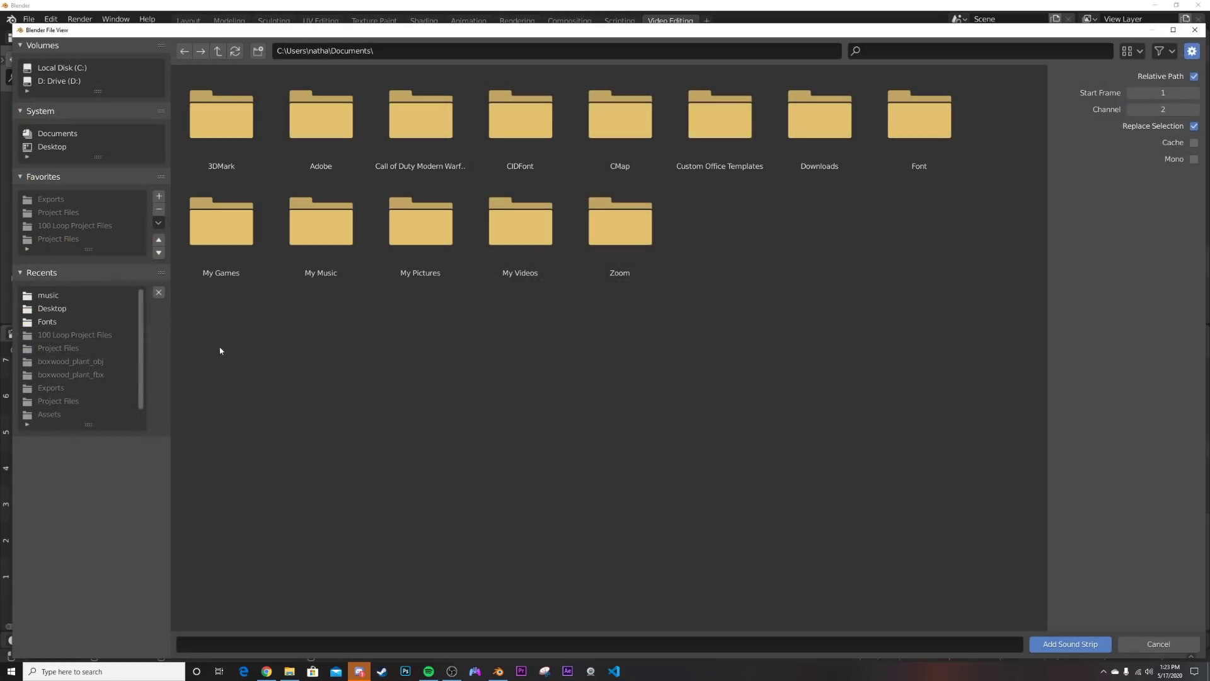
click(48, 295)
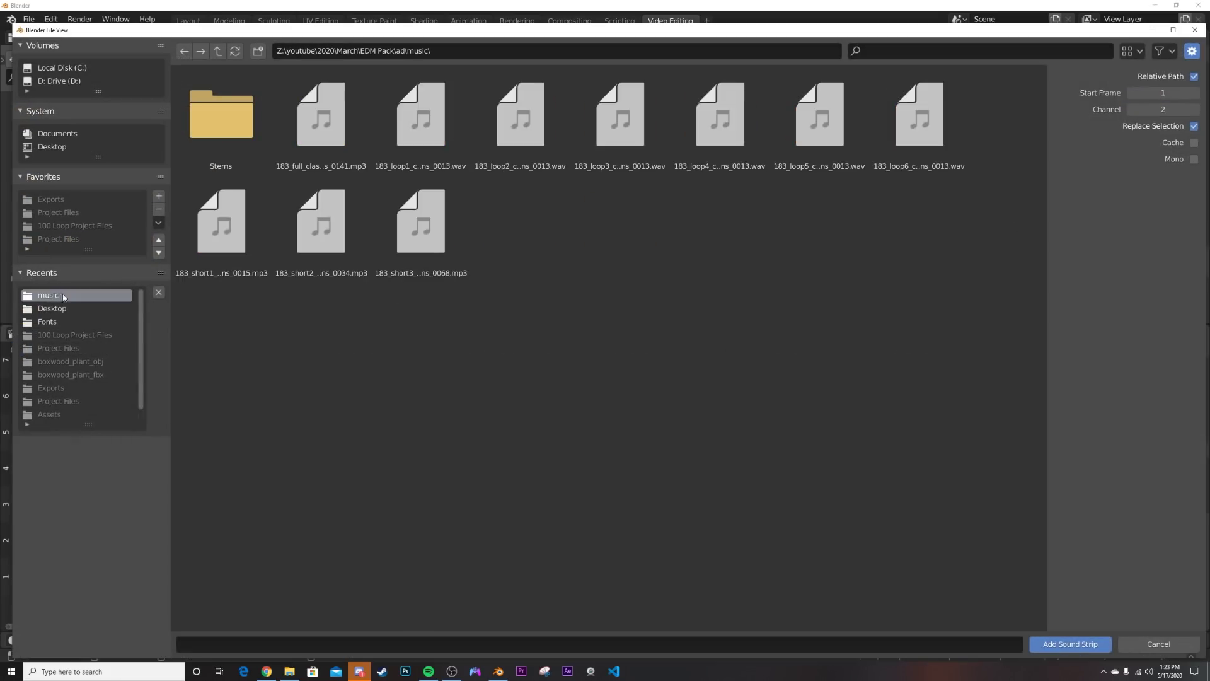
double_click(418, 123)
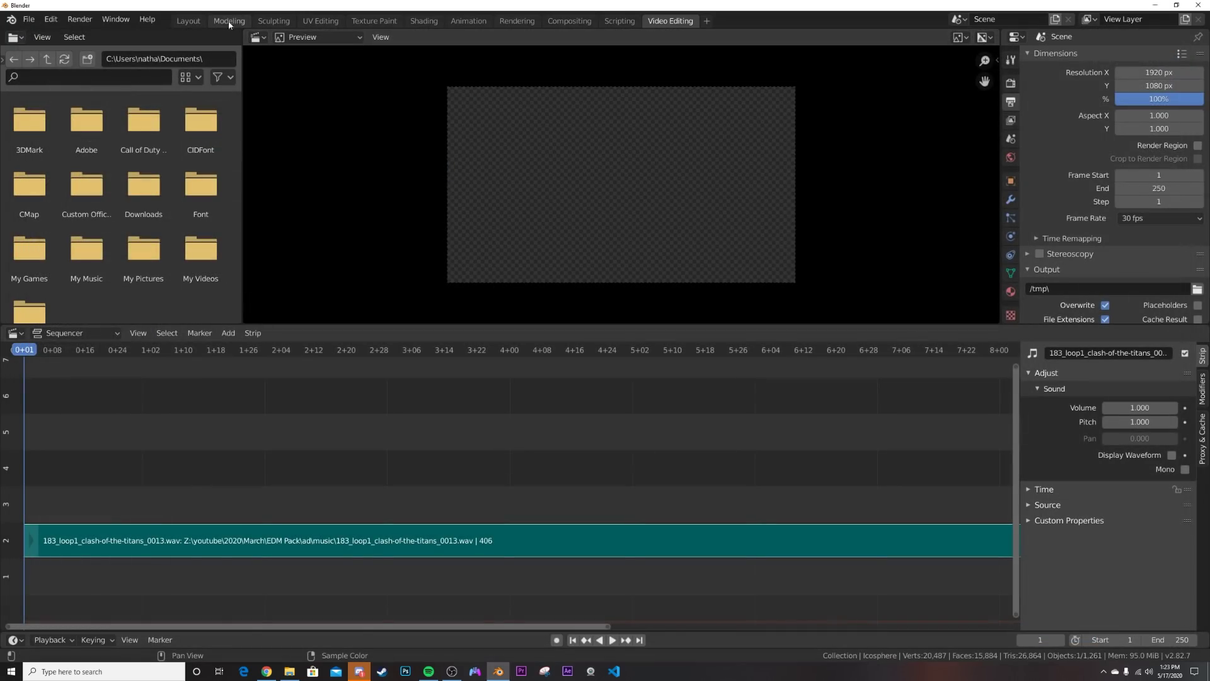
- Play the animation with its soundtrack in the Layout workspace to check how the sphere's spikes follow the music
click(188, 21)
key(space)
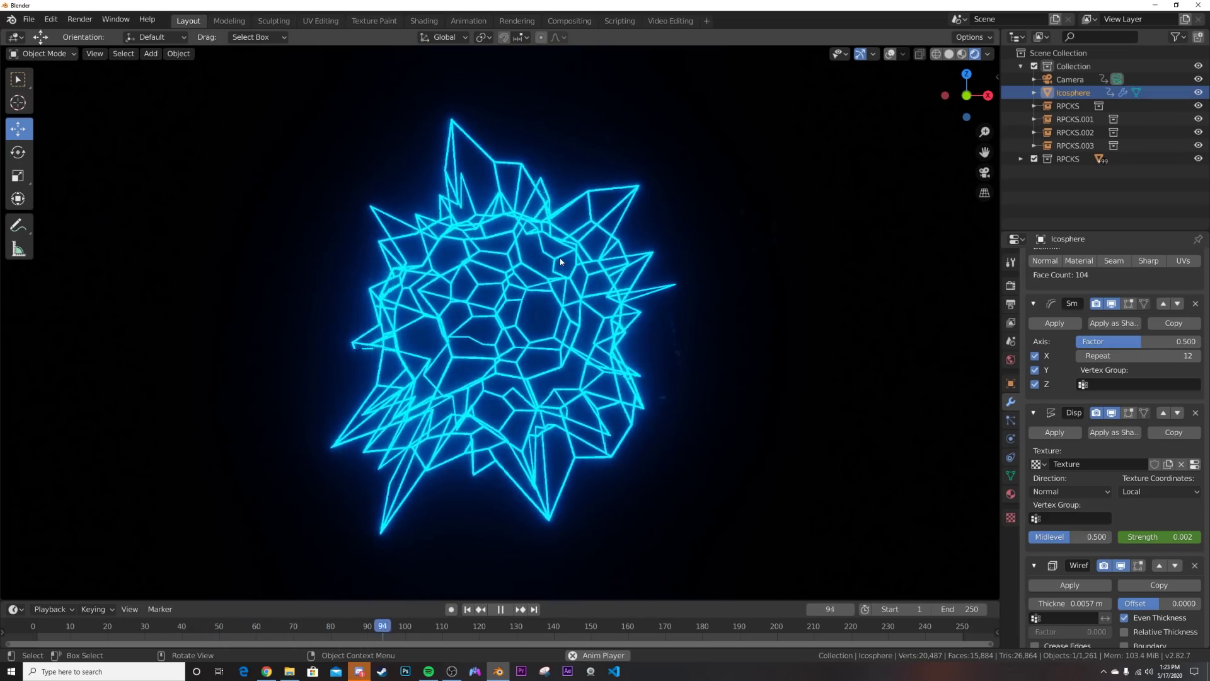
key(space)
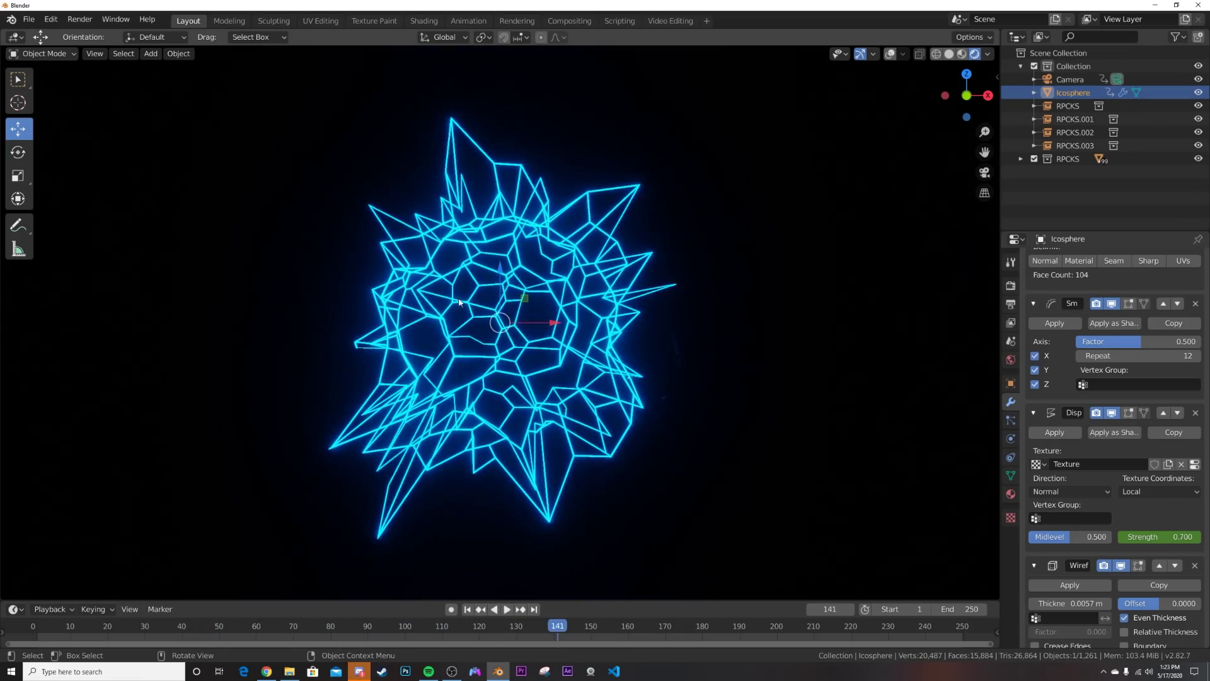
- Add another Video Editing workspace and delete the sound strip from the Sequencer
click(707, 21)
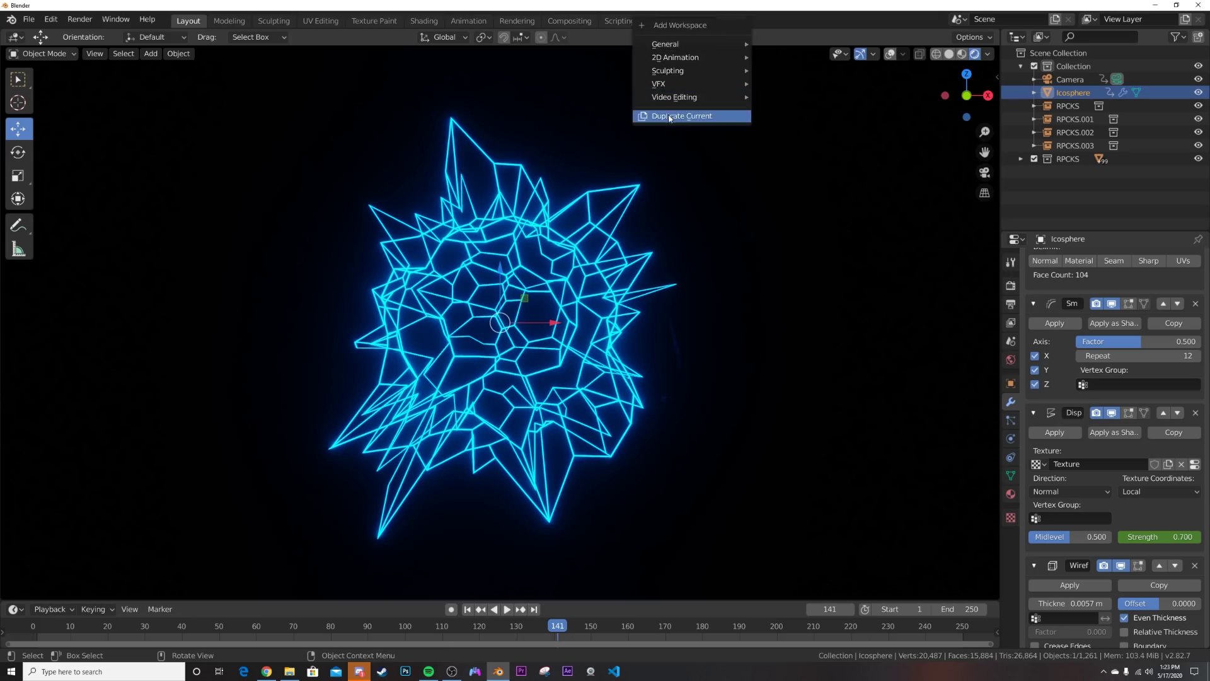
click(672, 114)
click(759, 21)
mouse_move(730, 100)
click(860, 107)
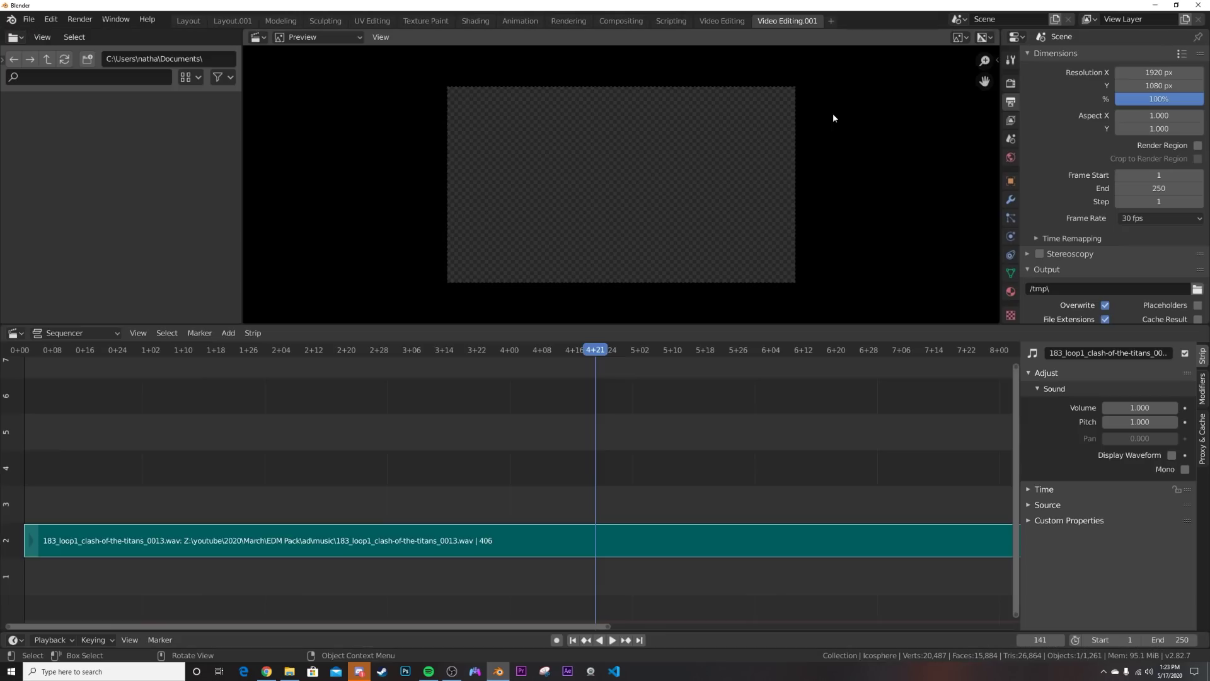
key(x)
click(519, 553)
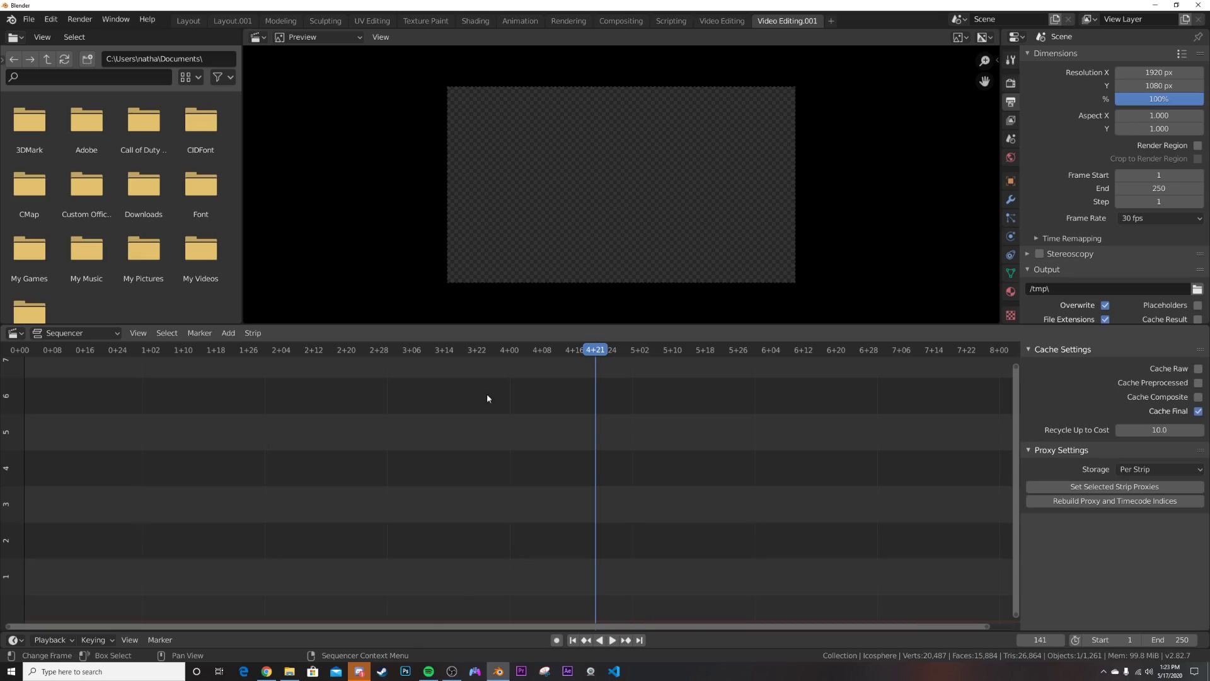
- Return to frame 1 in the Layout workspace and show the scene in solid shading with overlays enabled
click(196, 22)
click(467, 609)
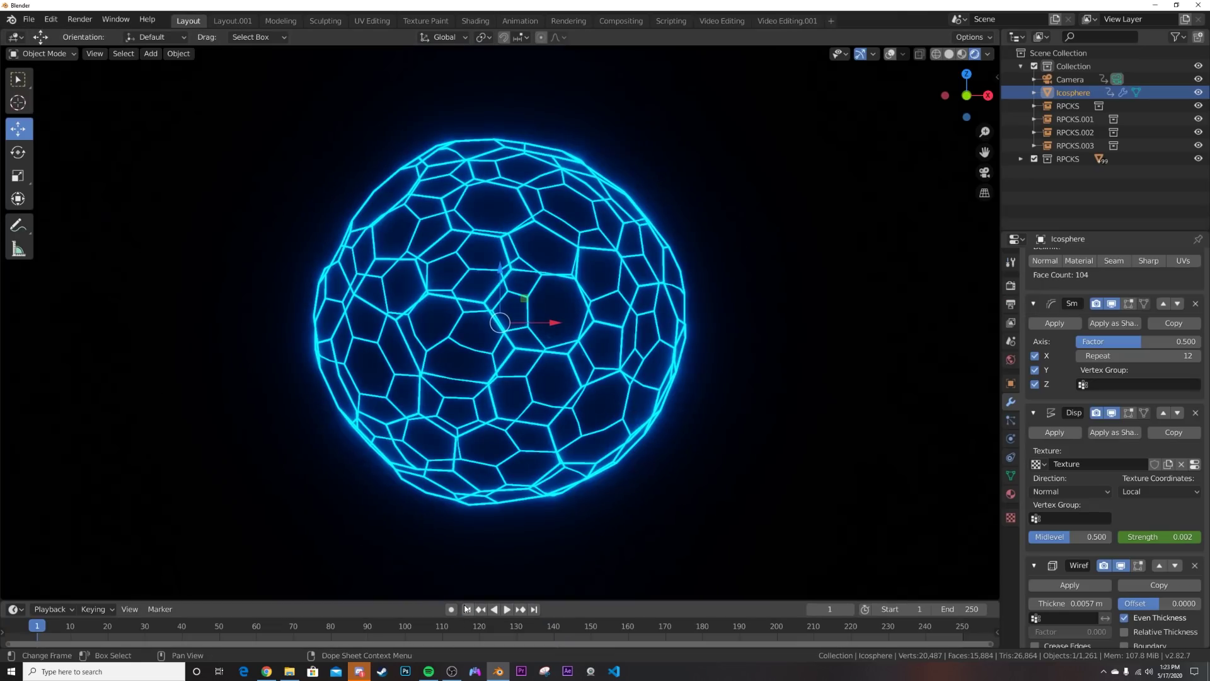
click(949, 54)
mouse_move(611, 402)
middle_down()
mouse_move(600, 409)
mouse_move(620, 309)
middle_up()
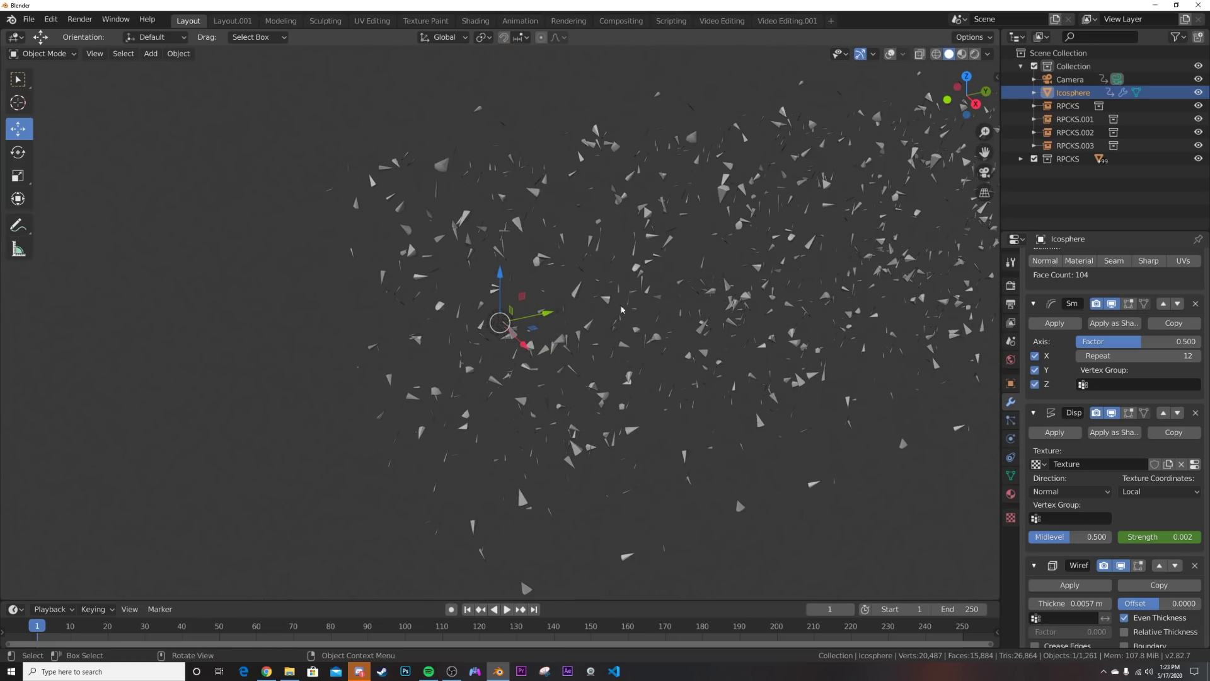
click(889, 54)
scroll(694, 284, down, 5)
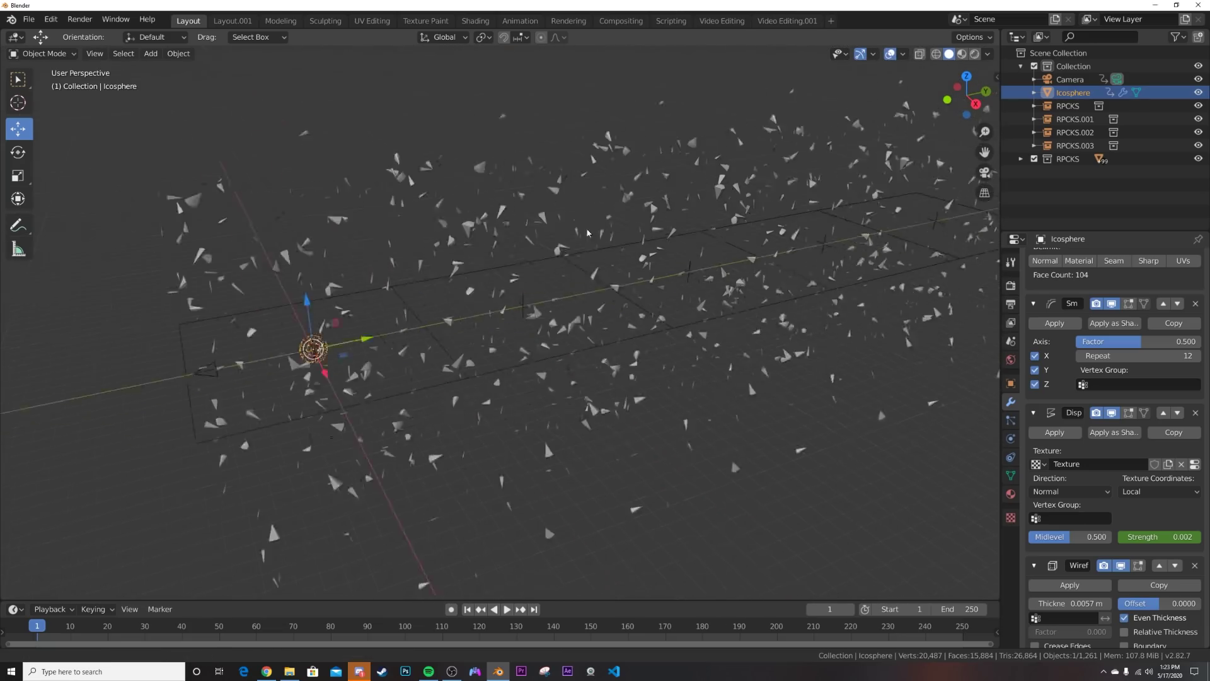
- Hide the RPCKS collection instances, the central icosphere and the camera, leaving only the original fragments visible
drag(880, 170, 496, 389)
key(h)
scroll(498, 375, up, 5)
click(623, 354)
key(h)
click(398, 280)
key(h)
click(203, 303)
key(h)
middle_drag(208, 303, 464, 299)
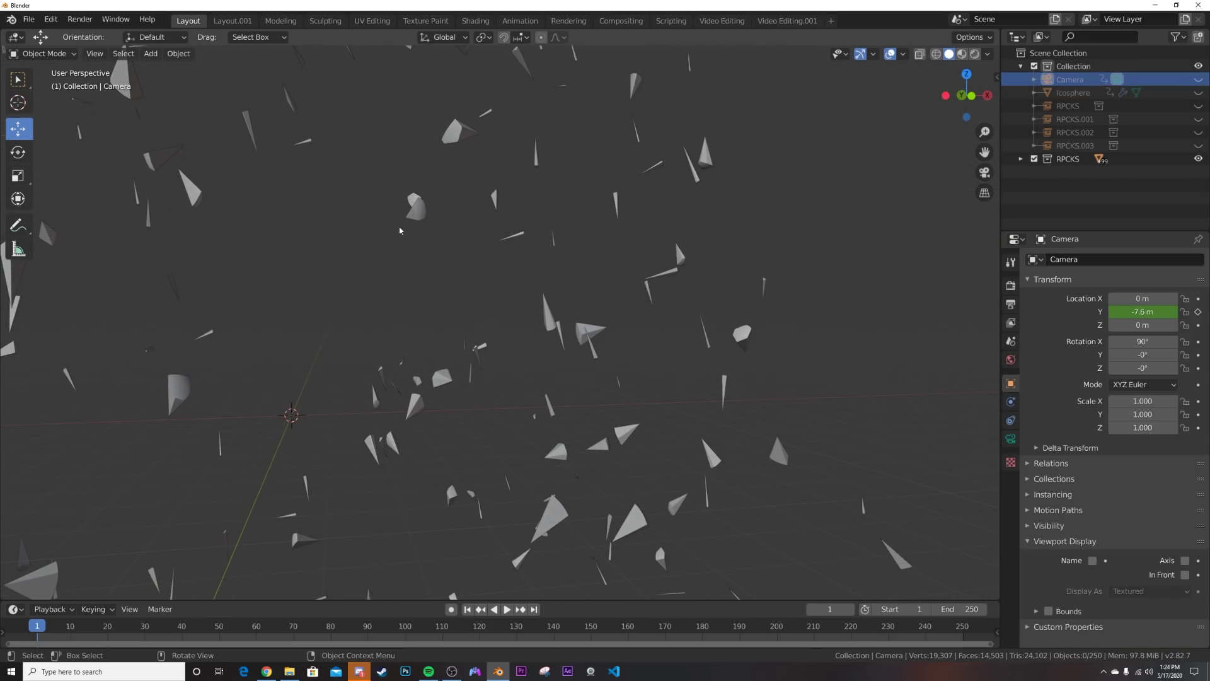
- Add a Wireframe modifier to one large fragment, with Even Thickness and Replace Original off and thickness 0.0062 m
click(170, 397)
key(KP_Decimal)
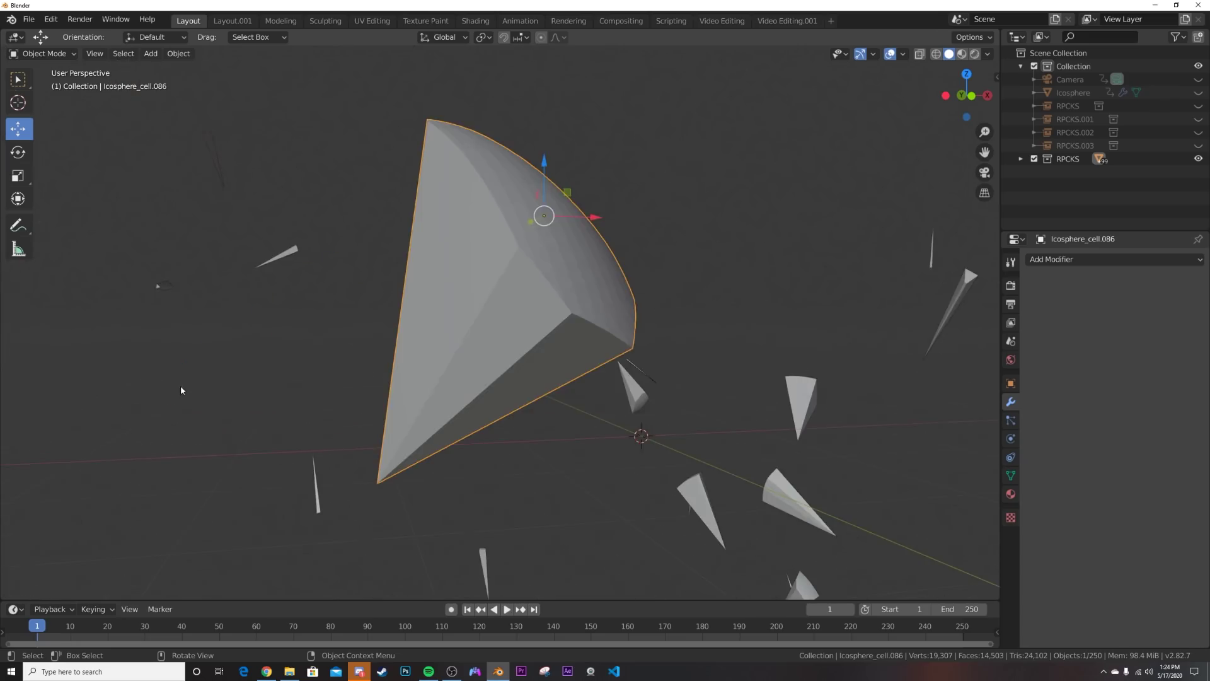
middle_drag(496, 293, 538, 278)
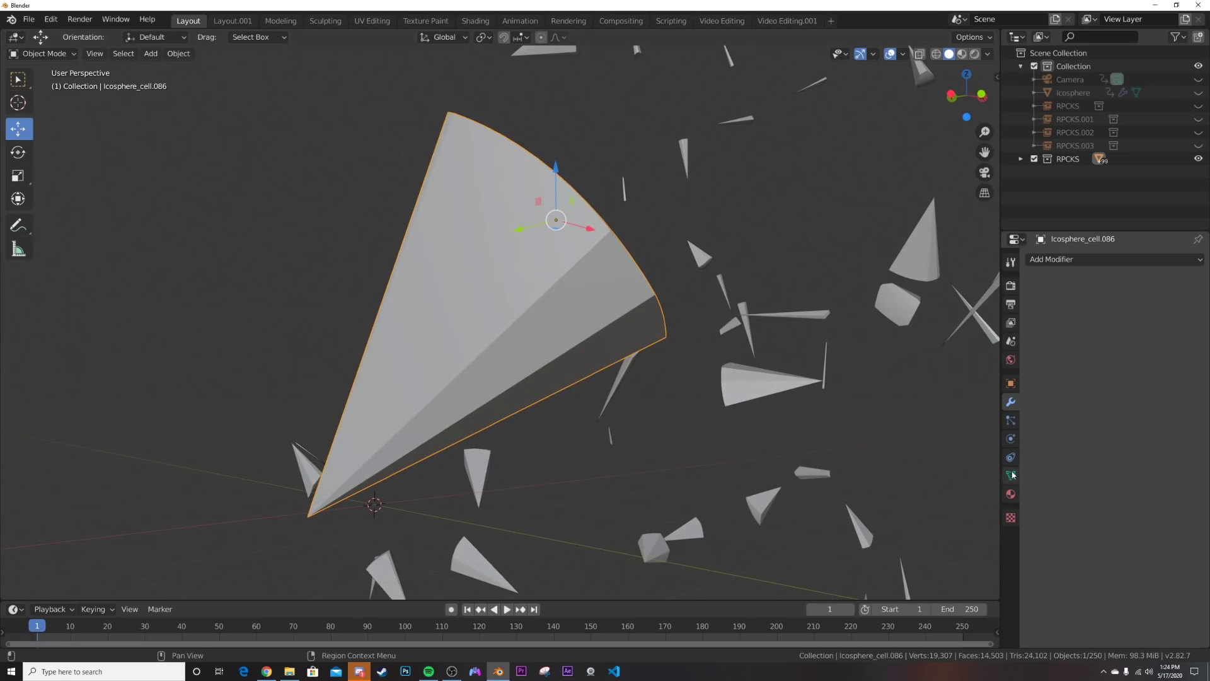
click(1087, 259)
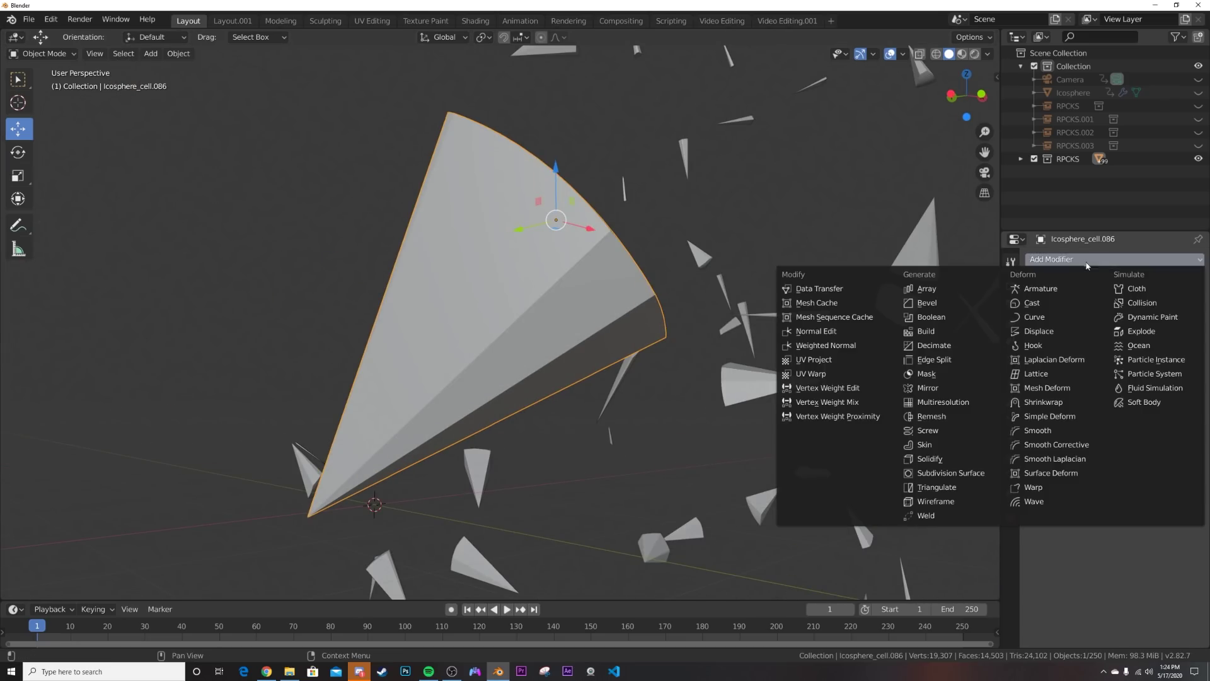
click(961, 506)
middle_drag(640, 453, 763, 442)
click(1125, 332)
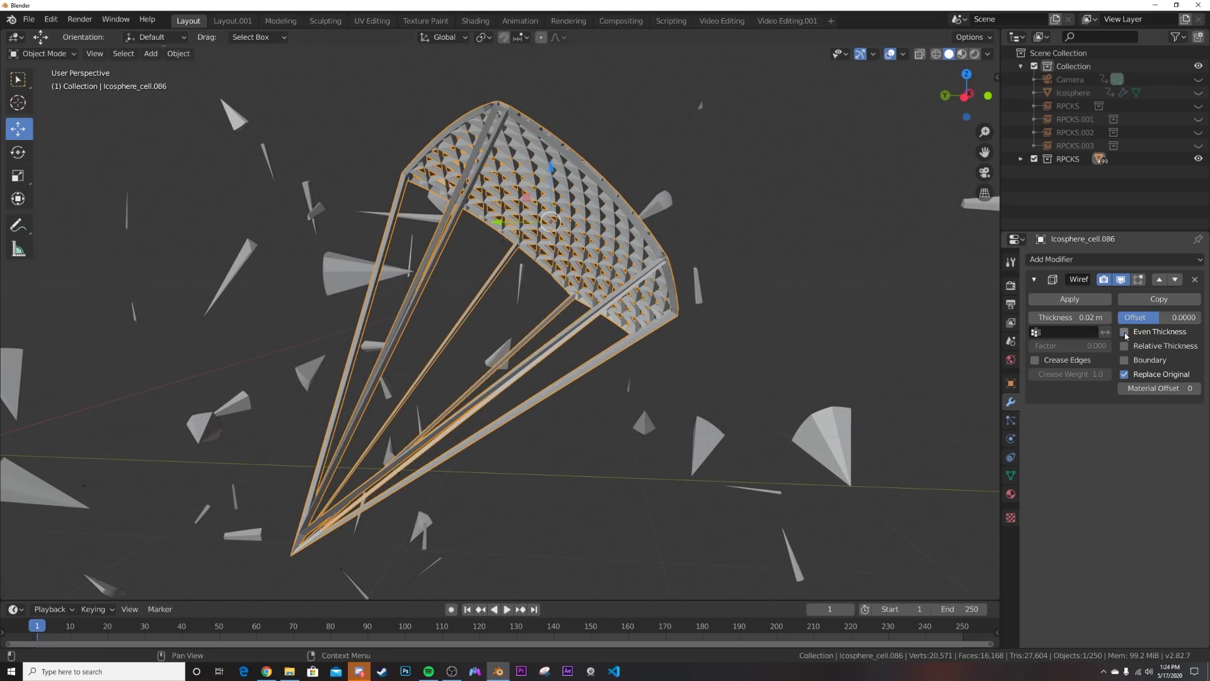
click(1125, 375)
drag(1071, 318, 1026, 318)
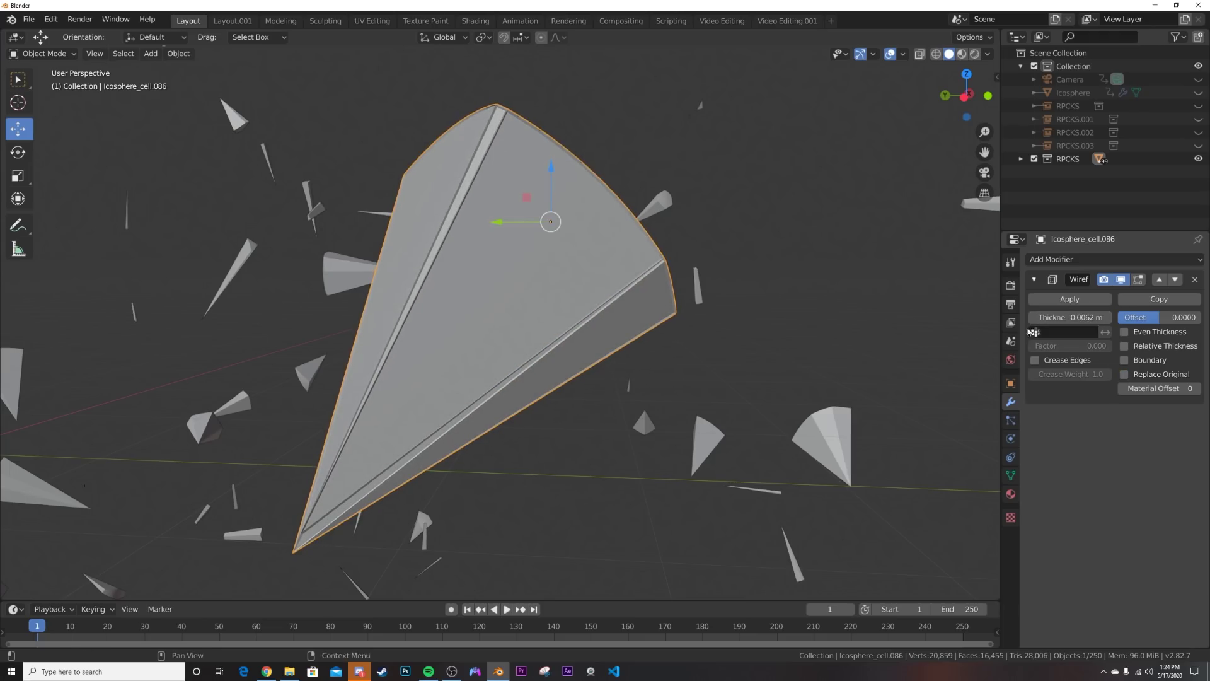
- In rendered shading, give the fragment a new material and darken its base colour
key(z)
click(640, 304)
click(1011, 494)
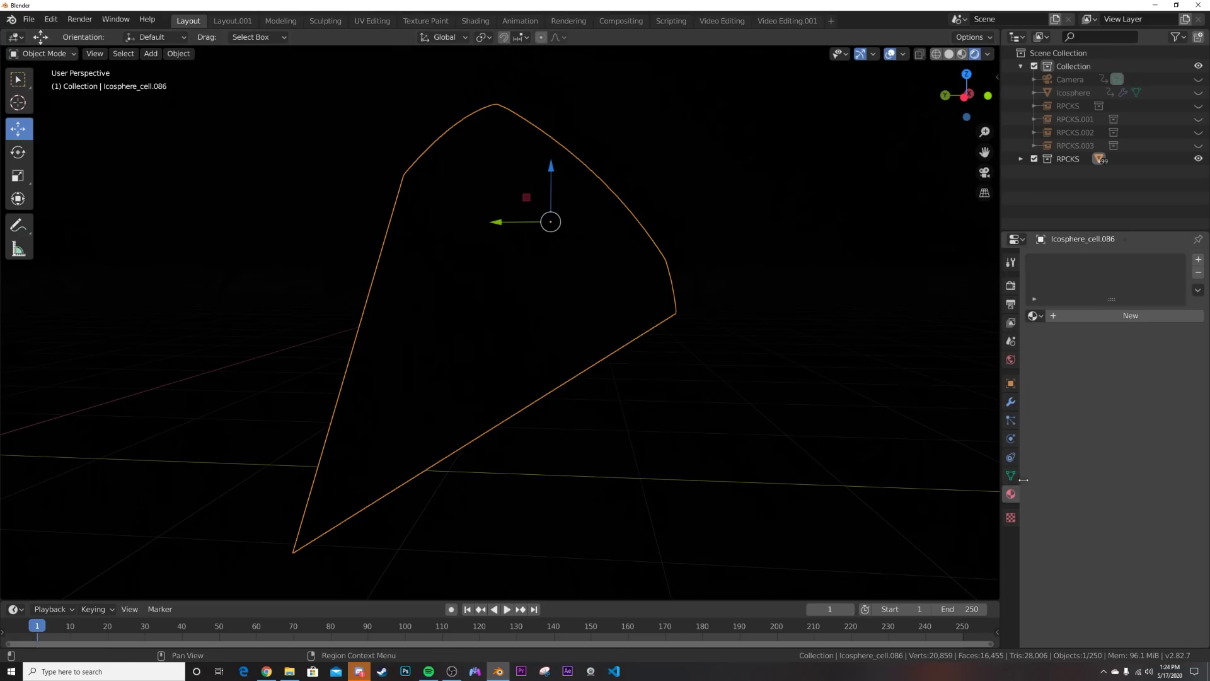
click(1113, 316)
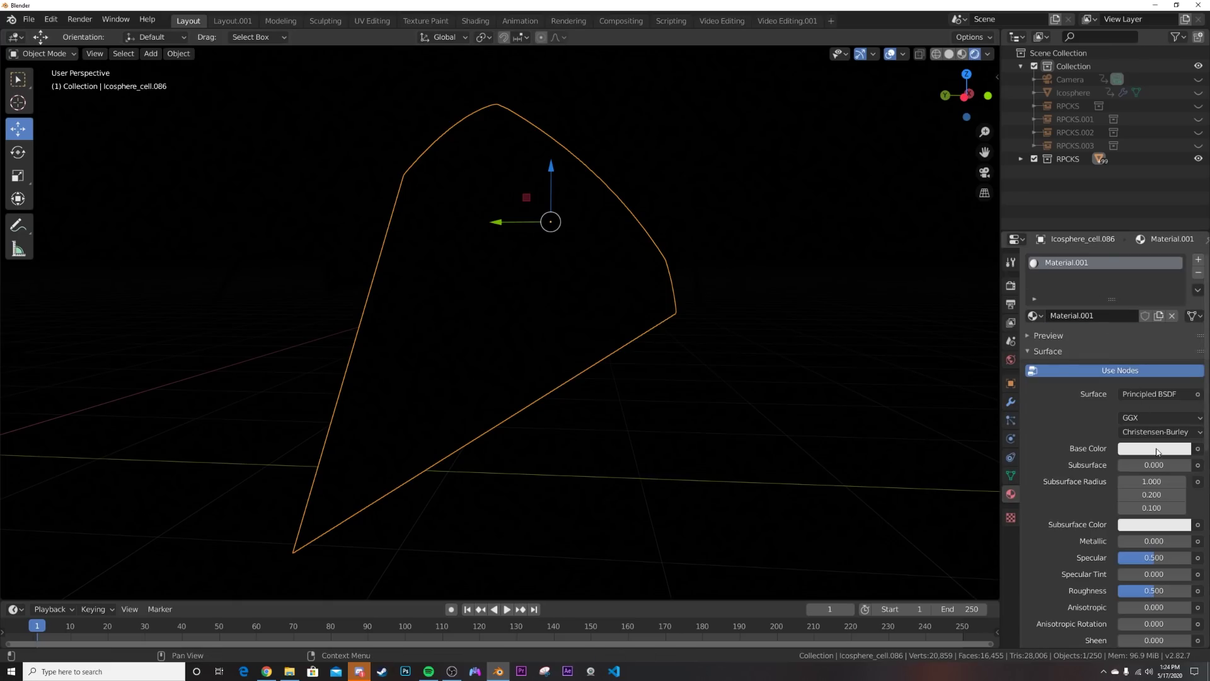
click(1156, 449)
drag(1185, 317, 1182, 320)
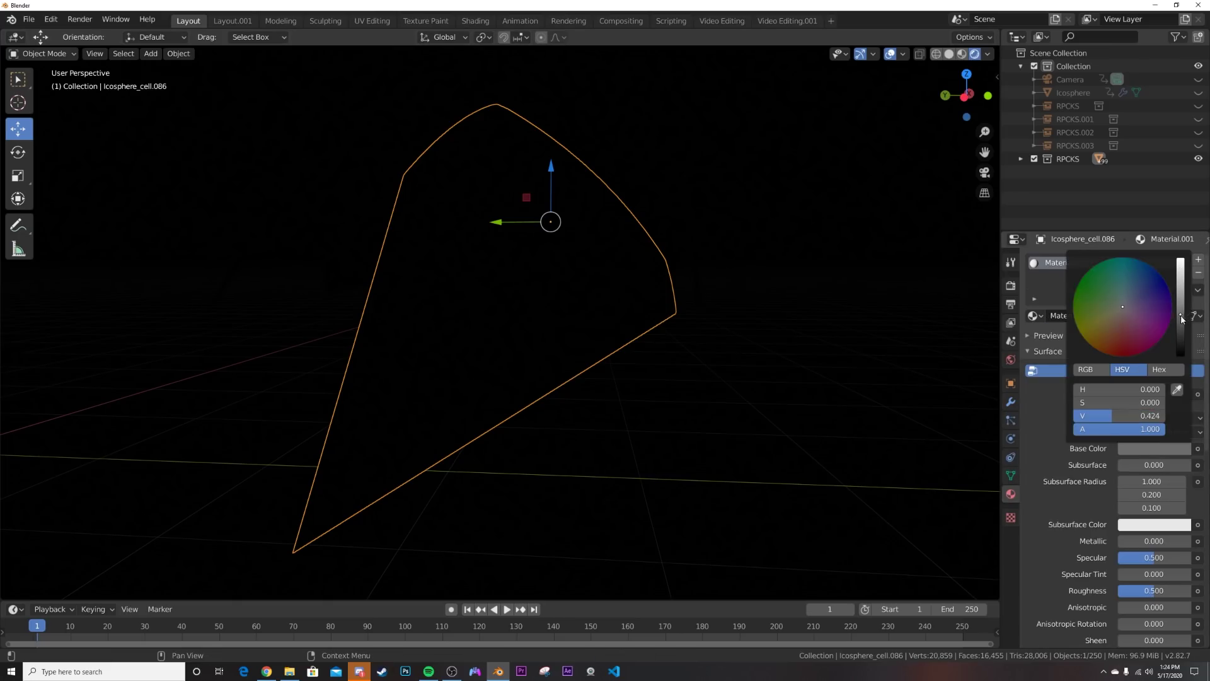
- Add a second material to the fragment as an Emission shader with a saturated blue colour, hue 0.564
click(1199, 259)
click(1084, 343)
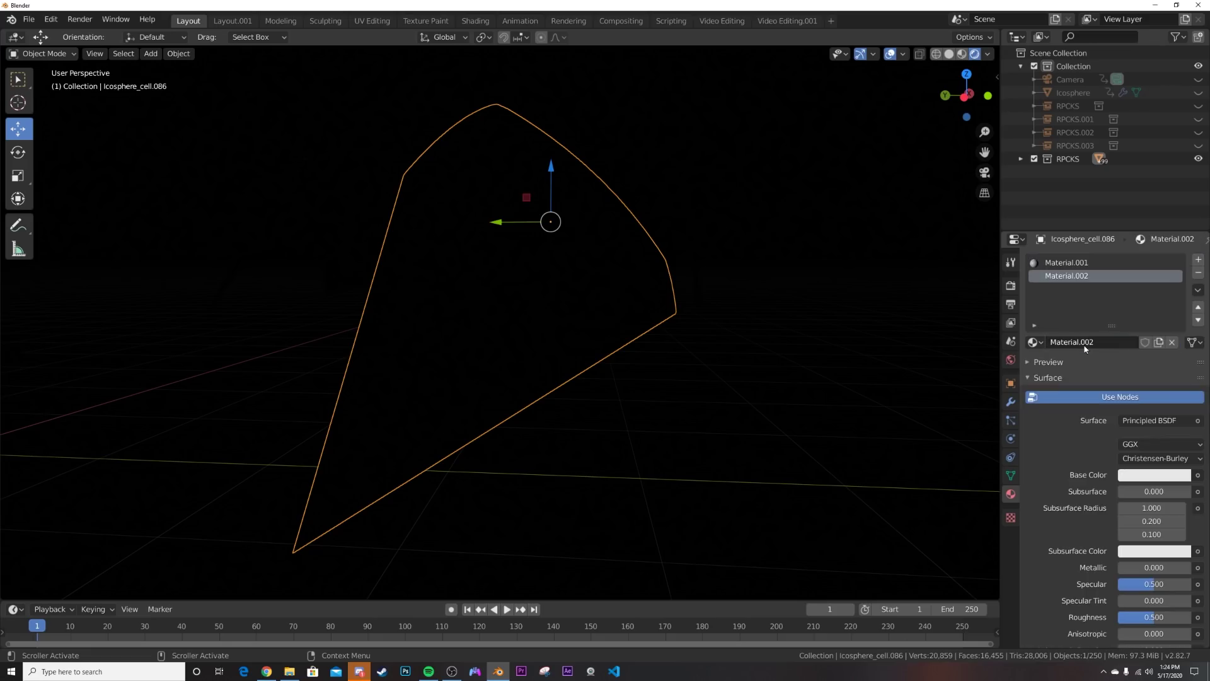
click(1147, 420)
click(1048, 174)
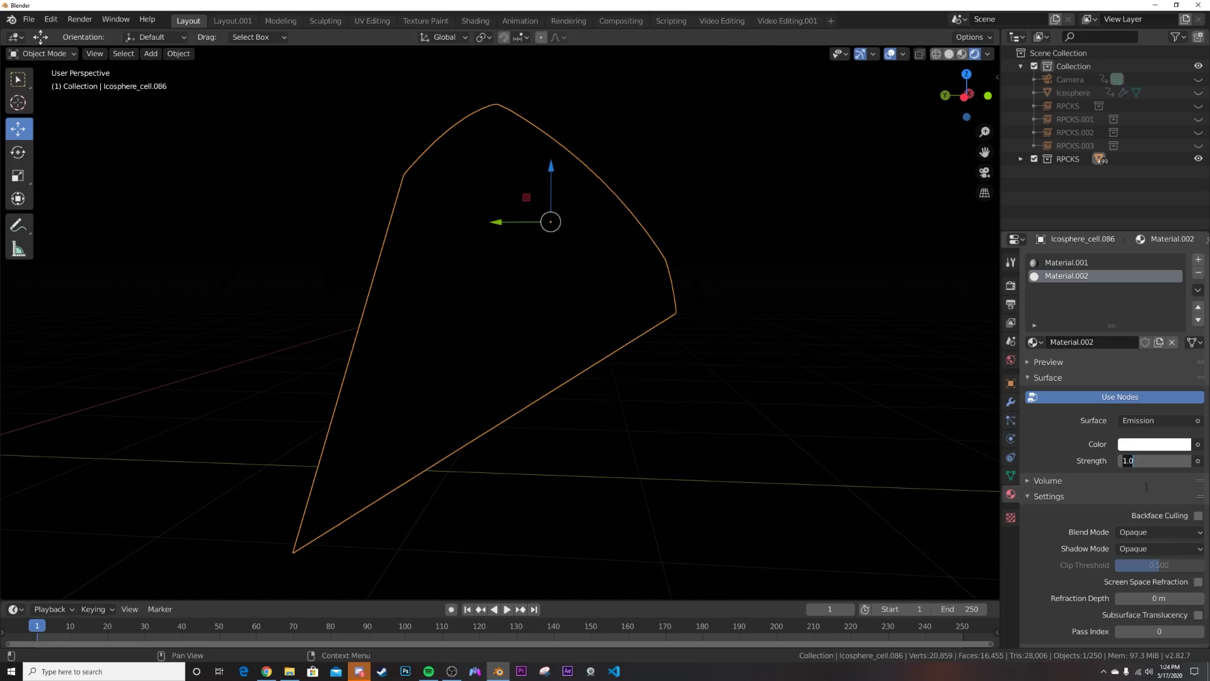
click(1138, 449)
click(1142, 257)
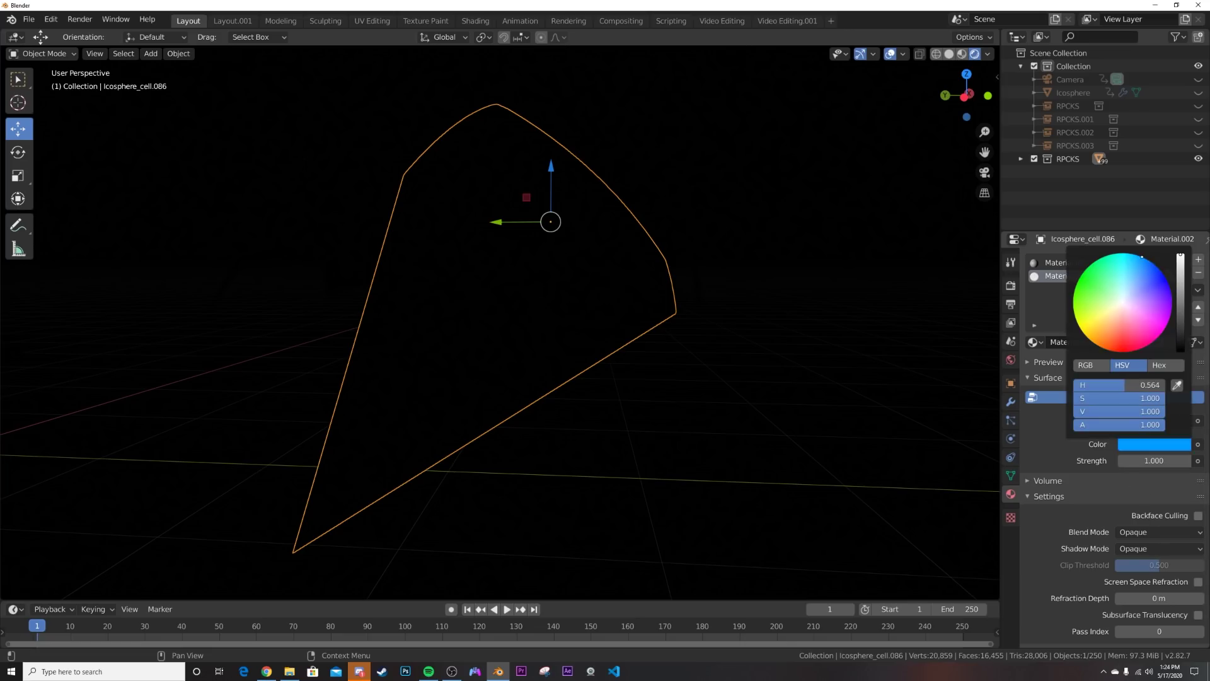
- Set the Wireframe modifier's material offset to 1 so the fragment's edges use the blue emission material
click(1010, 402)
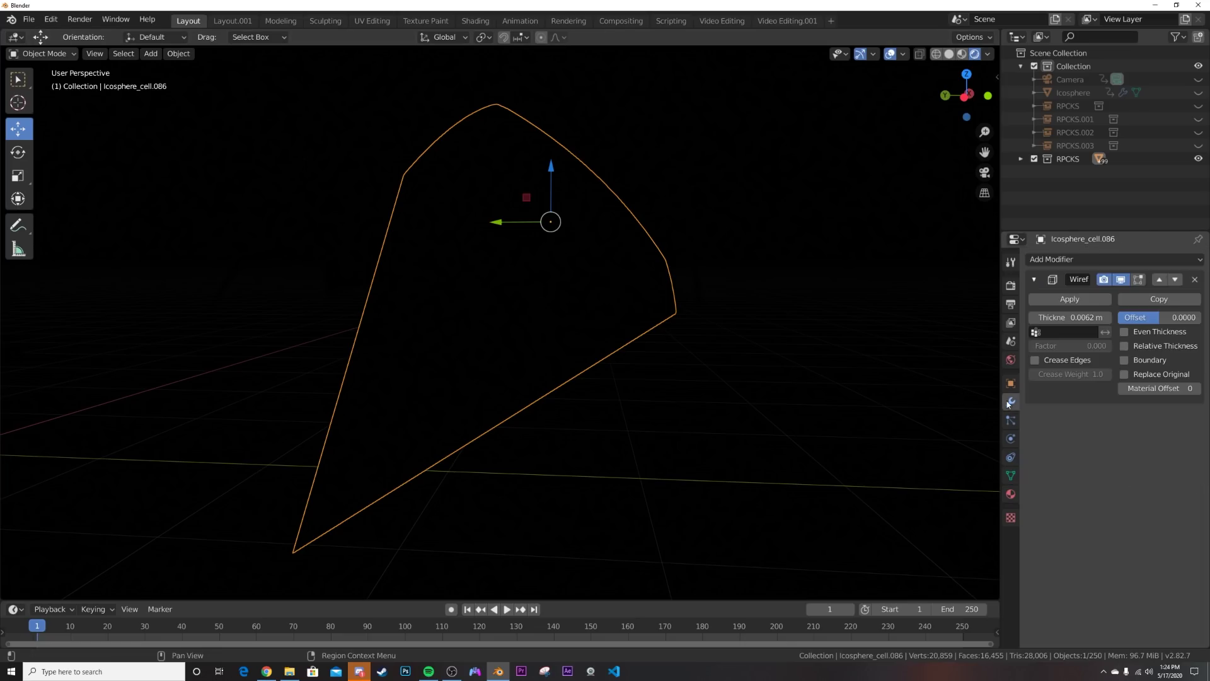
click(1151, 389)
key(Return)
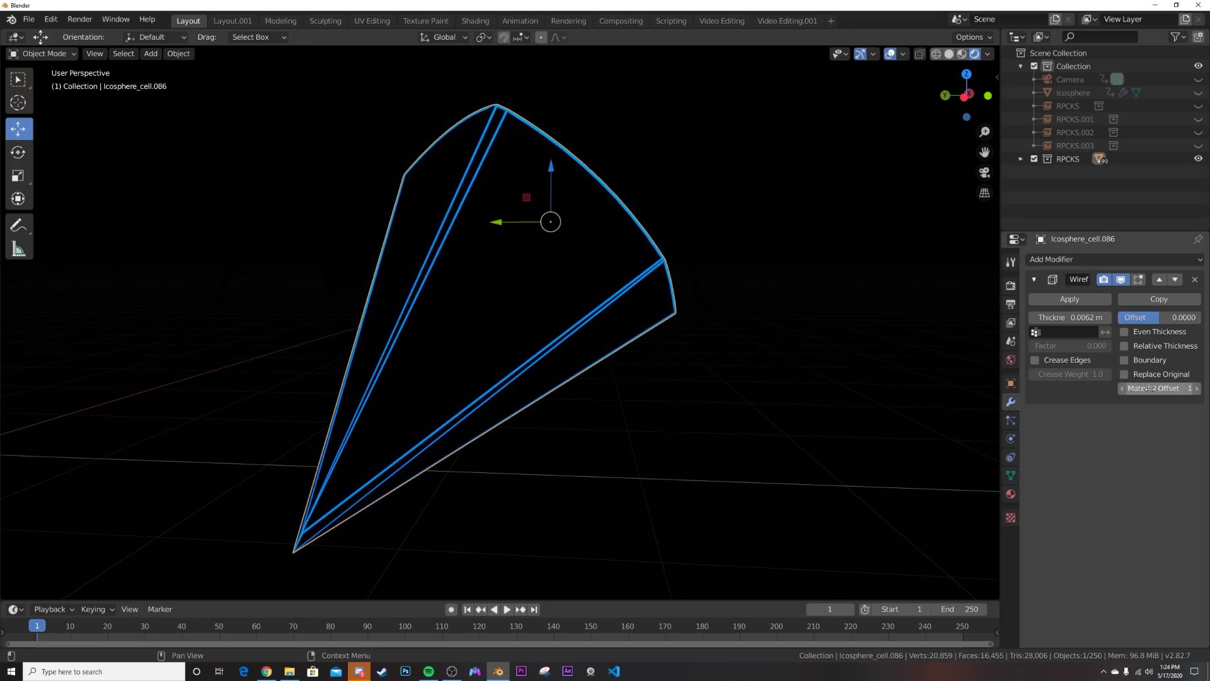
middle_drag(685, 241, 611, 241)
- Select all visible fragments and link the active fragment's modifiers to them
key(z)
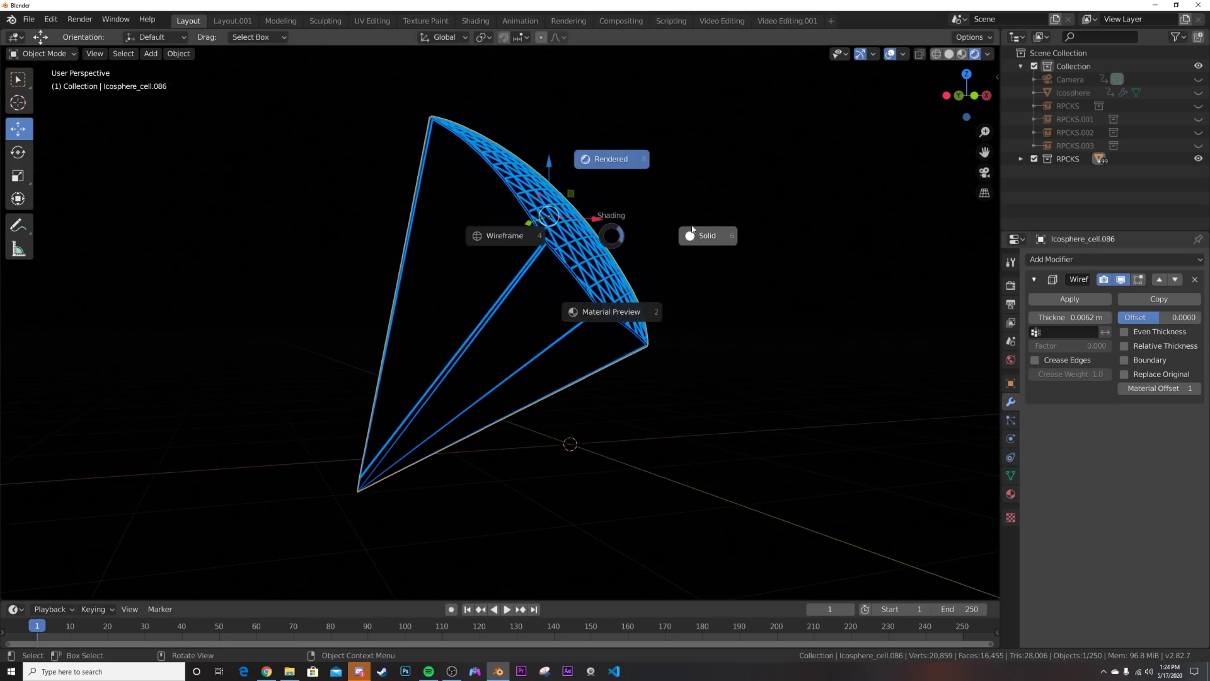
click(684, 244)
scroll(656, 242, down, 10)
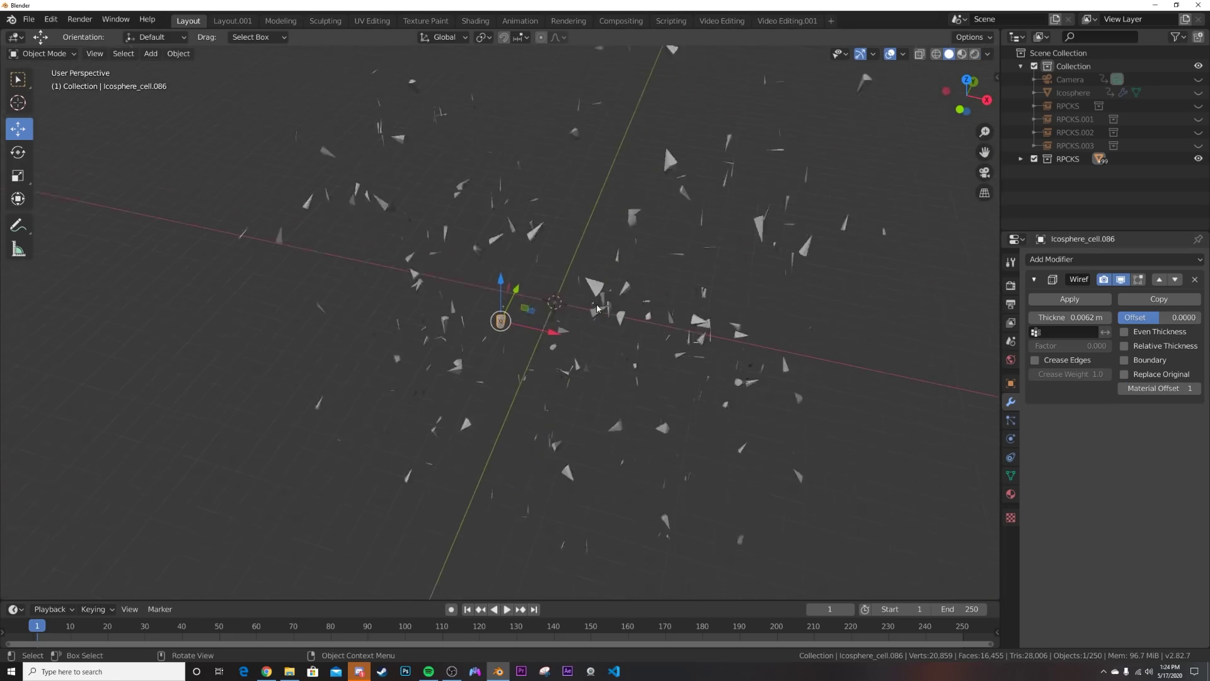
key(z)
click(601, 296)
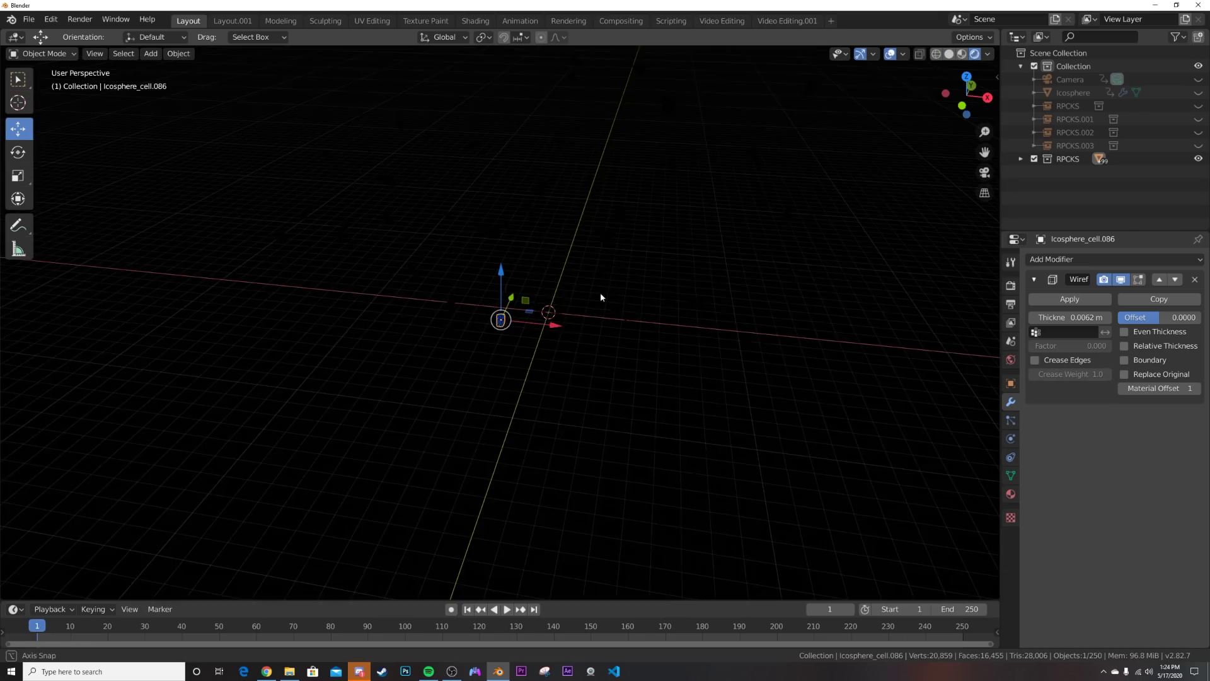
scroll(505, 355, up, 2)
key(a)
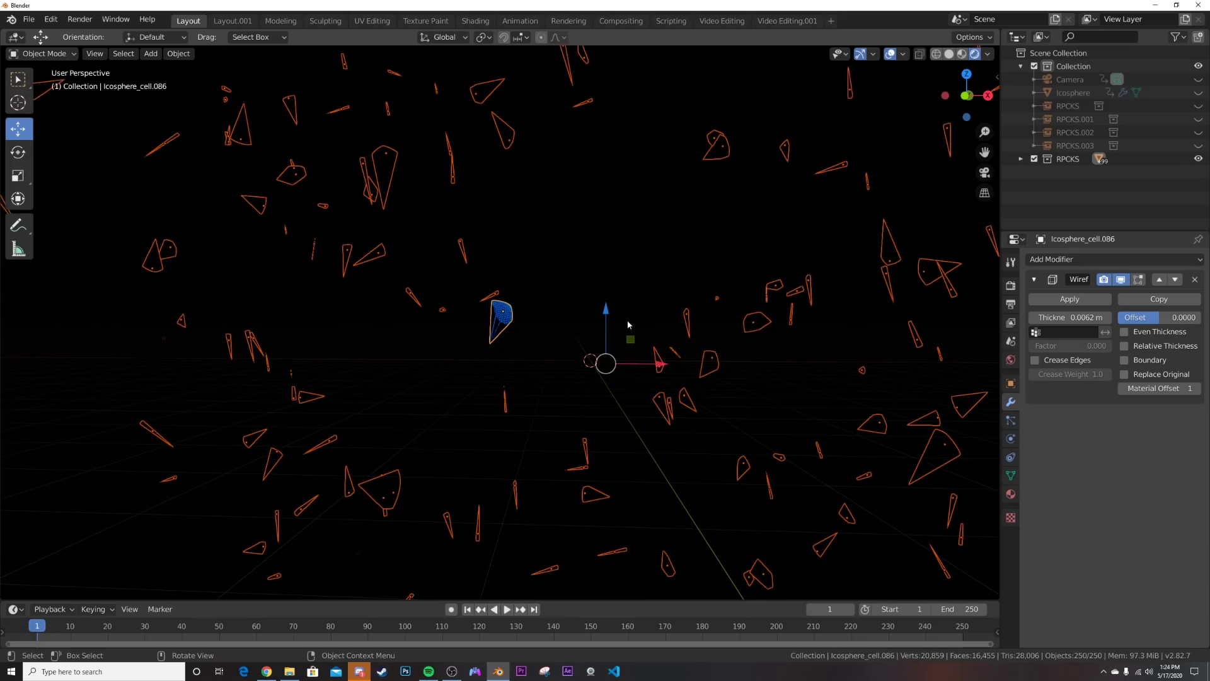
key(ctrl+l)
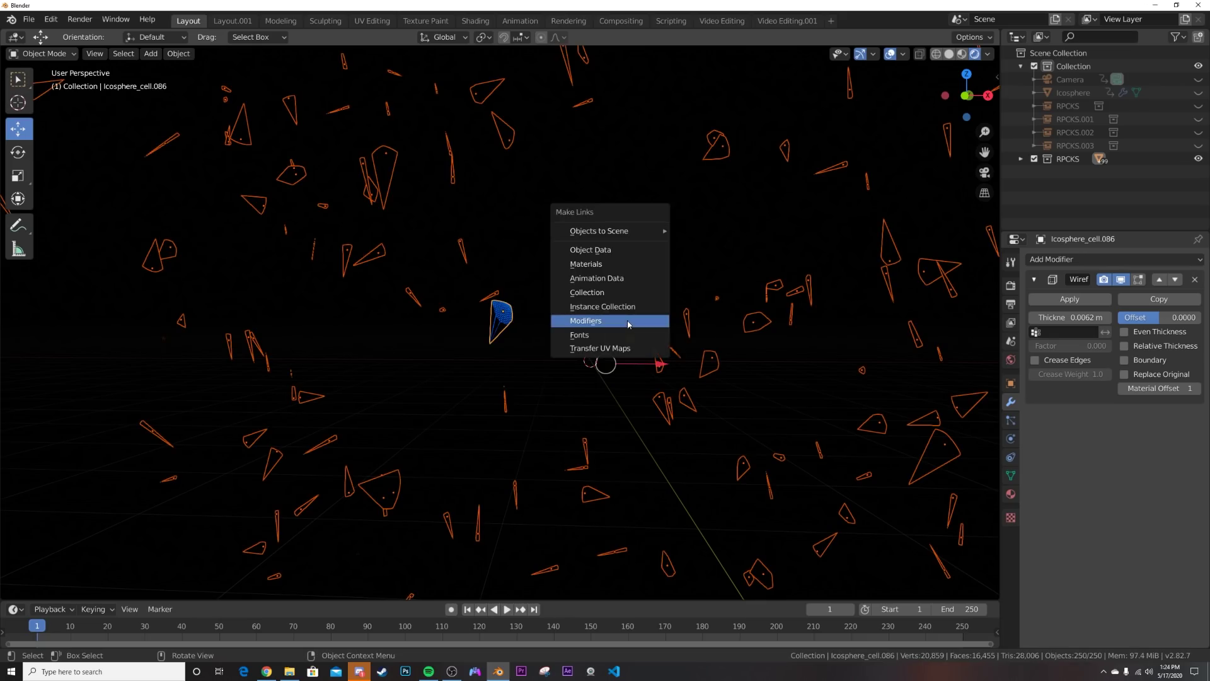
click(628, 325)
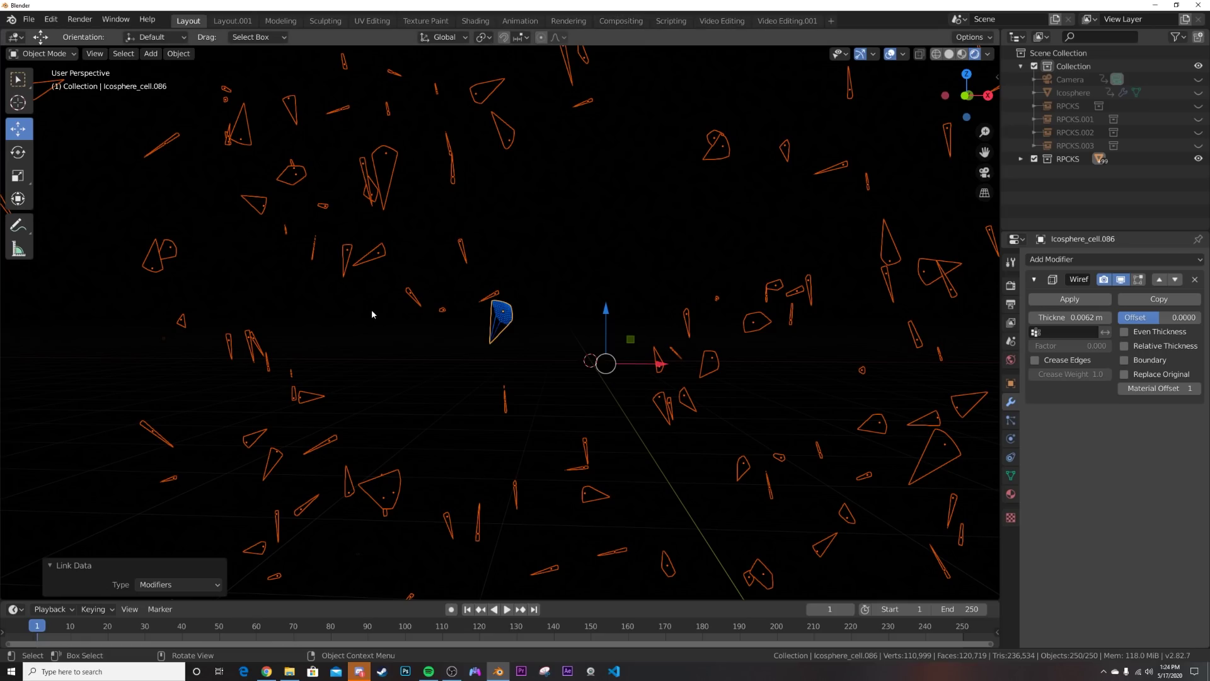
- Link the active fragment's materials to all selected fragments and deselect everything
key(ctrl+l)
click(330, 254)
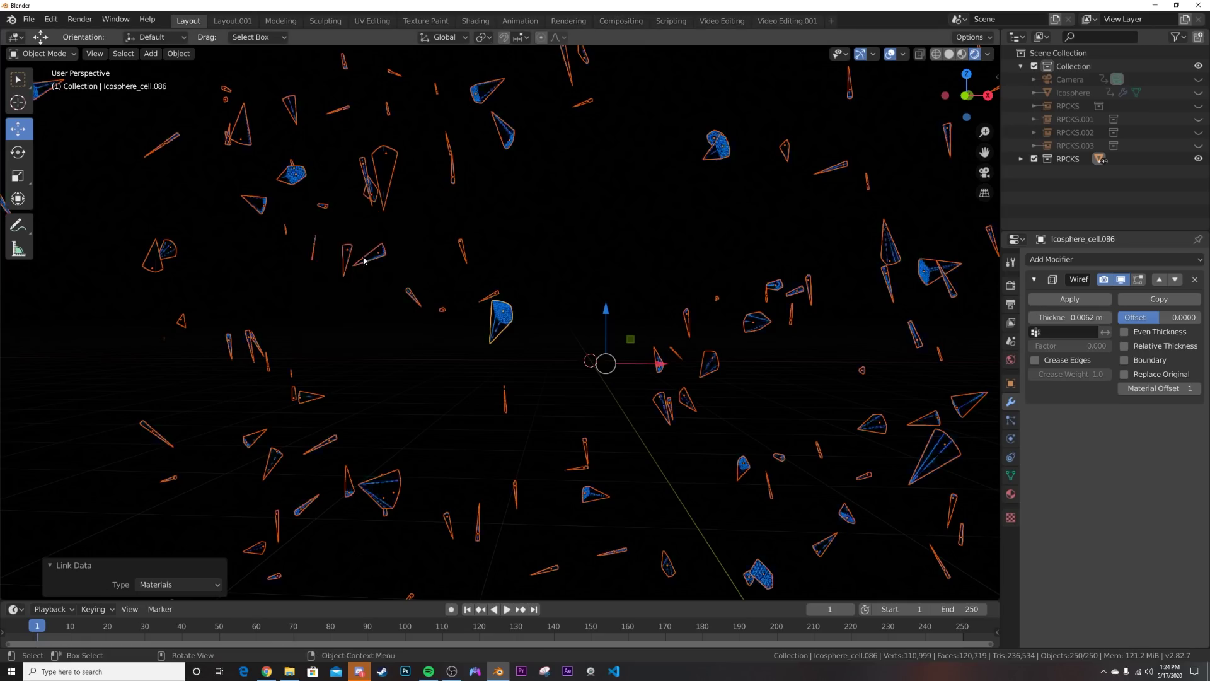
click(537, 230)
middle_drag(537, 217, 573, 218)
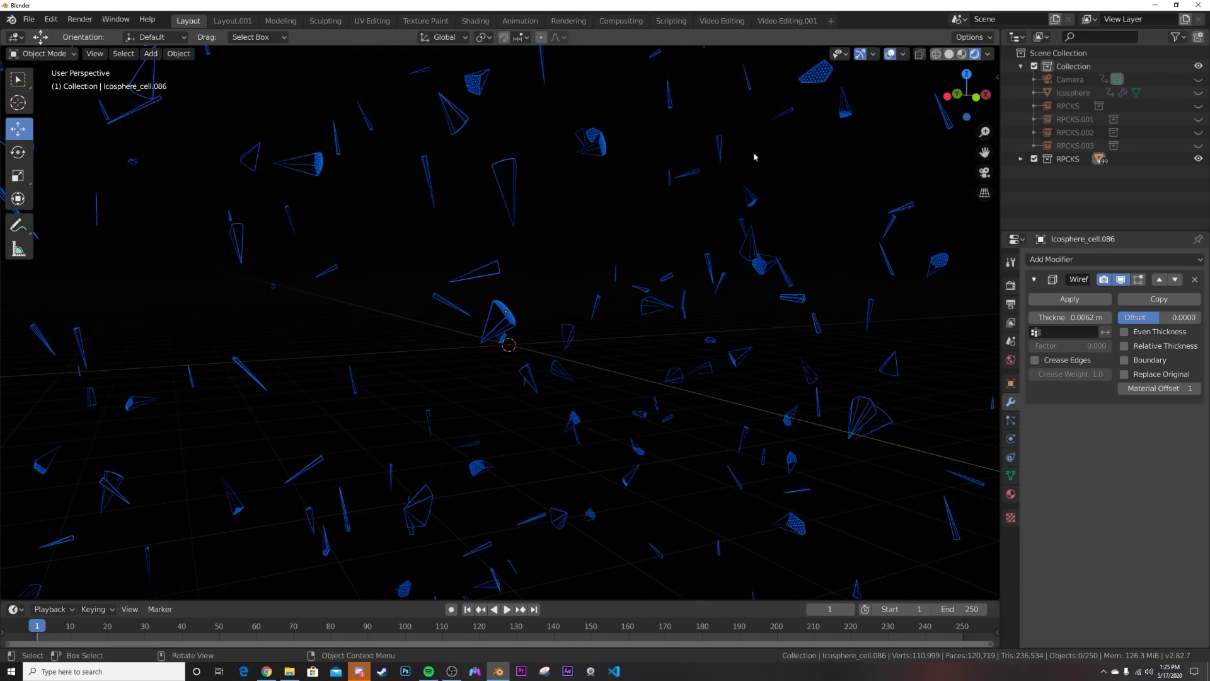
- Unhide all hidden objects and play the animation through the camera view
click(1197, 145)
key(alt+h)
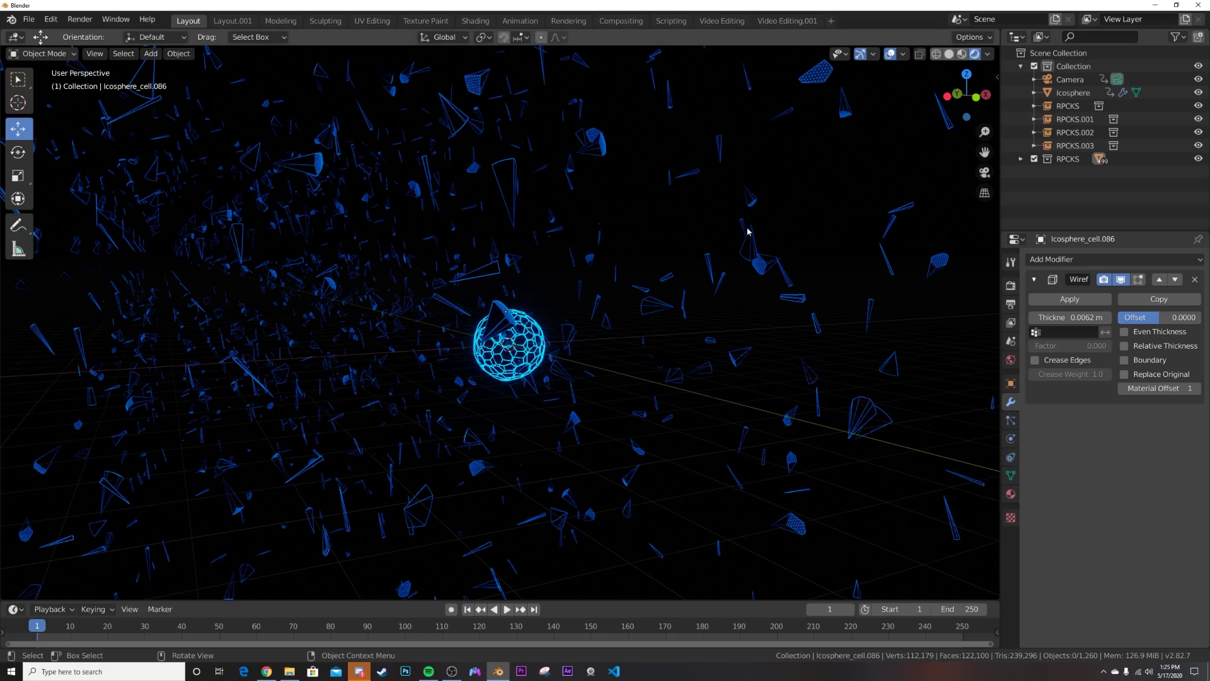
key(KP_0)
key(space)
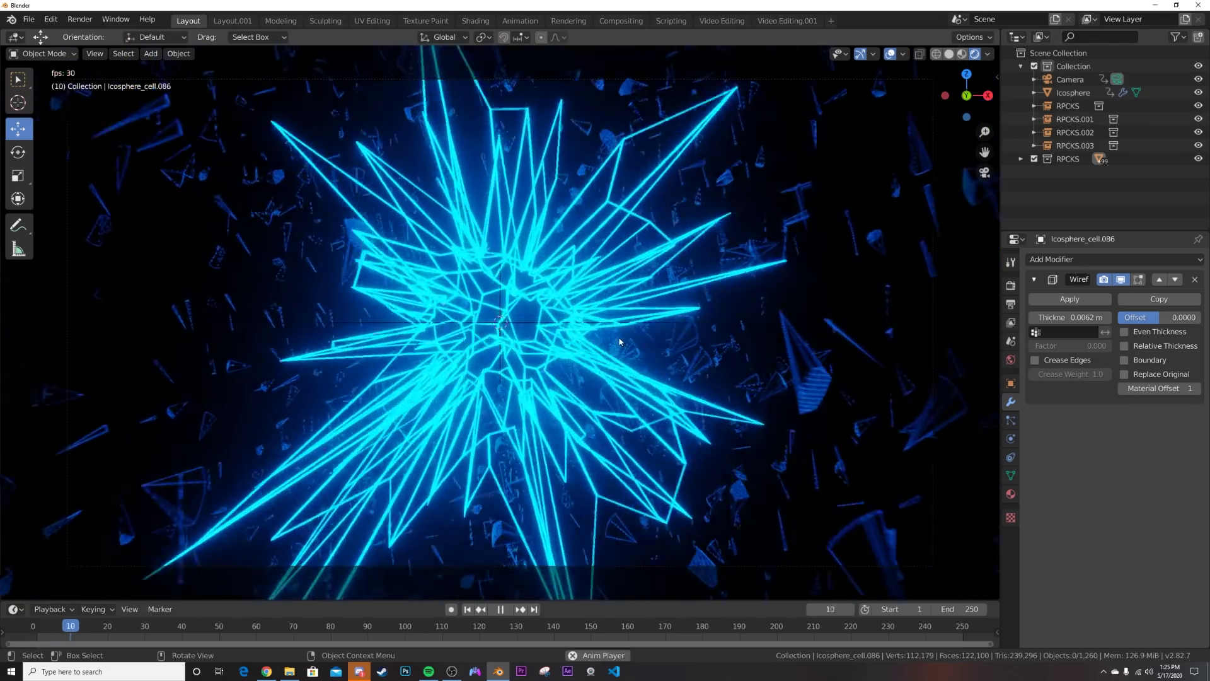
- Stop playback, return to the first frame, and parent the Icosphere to the camera using the Object option
key(space)
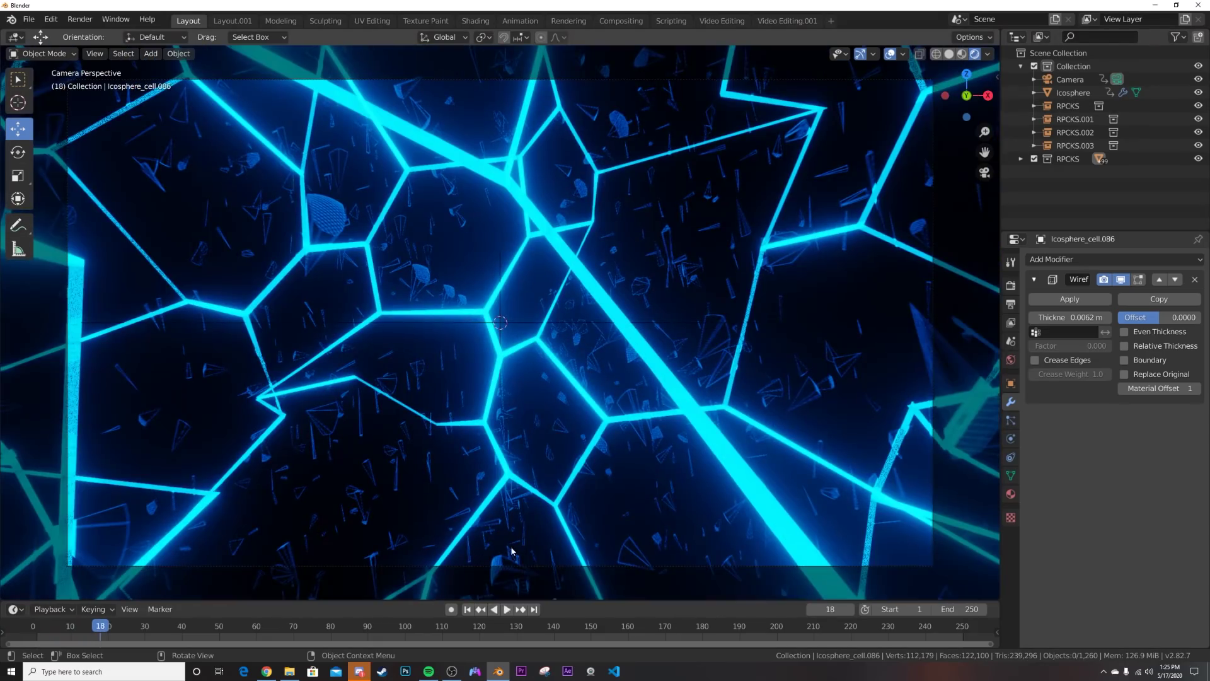
click(467, 609)
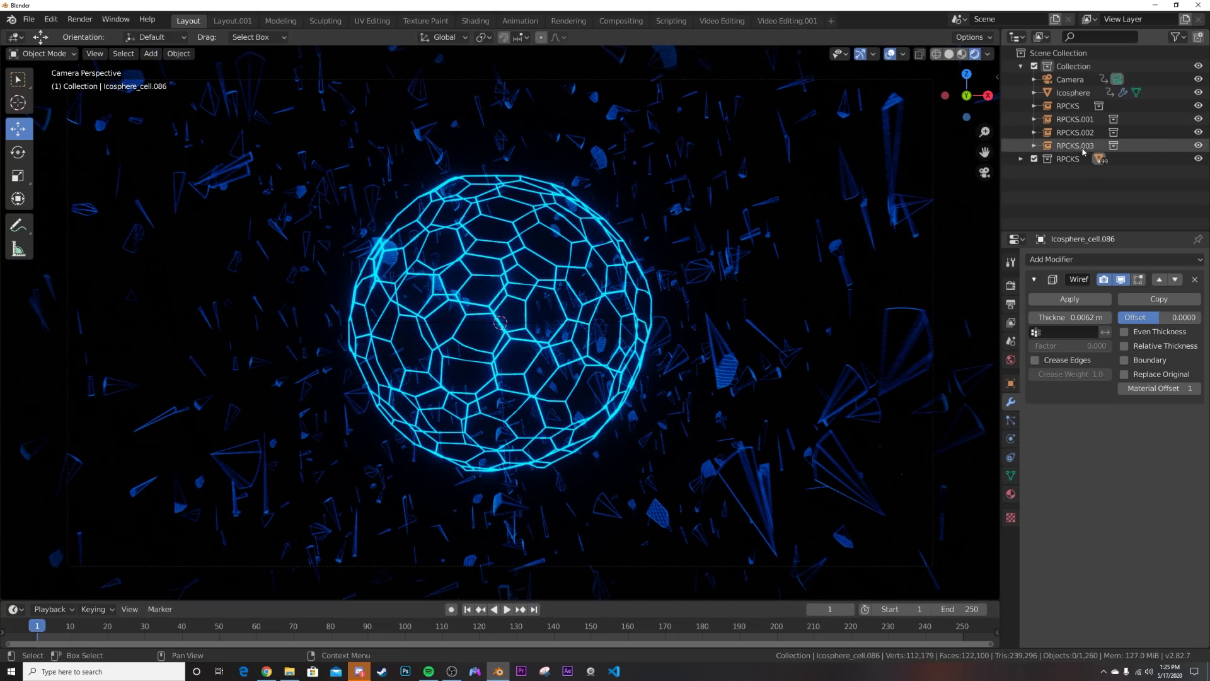
click(1074, 93)
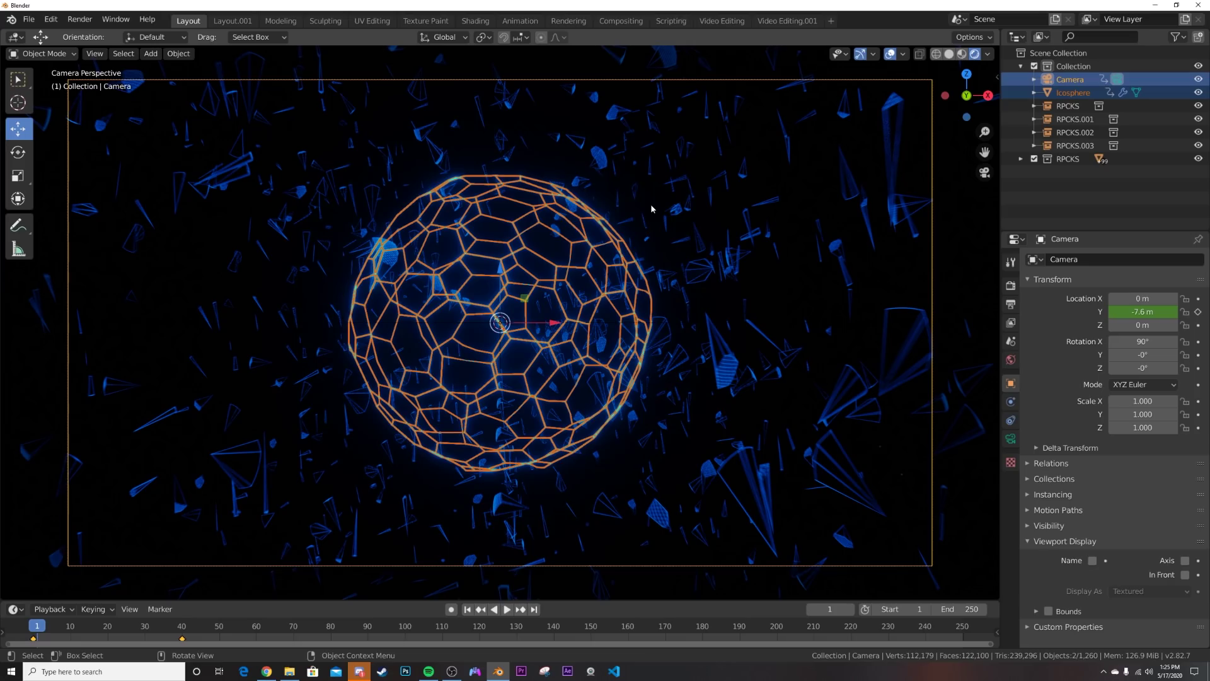
key(ctrl+p)
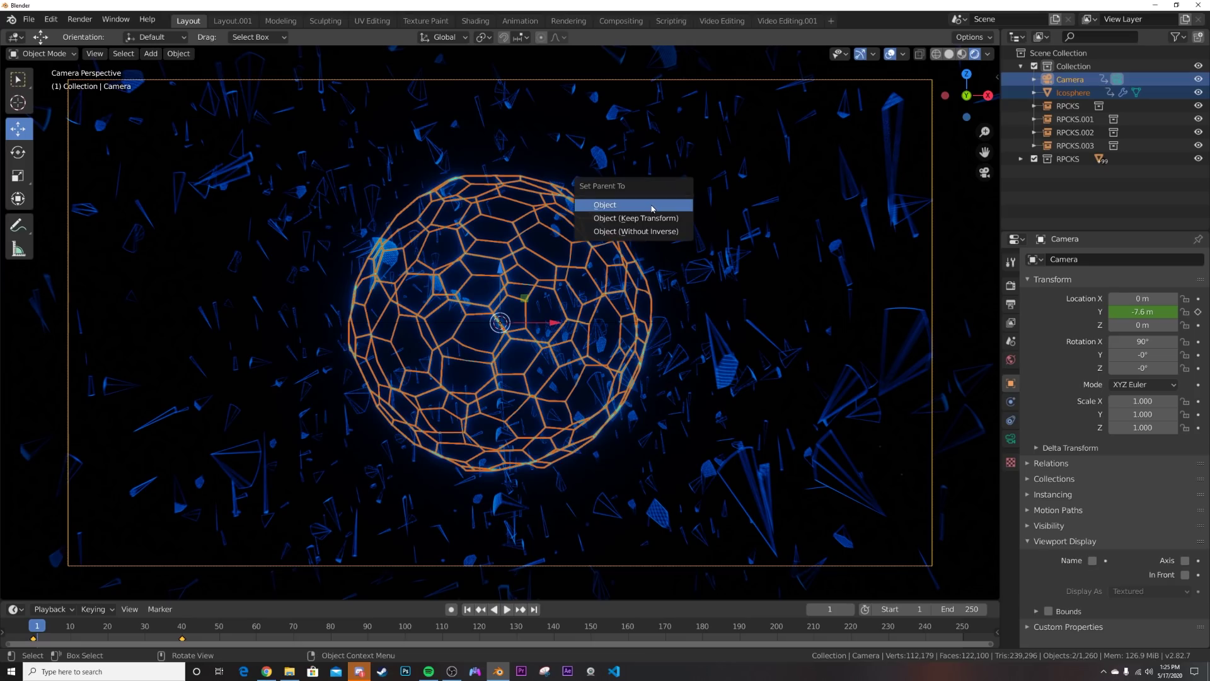
click(653, 209)
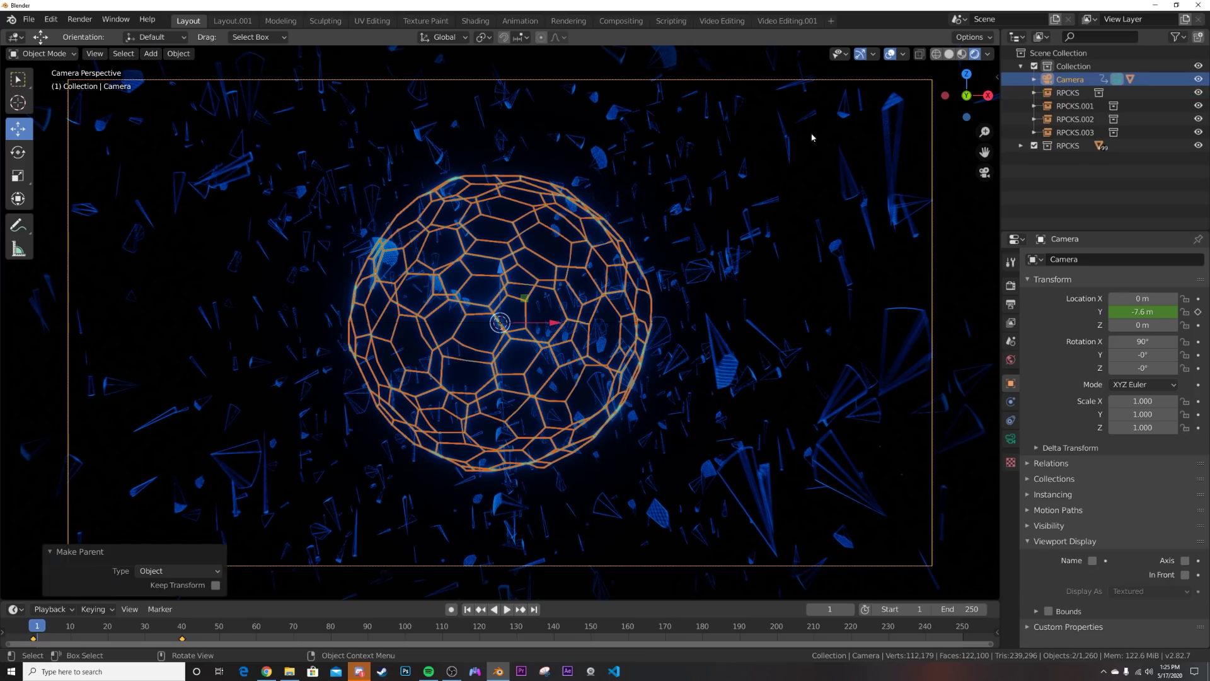
- Hide the viewport gizmos and overlays, play the animation through the camera, and return to the first frame
click(860, 53)
click(890, 53)
key(space)
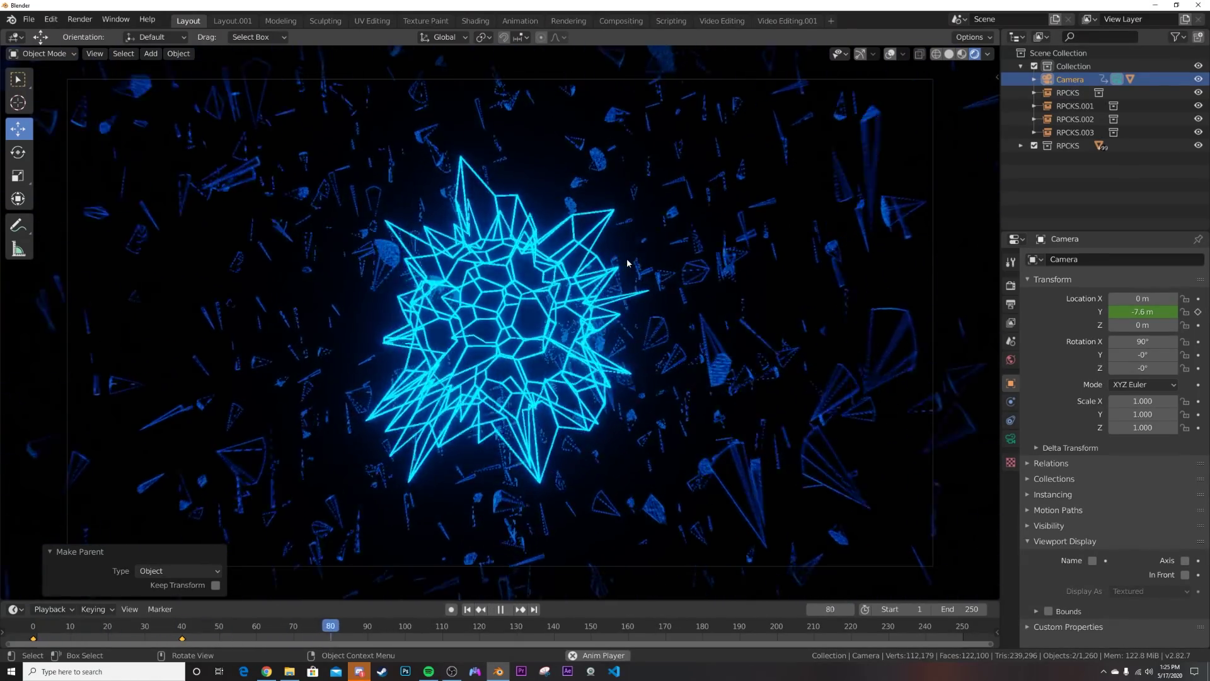
key(space)
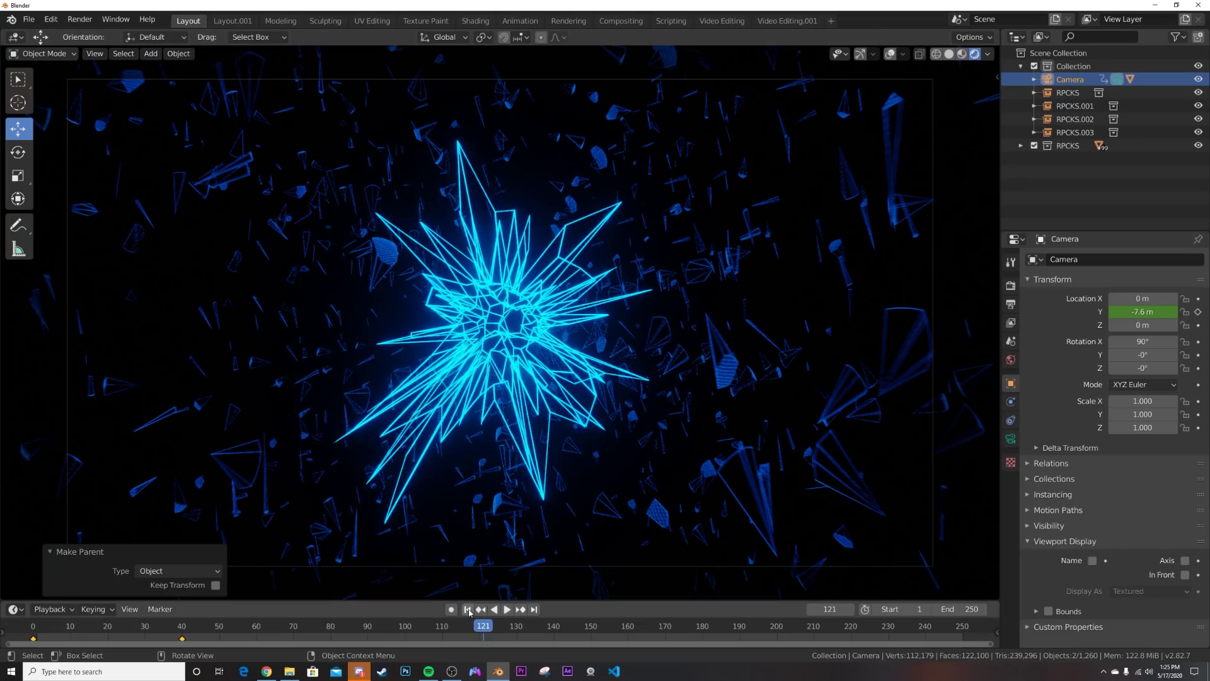
key(shift+Left)
- Switch the viewport to solid shading and show the overlays and gizmos again
key(z)
click(633, 394)
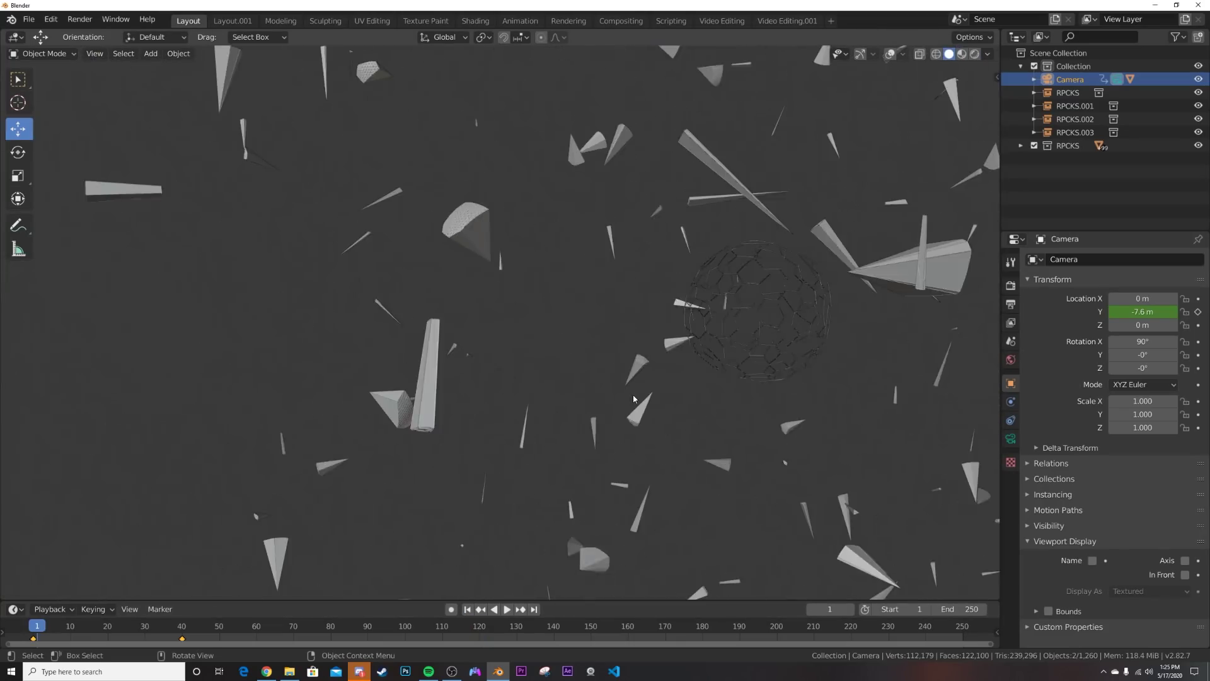
click(890, 54)
click(860, 54)
- Duplicate the four RPCKS collection instances, move the copies 64 m along Y, and deselect everything in the camera view
middle_drag(839, 126, 773, 211)
drag(894, 182, 490, 408)
key(KP_Decimal)
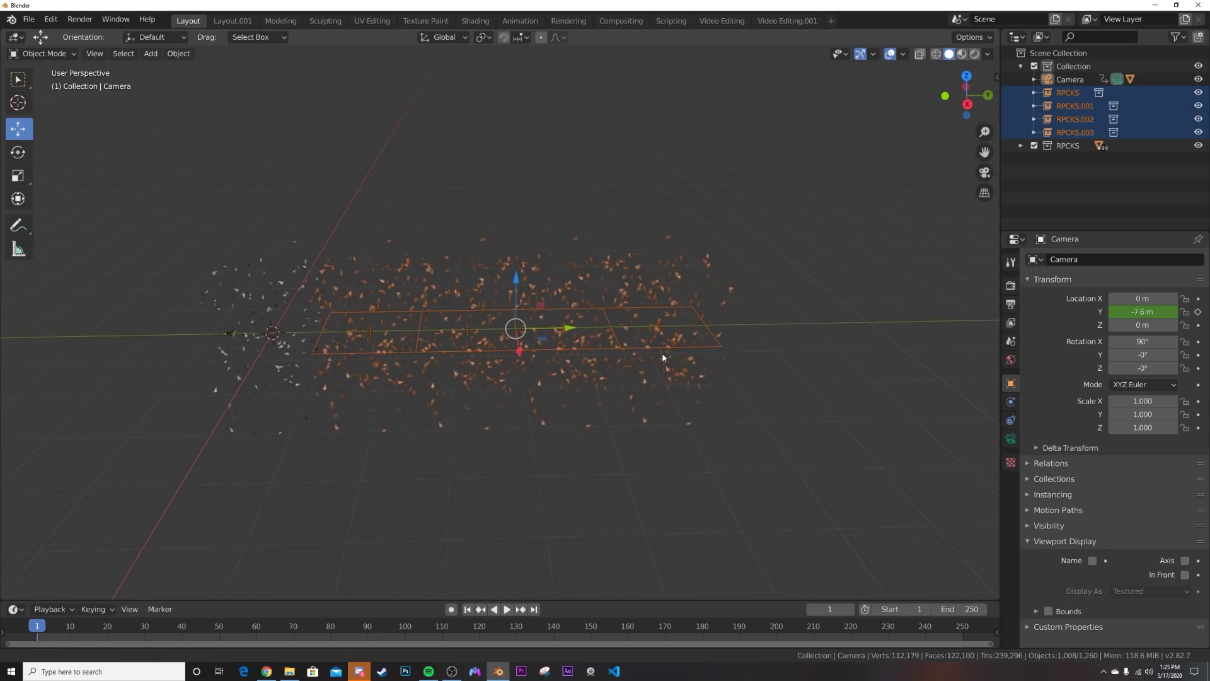
key(shift+d)
middle_drag(592, 332, 494, 343)
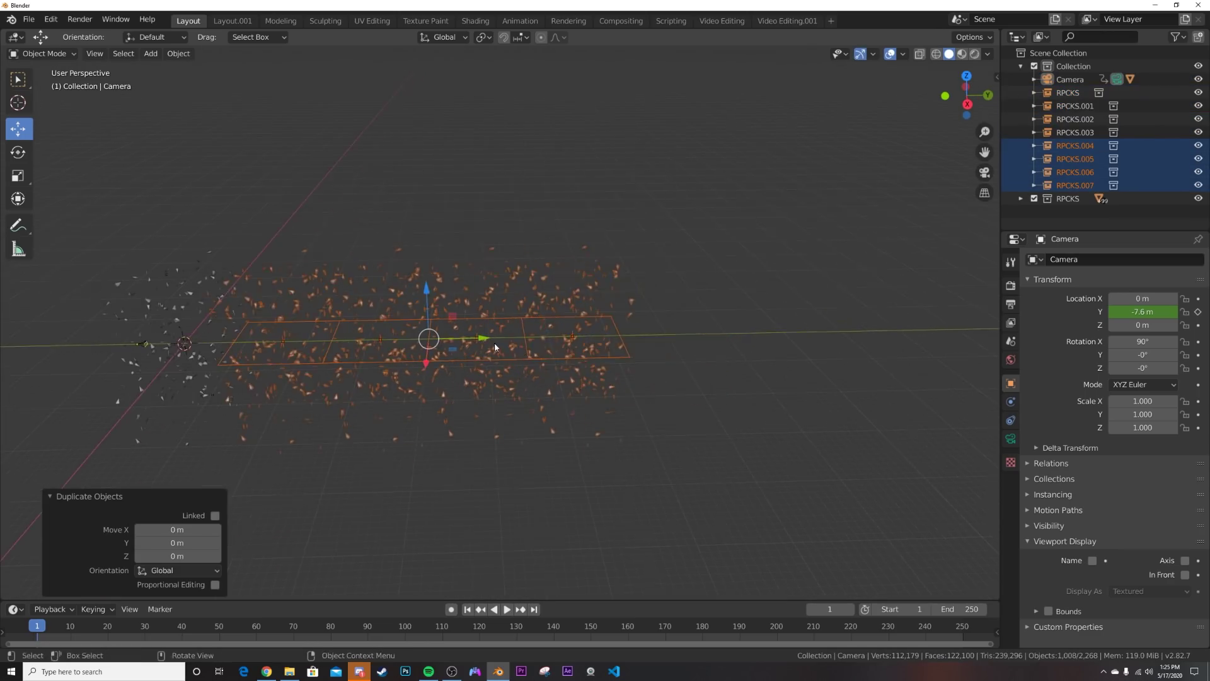
key(g)
key(y)
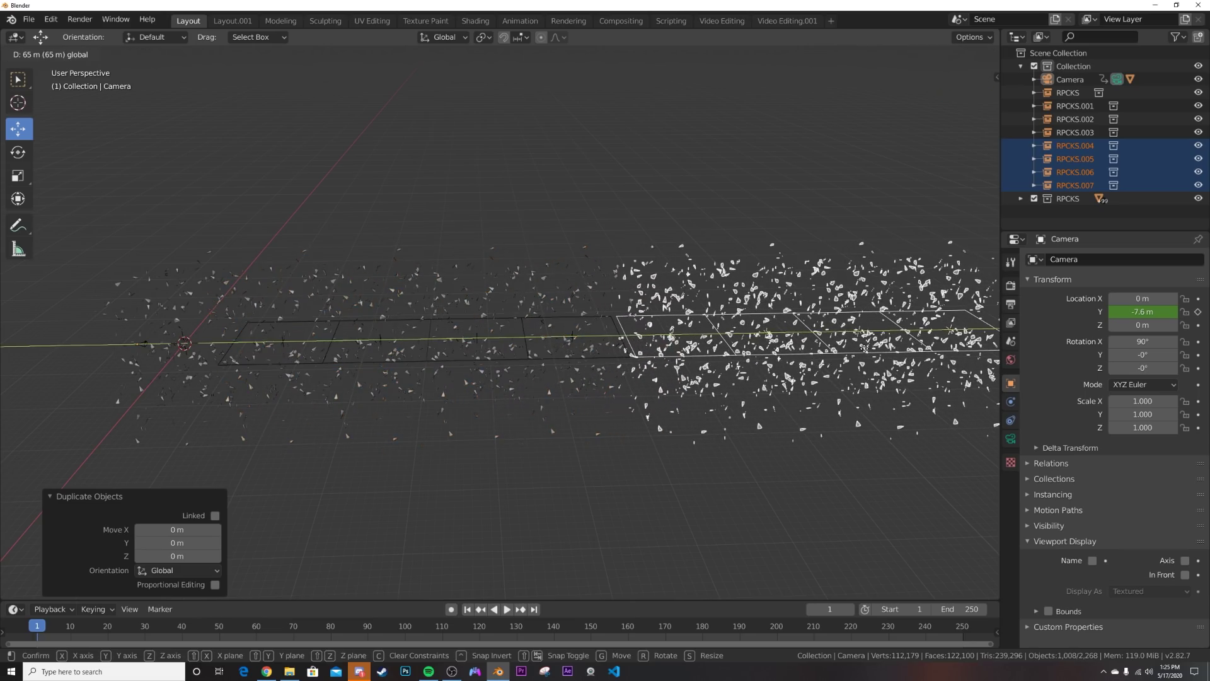
click(863, 348)
key(KP_0)
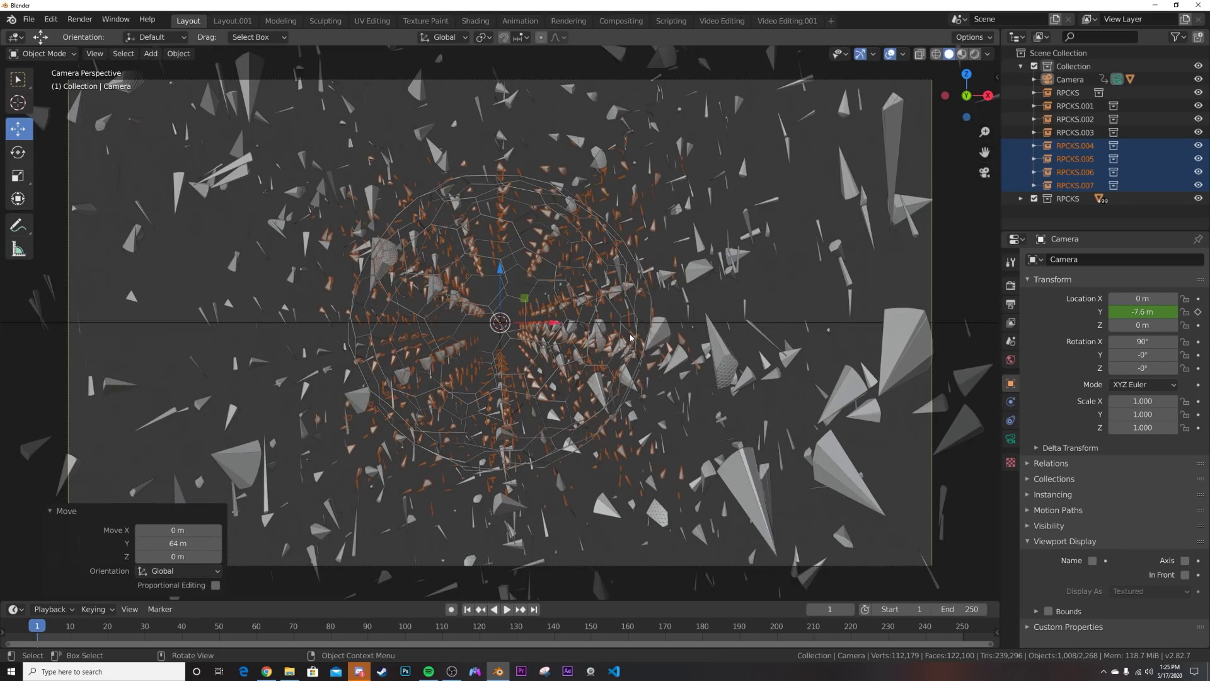
click(794, 301)
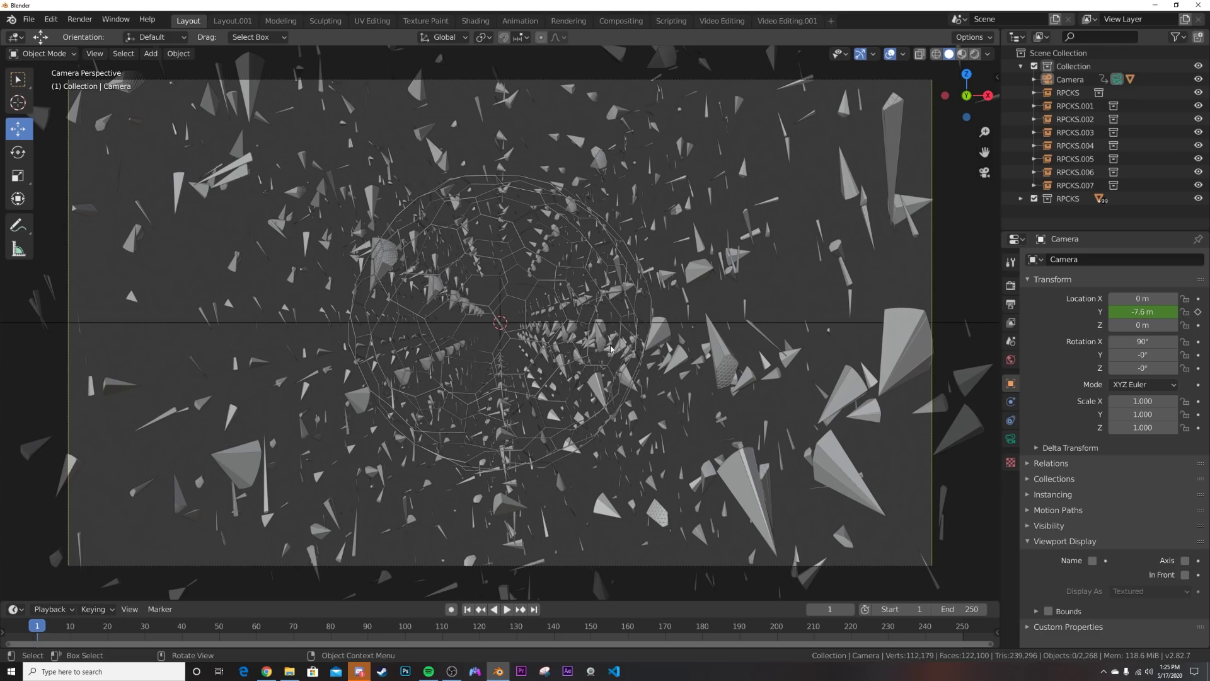
- Switch the camera view to rendered shading and add a point light at the centre of the sphere
key(z)
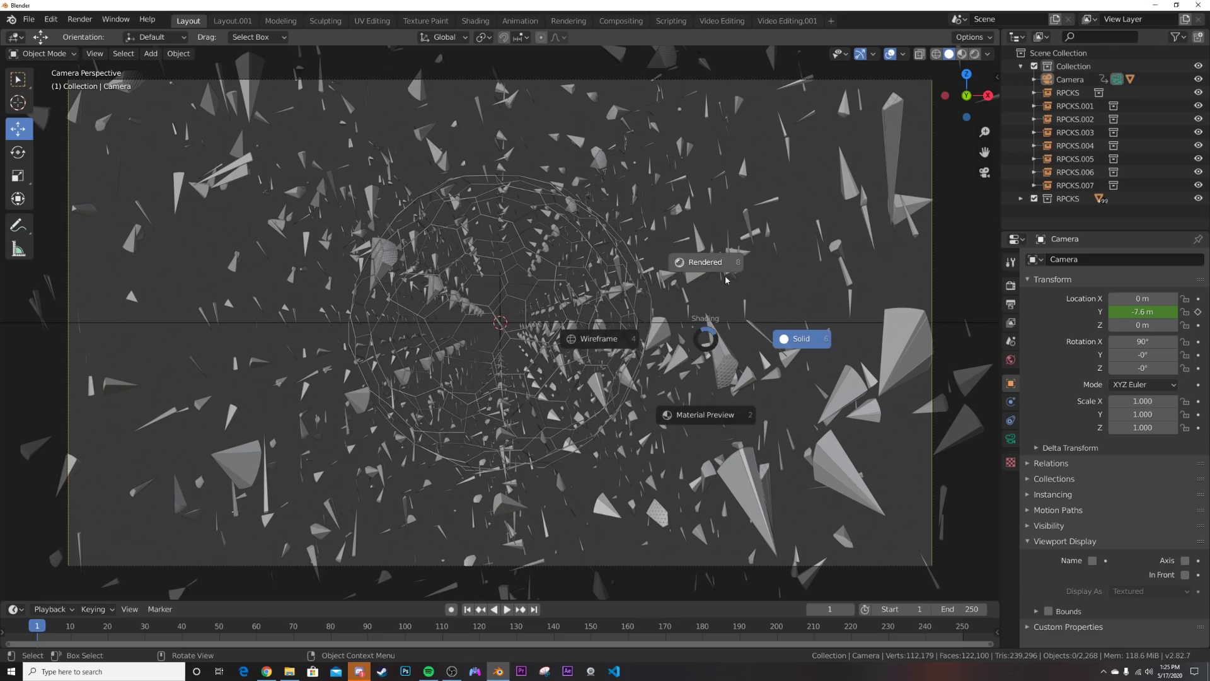
click(709, 333)
key(shift+a)
mouse_move(639, 338)
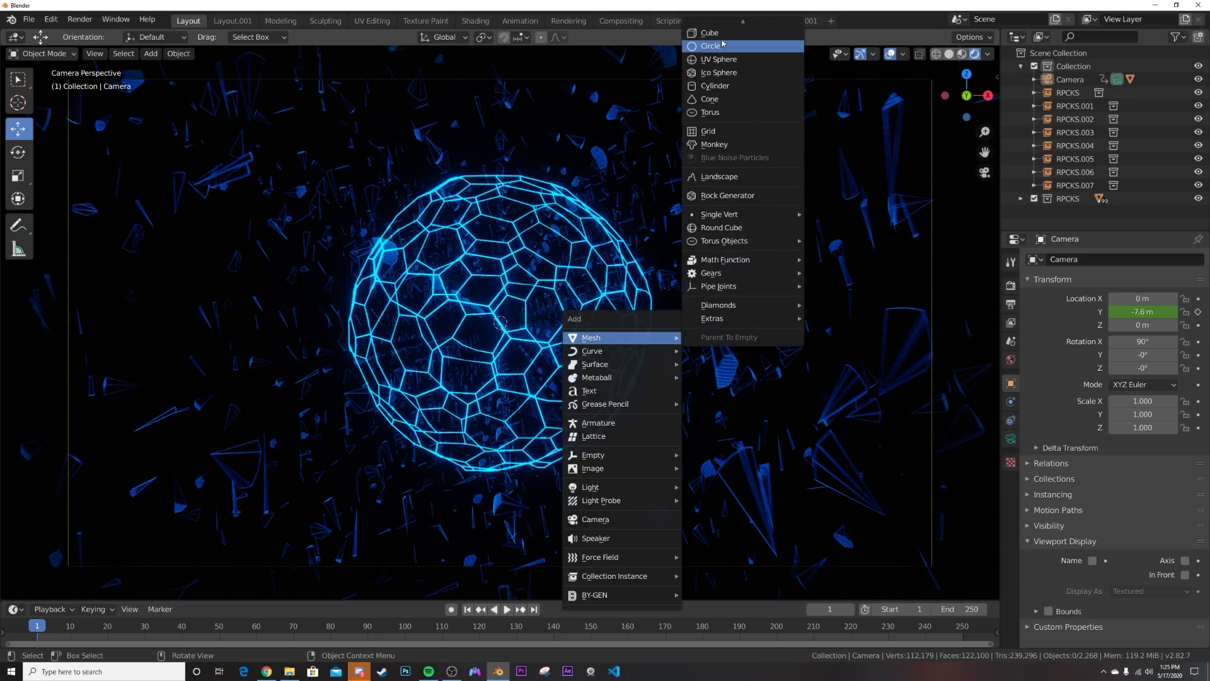
key(shift+a)
mouse_move(565, 239)
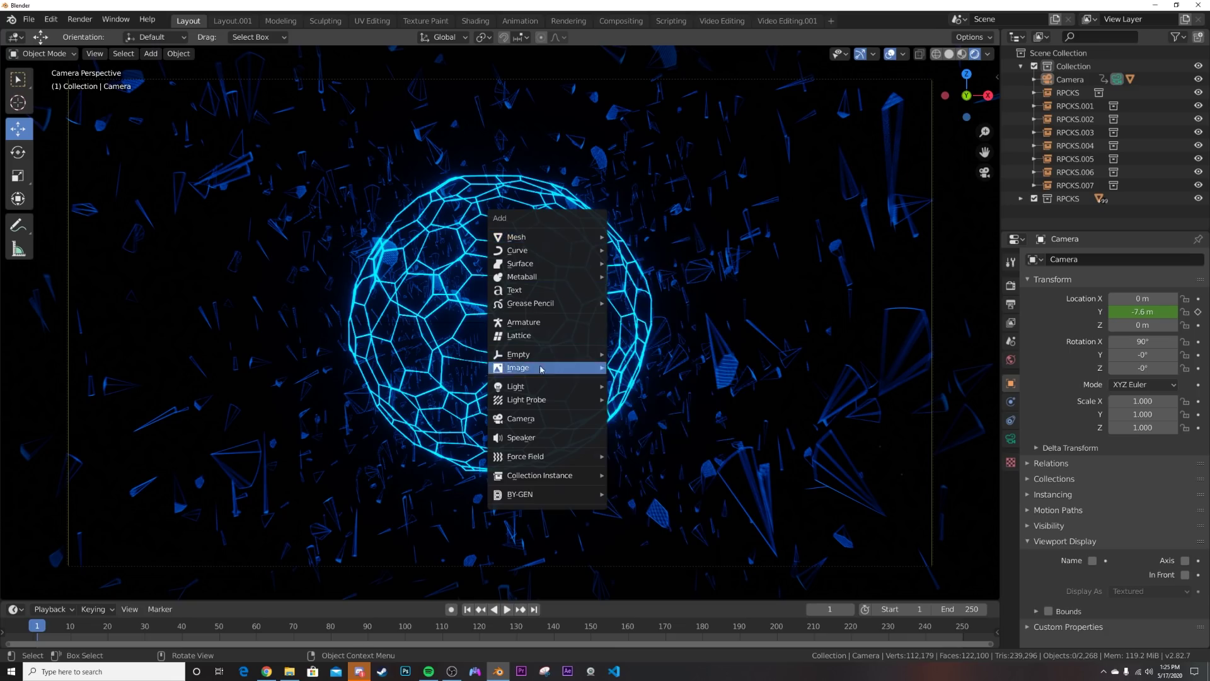
mouse_move(555, 387)
click(624, 387)
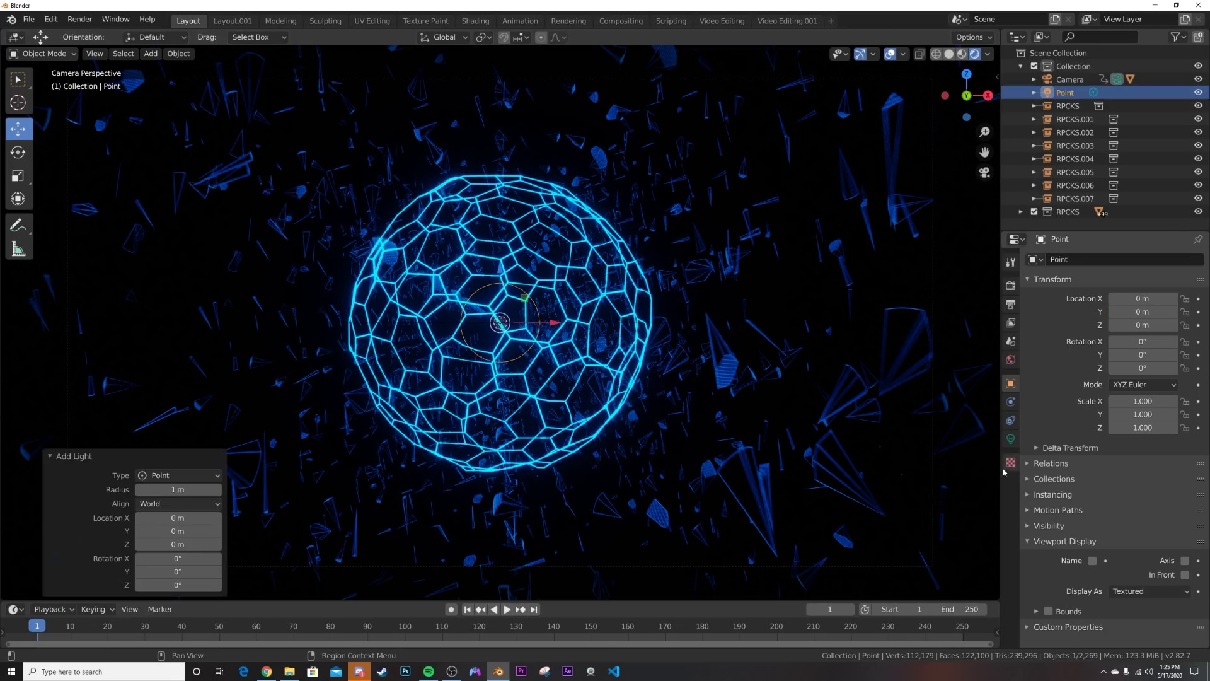
- Set the point light's colour to blue and its power to 208.8 W
click(1011, 439)
click(1150, 330)
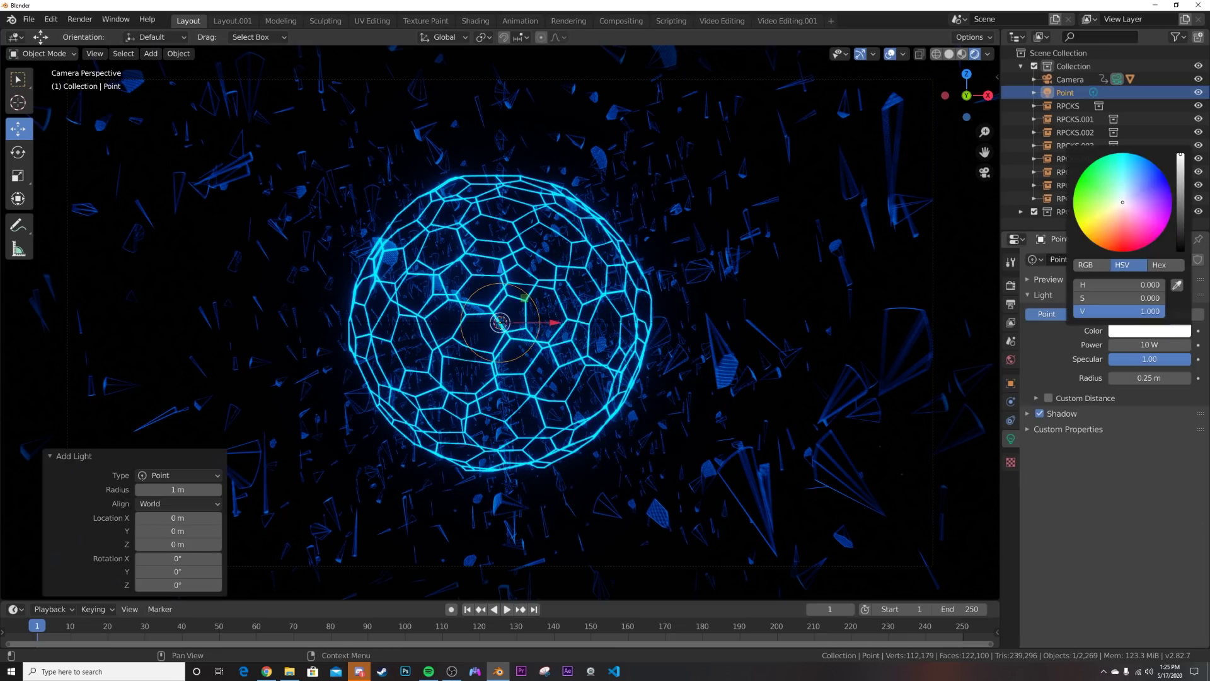
click(1146, 172)
drag(1148, 345, 1191, 344)
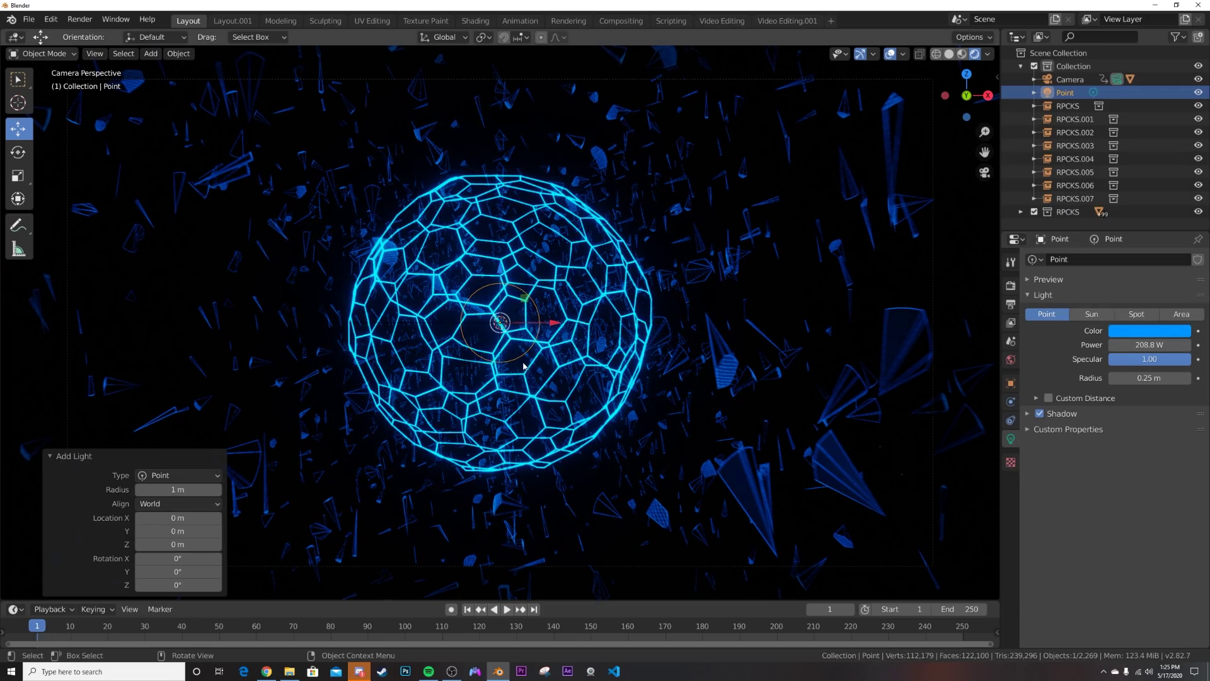
- Add a cube at the scene origin and scale it up by 8 so it encloses the sphere
key(shift+a)
mouse_move(481, 220)
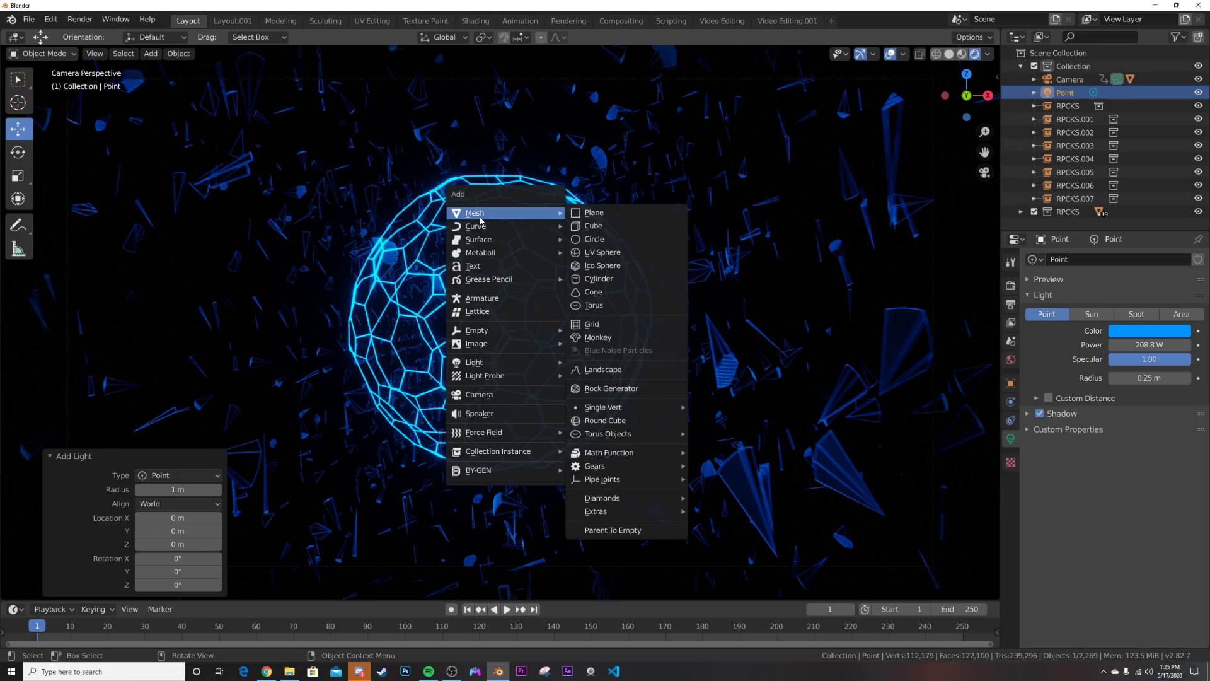
click(592, 227)
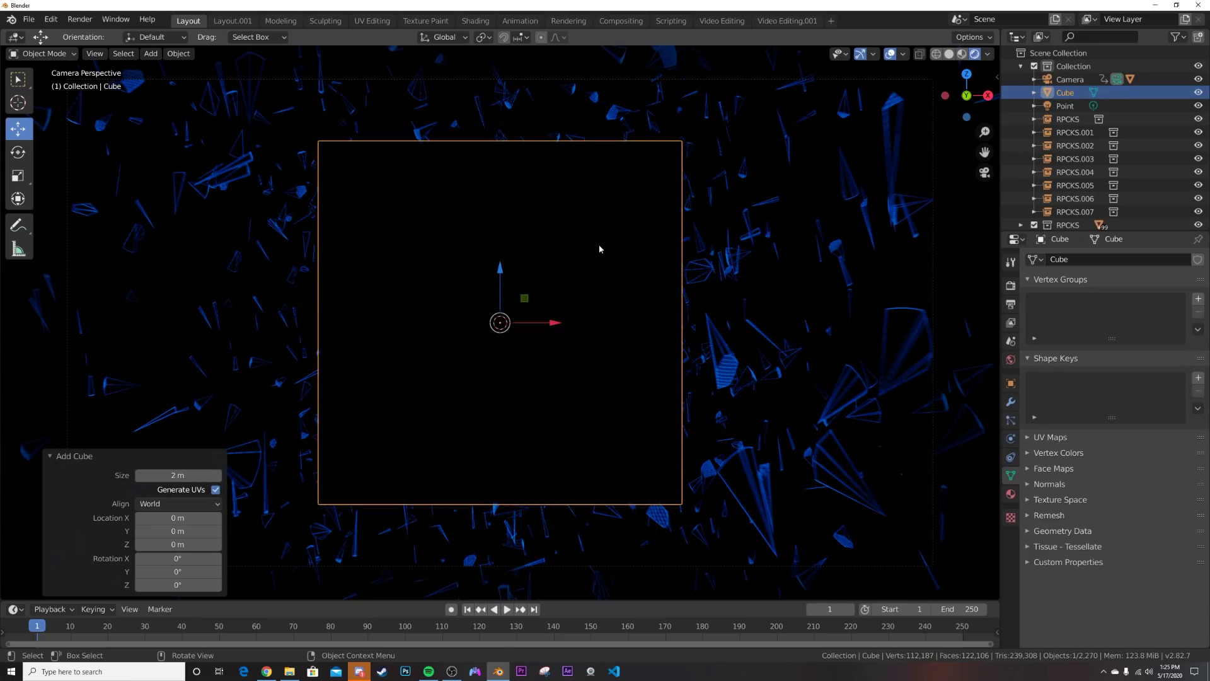
key(s)
key(8)
key(Return)
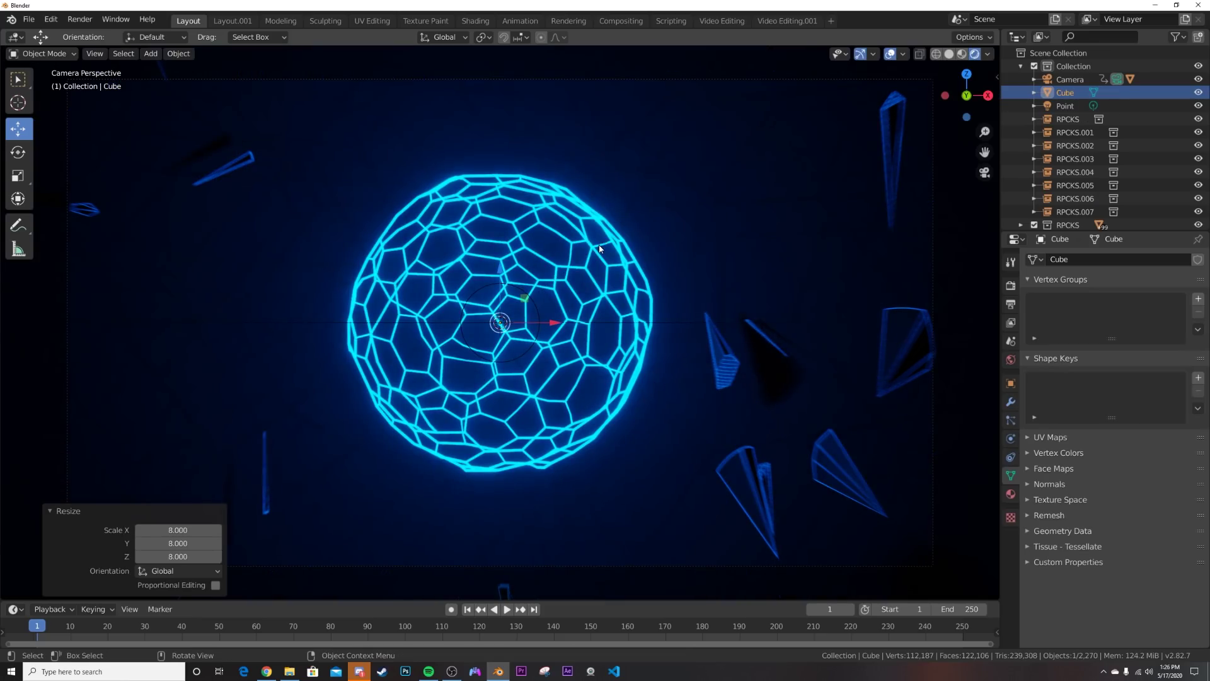
- Move the cube into the RPCKS collection and look at the instances from outside and through the camera
key(m)
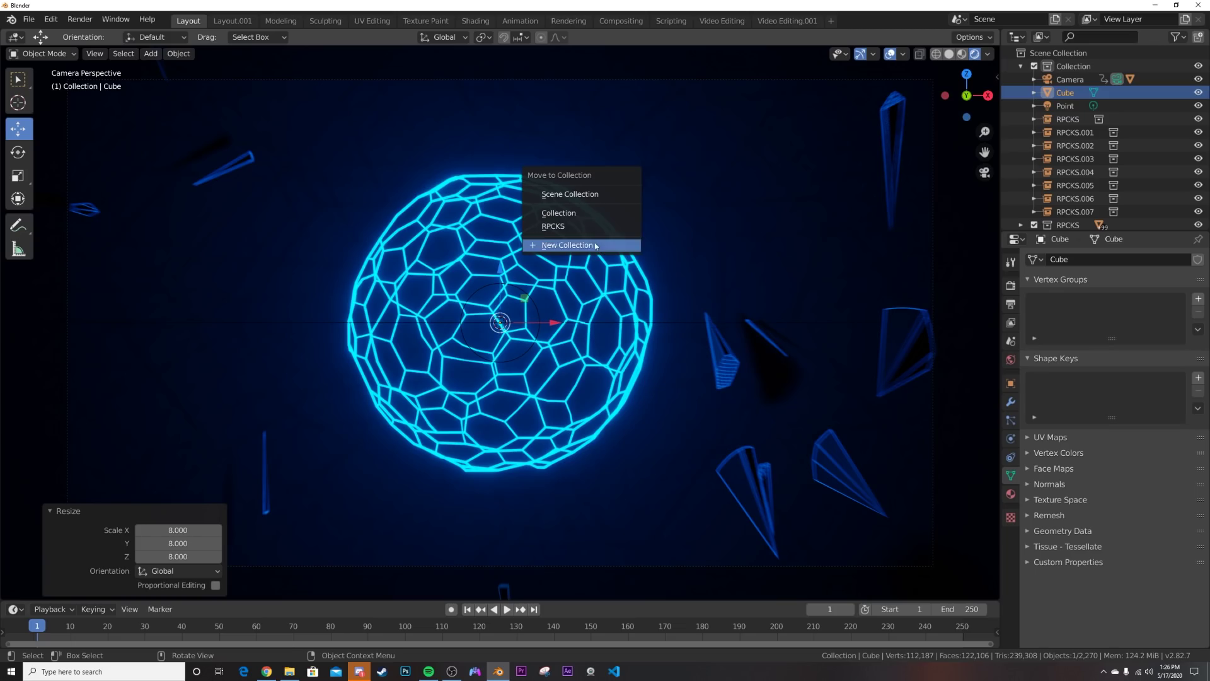
click(554, 227)
key(KP_0)
scroll(554, 318, down, 5)
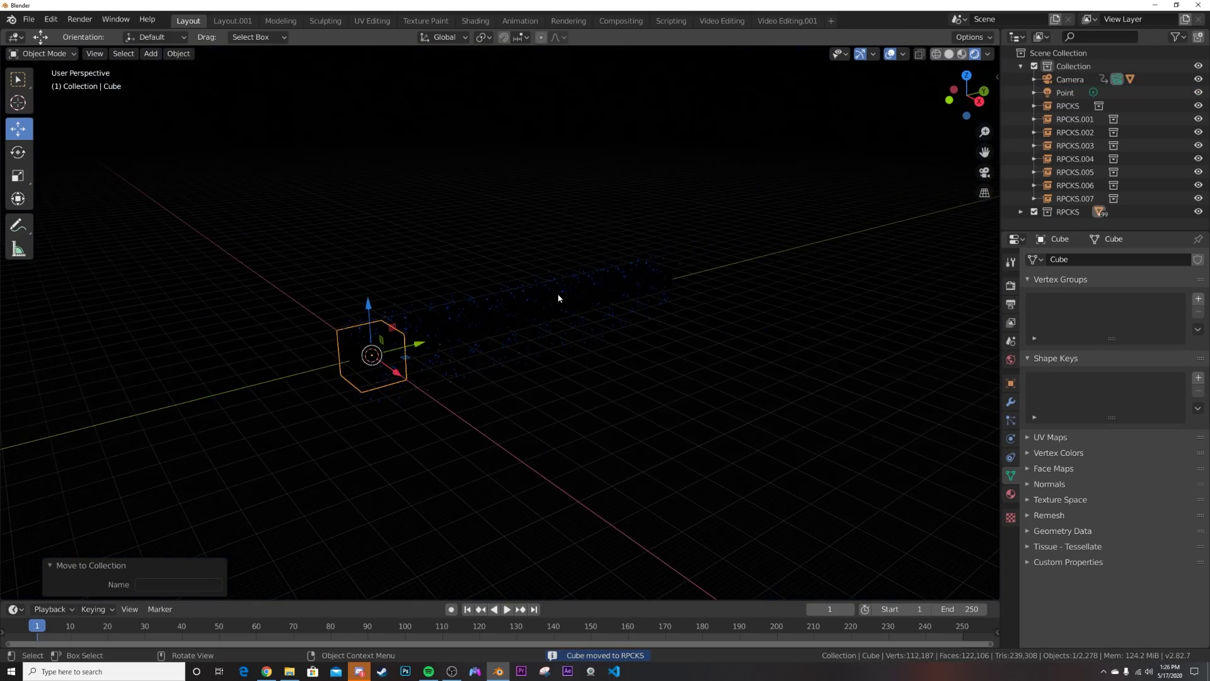
key(KP_0)
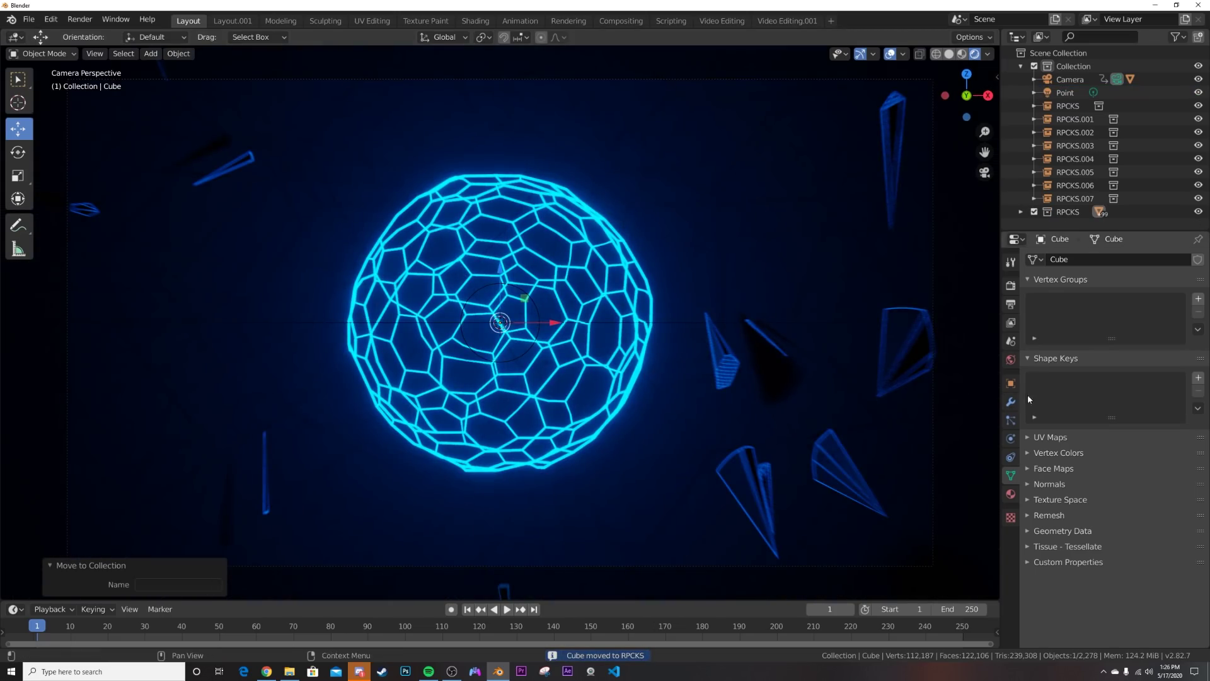
- In the Shading workspace with a rendered camera view, create a new material for the cube and delete its Principled BSDF node
click(476, 20)
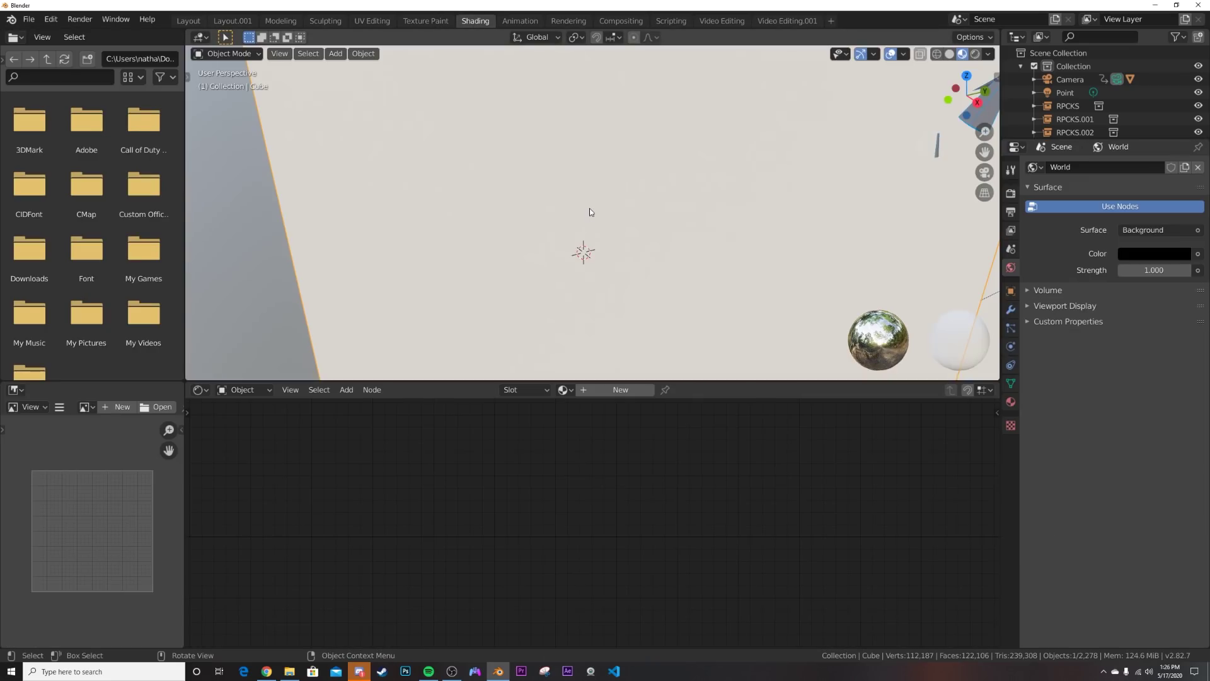
key(KP_0)
key(z)
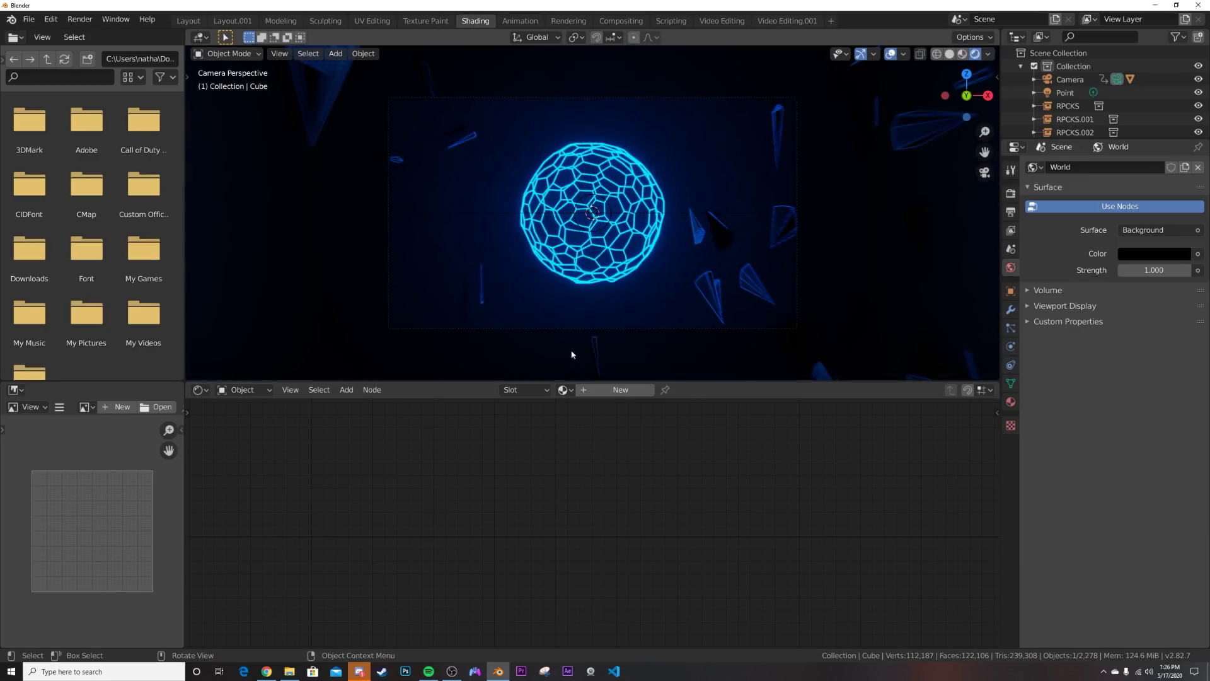
click(618, 390)
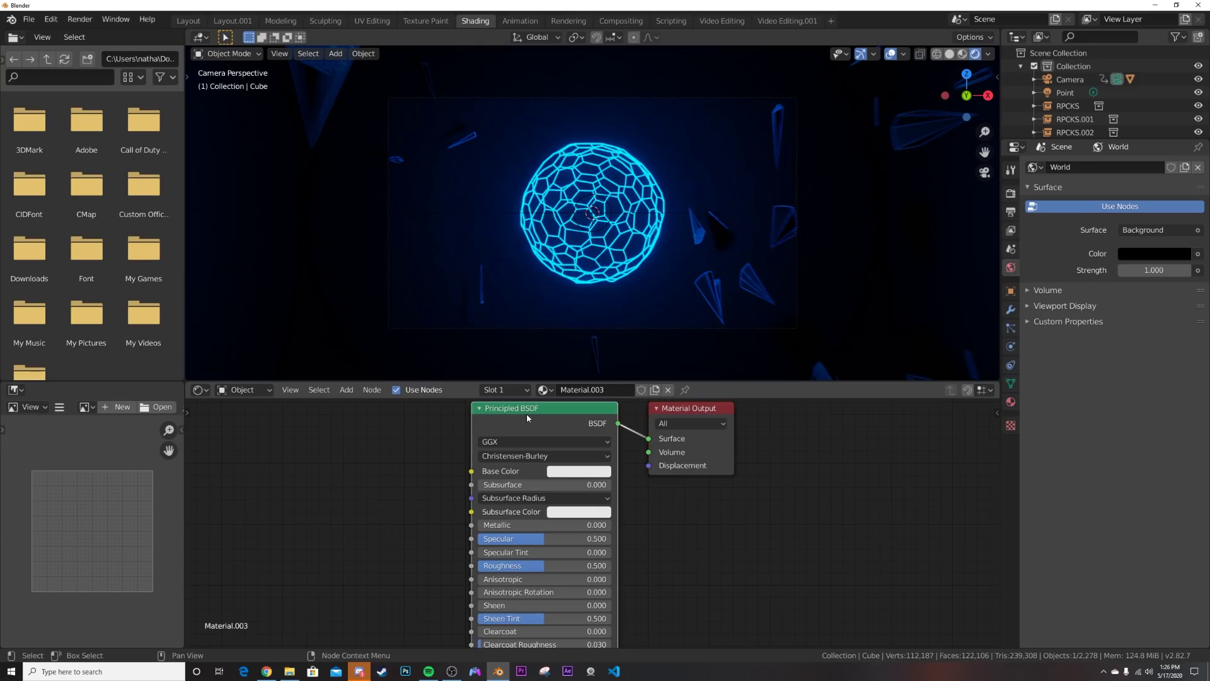
key(x)
- Add a Principled Volume node to the cube's material and link it to the material output
key(shift+a)
click(527, 413)
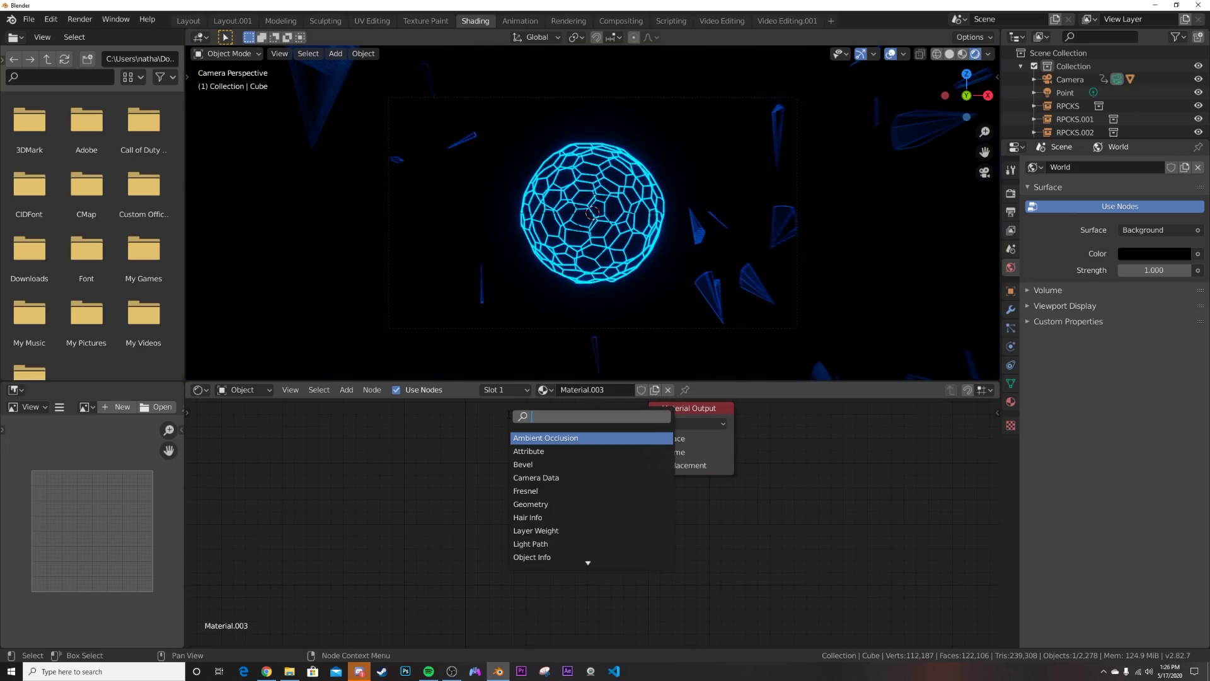
text(VOL)
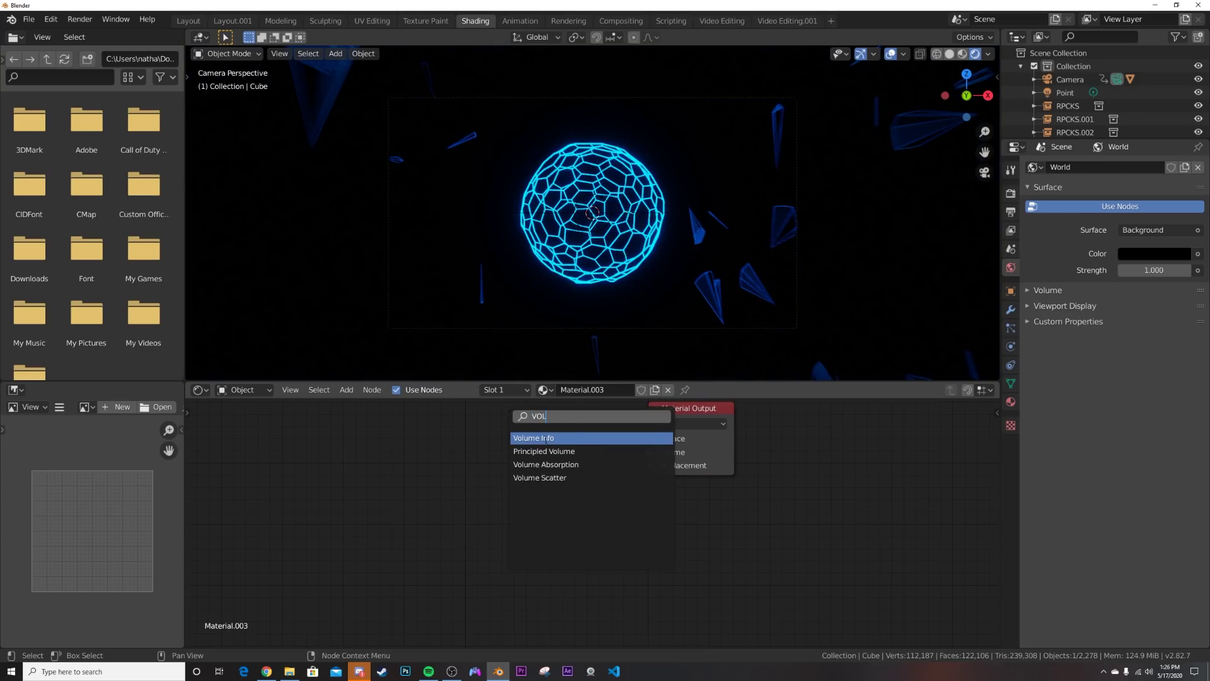
click(544, 452)
drag(593, 461, 648, 438)
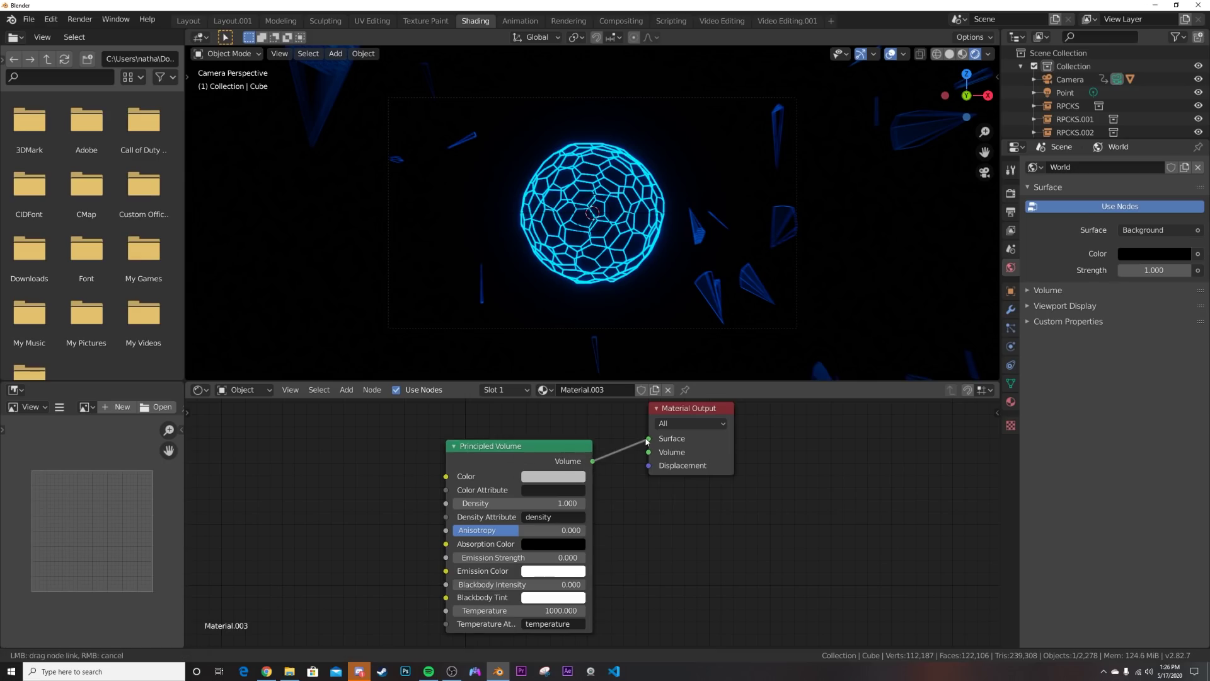
- Move the Principled Volume link to the output's Volume input and set the volume density to 0.120
mouse_move(555, 503)
mouse_down()
mouse_move(495, 503)
mouse_move(541, 499)
mouse_up()
drag(649, 438, 649, 452)
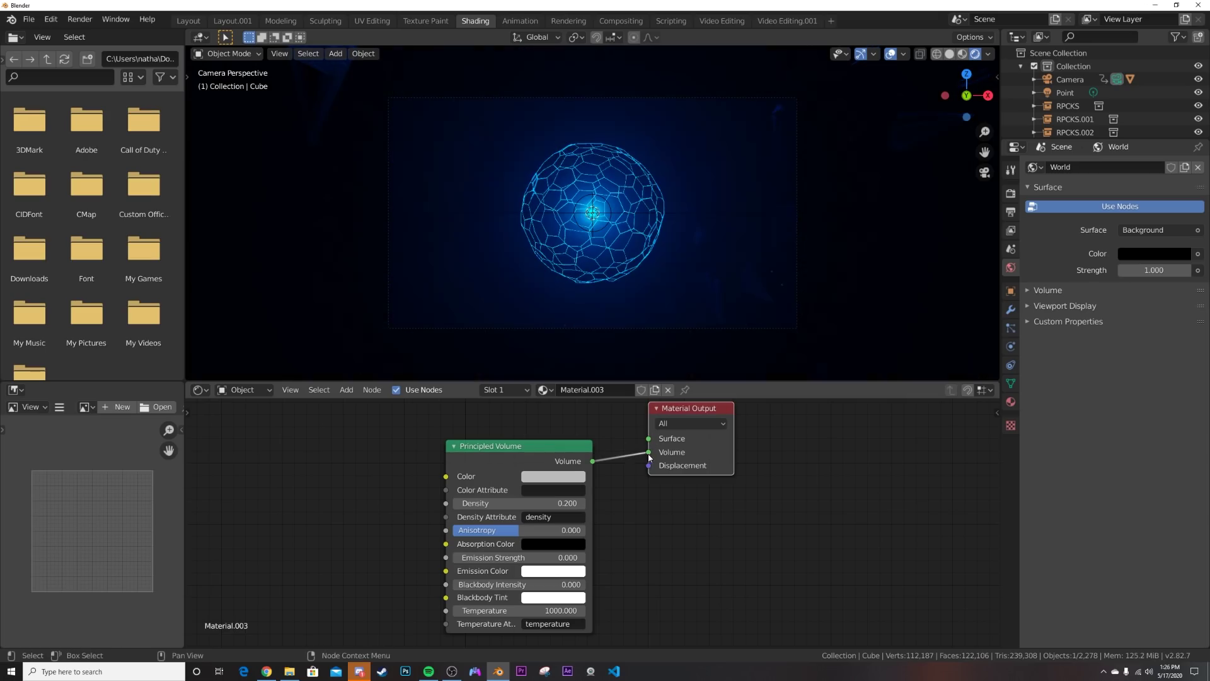
scroll(517, 504, up, 2)
drag(504, 494, 483, 494)
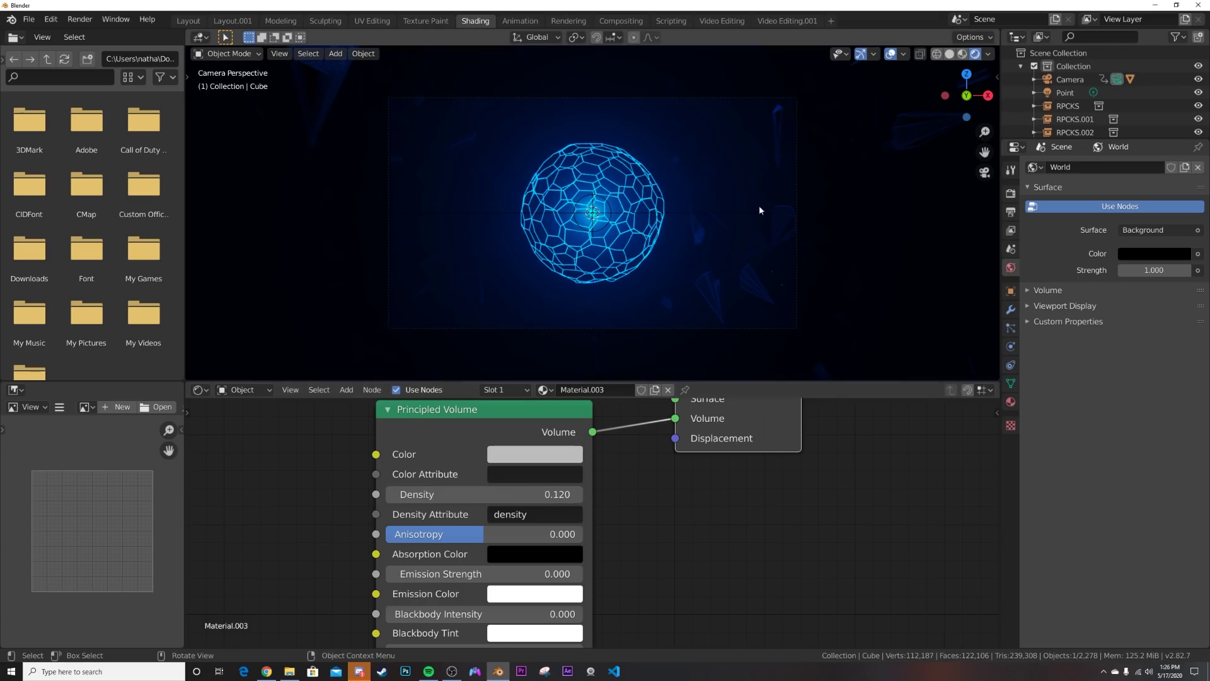
- Return to the Layout workspace and hide the viewport gizmos and overlays for a clean rendered camera view
click(188, 21)
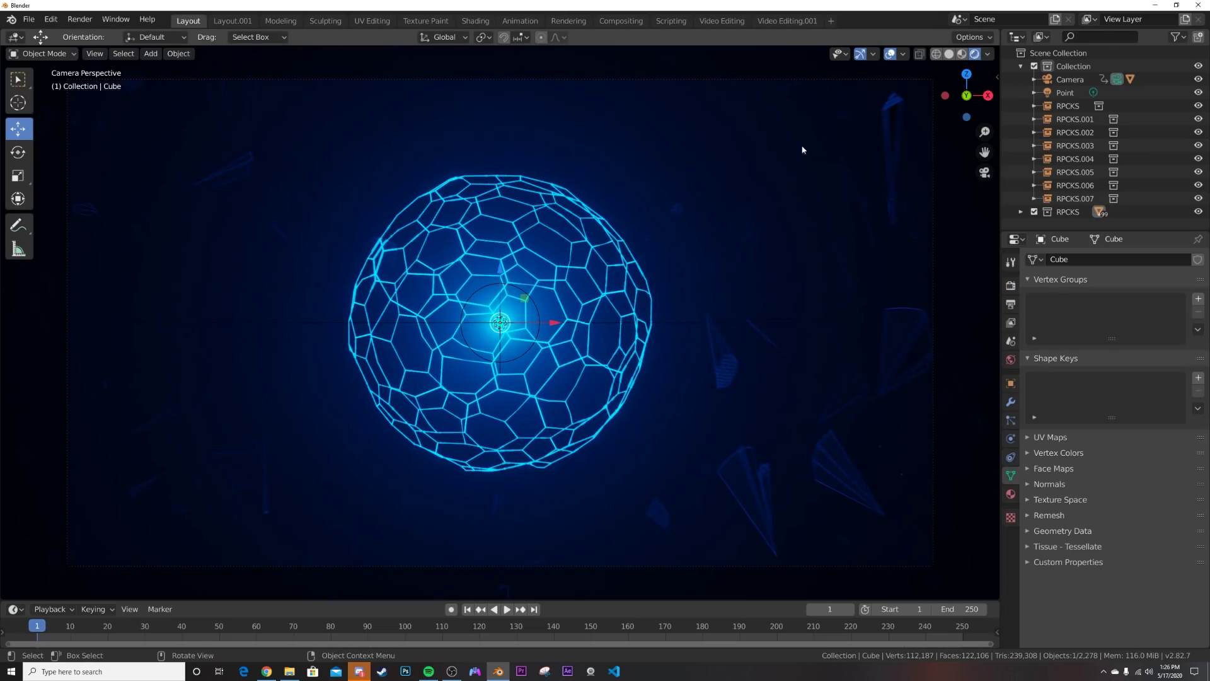
click(838, 56)
click(891, 54)
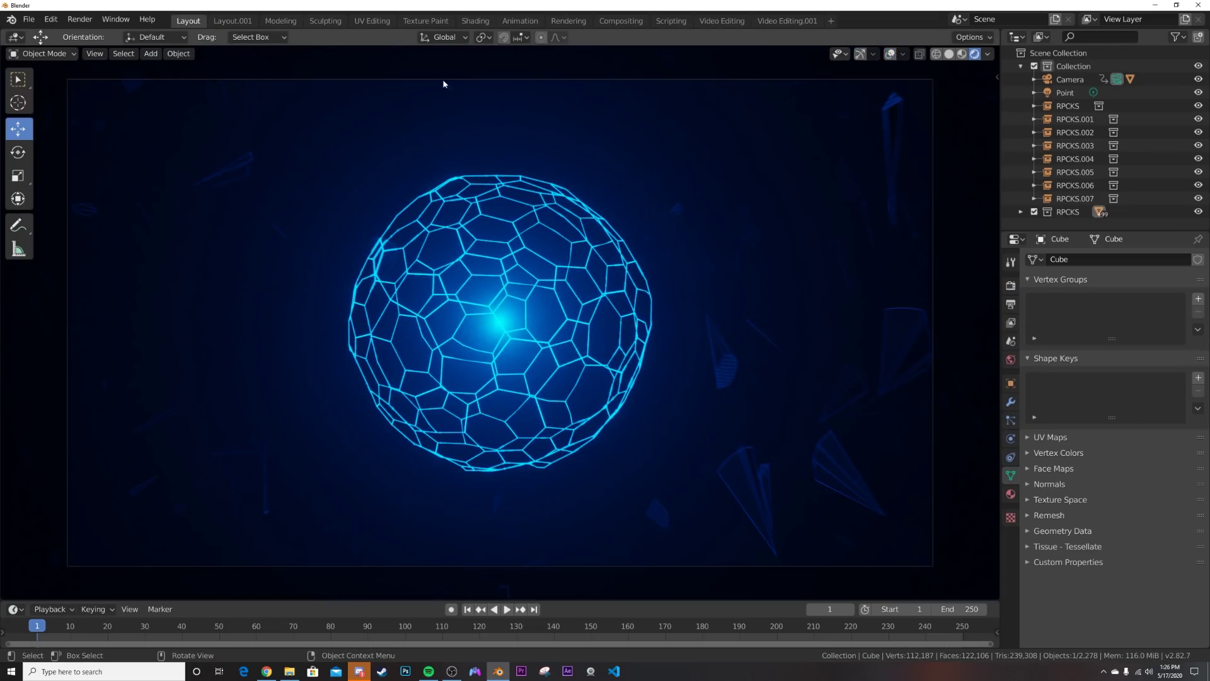
- Raise the emission strength of the fragments' Material.002 to 15 and play back the animation
click(754, 511)
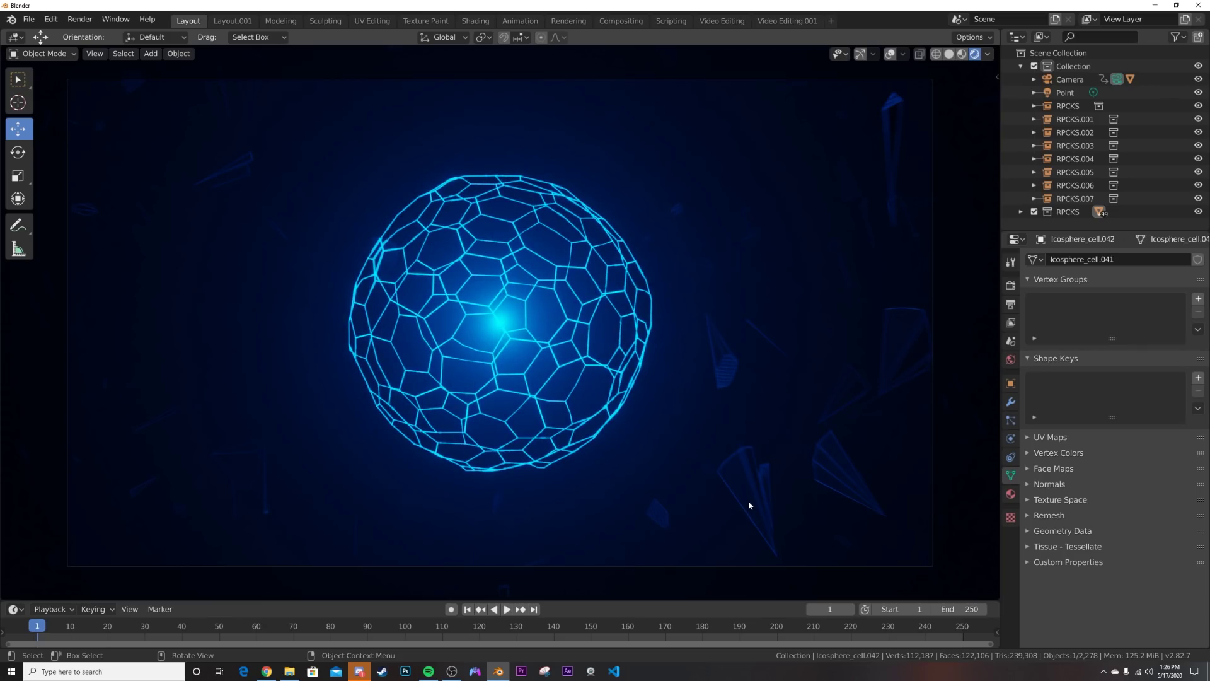
click(1010, 494)
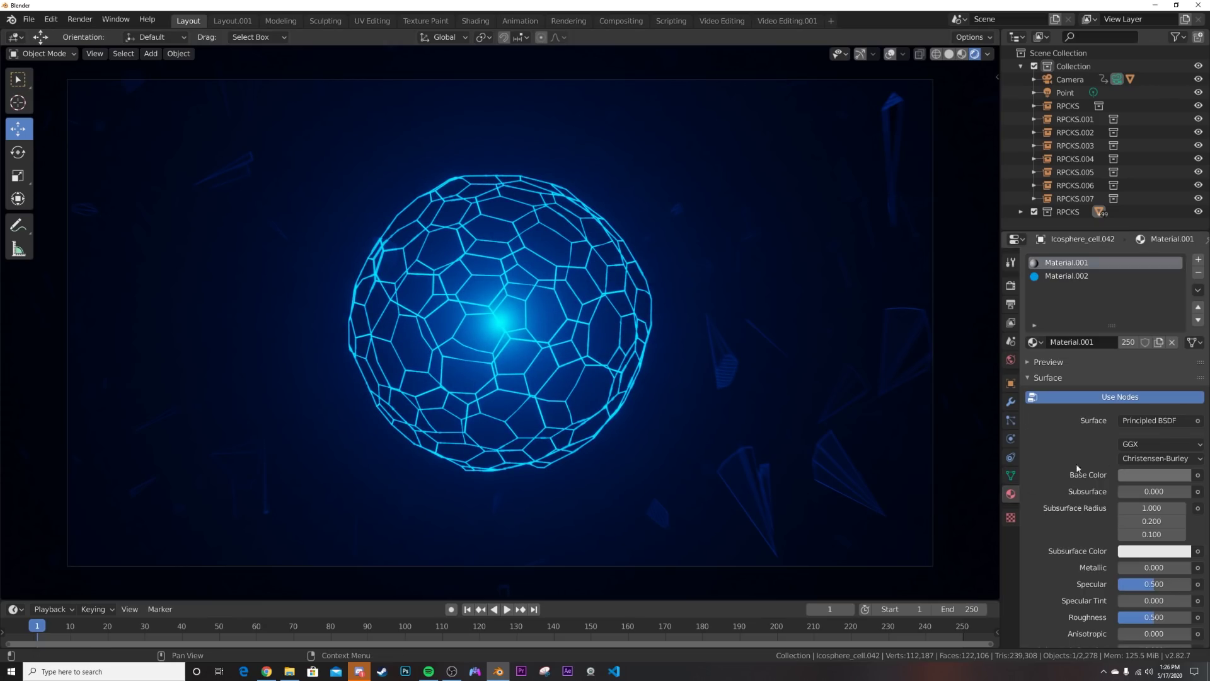
click(1084, 275)
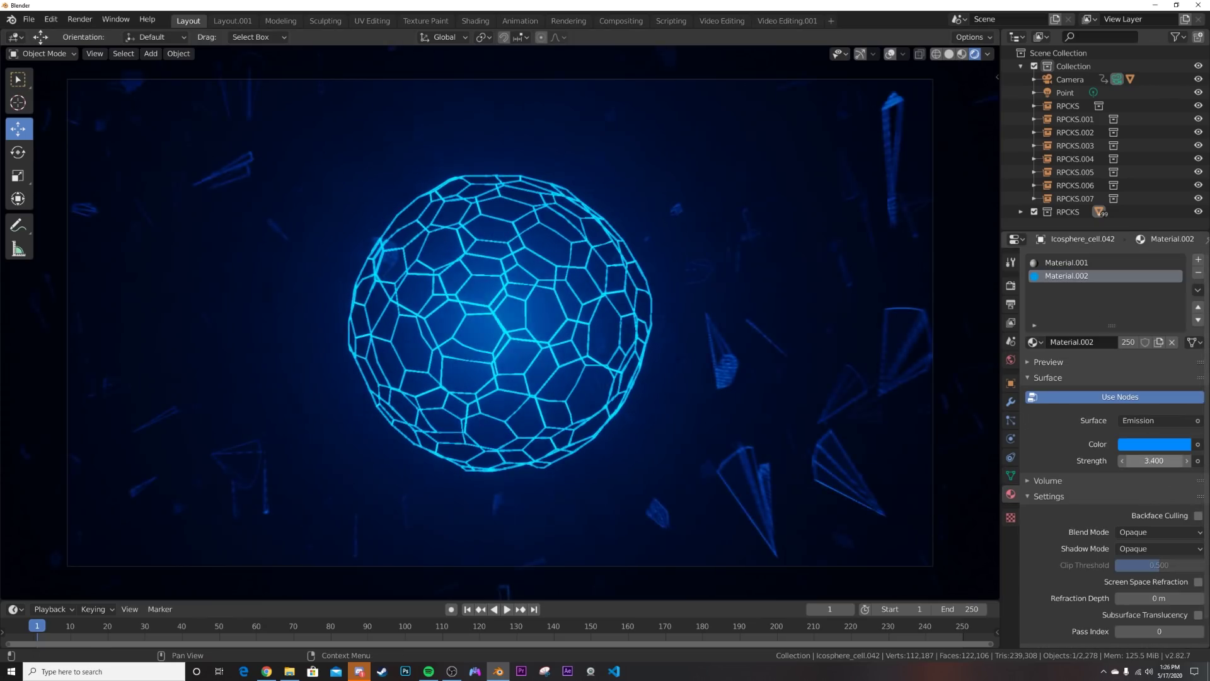
drag(1154, 461, 1179, 460)
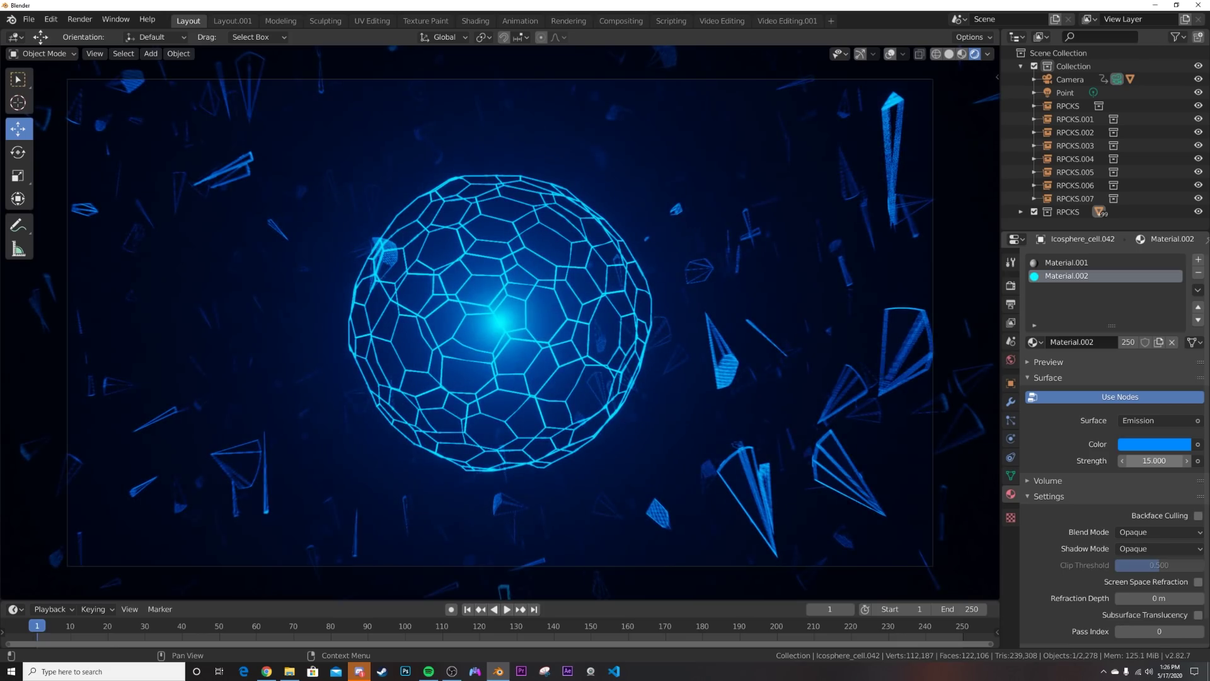
key(space)
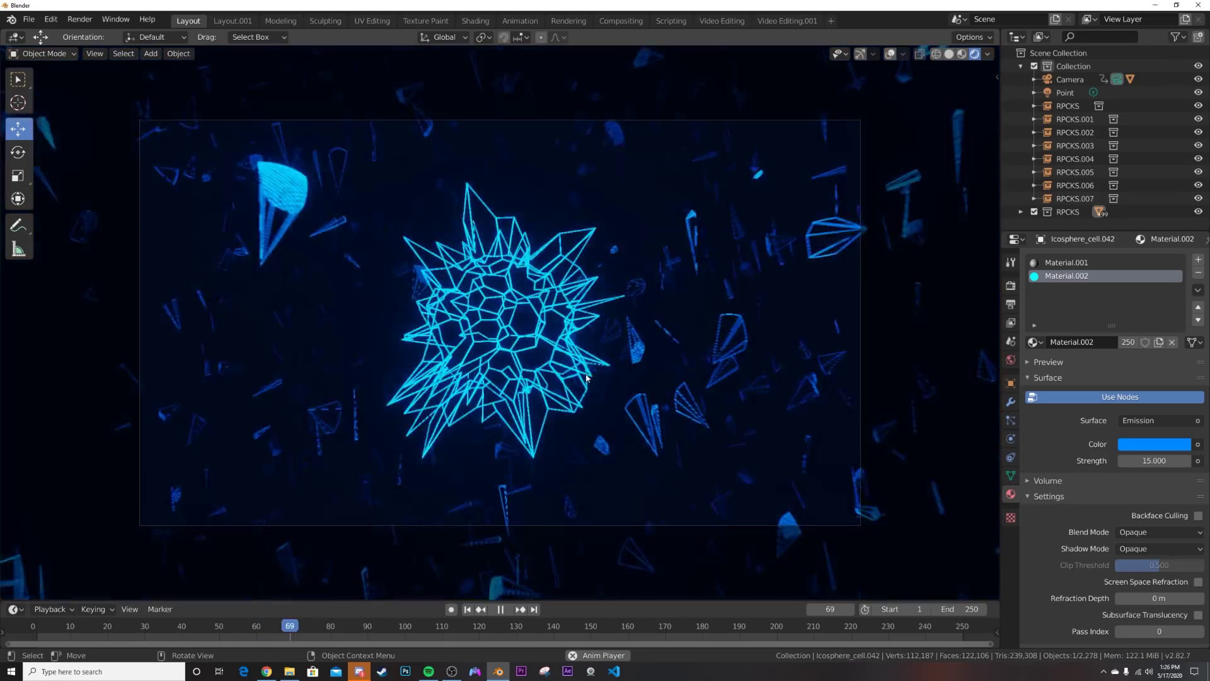
key(space)
key(space)
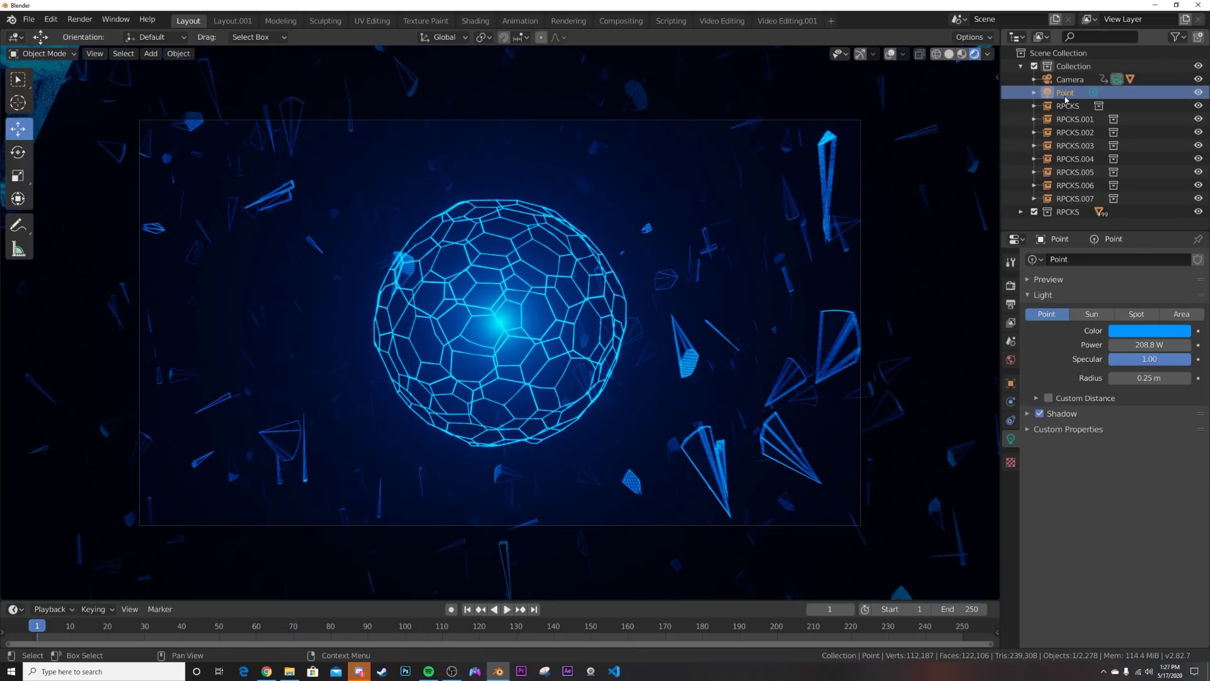
- Parent the point light to the camera as Object, play the animation, and return to the first frame
ctrl+click(1069, 79)
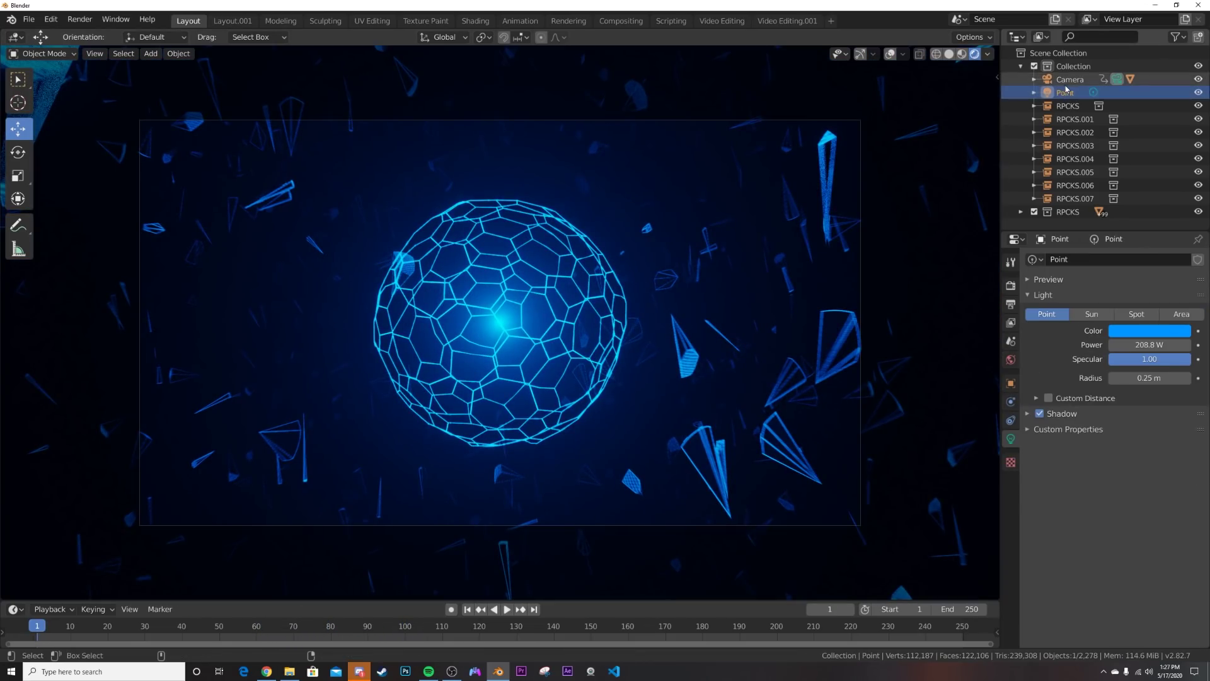
key(ctrl+p)
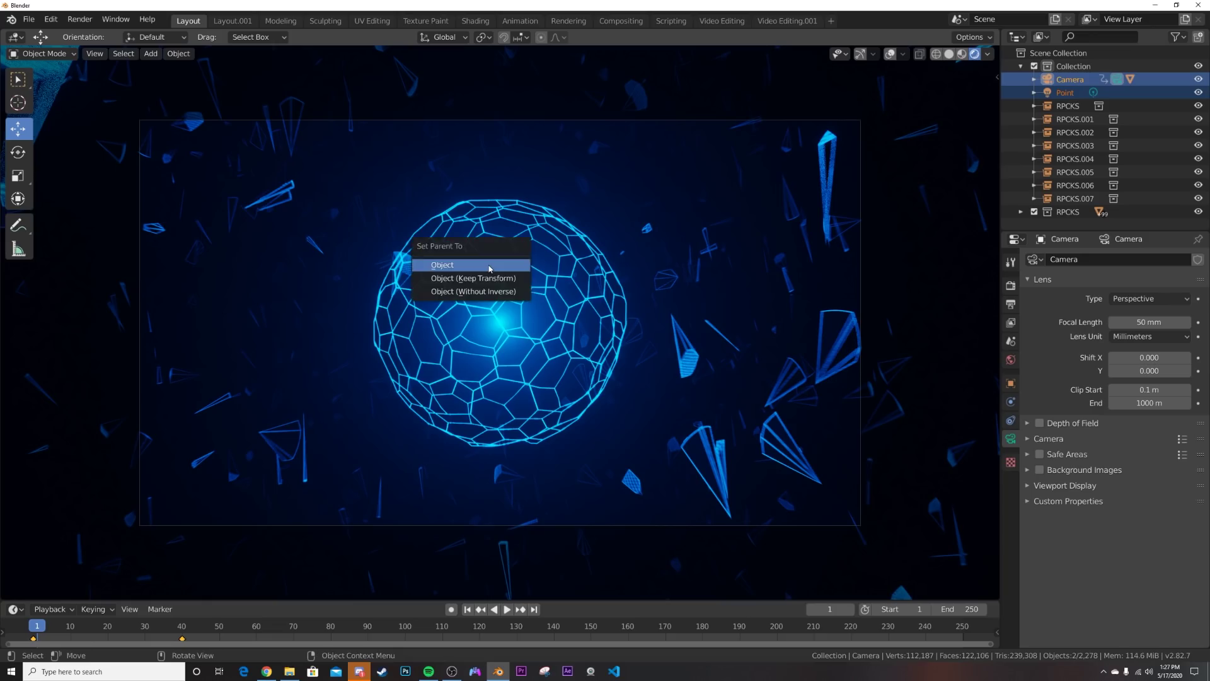
click(490, 265)
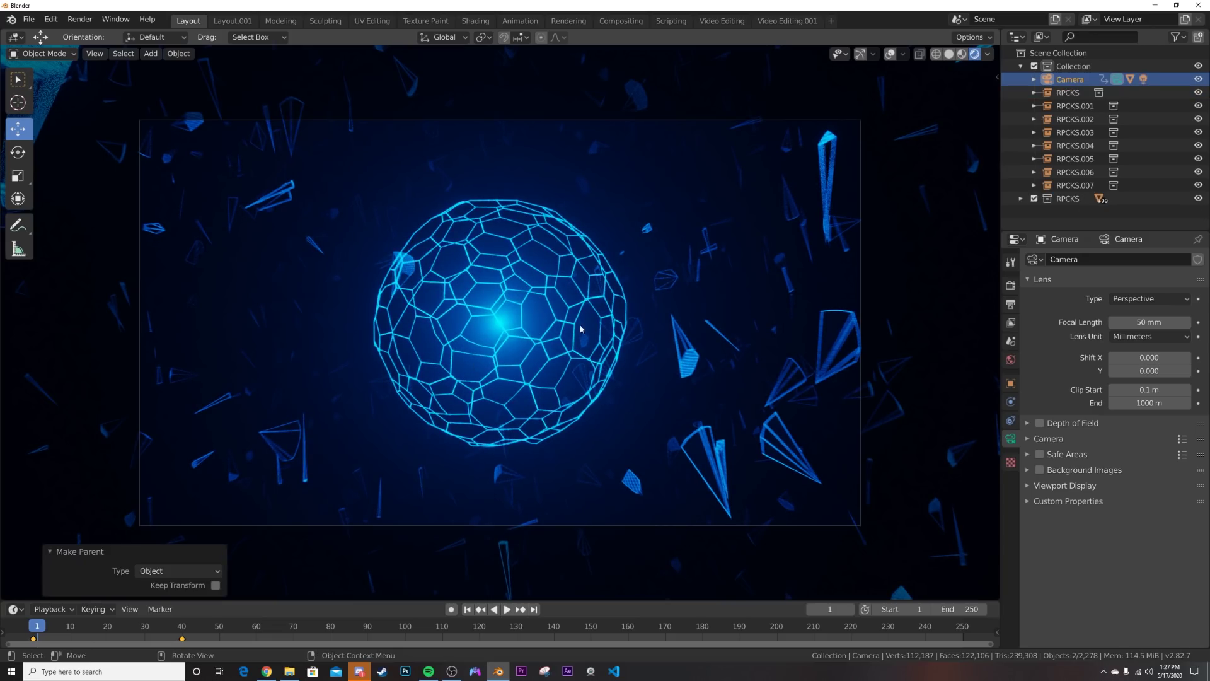
key(space)
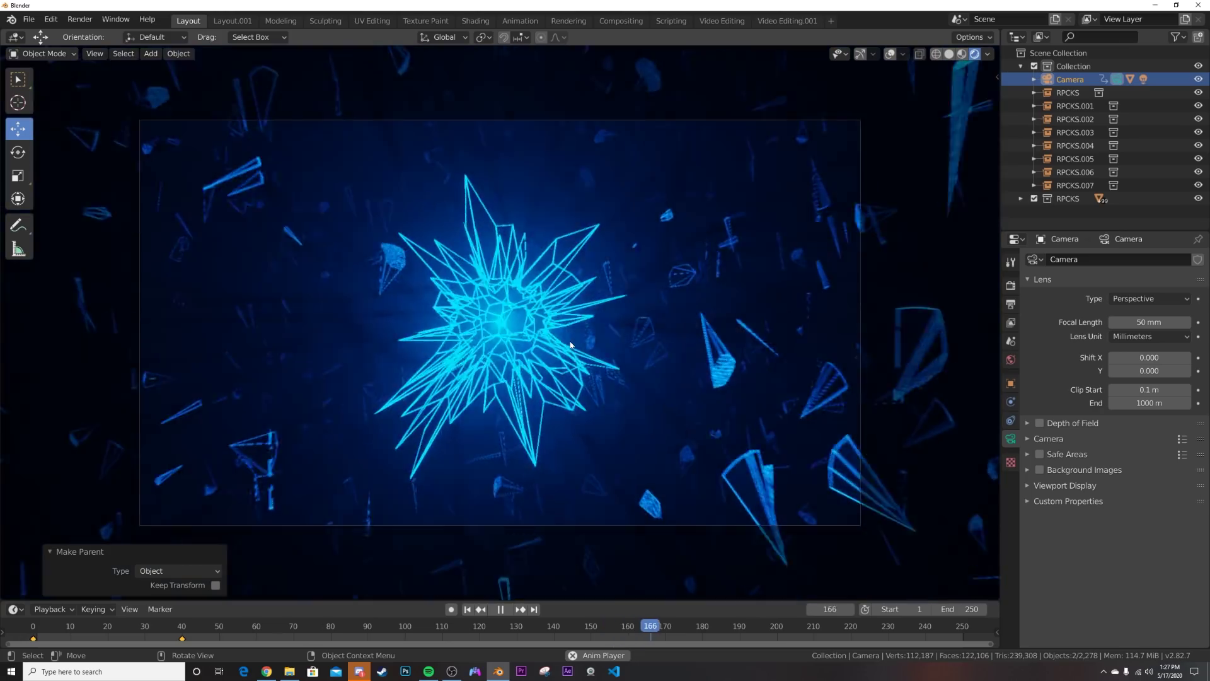
key(space)
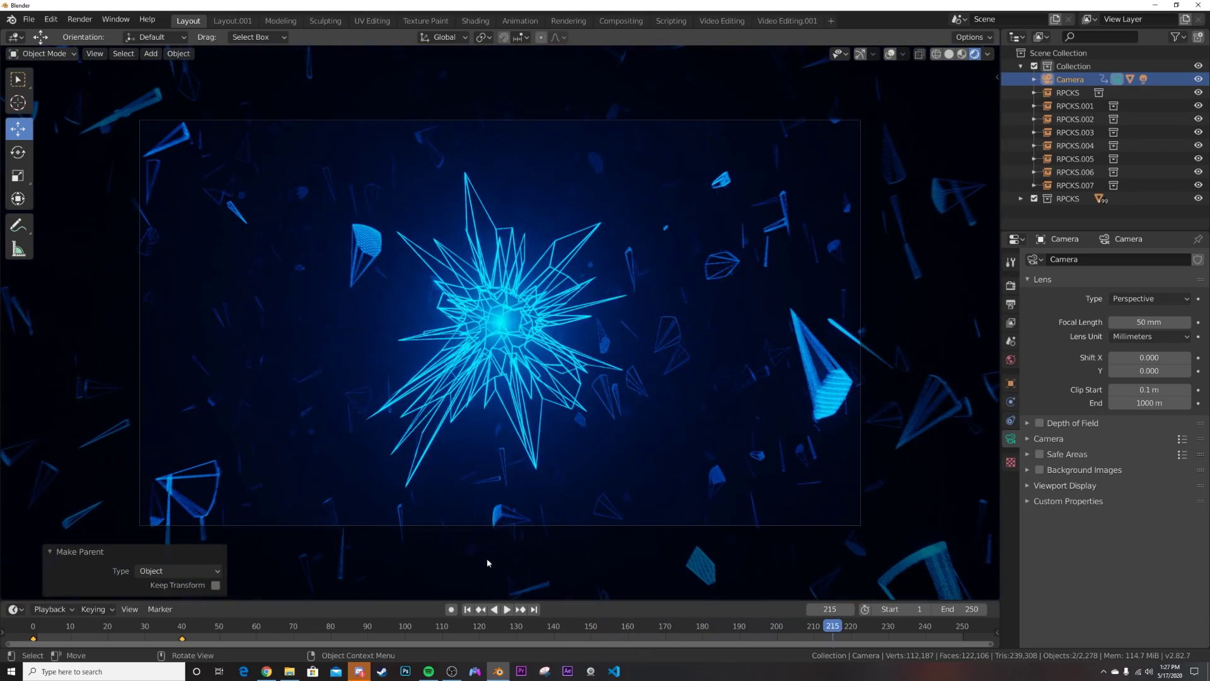
click(467, 609)
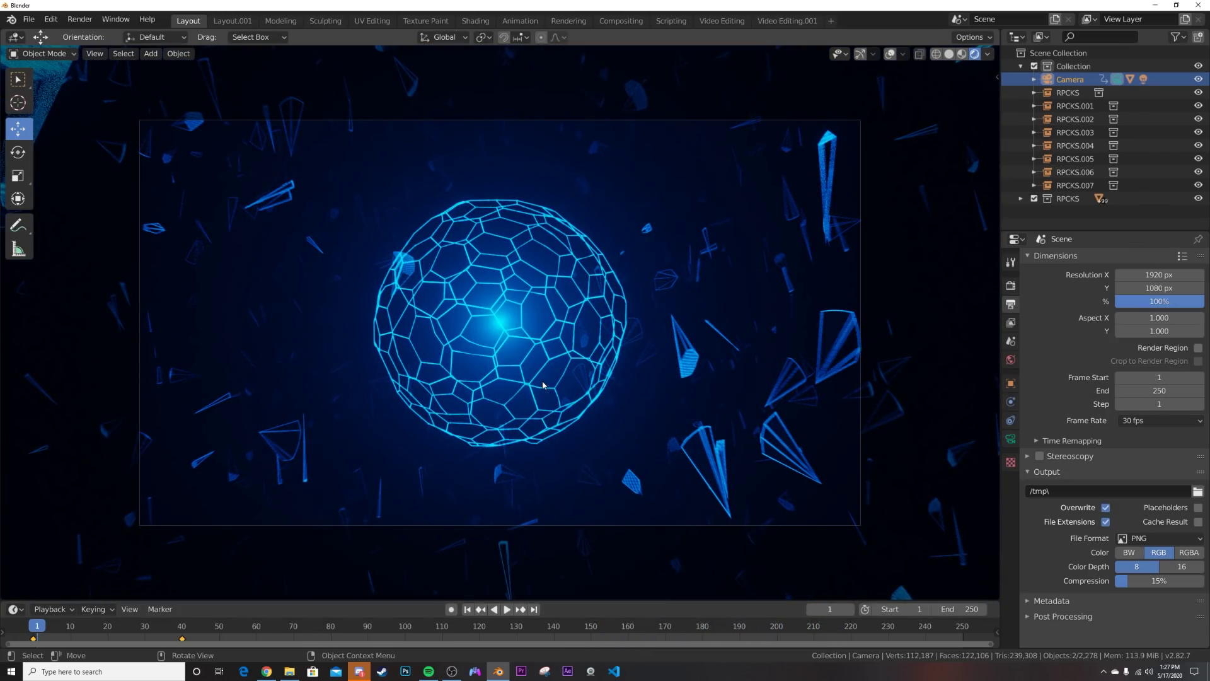
- Add a Video Editing workspace and load 183_loop1_clash-of-the-titans_0013.wav as a sound strip in the sequencer
click(831, 21)
mouse_move(821, 101)
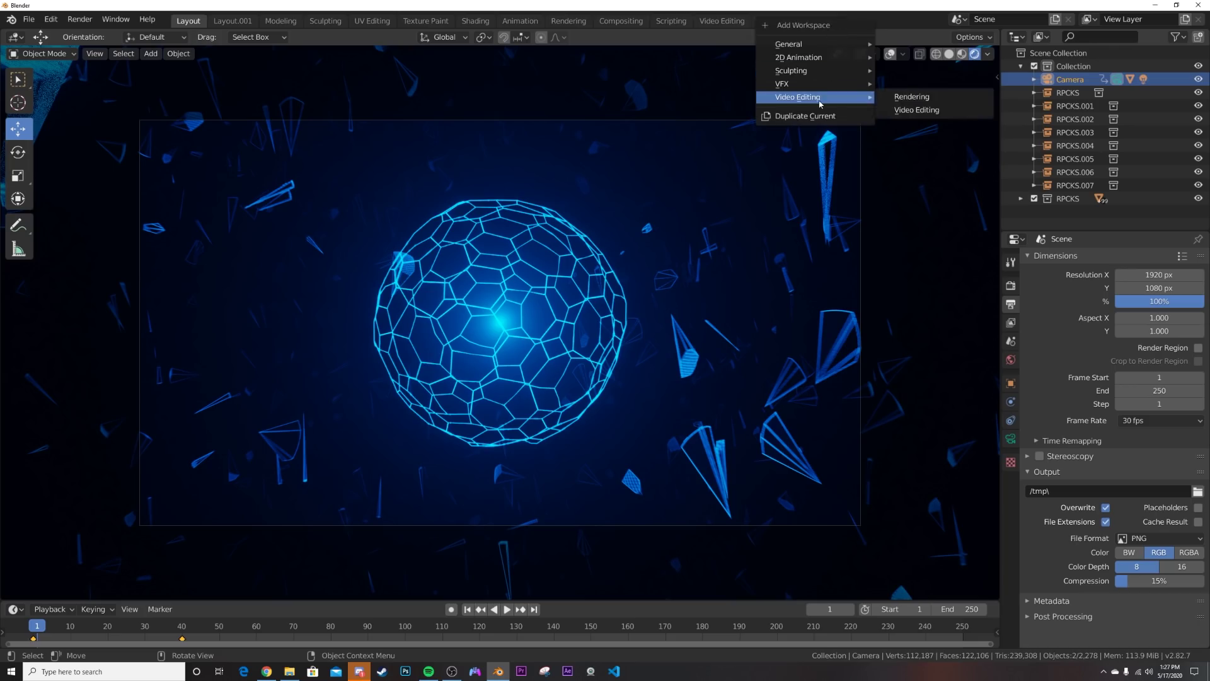
click(917, 110)
click(245, 334)
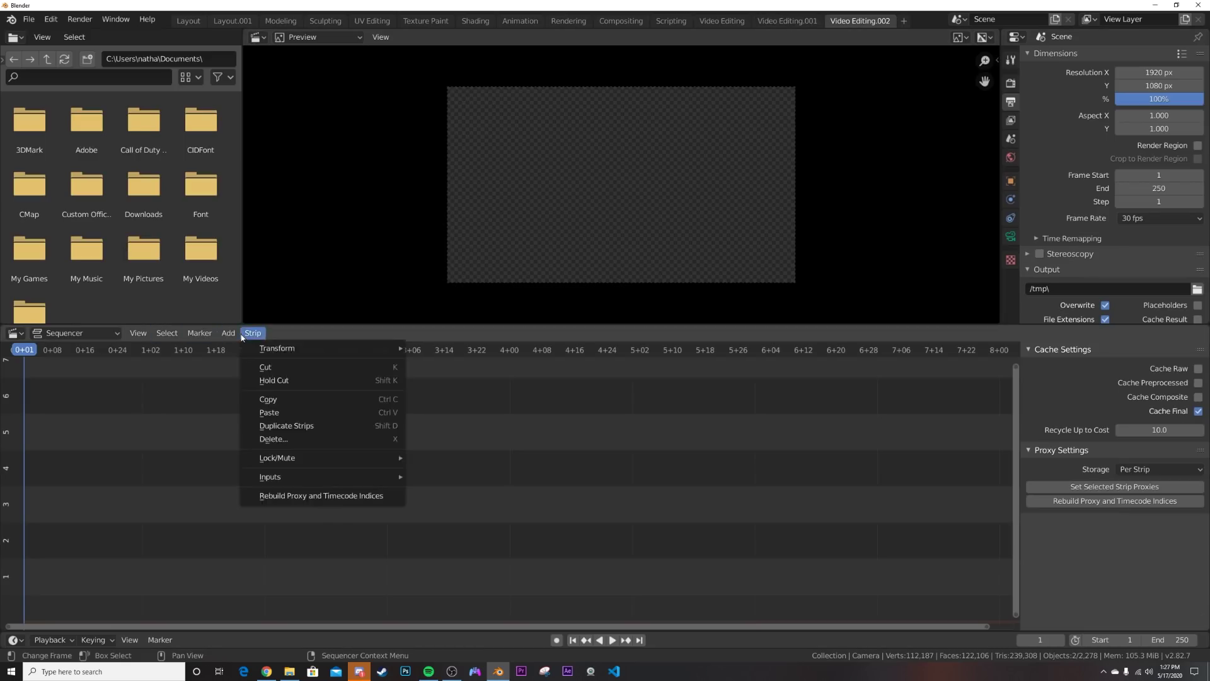
mouse_move(228, 333)
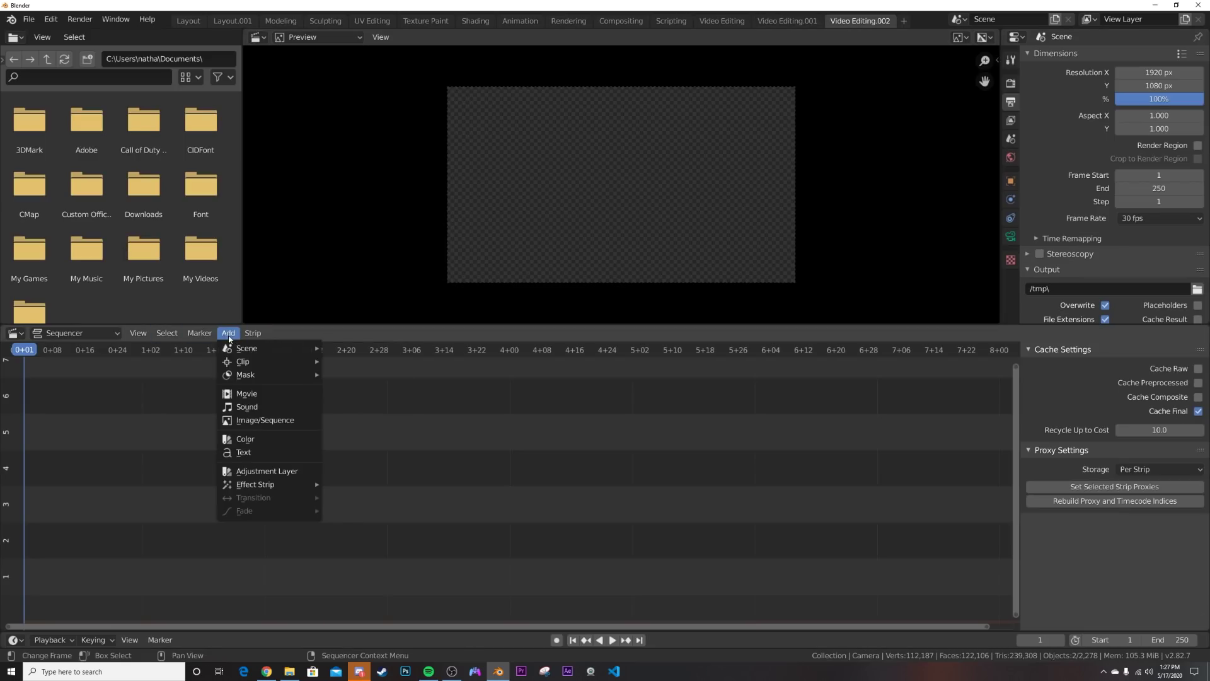
click(271, 410)
double_click(407, 145)
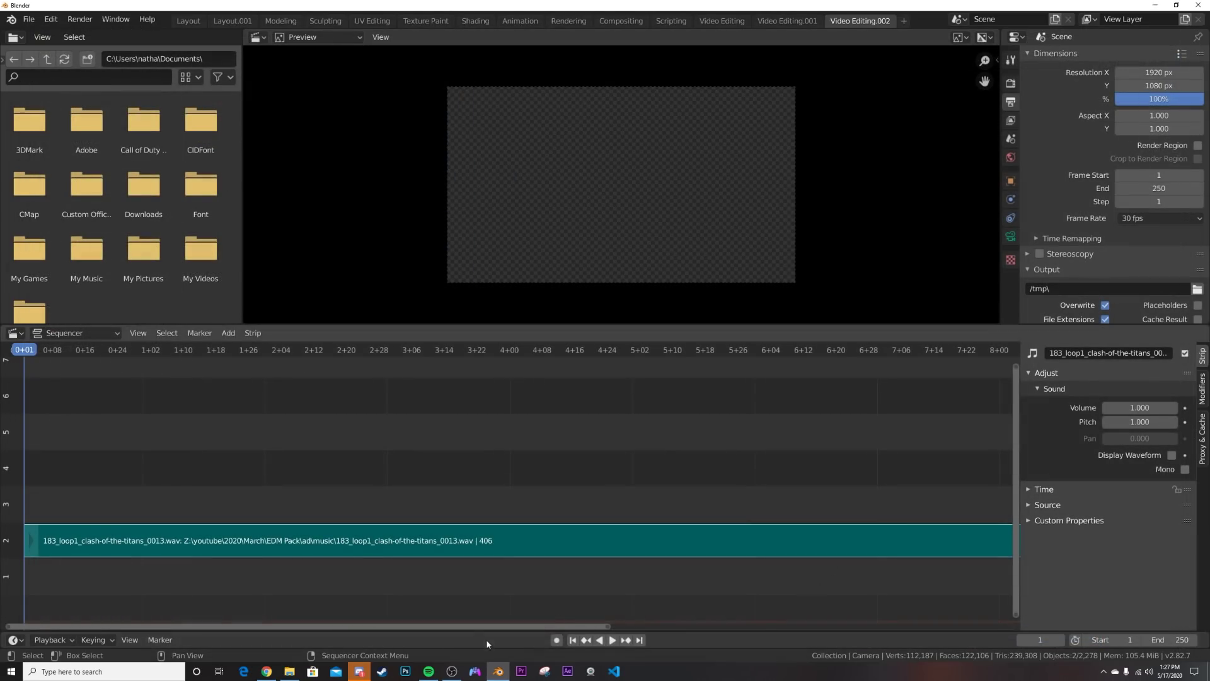
key(Home)
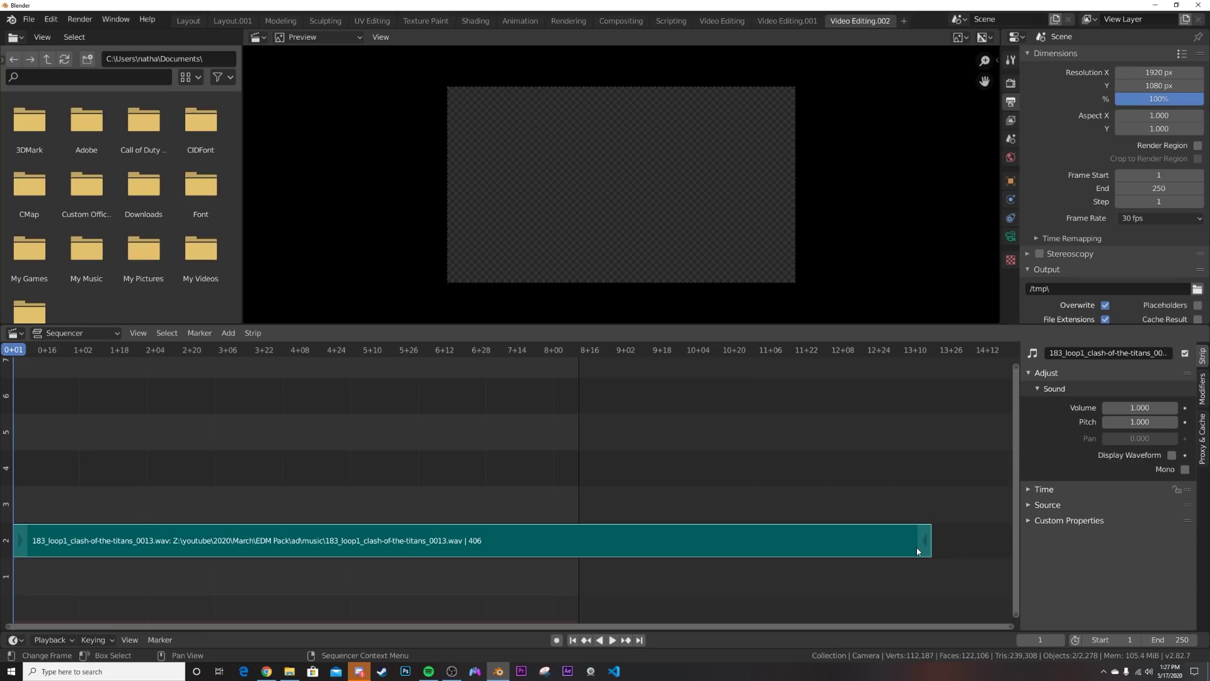
- Set the scene's end frame to 406 to match the sound strip and play the animation in the Layout workspace
drag(1178, 640, 1186, 640)
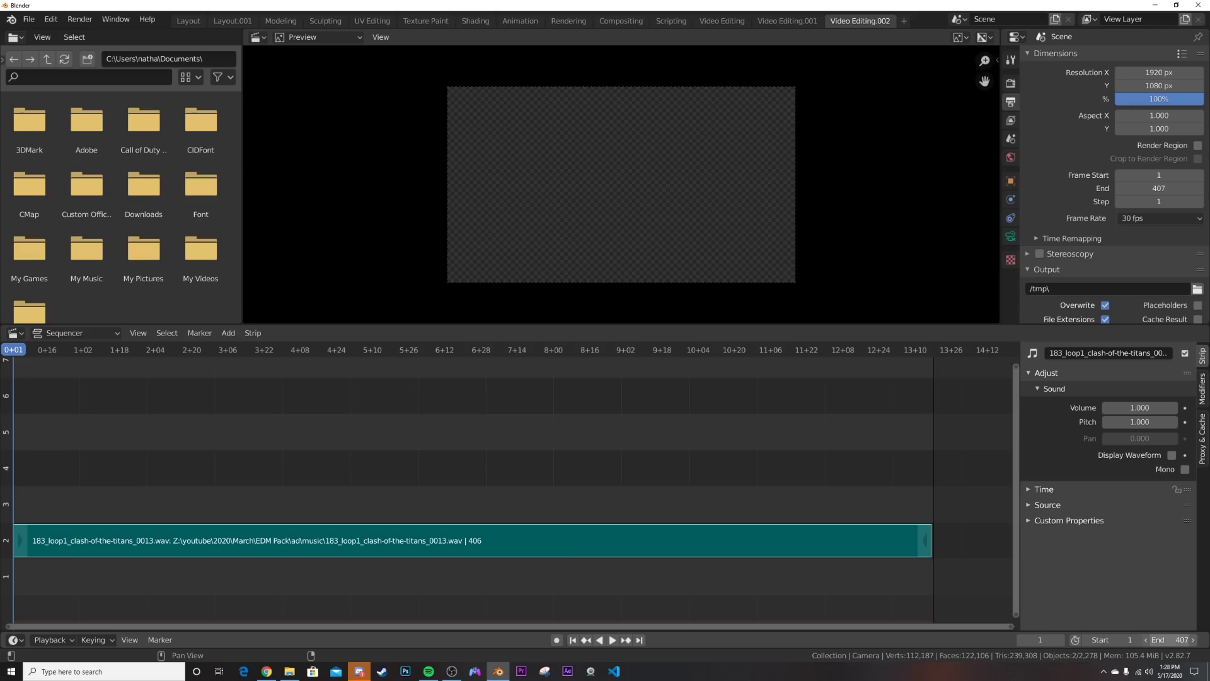
click(183, 23)
key(space)
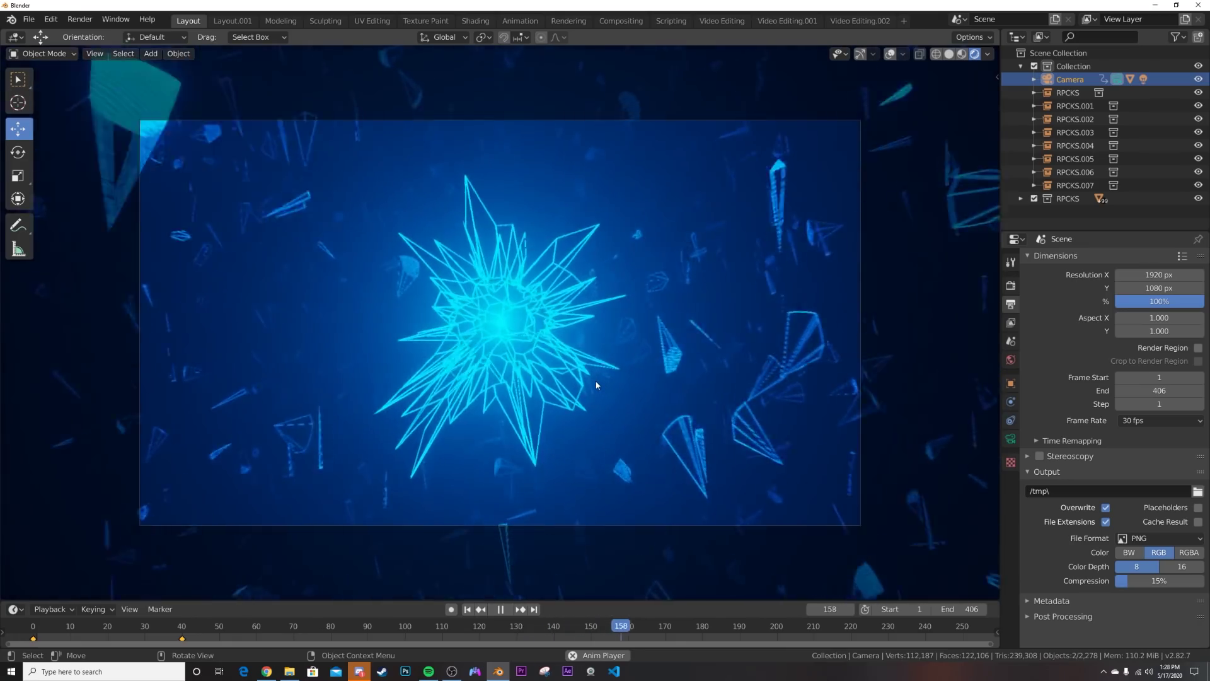
key(space)
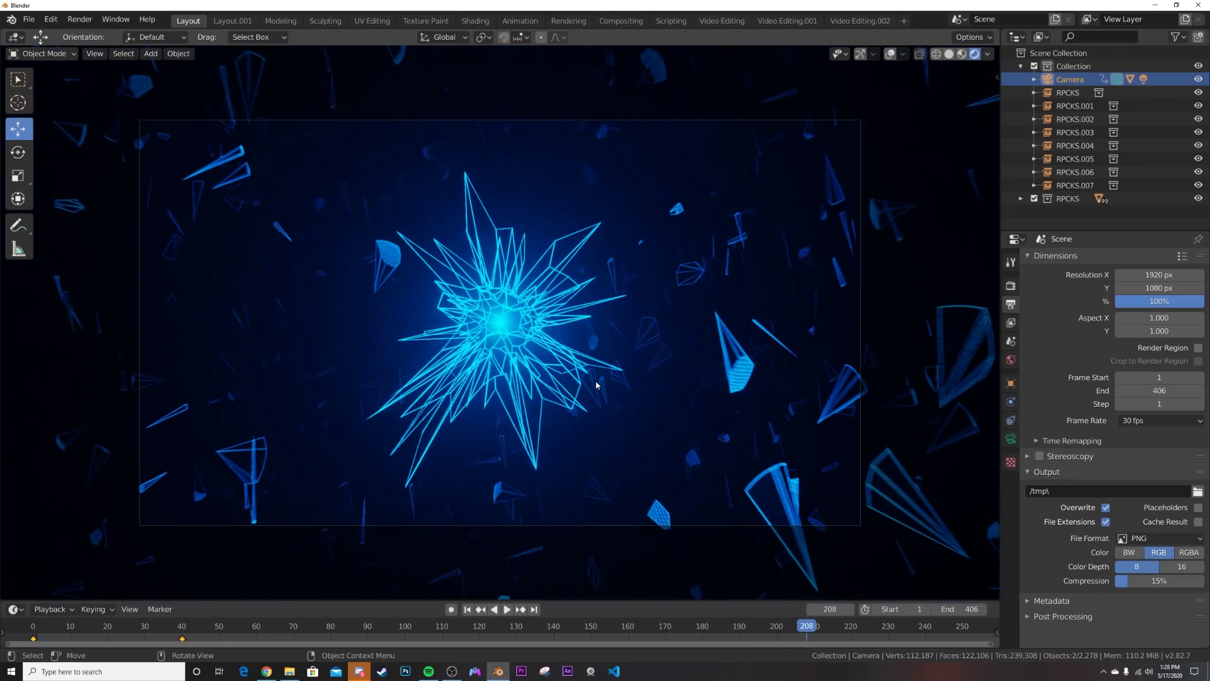
- Render the current frame as an image and dismiss the render window
click(80, 19)
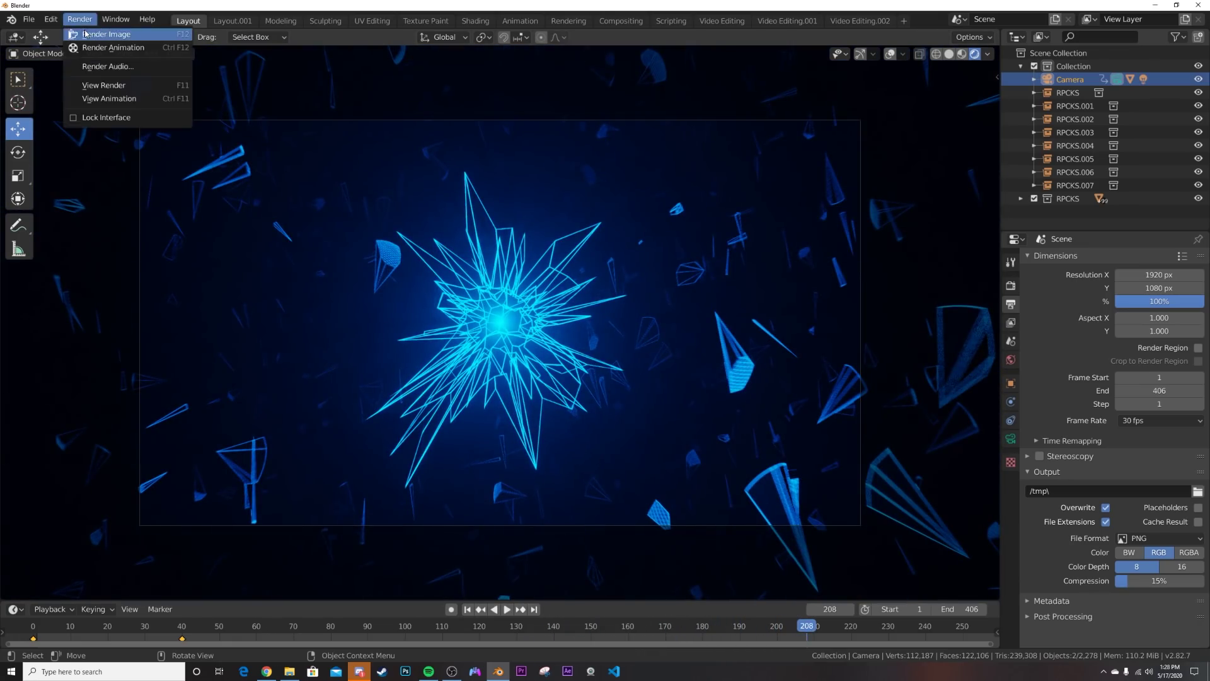
click(95, 31)
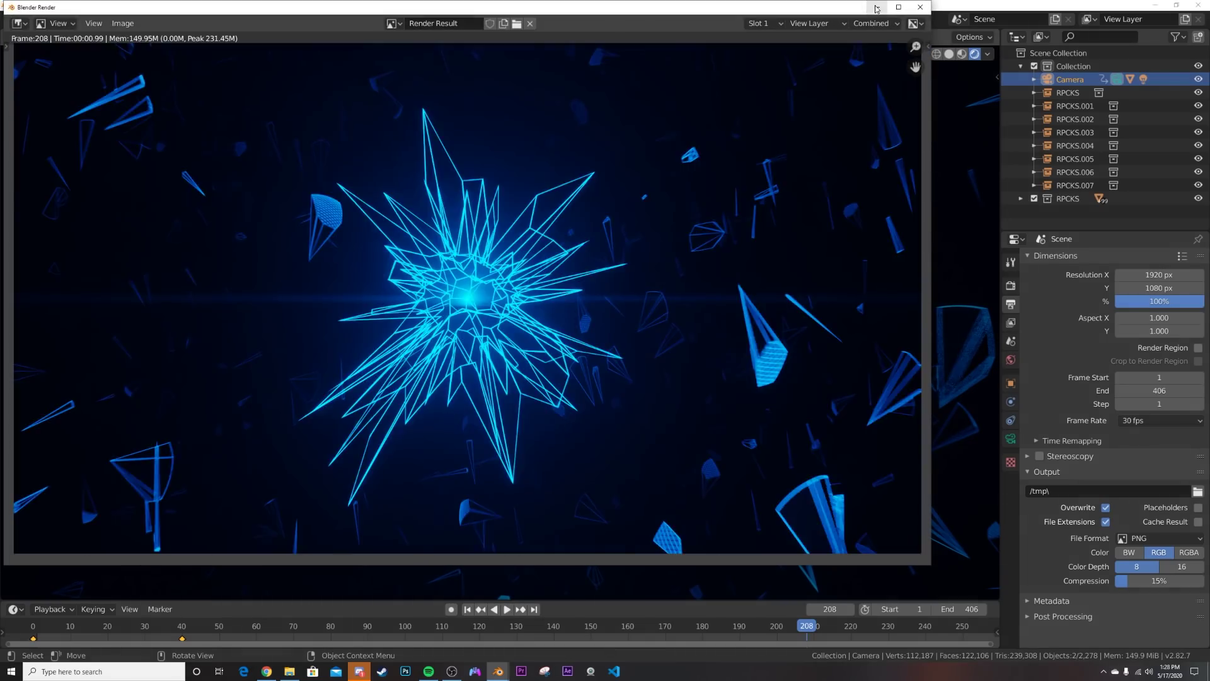
click(877, 7)
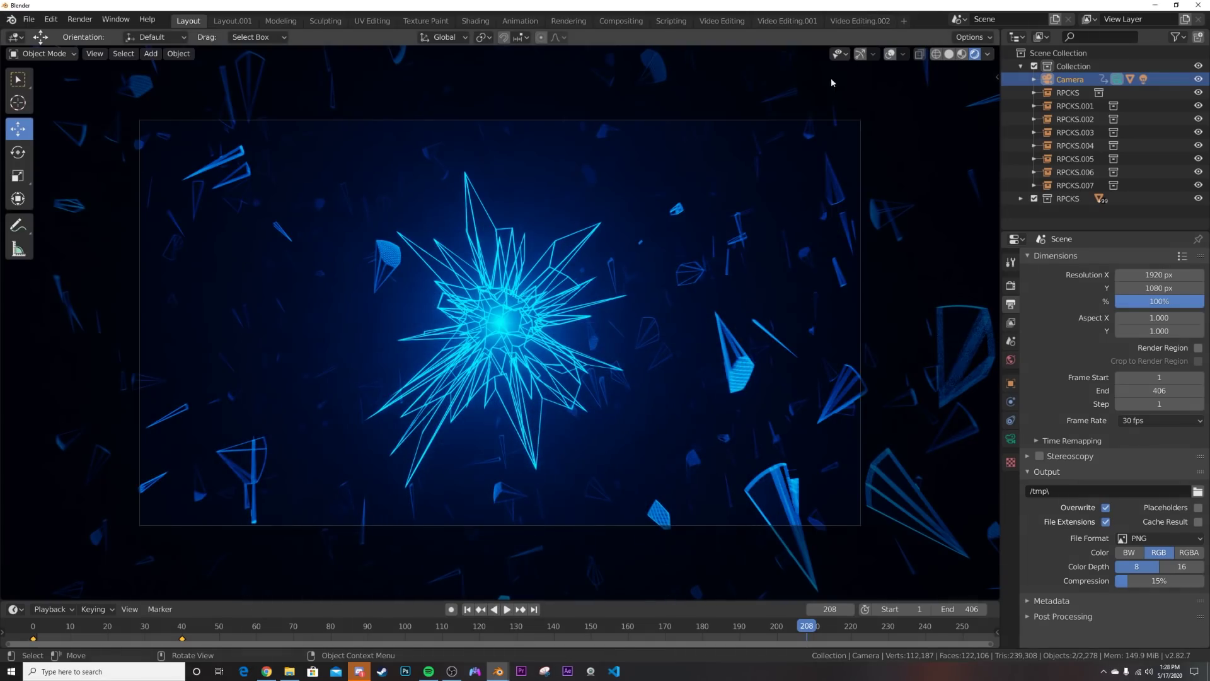
- Enable nodes in the Compositing workspace, add a Viewer node and link the Render Layers image output to it
click(630, 22)
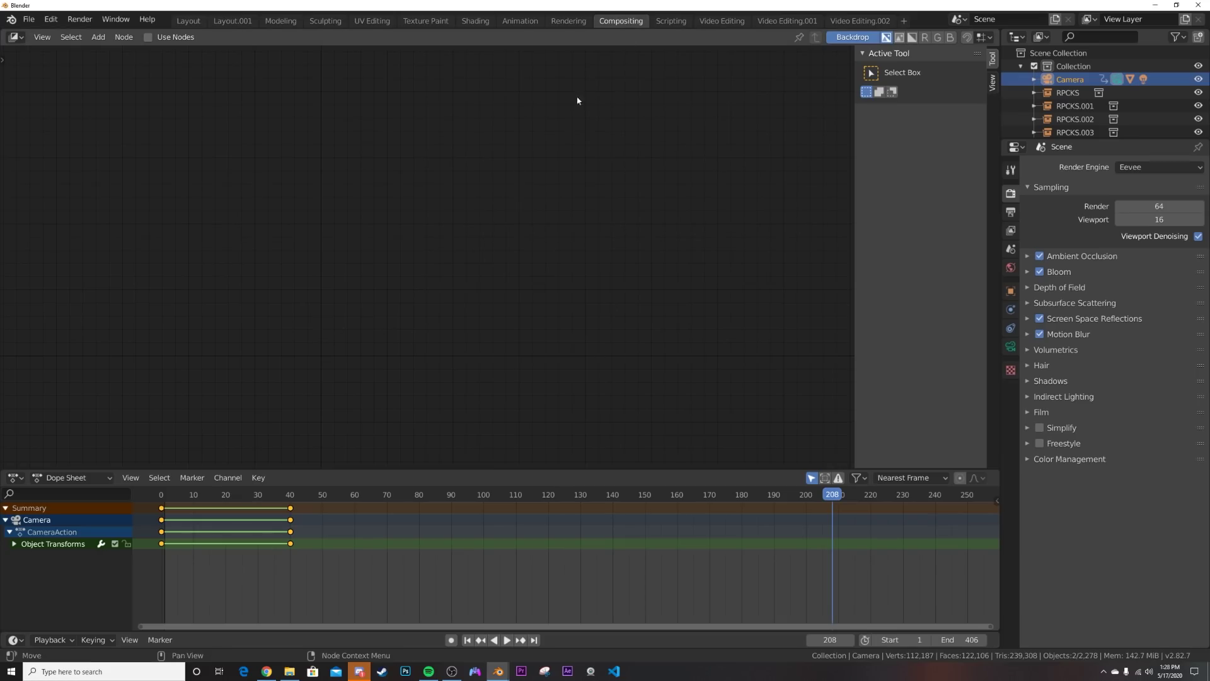
click(148, 37)
key(shift+a)
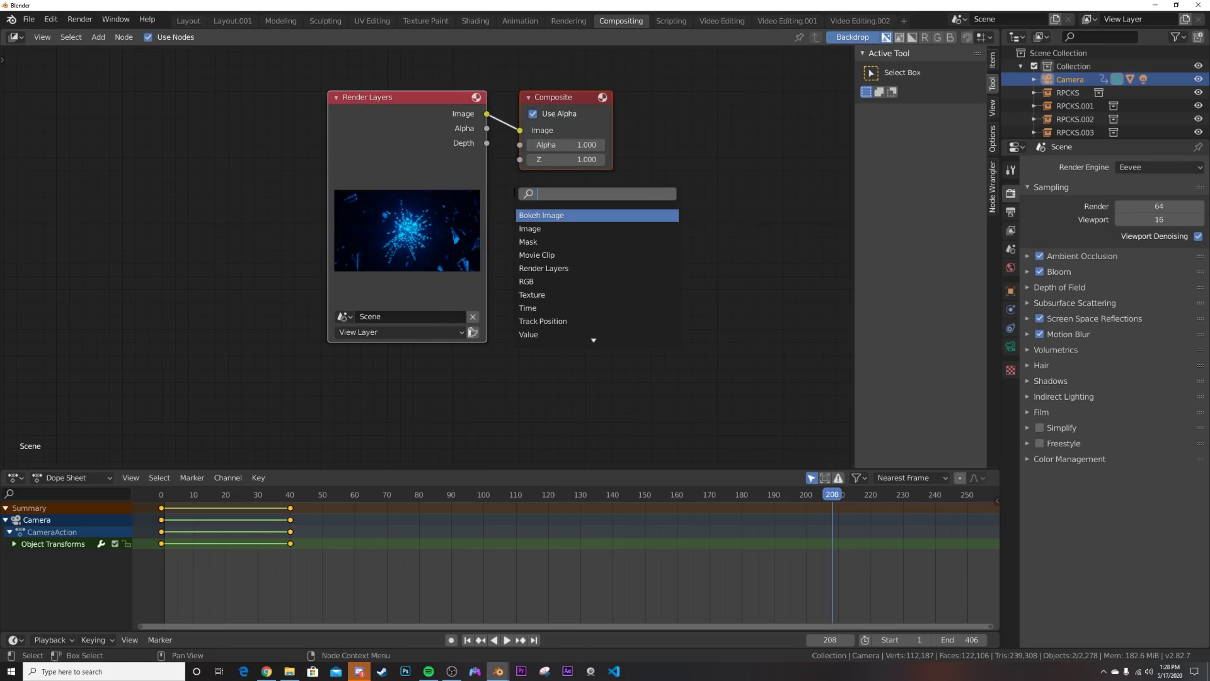
text(VIE)
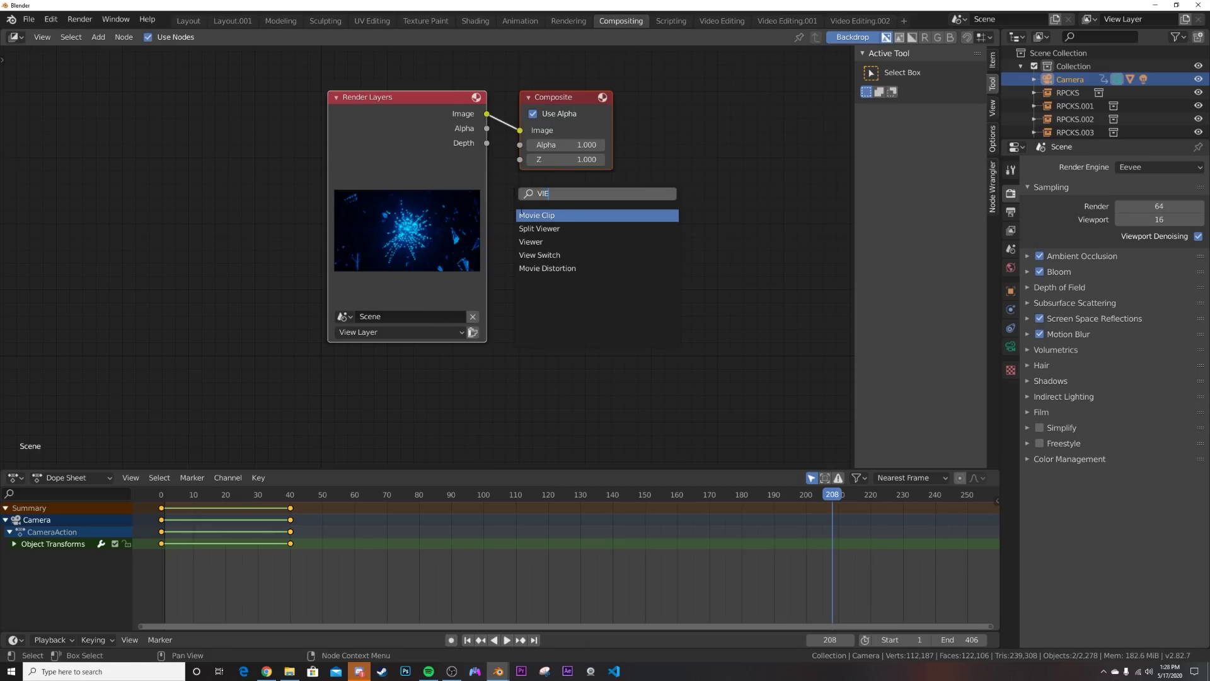
click(531, 241)
click(577, 252)
drag(487, 114, 586, 288)
- Insert a Glare node between Render Layers and Viewer, and move the Viewer node farther from it
key(shift+a)
text(GL)
key(Return)
click(570, 240)
middle_drag(475, 220, 153, 272)
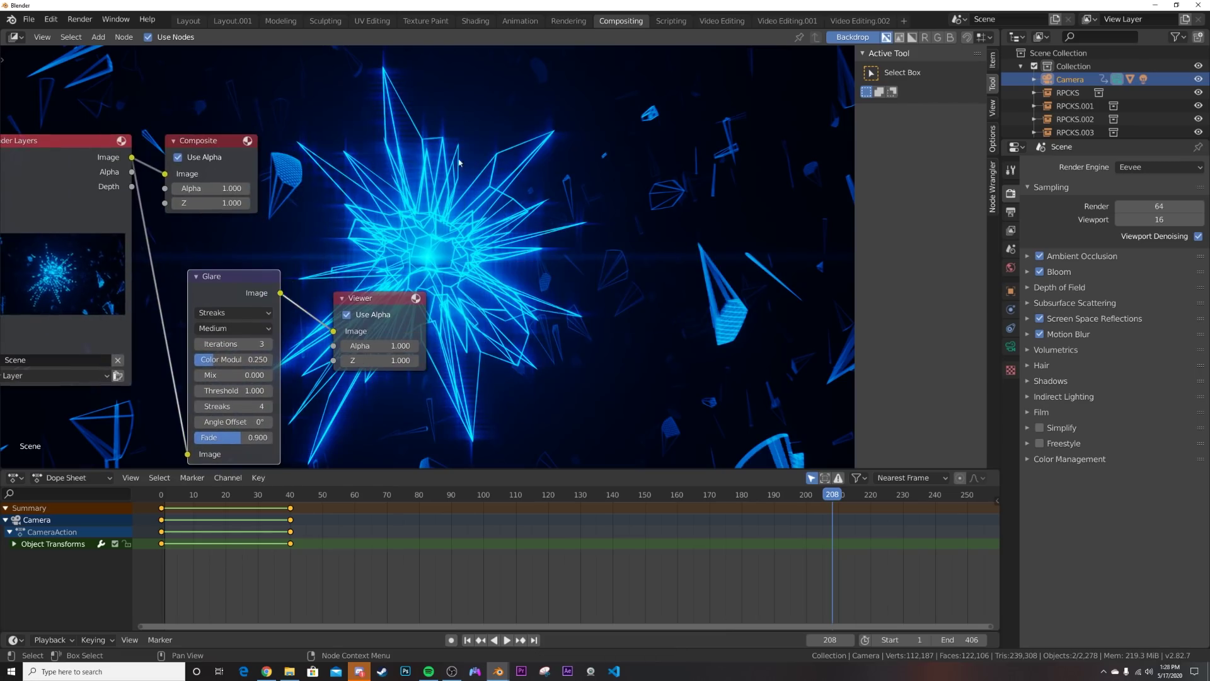
middle_drag(459, 163, 445, 184)
drag(406, 340, 495, 336)
middle_drag(393, 331, 416, 276)
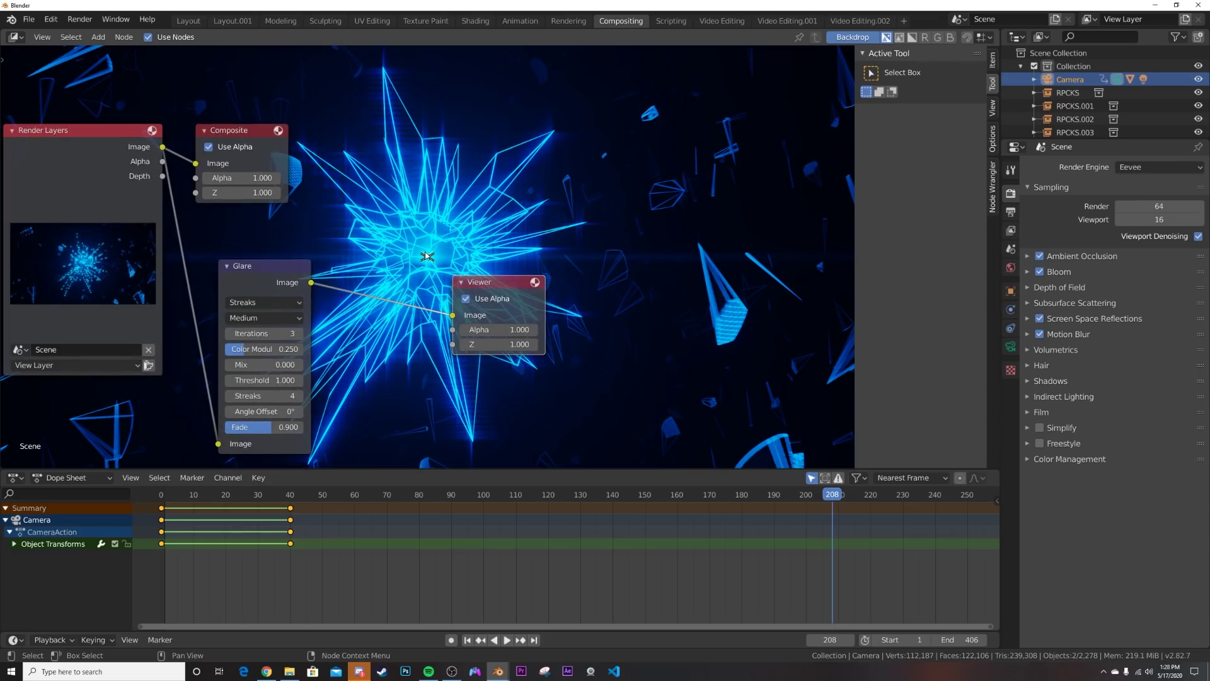
- Try a Mix value of -0.3 on the Glare node and step it back to 0
double_click(231, 365)
text(-0.3)
key(Return)
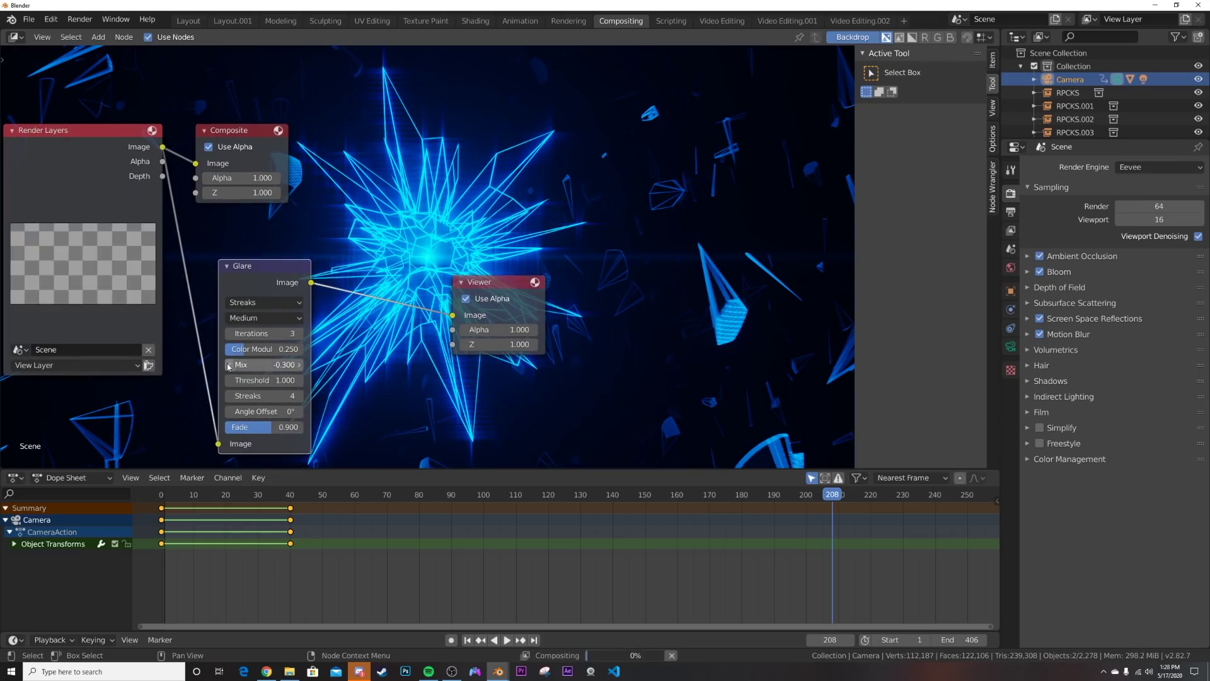
click(300, 366)
click(300, 365)
click(300, 366)
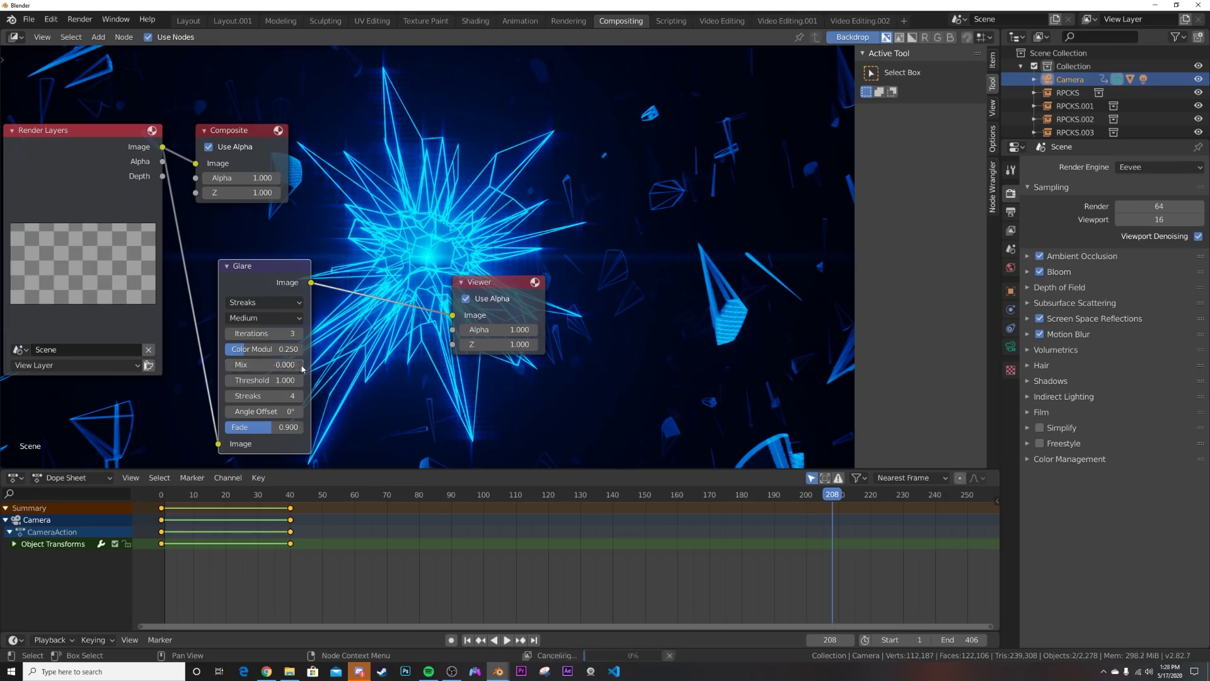
- Insert a Lens Distortion node between Glare and Viewer and set its Dispersion to 0.200
key(shift+a)
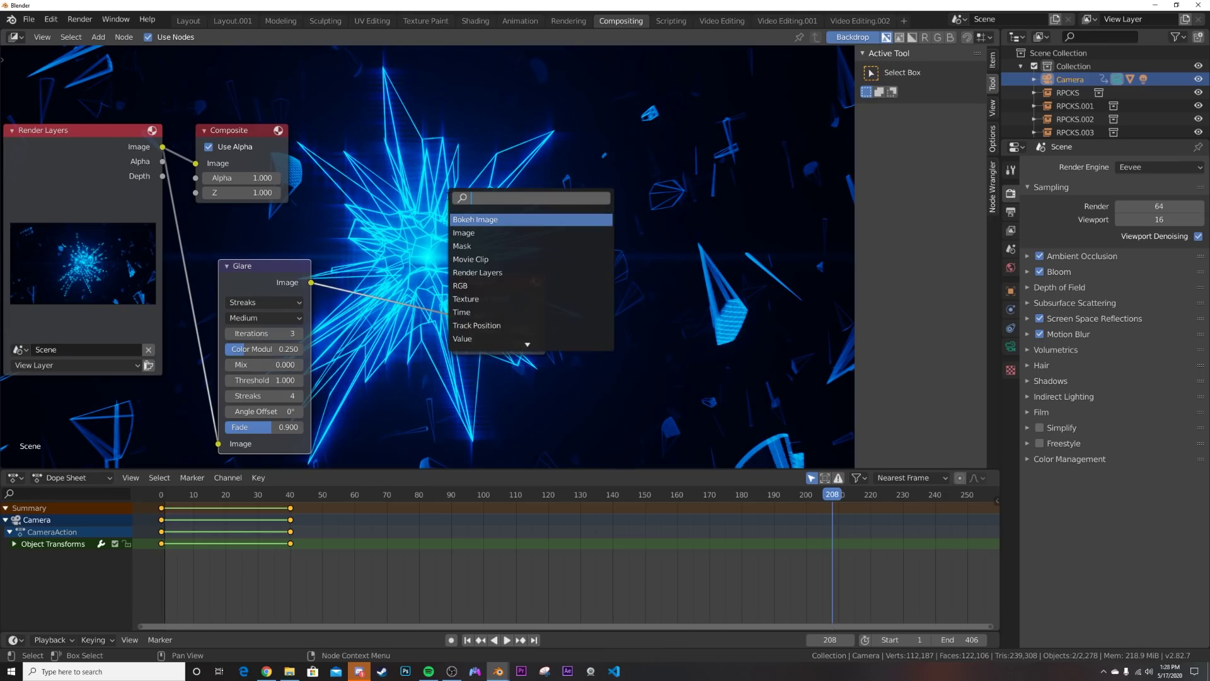
text(LEN)
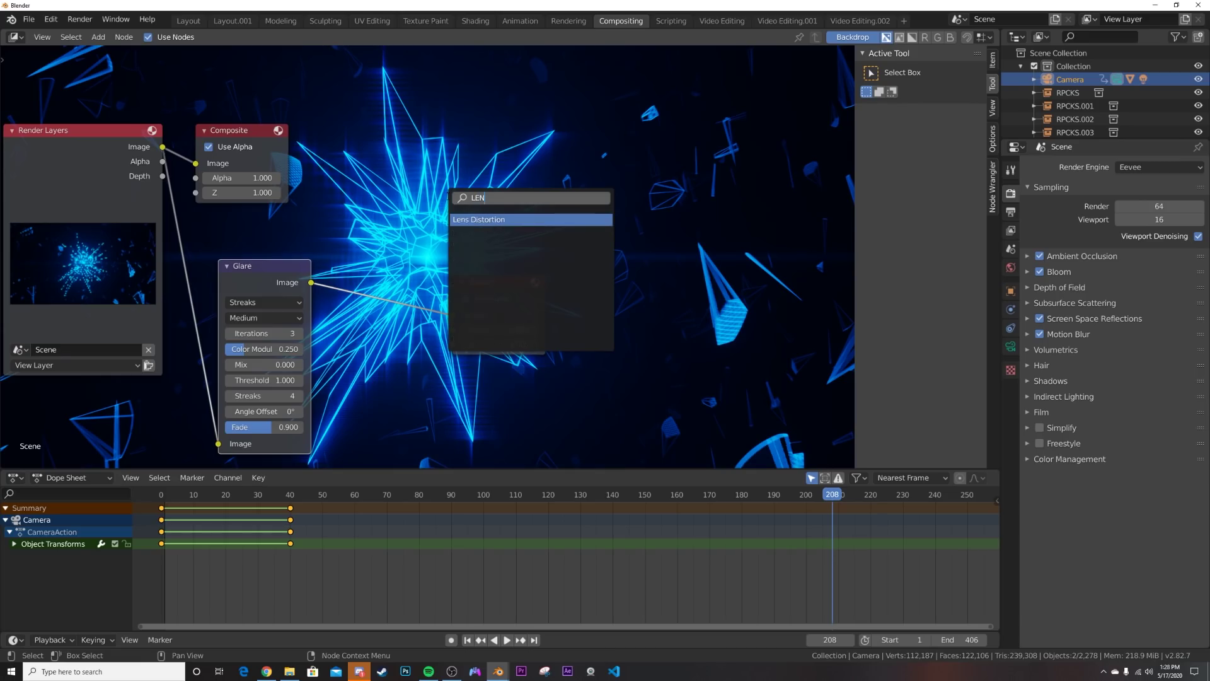
key(Return)
click(444, 397)
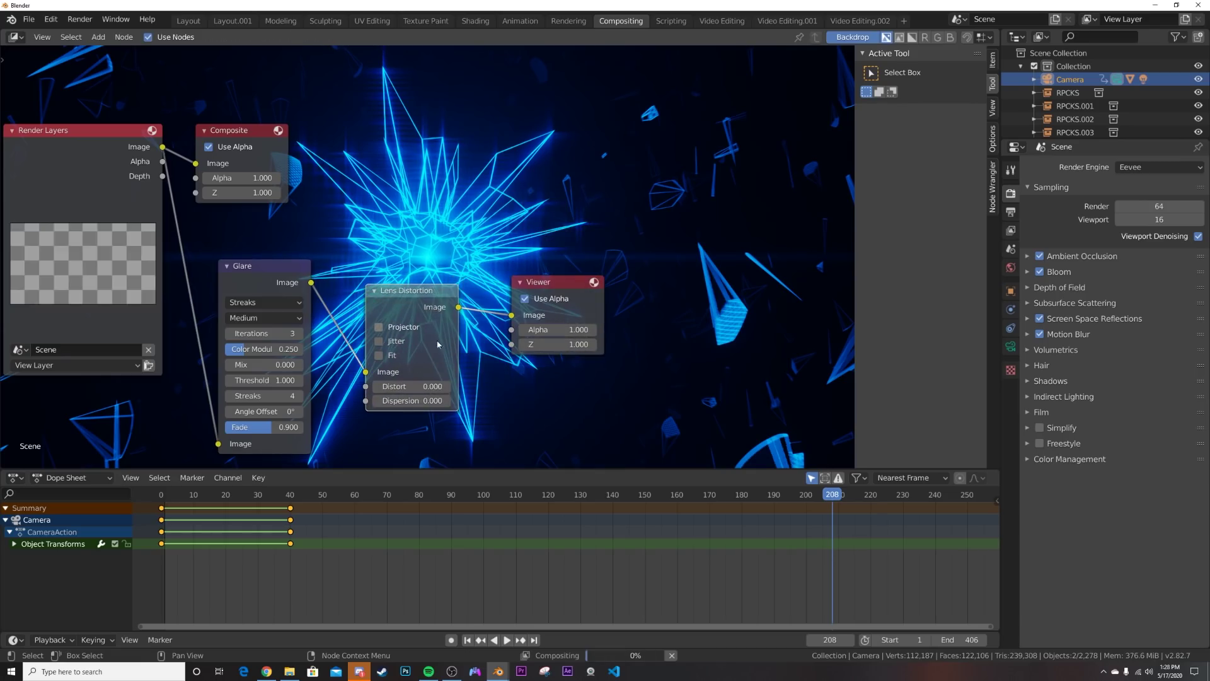
click(447, 401)
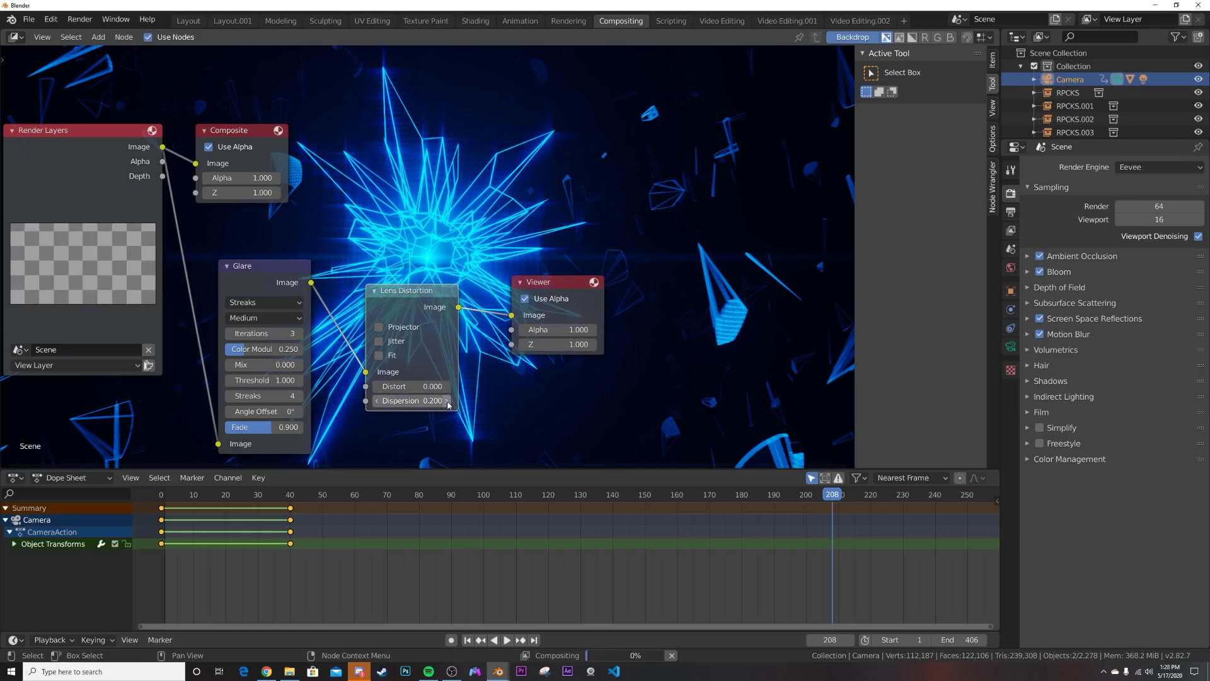
- Fit the backdrop preview to the compositor's node area
scroll(681, 347, down, 2)
scroll(838, 141, up, 1)
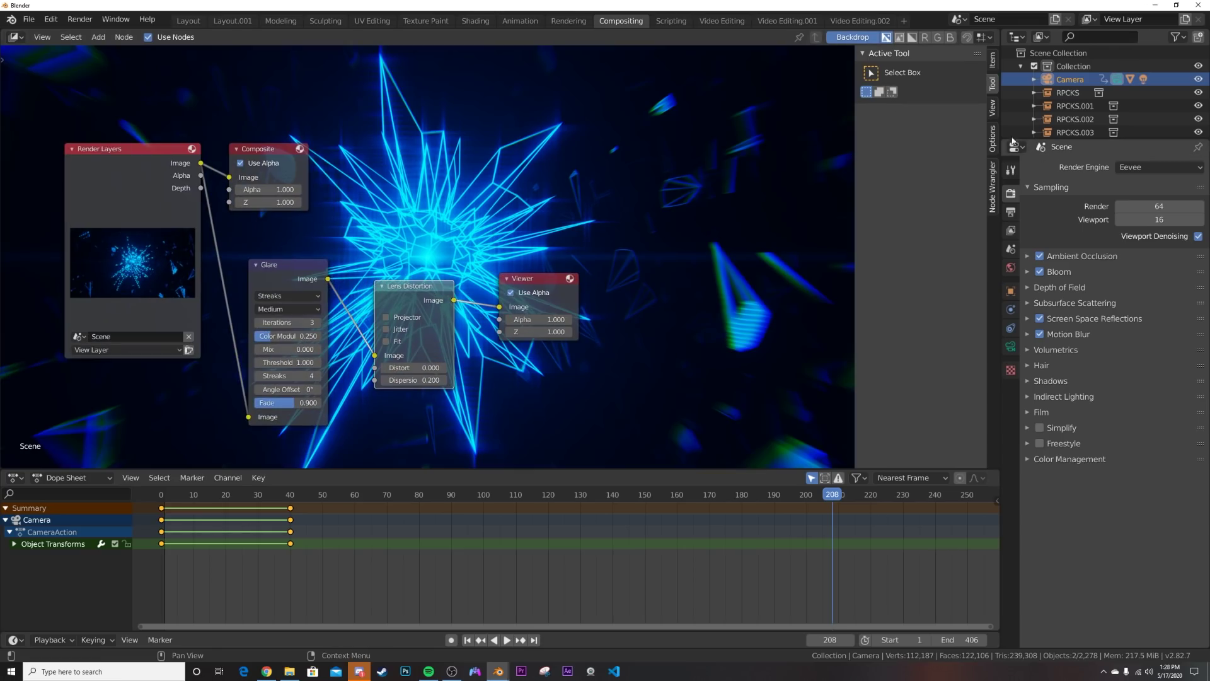
click(992, 107)
click(920, 147)
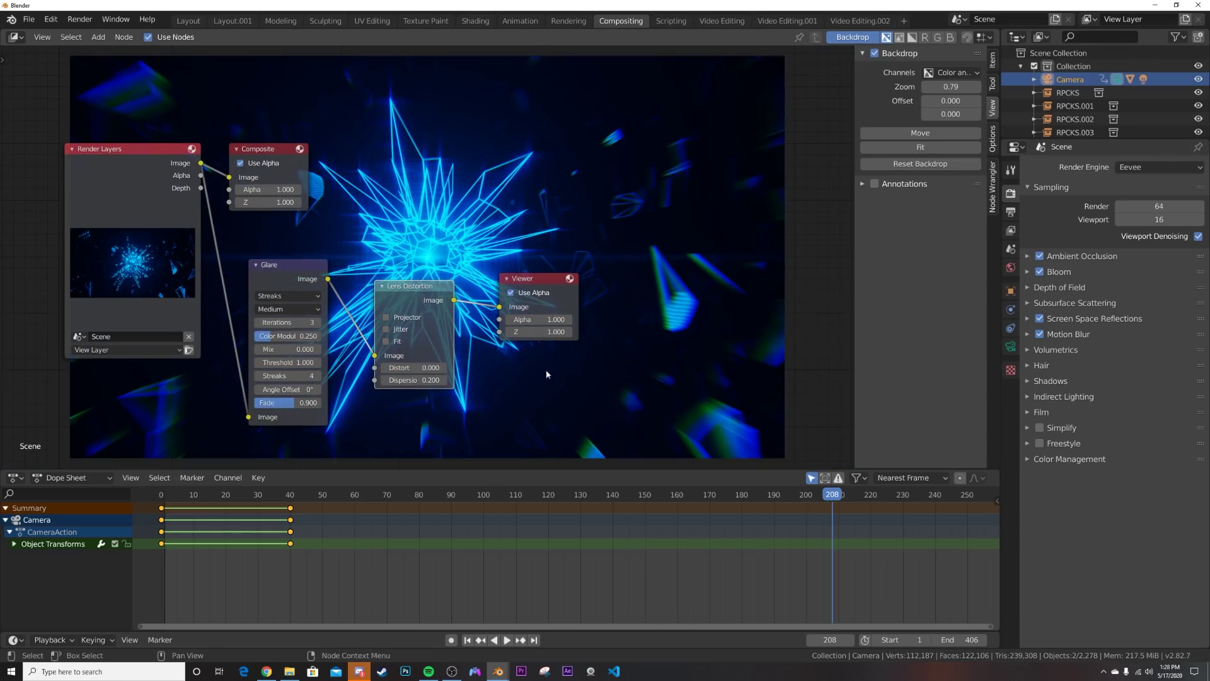
- Move the Composite node beyond Lens Distortion and link the Lens Distortion image output to its Image input
scroll(387, 378, up, 2)
drag(241, 119, 664, 134)
drag(464, 316, 580, 163)
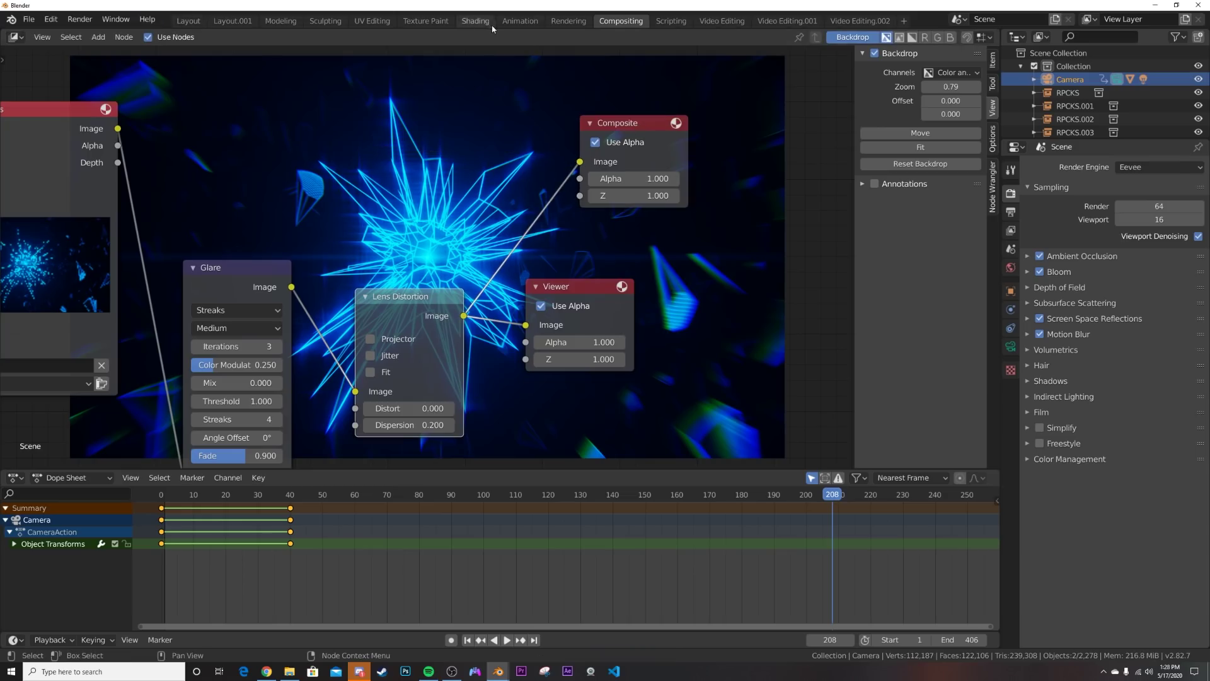
- Examine the composited render up close in the Rendering workspace and return the timeline to the first frame
click(565, 21)
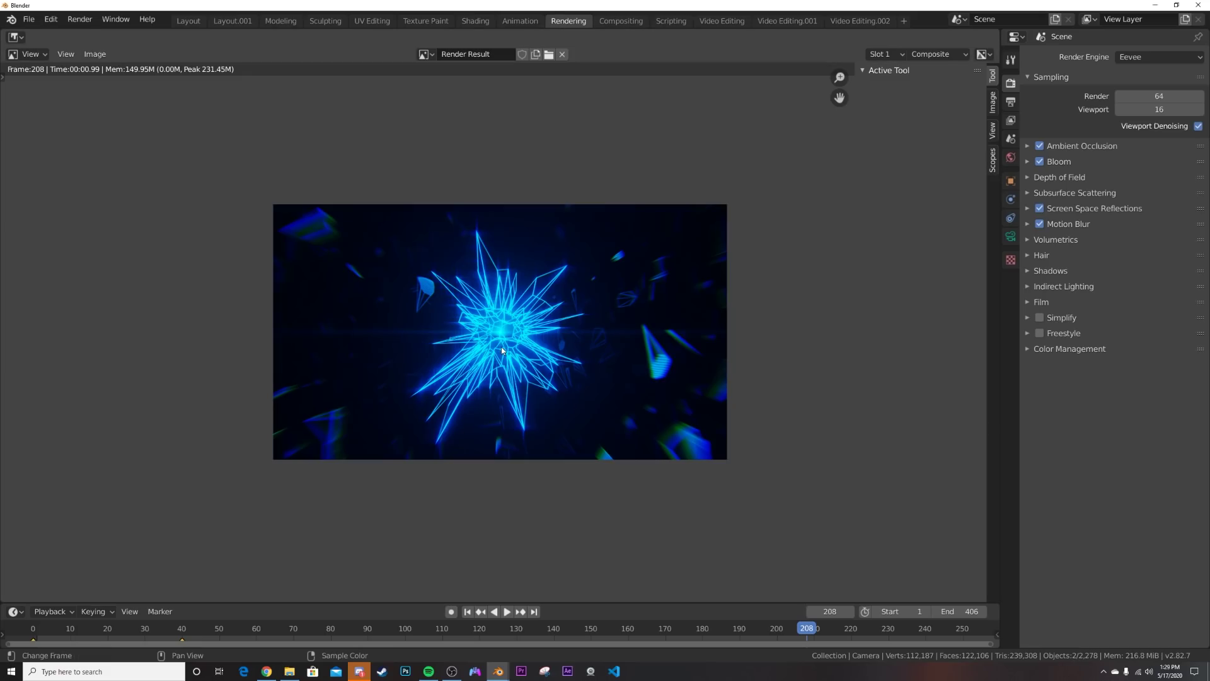
scroll(501, 354, up, 2)
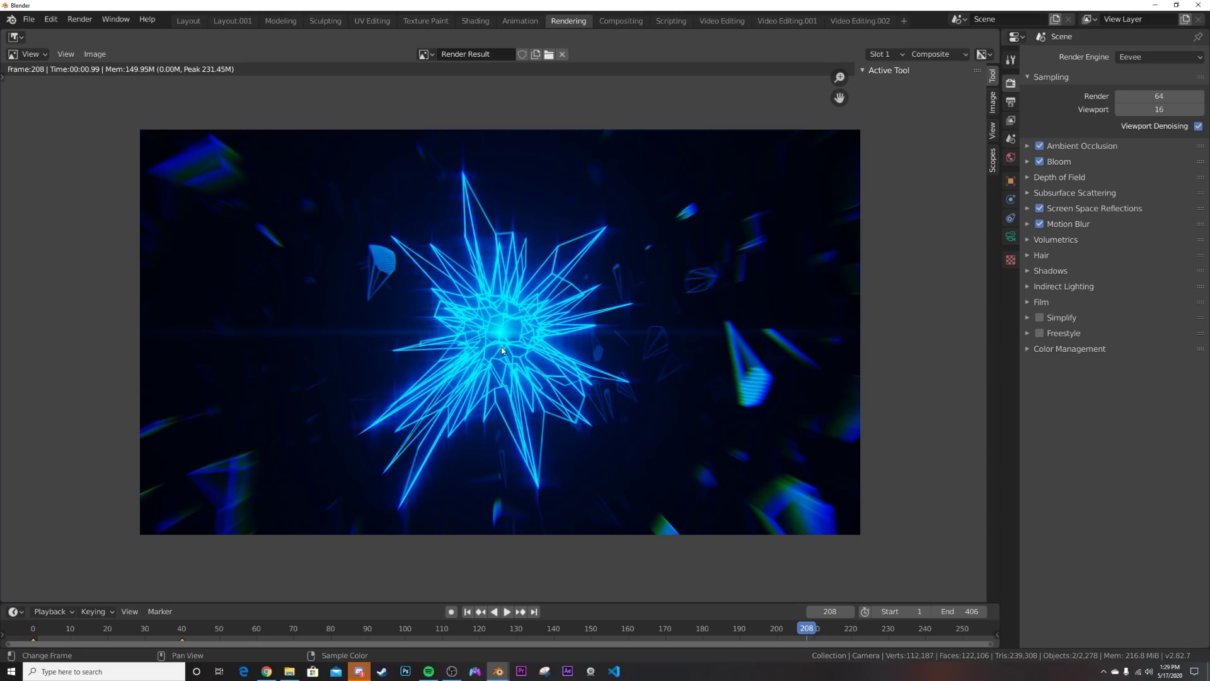
click(469, 612)
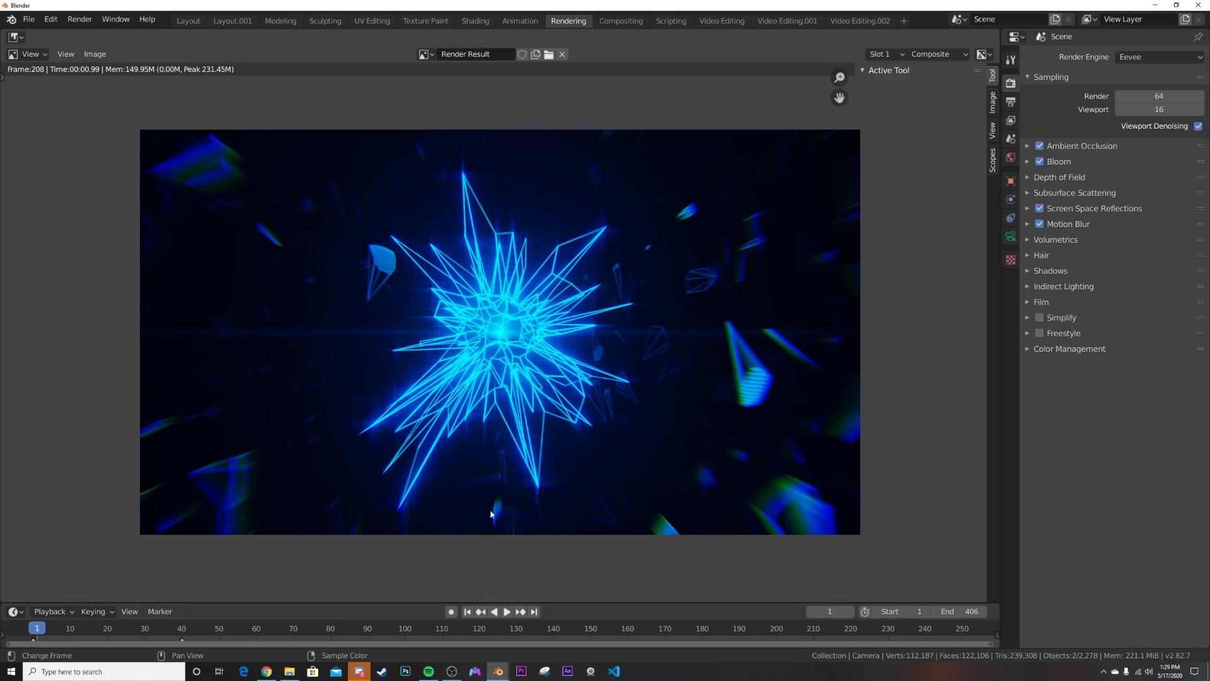